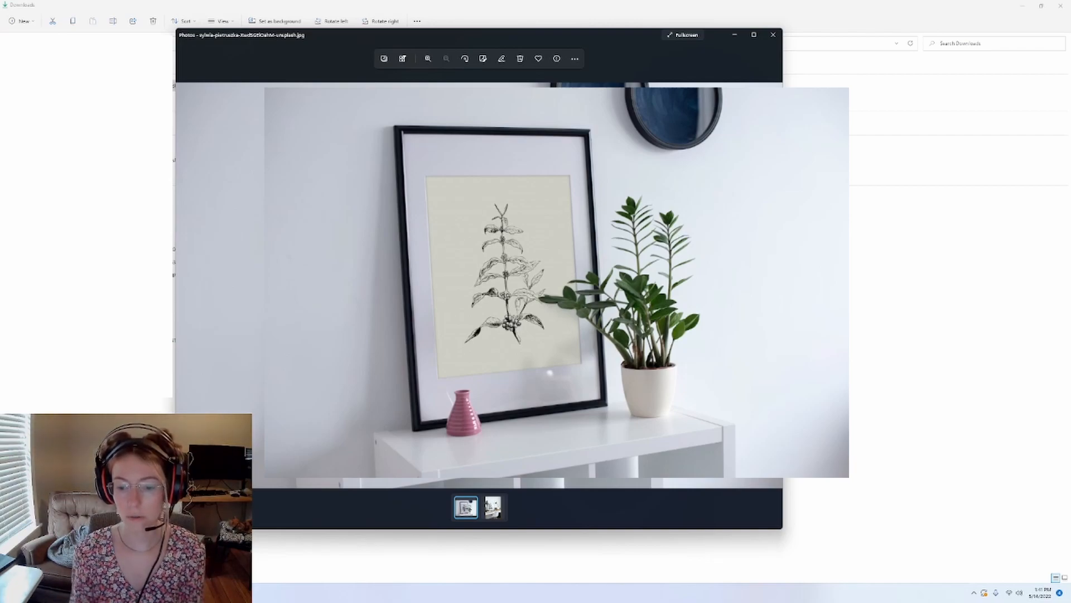
Close the Downloads folder window and switch to GIMP
{"action": "left_click", "coordinate": [1060, 5]}
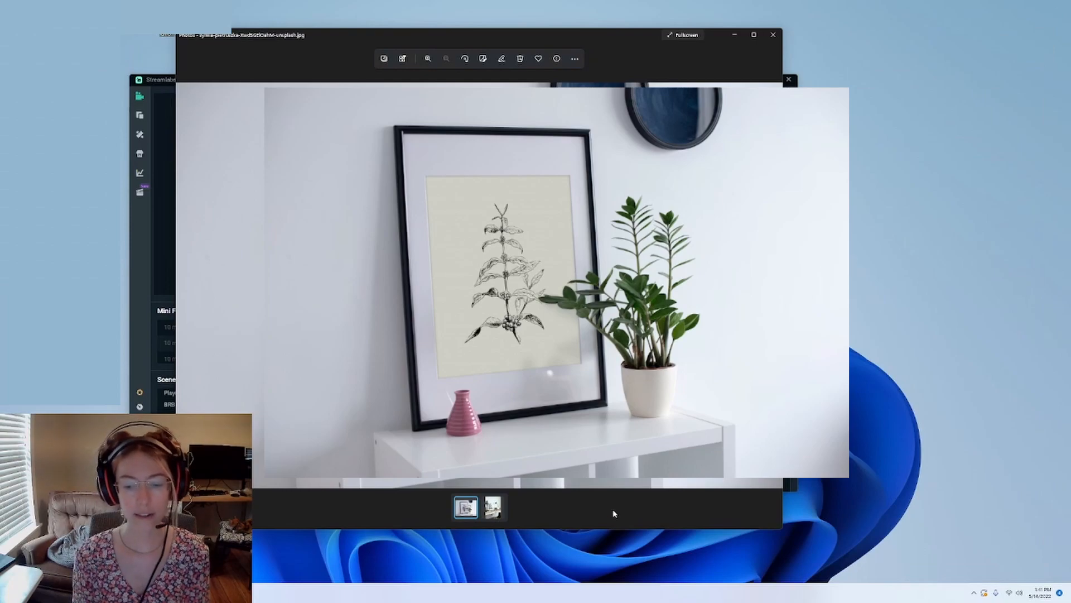
{"action": "left_click", "coordinate": [589, 593]}
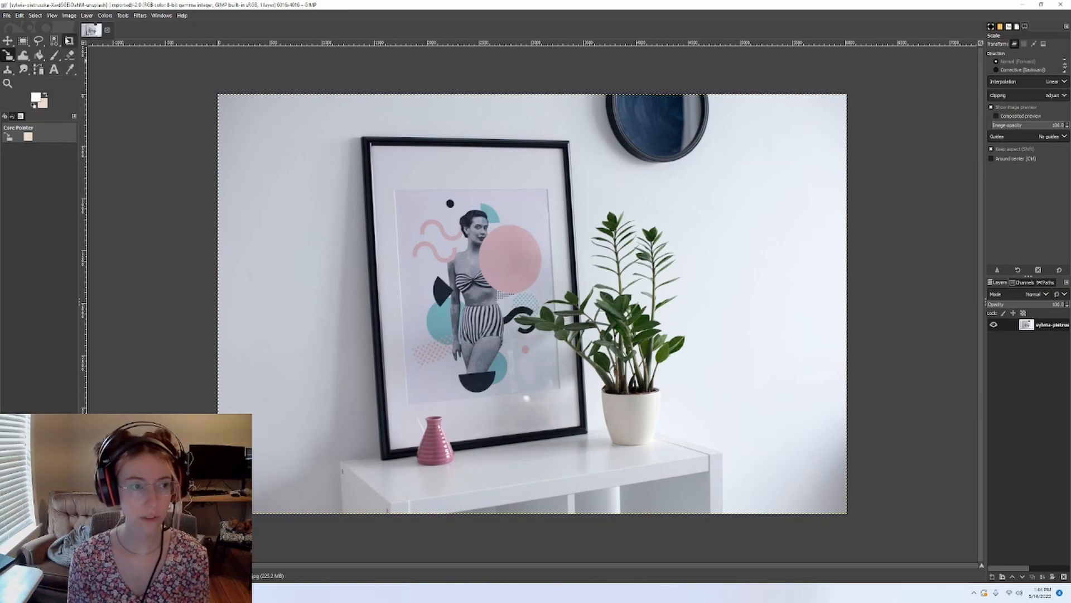
Start a path with the Paths tool by placing its first anchor at the lower-left corner of the framed print
{"action": "left_click", "coordinate": [123, 16]}
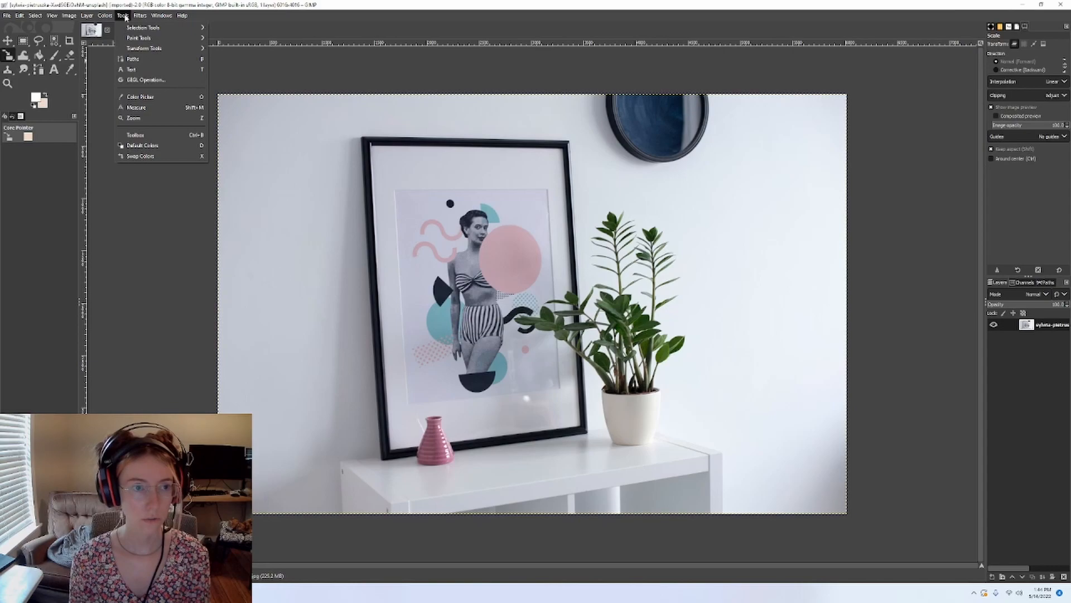
{"action": "left_click", "coordinate": [134, 59]}
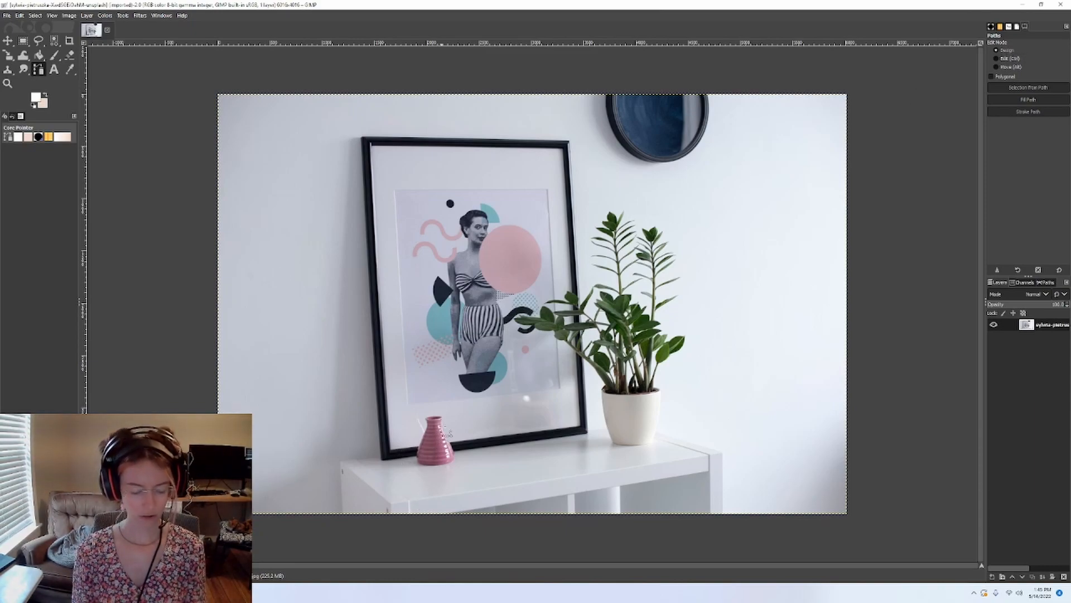
{"action": "scroll", "coordinate": [450, 410], "scroll_direction": "up", "scroll_amount": 2}
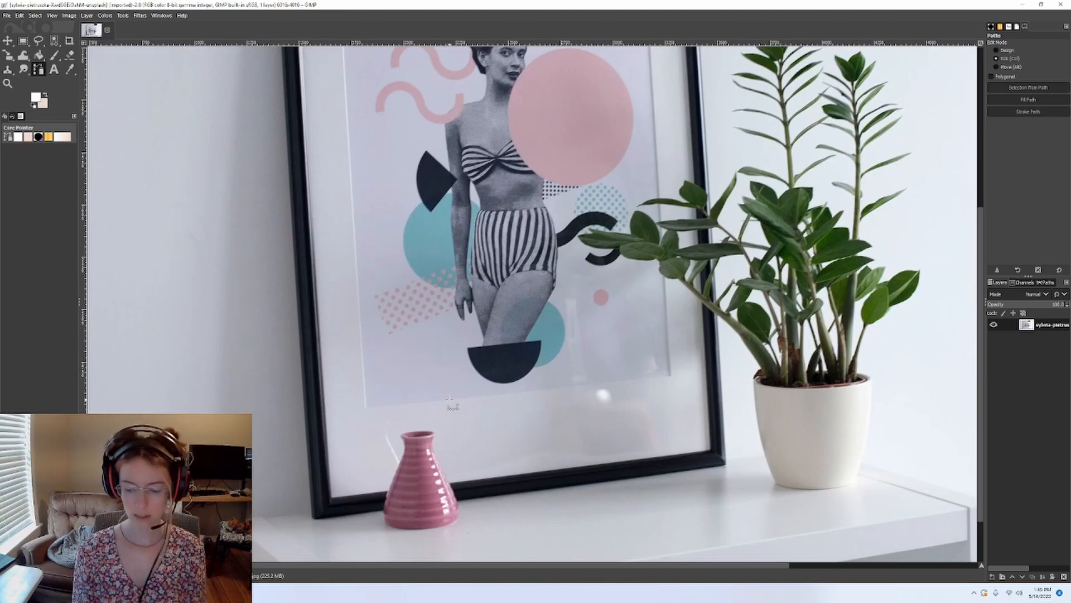
{"action": "scroll", "coordinate": [375, 370], "scroll_direction": "up", "scroll_amount": 1}
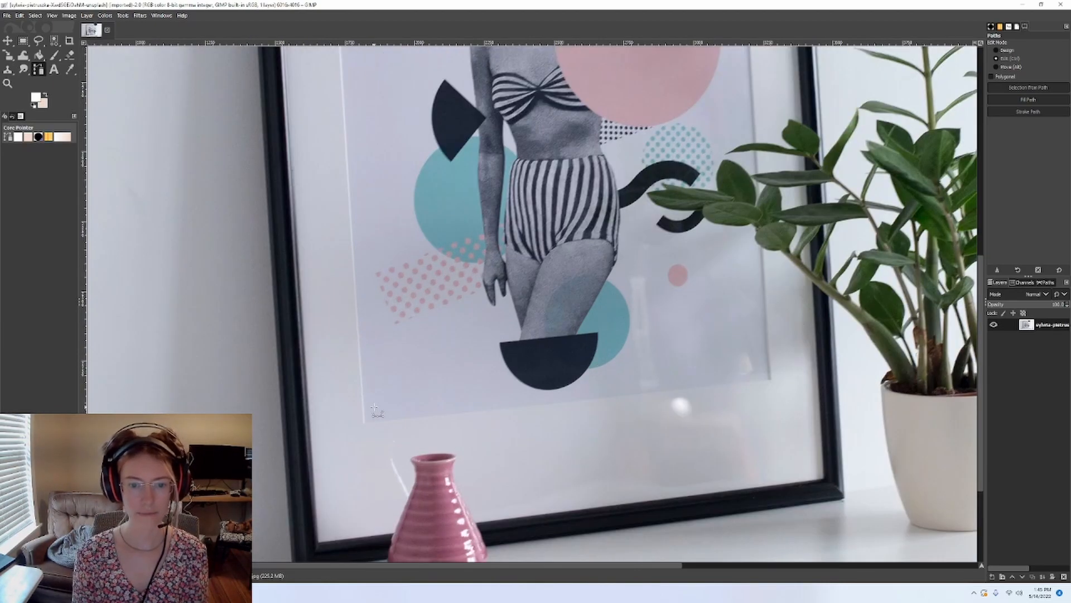
{"action": "scroll", "coordinate": [394, 393], "scroll_direction": "down", "scroll_amount": 2}
{"action": "scroll", "coordinate": [395, 392], "scroll_direction": "down", "scroll_amount": 1}
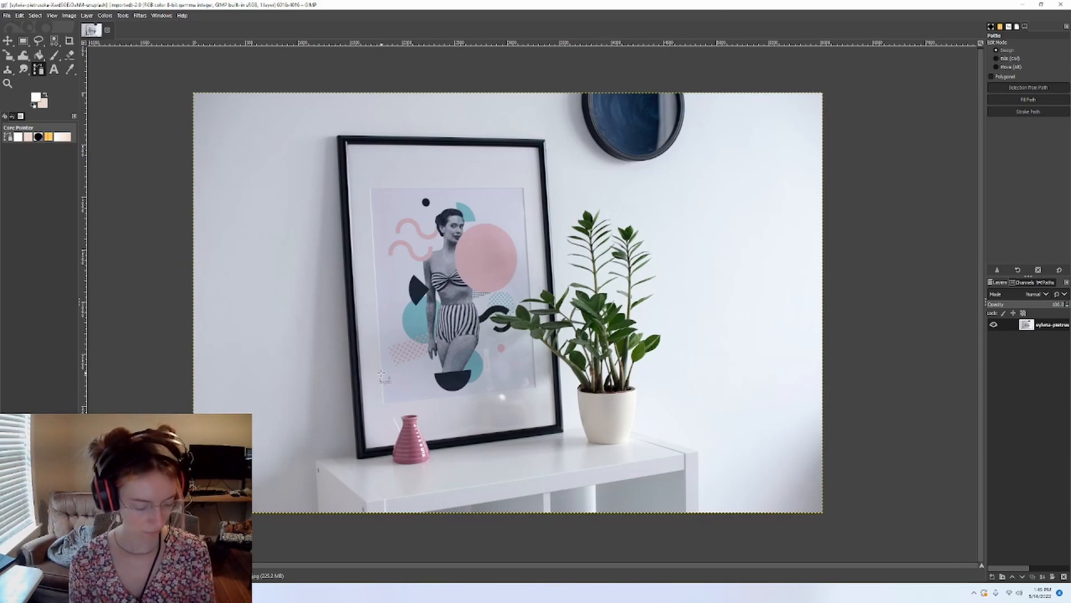
{"action": "key", "text": "1"}
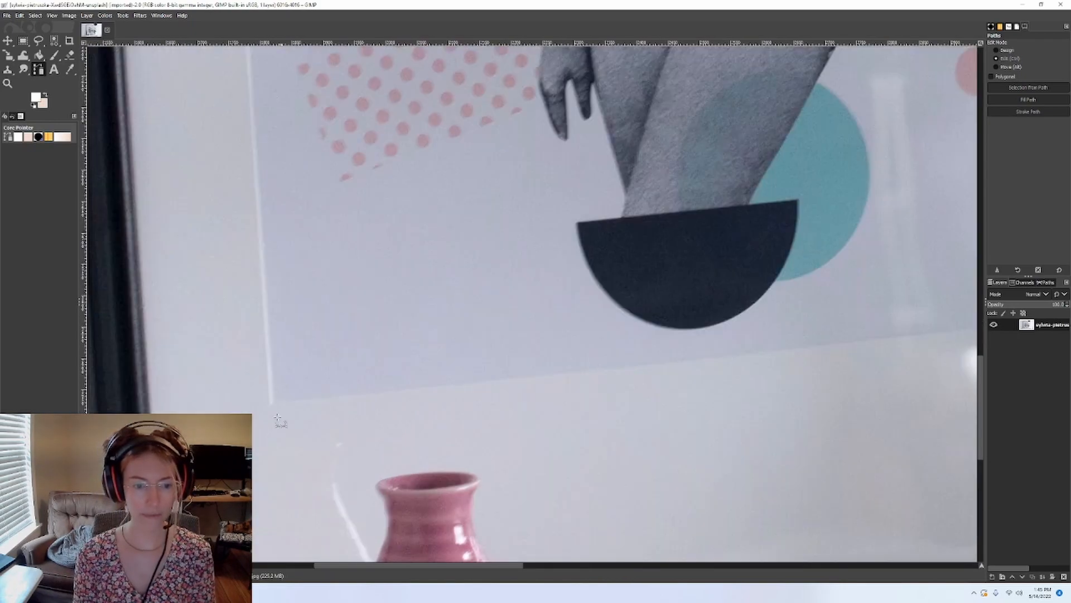
{"action": "key", "text": "minus"}
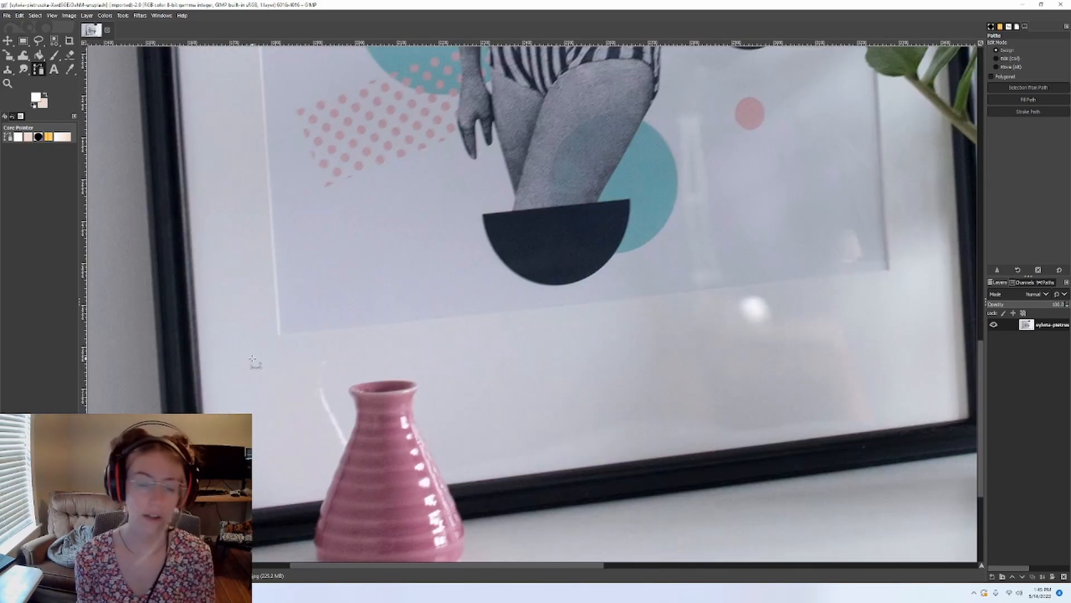
{"action": "key", "text": "plus"}
{"action": "key", "text": "plus"}
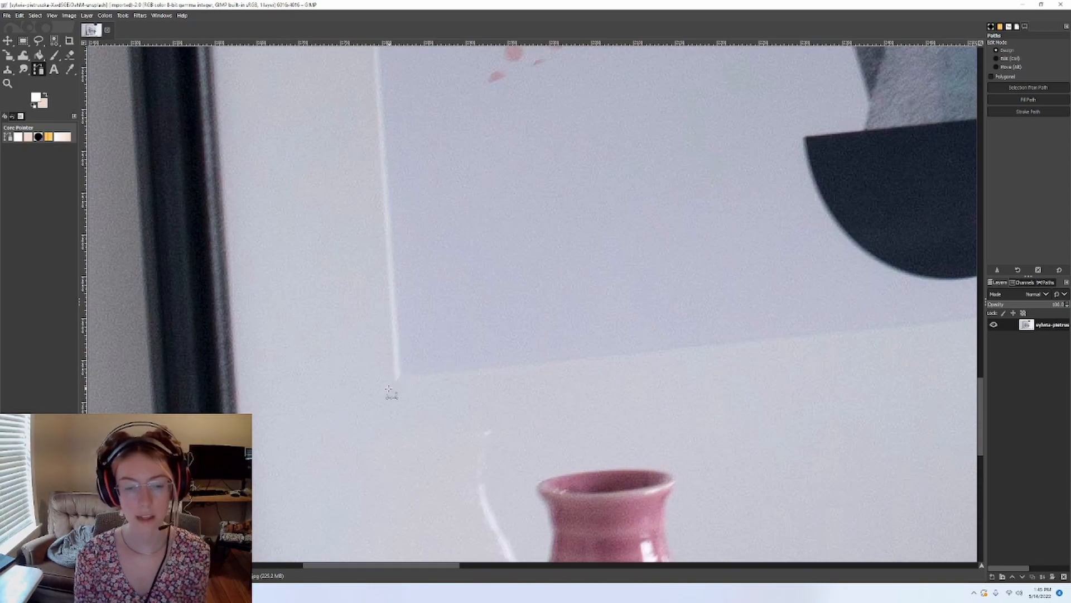
{"action": "scroll", "coordinate": [398, 385], "scroll_direction": "up", "scroll_amount": 3}
{"action": "left_click", "coordinate": [422, 360]}
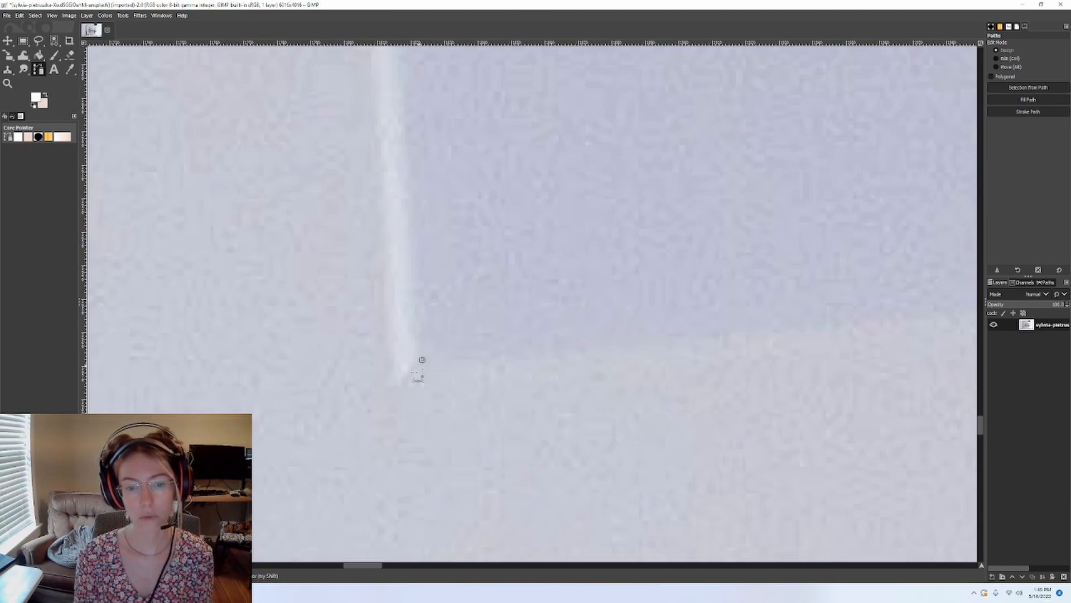
Add a second path anchor at the upper-left corner of the framed print, just inside its white edge
{"action": "scroll", "coordinate": [609, 436], "scroll_direction": "down", "scroll_amount": 2}
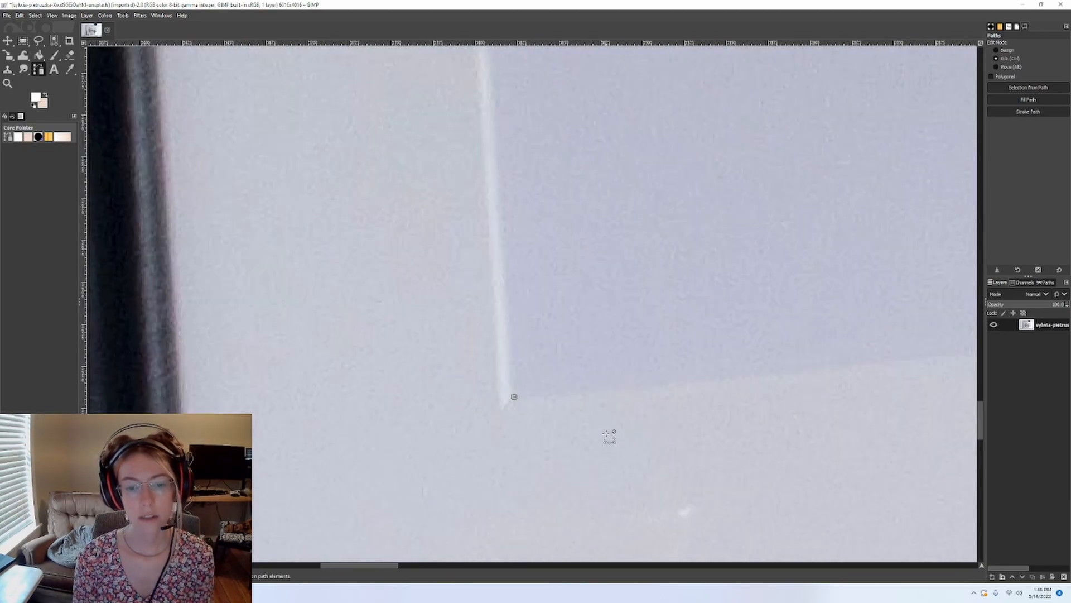
{"action": "scroll", "coordinate": [658, 342], "scroll_direction": "down", "scroll_amount": 1}
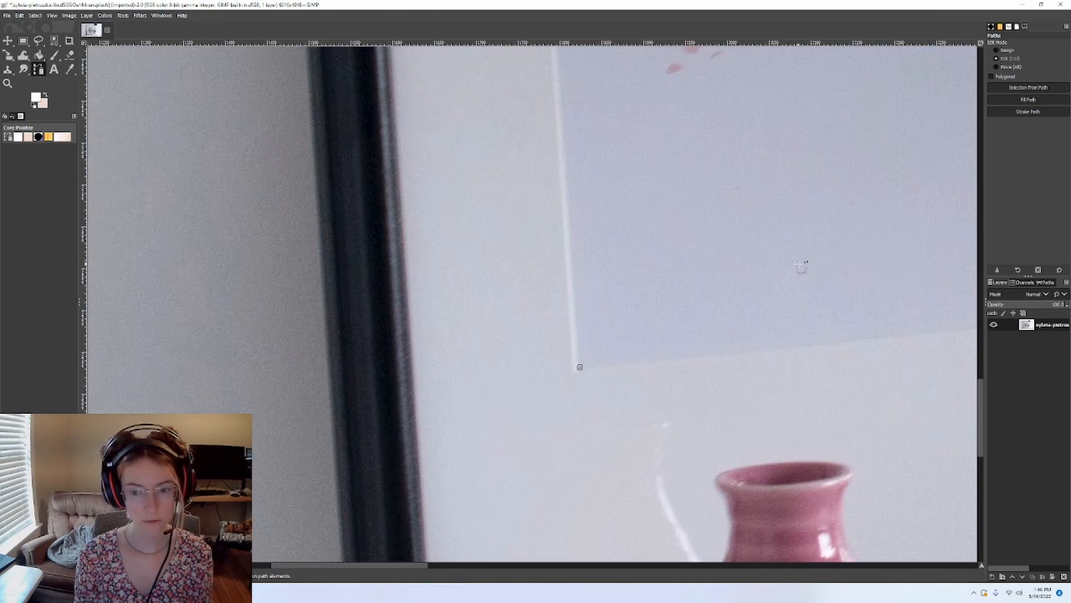
{"action": "scroll", "coordinate": [806, 220], "scroll_direction": "down", "scroll_amount": 2}
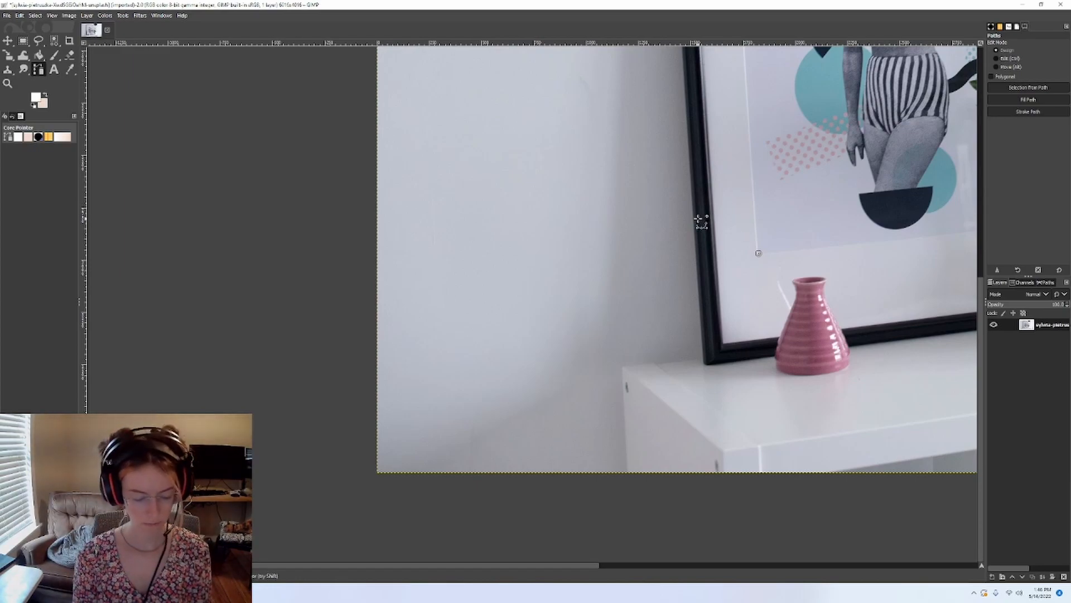
{"action": "scroll", "coordinate": [701, 221], "scroll_direction": "right", "scroll_amount": 5}
{"action": "scroll", "coordinate": [698, 224], "scroll_direction": "right", "scroll_amount": 5}
{"action": "scroll", "coordinate": [694, 226], "scroll_direction": "left", "scroll_amount": 5}
{"action": "scroll", "coordinate": [690, 228], "scroll_direction": "right", "scroll_amount": 3}
{"action": "scroll", "coordinate": [690, 228], "scroll_direction": "left", "scroll_amount": 3}
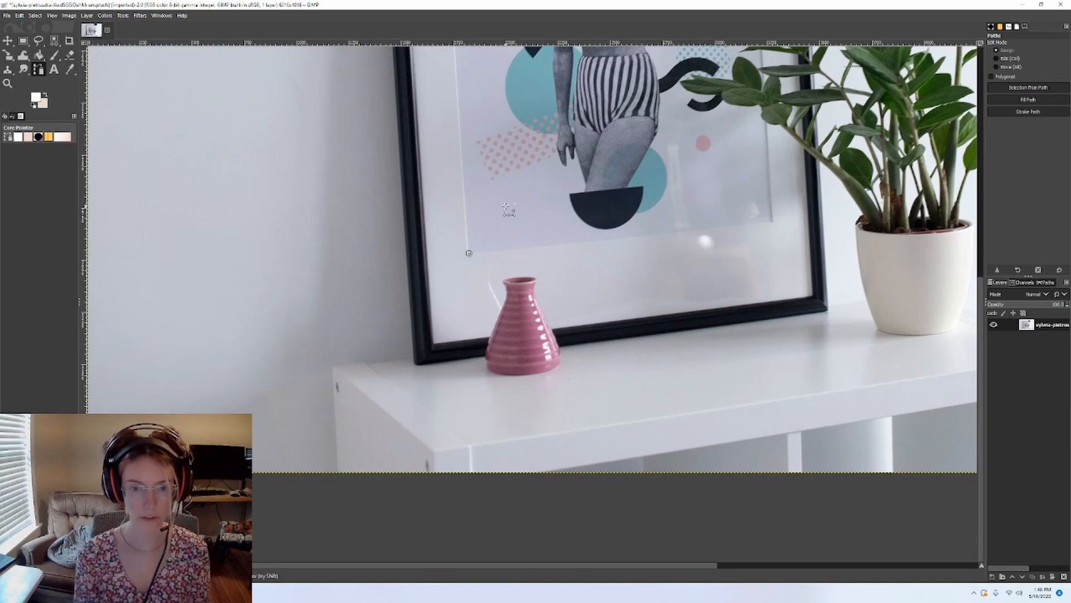
{"action": "scroll", "coordinate": [428, 205], "scroll_direction": "up", "scroll_amount": 3}
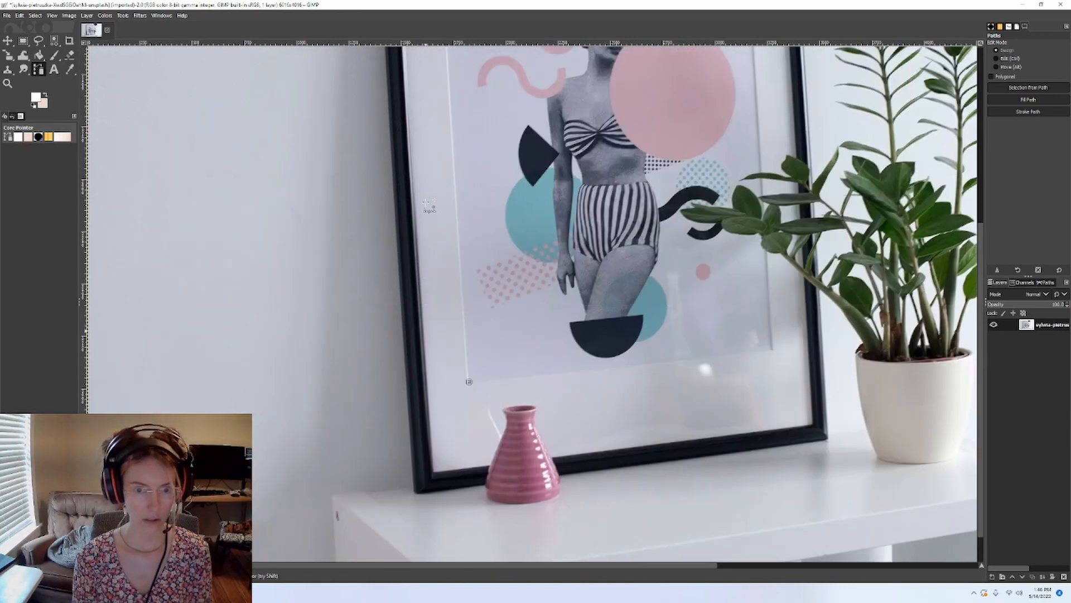
{"action": "scroll", "coordinate": [427, 205], "scroll_direction": "up", "scroll_amount": 6}
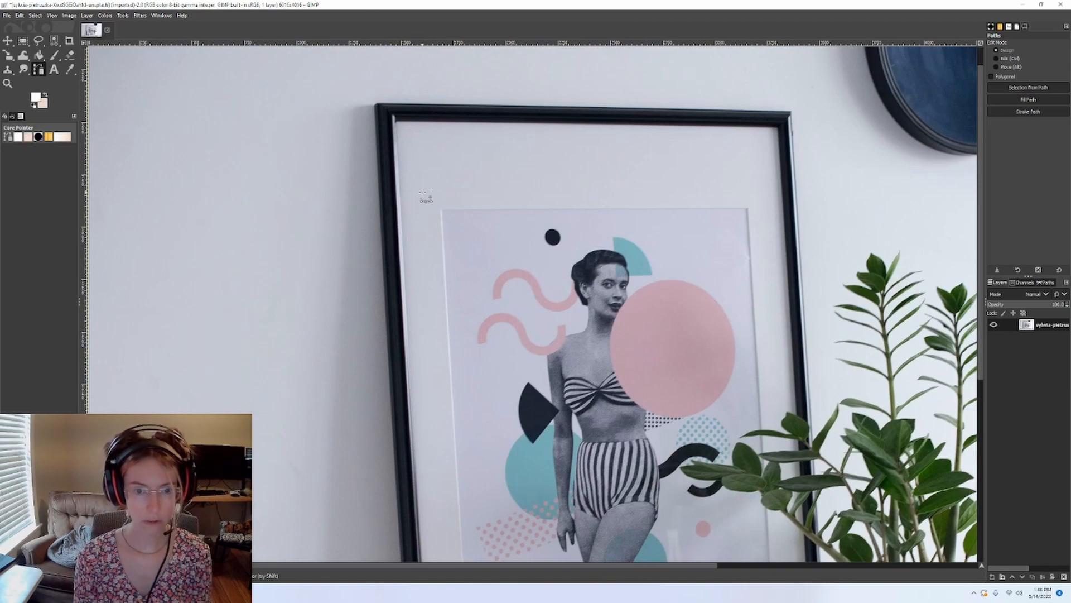
{"action": "scroll", "coordinate": [424, 200], "scroll_direction": "up", "scroll_amount": 1}
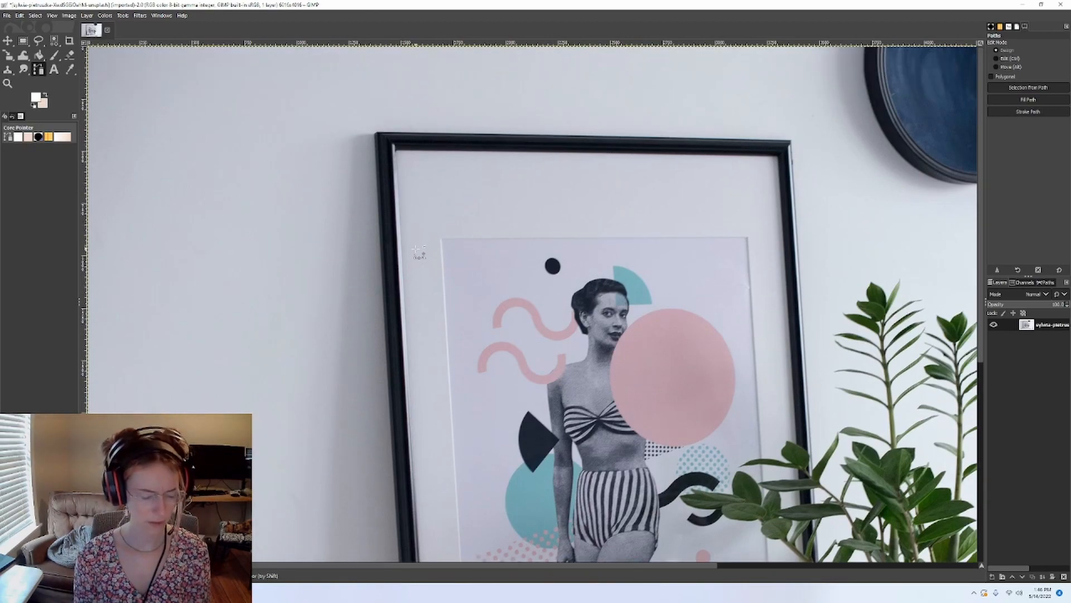
{"action": "scroll", "coordinate": [413, 234], "scroll_direction": "up", "scroll_amount": 6}
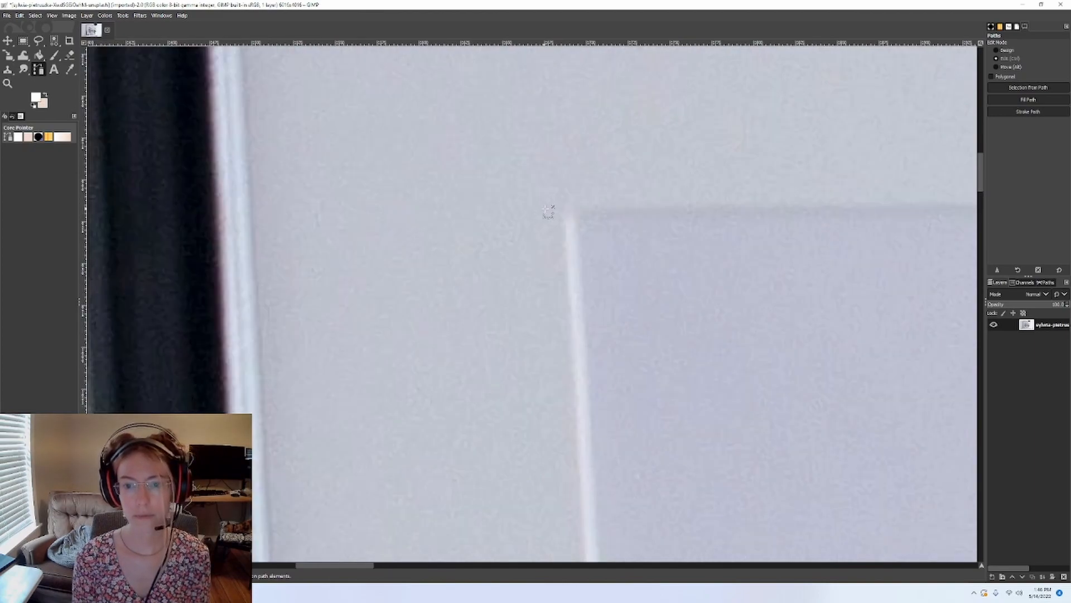
{"action": "scroll", "coordinate": [548, 210], "scroll_direction": "down", "scroll_amount": 5}
{"action": "scroll", "coordinate": [560, 139], "scroll_direction": "up", "scroll_amount": 6}
{"action": "scroll", "coordinate": [560, 178], "scroll_direction": "down", "scroll_amount": 6}
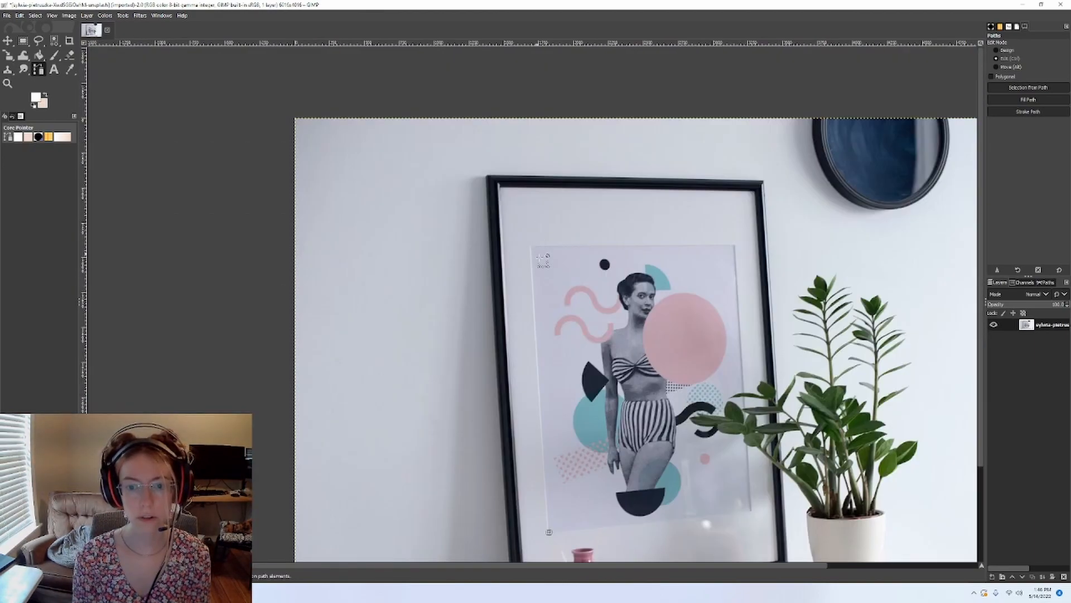
{"action": "scroll", "coordinate": [696, 487], "scroll_direction": "up", "scroll_amount": 4}
{"action": "scroll", "coordinate": [709, 477], "scroll_direction": "down", "scroll_amount": 4}
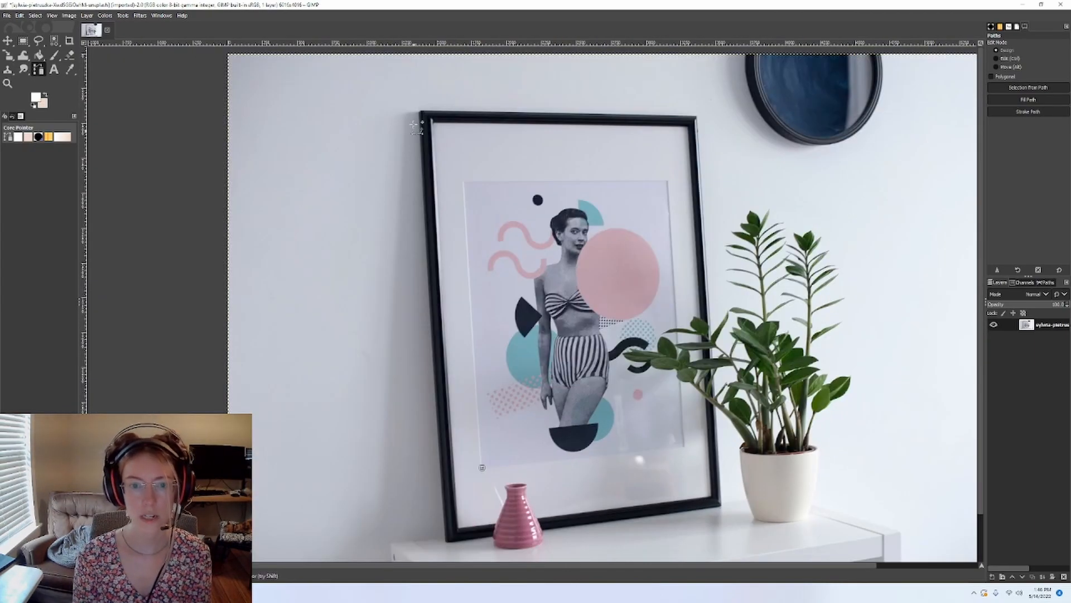
{"action": "scroll", "coordinate": [458, 195], "scroll_direction": "up", "scroll_amount": 4}
{"action": "scroll", "coordinate": [524, 275], "scroll_direction": "up", "scroll_amount": 4}
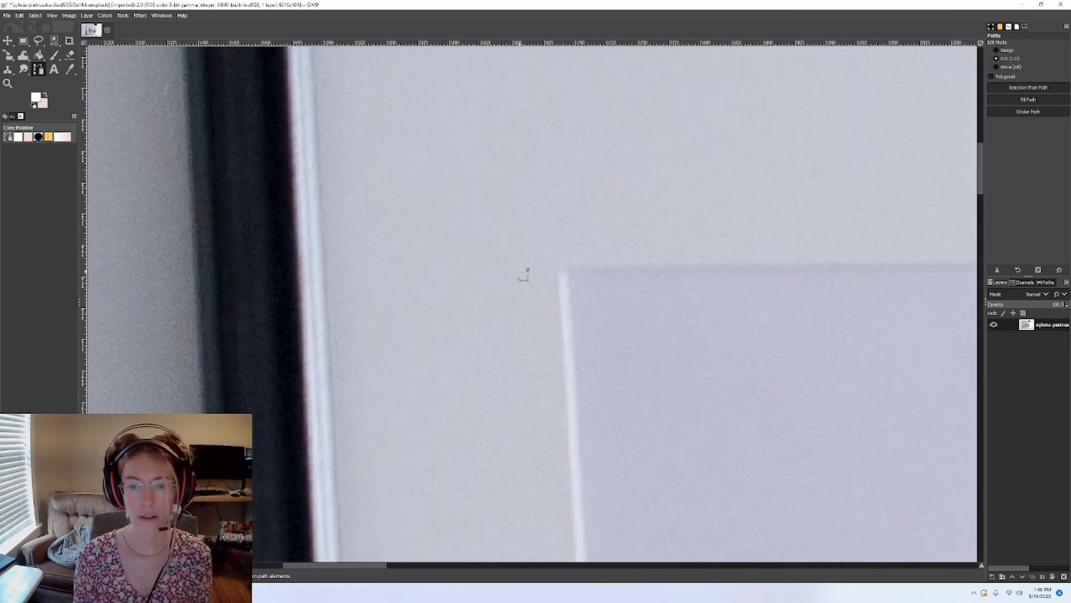
{"action": "scroll", "coordinate": [603, 360], "scroll_direction": "down", "scroll_amount": 6}
{"action": "scroll", "coordinate": [606, 363], "scroll_direction": "down", "scroll_amount": 5}
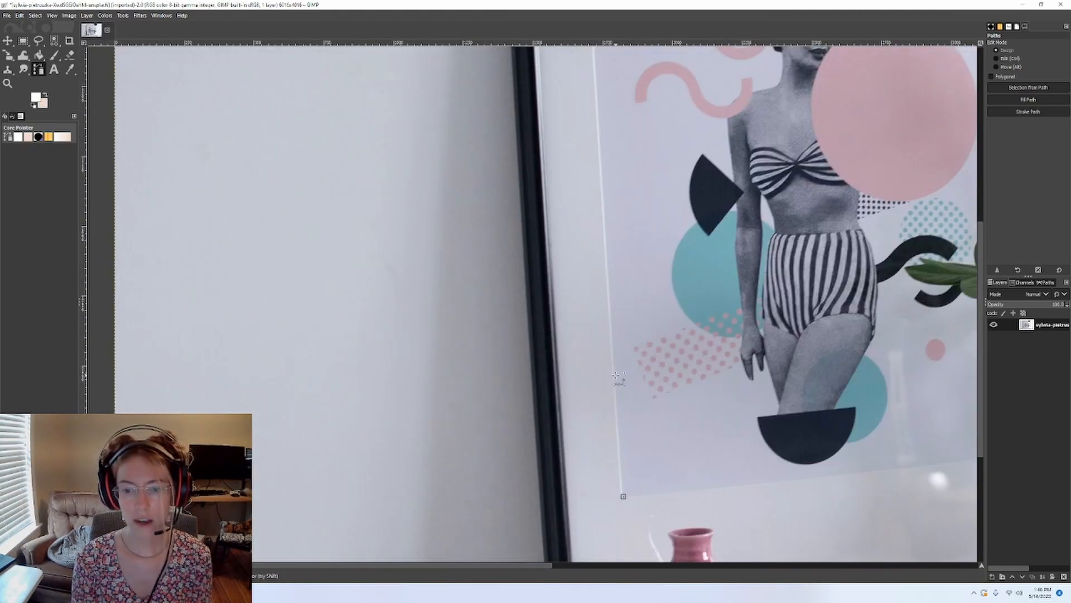
{"action": "scroll", "coordinate": [649, 498], "scroll_direction": "up", "scroll_amount": 2}
{"action": "scroll", "coordinate": [606, 327], "scroll_direction": "up", "scroll_amount": 4}
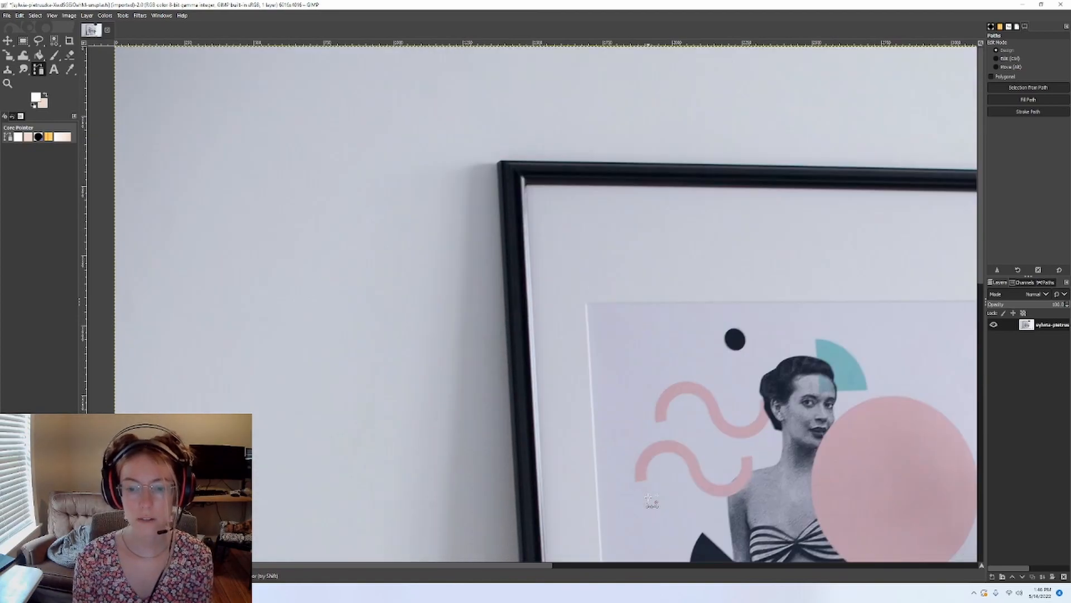
{"action": "scroll", "coordinate": [599, 356], "scroll_direction": "down", "scroll_amount": 9}
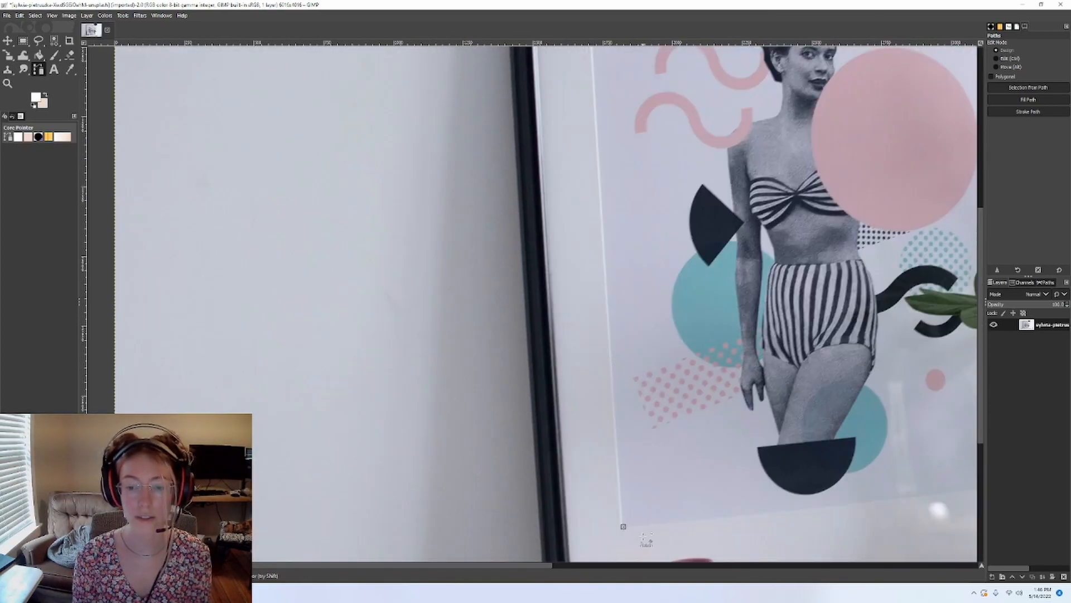
{"action": "scroll", "coordinate": [645, 538], "scroll_direction": "down", "scroll_amount": 2, "text": "ctrl"}
{"action": "scroll", "coordinate": [591, 220], "scroll_direction": "up", "scroll_amount": 5, "text": "ctrl"}
{"action": "scroll", "coordinate": [596, 206], "scroll_direction": "up", "scroll_amount": 2, "text": "ctrl"}
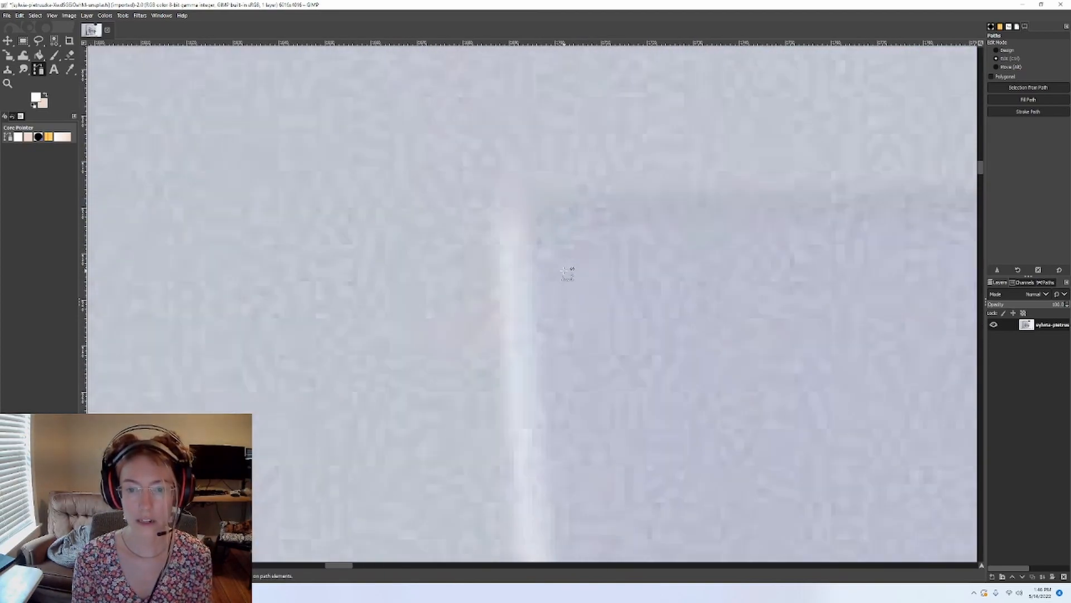
{"action": "left_click", "coordinate": [534, 212]}
Extend the path along the print's top edge with an anchor at its upper-right corner, just inside the shadow line
{"action": "scroll", "coordinate": [619, 217], "scroll_direction": "down", "scroll_amount": 8, "text": "ctrl"}
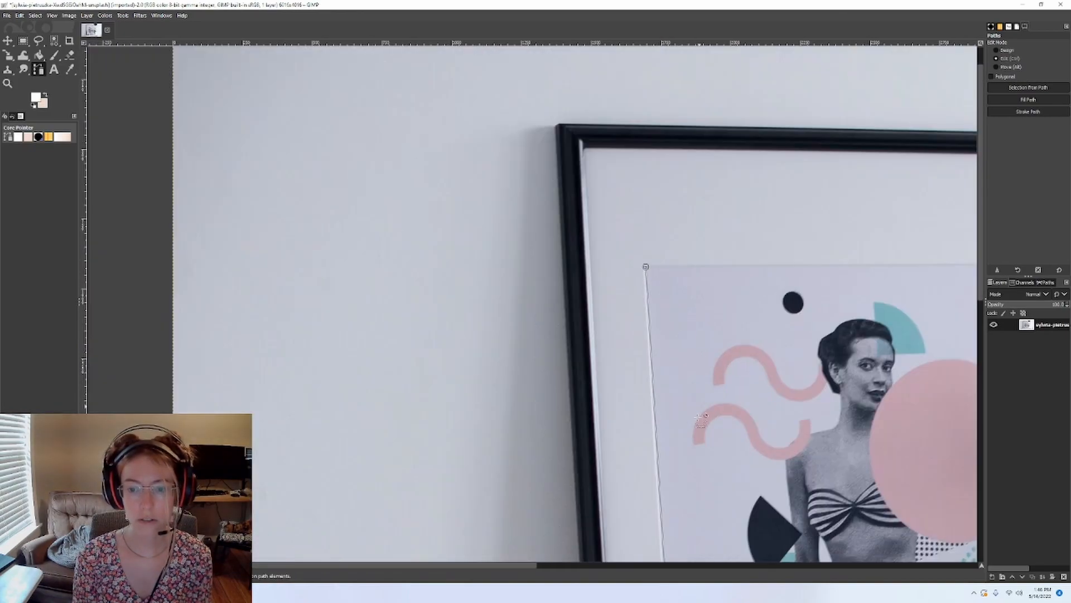
{"action": "scroll", "coordinate": [702, 385], "scroll_direction": "down", "scroll_amount": 9}
{"action": "scroll", "coordinate": [687, 128], "scroll_direction": "up", "scroll_amount": 9}
{"action": "scroll", "coordinate": [725, 251], "scroll_direction": "up", "scroll_amount": 3, "text": "ctrl"}
{"action": "scroll", "coordinate": [486, 324], "scroll_direction": "down", "scroll_amount": 10}
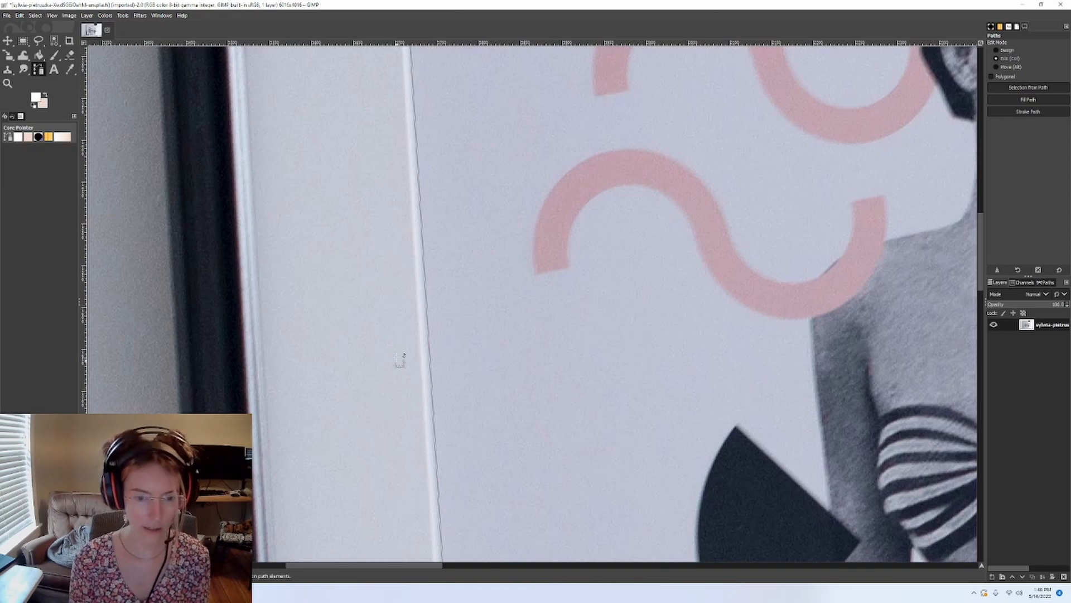
{"action": "scroll", "coordinate": [435, 397], "scroll_direction": "up", "scroll_amount": 3, "text": "ctrl"}
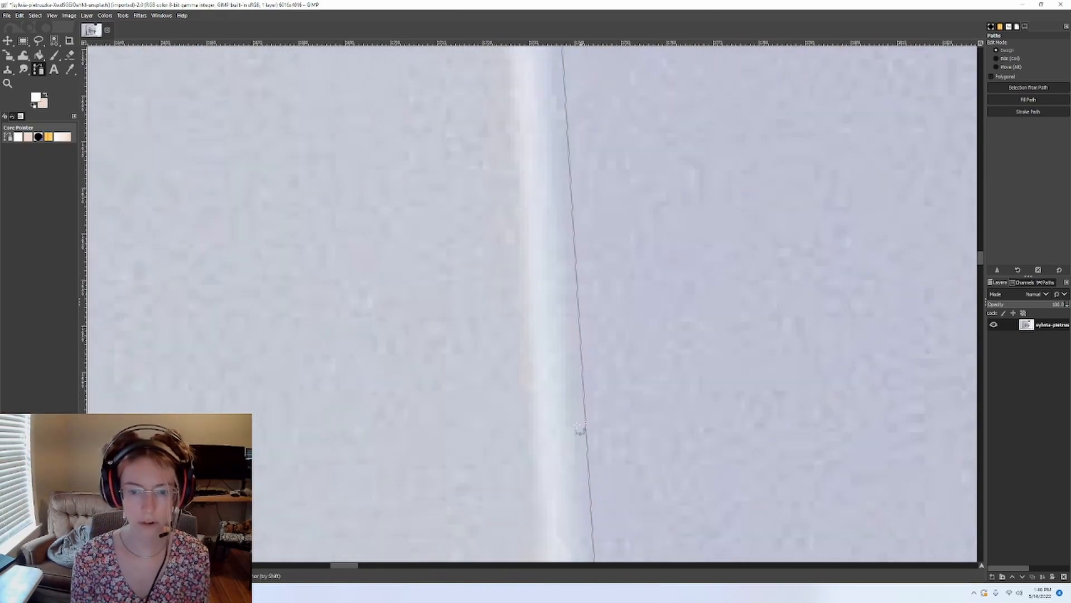
{"action": "scroll", "coordinate": [580, 433], "scroll_direction": "down", "scroll_amount": 5, "text": "ctrl"}
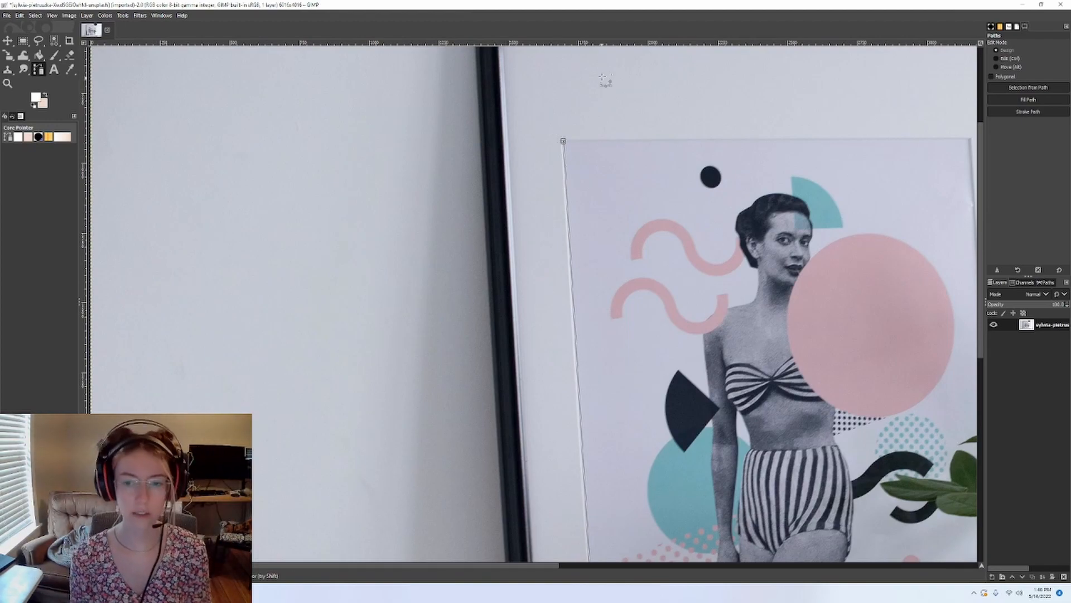
{"action": "scroll", "coordinate": [486, 204], "scroll_direction": "right", "scroll_amount": 8}
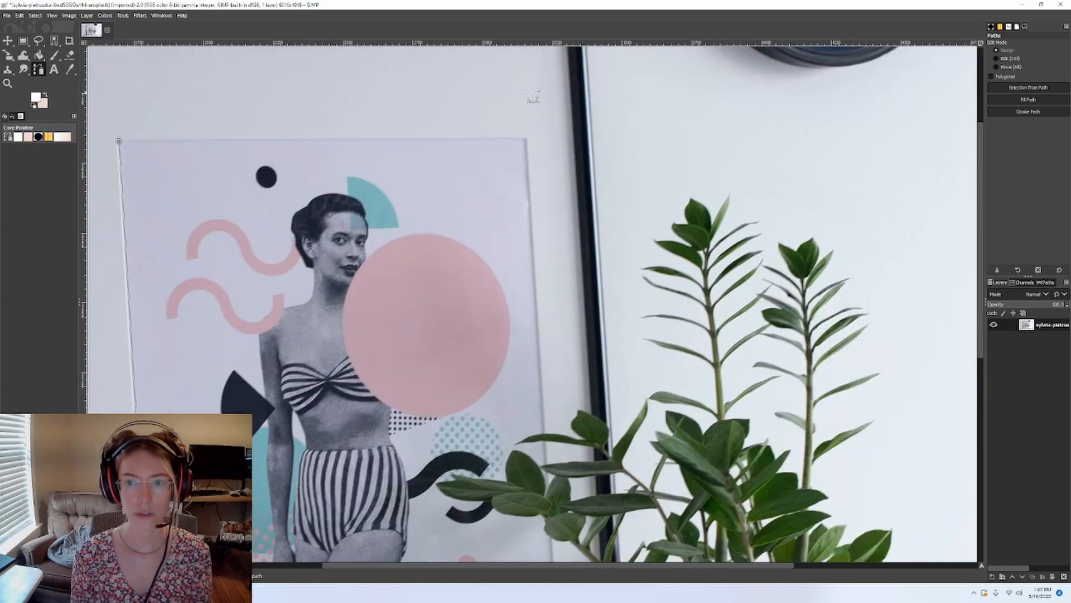
{"action": "scroll", "coordinate": [500, 108], "scroll_direction": "up", "scroll_amount": 4}
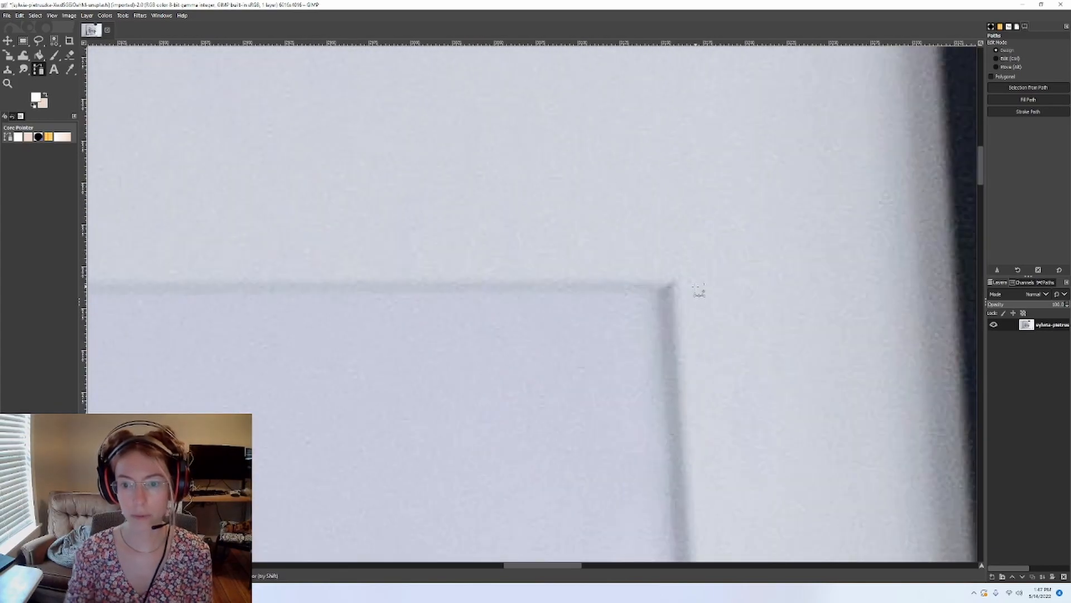
{"action": "scroll", "coordinate": [696, 290], "scroll_direction": "up", "scroll_amount": 3}
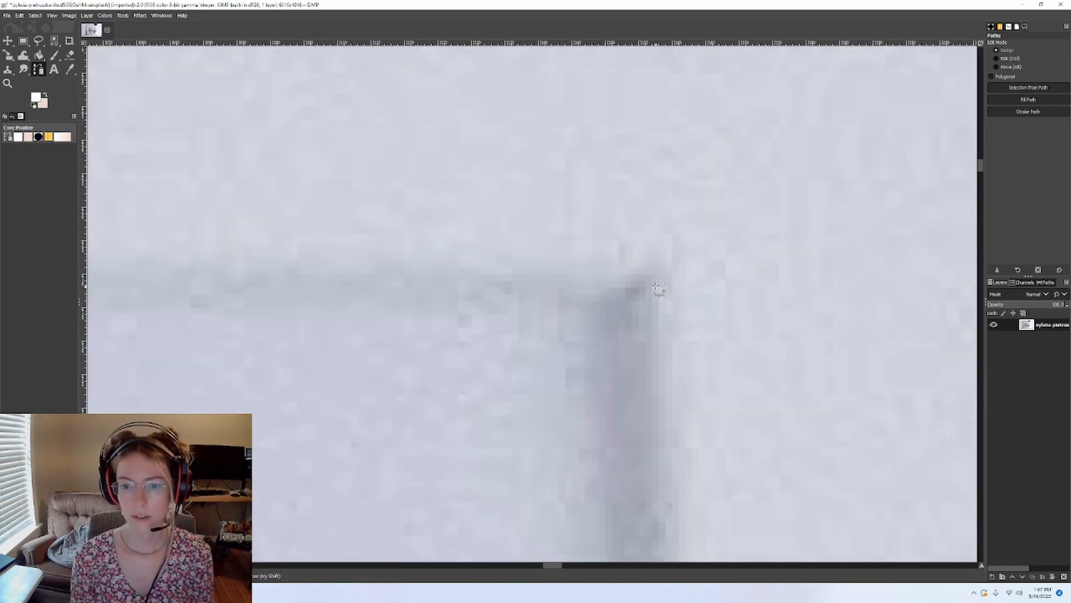
{"action": "left_click", "coordinate": [616, 309]}
{"action": "scroll", "coordinate": [759, 247], "scroll_direction": "down", "scroll_amount": 7}
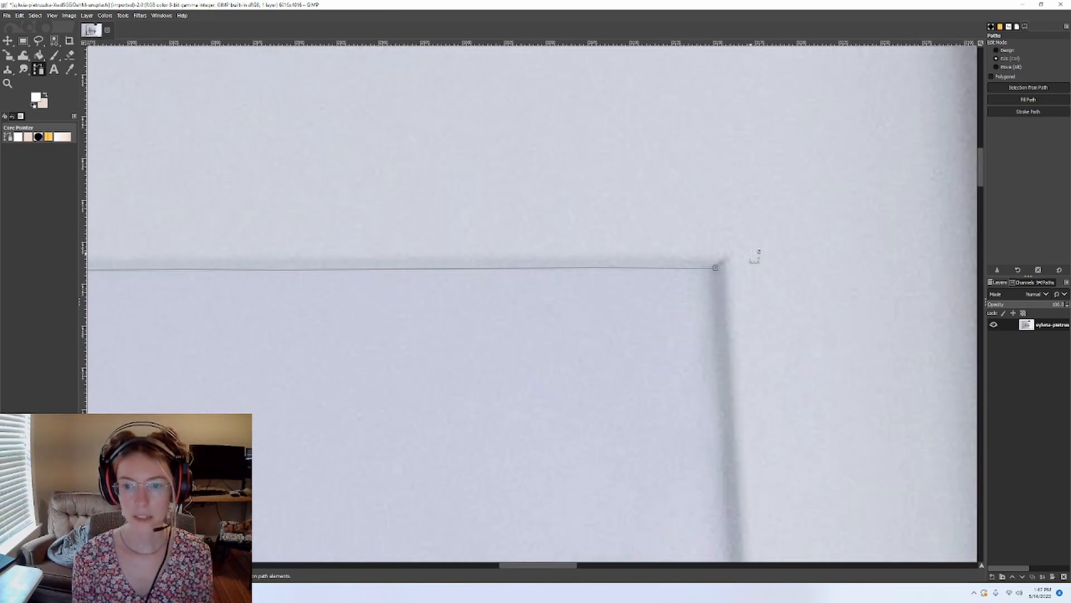
{"action": "scroll", "coordinate": [714, 346], "scroll_direction": "down", "scroll_amount": 5}
{"action": "scroll", "coordinate": [365, 463], "scroll_direction": "up", "scroll_amount": 5}
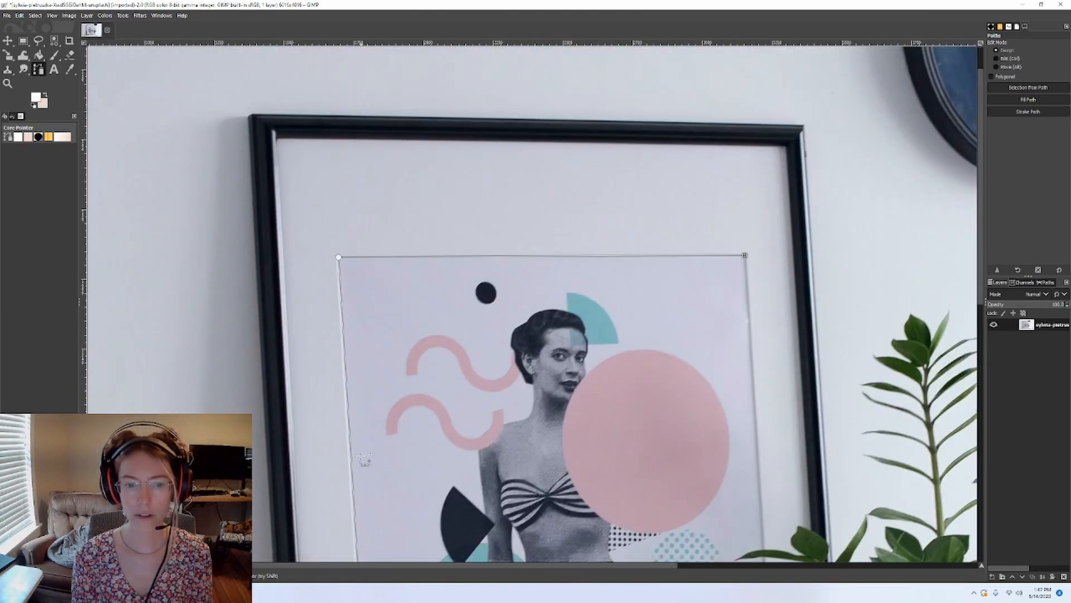
Try to extend the path down the print's right edge with an anchor at its lower-right corner, and undo it
{"action": "scroll", "coordinate": [784, 268], "scroll_direction": "down", "scroll_amount": 5}
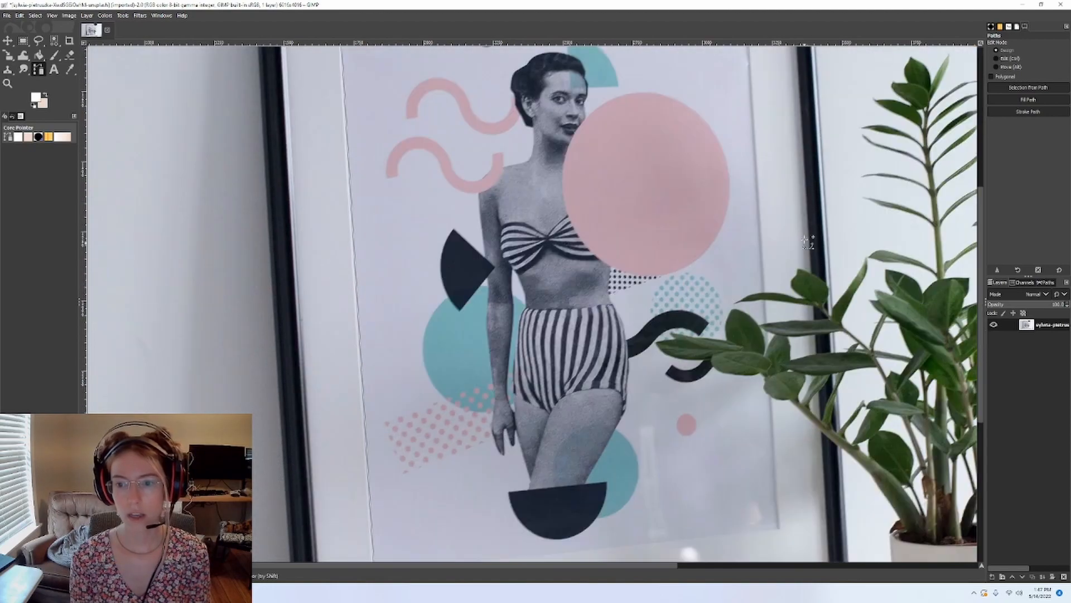
{"action": "scroll", "coordinate": [765, 441], "scroll_direction": "down", "scroll_amount": 3}
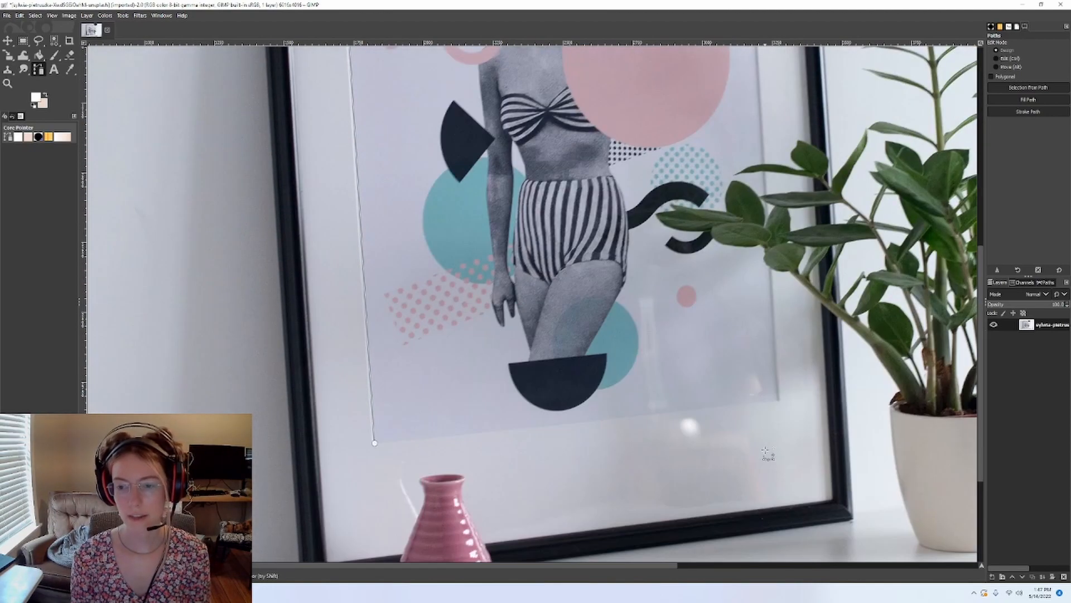
{"action": "scroll", "coordinate": [788, 424], "scroll_direction": "up", "scroll_amount": 6}
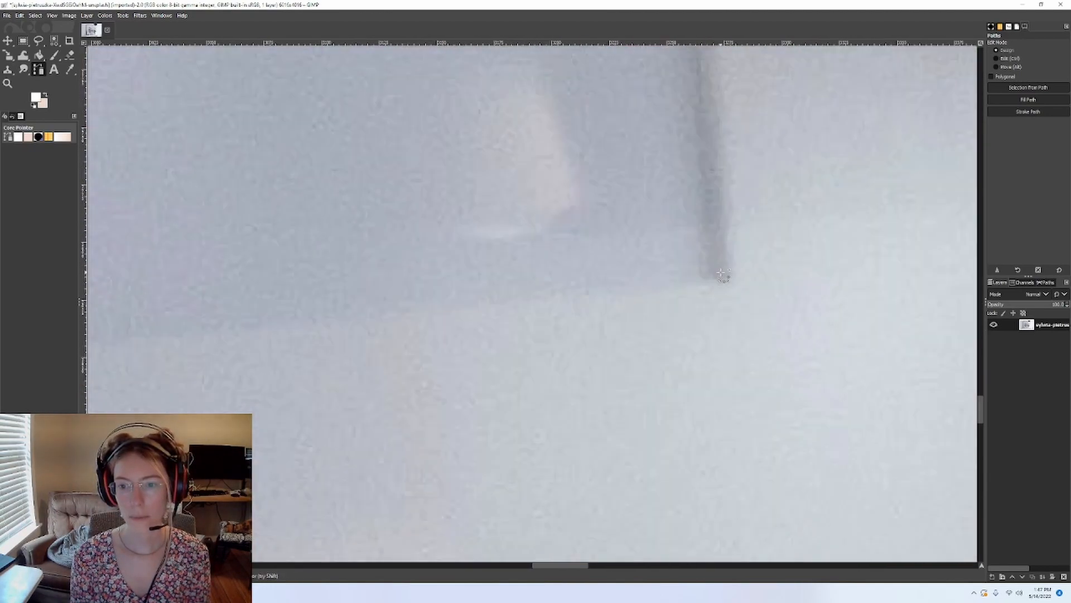
{"action": "scroll", "coordinate": [831, 185], "scroll_direction": "down", "scroll_amount": 4}
{"action": "scroll", "coordinate": [839, 218], "scroll_direction": "up", "scroll_amount": 5}
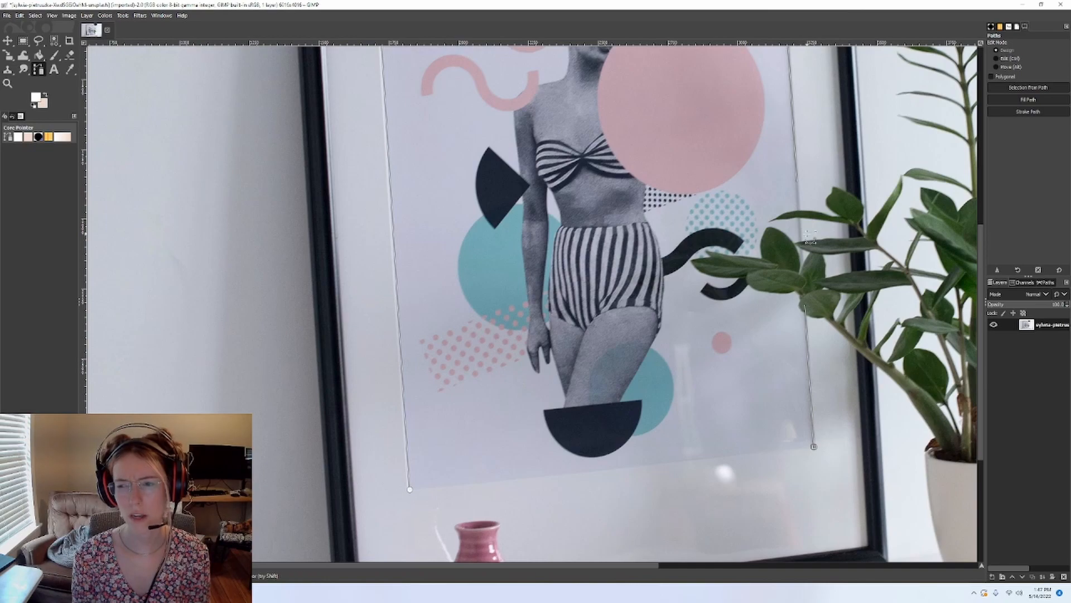
{"action": "scroll", "coordinate": [811, 214], "scroll_direction": "down", "scroll_amount": 1}
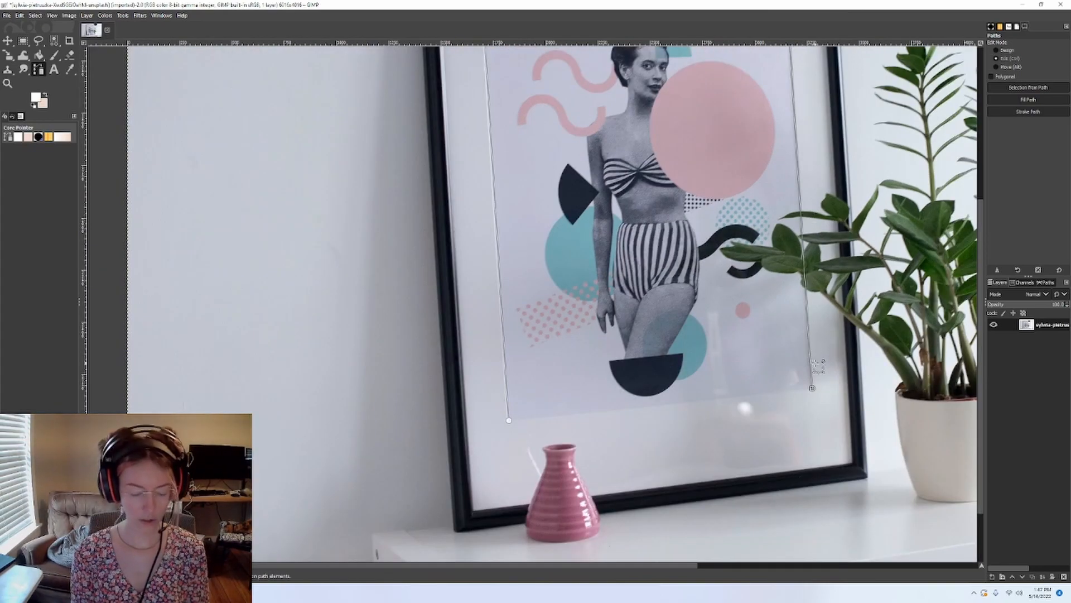
{"action": "scroll", "coordinate": [869, 360], "scroll_direction": "up", "scroll_amount": 5}
{"action": "scroll", "coordinate": [868, 360], "scroll_direction": "down", "scroll_amount": 5}
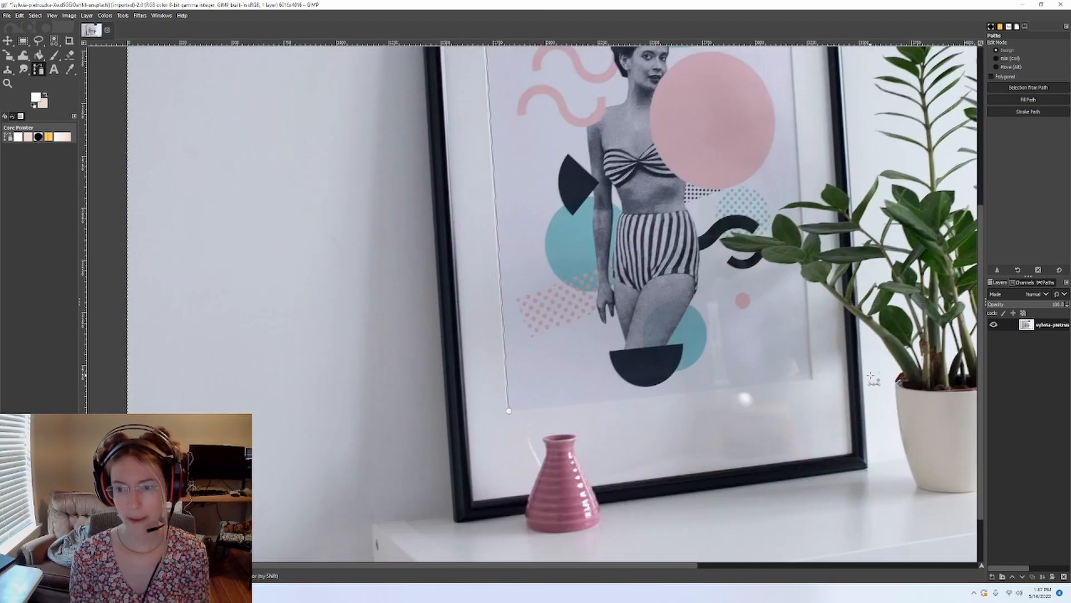
{"action": "scroll", "coordinate": [804, 138], "scroll_direction": "up", "scroll_amount": 3}
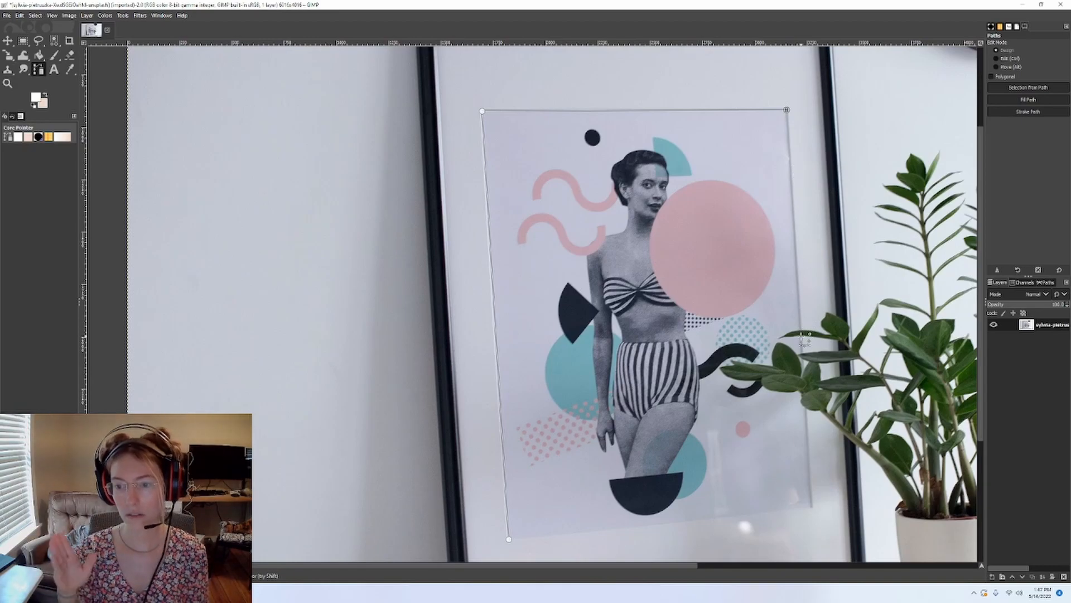
Extend the path down the print's right edge with an anchor where the edge meets the topmost overlapping leaf
{"action": "scroll", "coordinate": [804, 338], "scroll_direction": "up", "scroll_amount": 6, "text": "ctrl"}
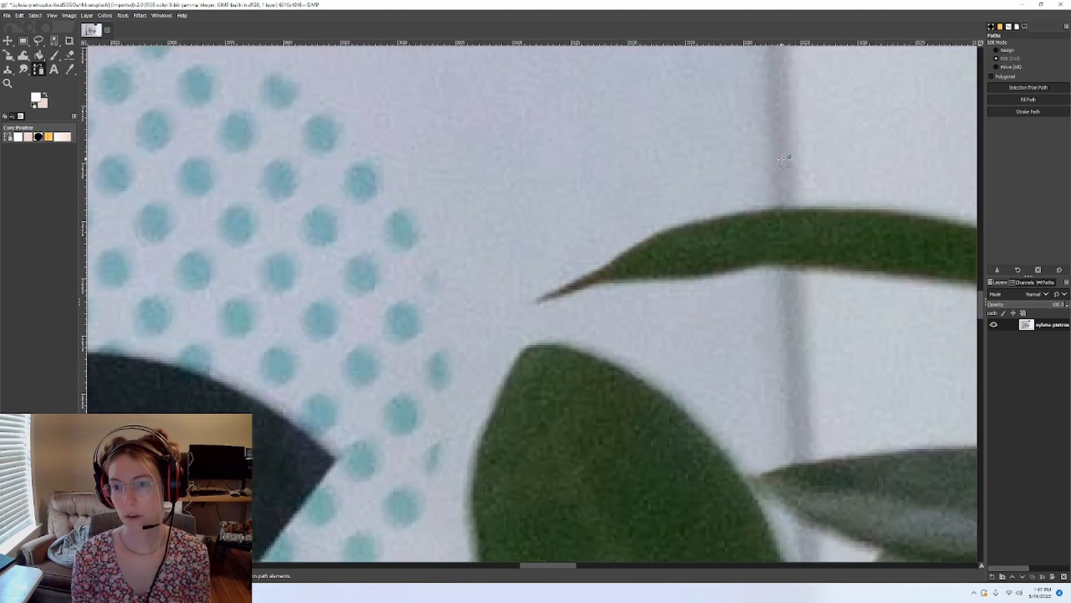
{"action": "scroll", "coordinate": [784, 160], "scroll_direction": "up", "scroll_amount": 2, "text": "ctrl"}
{"action": "left_click", "coordinate": [771, 224]}
{"action": "scroll", "coordinate": [825, 192], "scroll_direction": "down", "scroll_amount": 3, "text": "ctrl"}
{"action": "scroll", "coordinate": [825, 191], "scroll_direction": "down", "scroll_amount": 1, "text": "ctrl"}
{"action": "scroll", "coordinate": [852, 265], "scroll_direction": "down", "scroll_amount": 4, "text": "ctrl"}
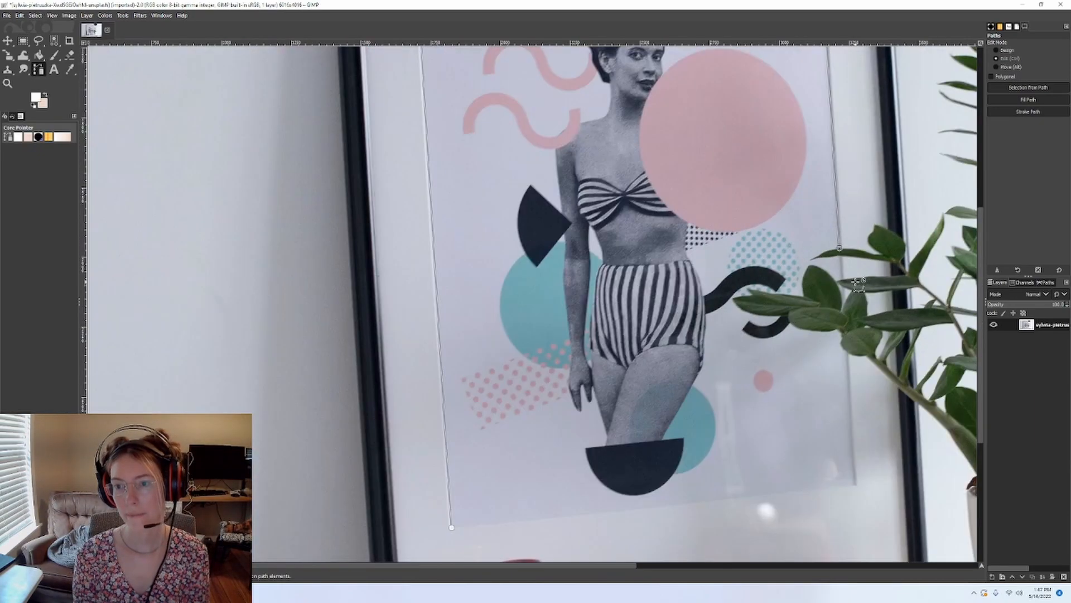
{"action": "scroll", "coordinate": [877, 264], "scroll_direction": "up", "scroll_amount": 1, "text": "ctrl"}
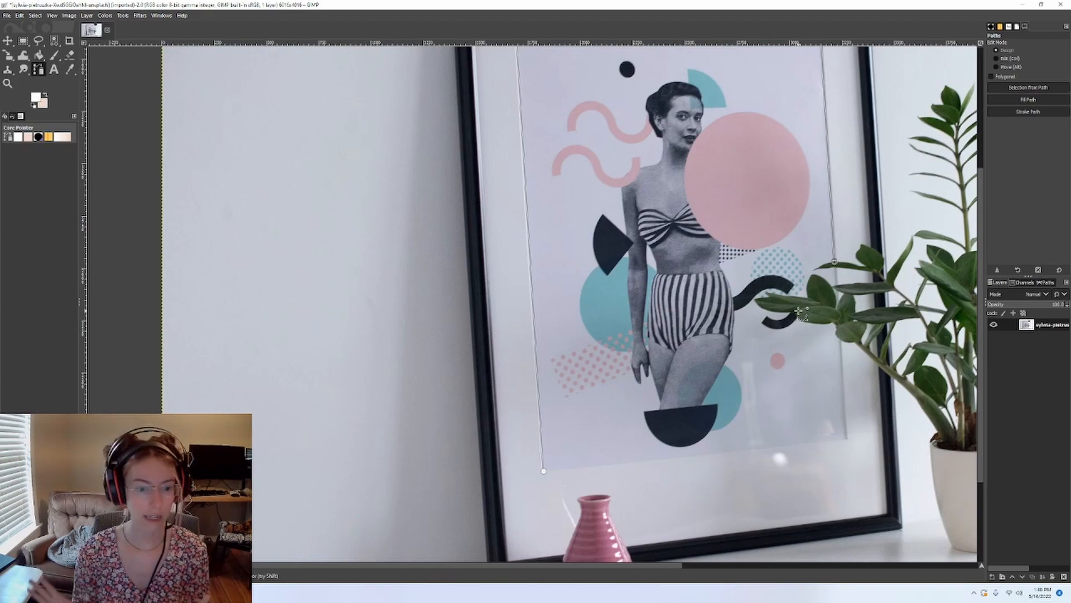
Trace the topmost leaf's upper edge with closely spaced path anchors, from the print's edge toward the leaf tip
{"action": "scroll", "coordinate": [801, 312], "scroll_direction": "up", "scroll_amount": 5}
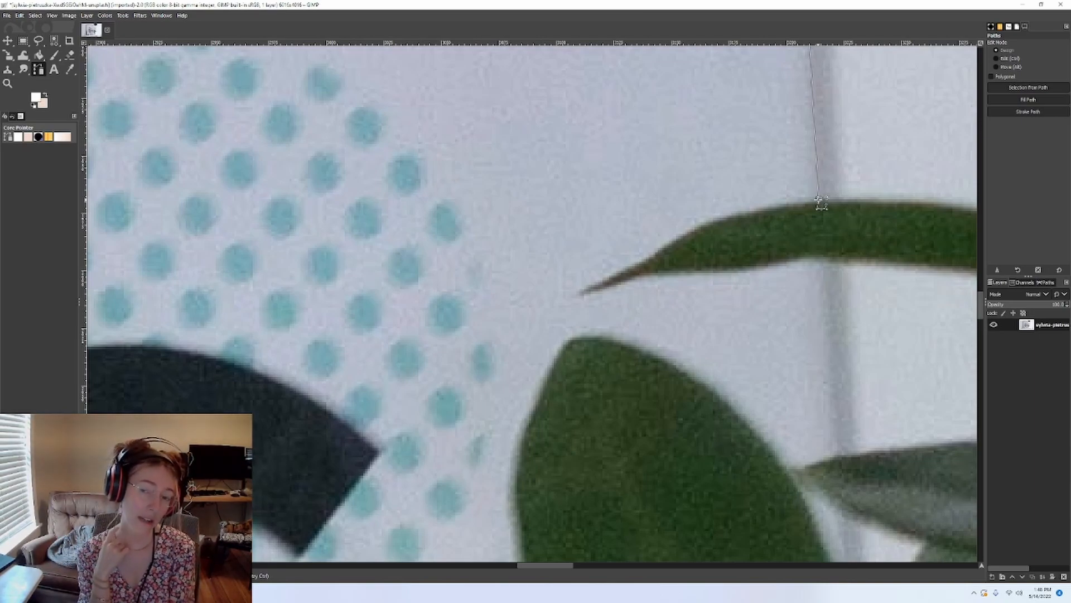
{"action": "scroll", "coordinate": [819, 202], "scroll_direction": "up", "scroll_amount": 2}
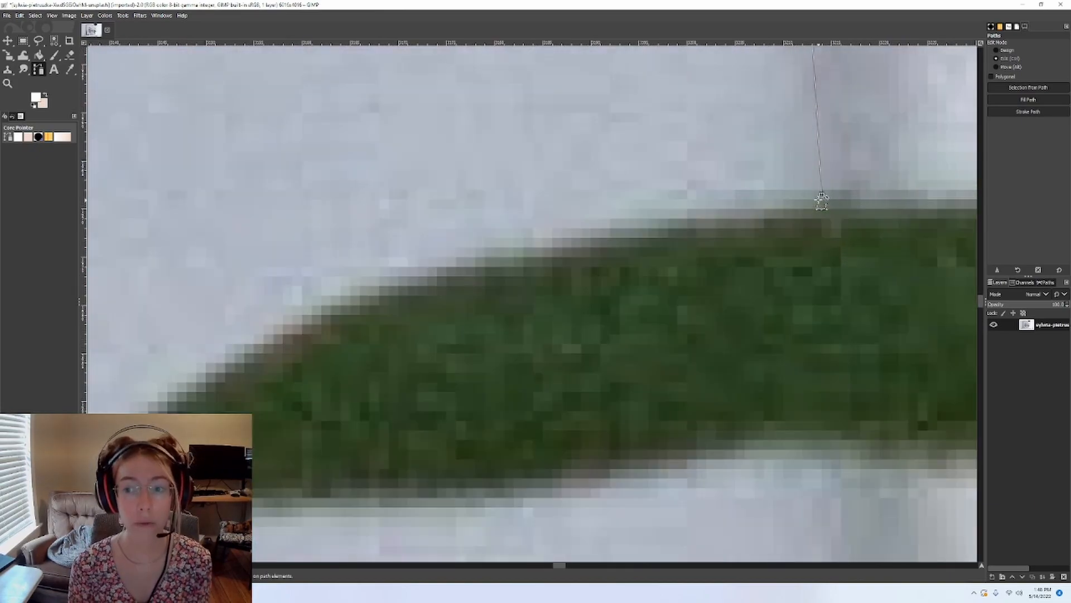
{"action": "scroll", "coordinate": [781, 198], "scroll_direction": "down", "scroll_amount": 2}
{"action": "left_click", "coordinate": [779, 201]}
{"action": "left_click", "coordinate": [752, 202]}
{"action": "left_click", "coordinate": [719, 208]}
{"action": "left_click", "coordinate": [688, 213]}
{"action": "left_click", "coordinate": [663, 220]}
{"action": "left_click", "coordinate": [633, 227]}
{"action": "left_click", "coordinate": [616, 233]}
{"action": "left_click", "coordinate": [578, 242]}
{"action": "left_click", "coordinate": [544, 257]}
{"action": "left_click", "coordinate": [524, 273]}
{"action": "left_click", "coordinate": [495, 290]}
{"action": "left_click", "coordinate": [464, 309]}
{"action": "left_click", "coordinate": [423, 334]}
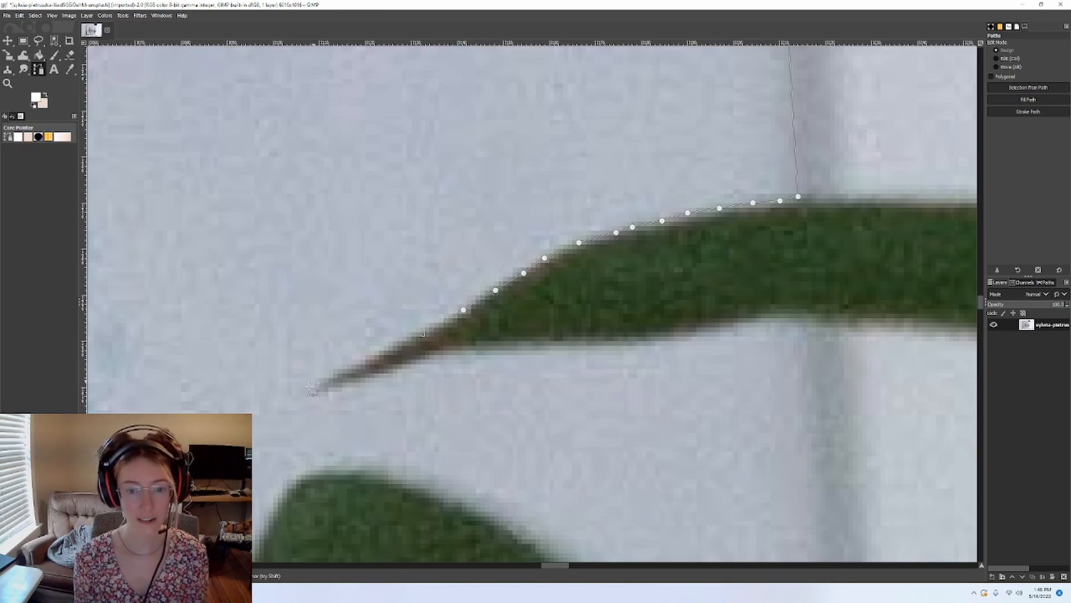
Continue the path anchors around the leaf's pointed tip and back along its underside
{"action": "left_click", "coordinate": [395, 348]}
{"action": "left_click", "coordinate": [358, 368]}
{"action": "left_click", "coordinate": [330, 381]}
{"action": "left_click", "coordinate": [316, 390]}
{"action": "left_click", "coordinate": [350, 385]}
{"action": "left_click", "coordinate": [389, 373]}
{"action": "left_click", "coordinate": [446, 350]}
{"action": "left_click", "coordinate": [489, 347]}
{"action": "left_click", "coordinate": [544, 341]}
{"action": "left_click", "coordinate": [597, 346]}
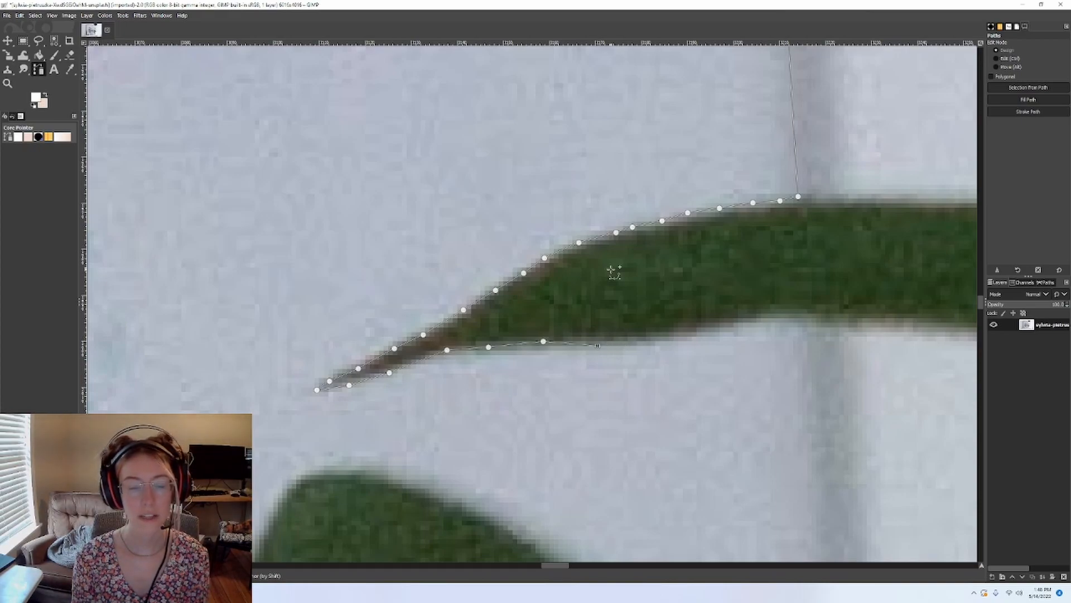
Undo all the leaf-tracing anchors, back to the one where the print's right edge meets the leaf
{"action": "key", "text": "ctrl+z"}
{"action": "key", "text": "ctrl+z"}
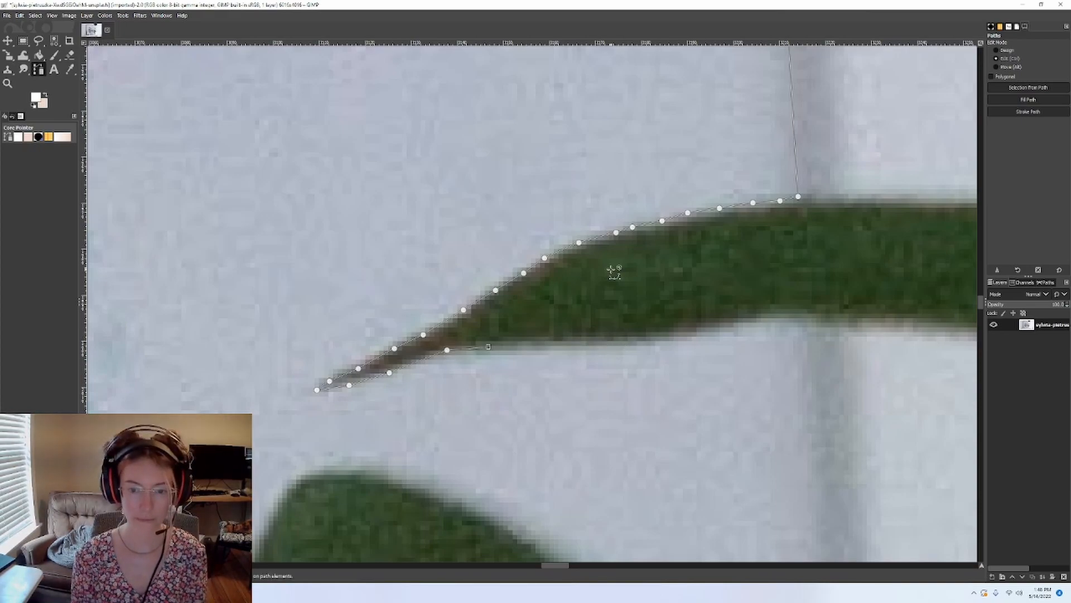
{"action": "key", "text": "ctrl+z"}
{"action": "key", "text": "ctrl+z"}
{"action": "key", "text": "ctrl+z"}
{"action": "key", "text": "ctrl+z"}
{"action": "key", "text": "ctrl+z"}
{"action": "key", "text": "ctrl+z"}
{"action": "key", "text": "ctrl+z"}
{"action": "key", "text": "ctrl+z"}
{"action": "key", "text": "ctrl+z"}
{"action": "key", "text": "ctrl+z"}
{"action": "key", "text": "ctrl+z"}
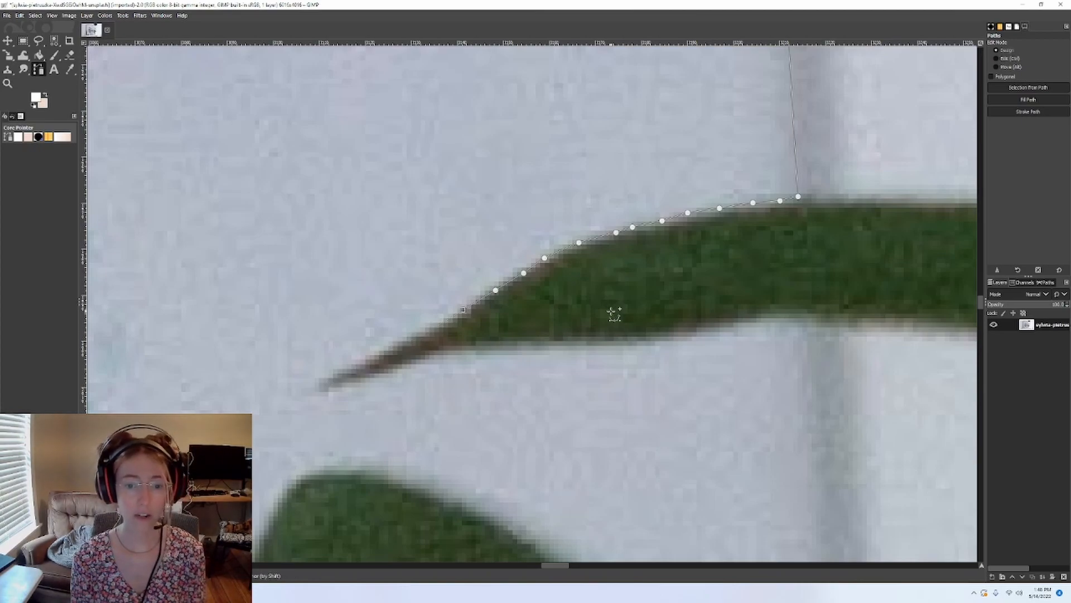
{"action": "key", "text": "ctrl+z"}
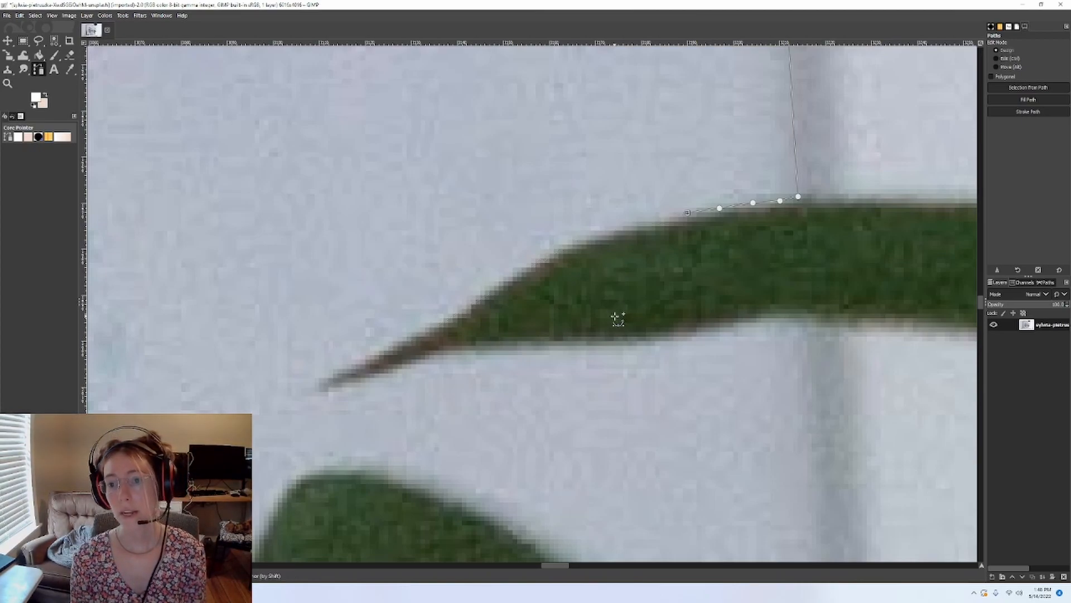
{"action": "key", "text": "ctrl+z"}
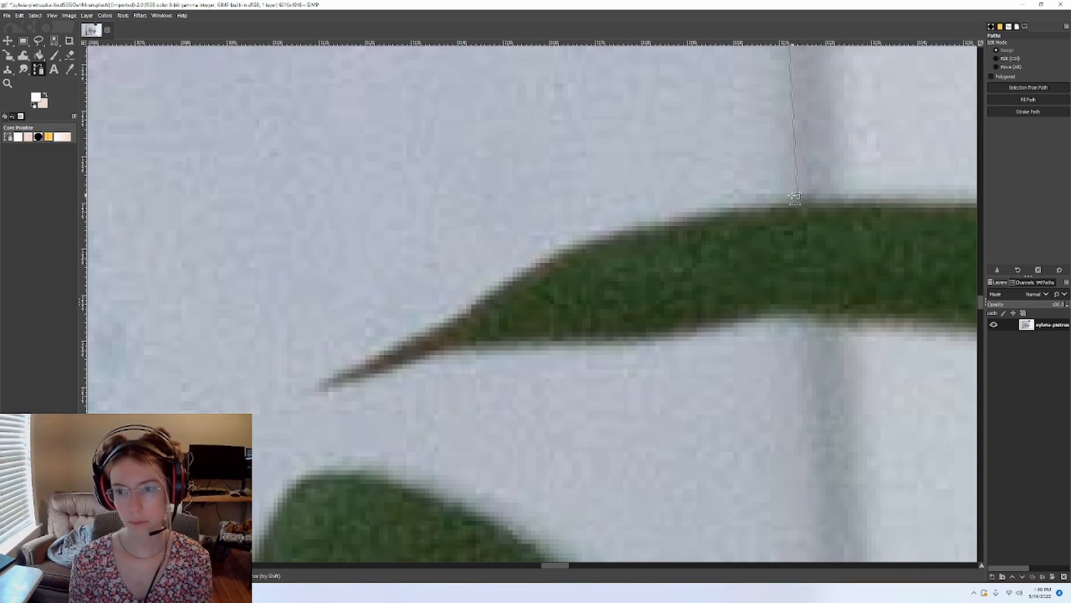
Add a path anchor in the print's blank area above the leaf, level with the anchor at the print's right edge
{"action": "left_click", "coordinate": [491, 198]}
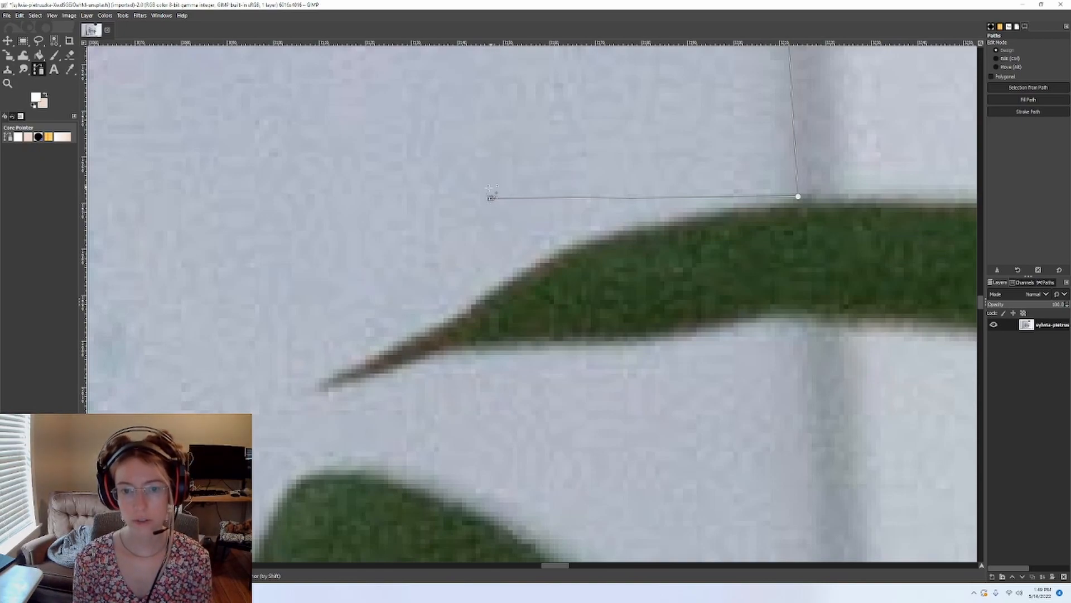
{"action": "key", "text": "ctrl"}
{"action": "scroll", "coordinate": [498, 191], "scroll_direction": "down", "scroll_amount": 8}
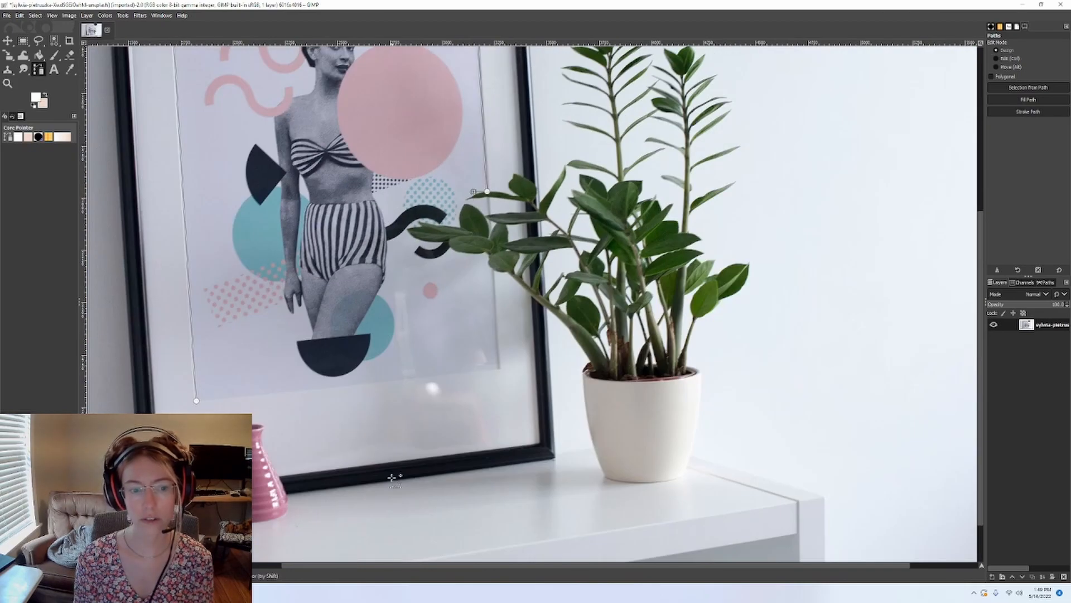
{"action": "scroll", "coordinate": [185, 392], "scroll_direction": "up", "scroll_amount": 5}
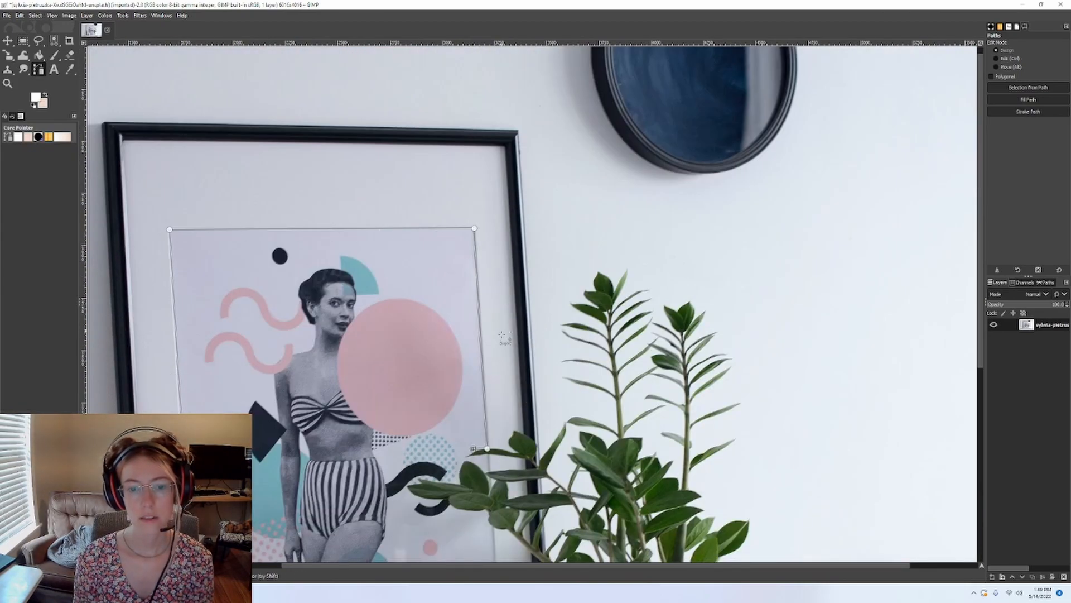
{"action": "scroll", "coordinate": [504, 328], "scroll_direction": "down", "scroll_amount": 5}
{"action": "scroll", "coordinate": [496, 214], "scroll_direction": "up", "scroll_amount": 8}
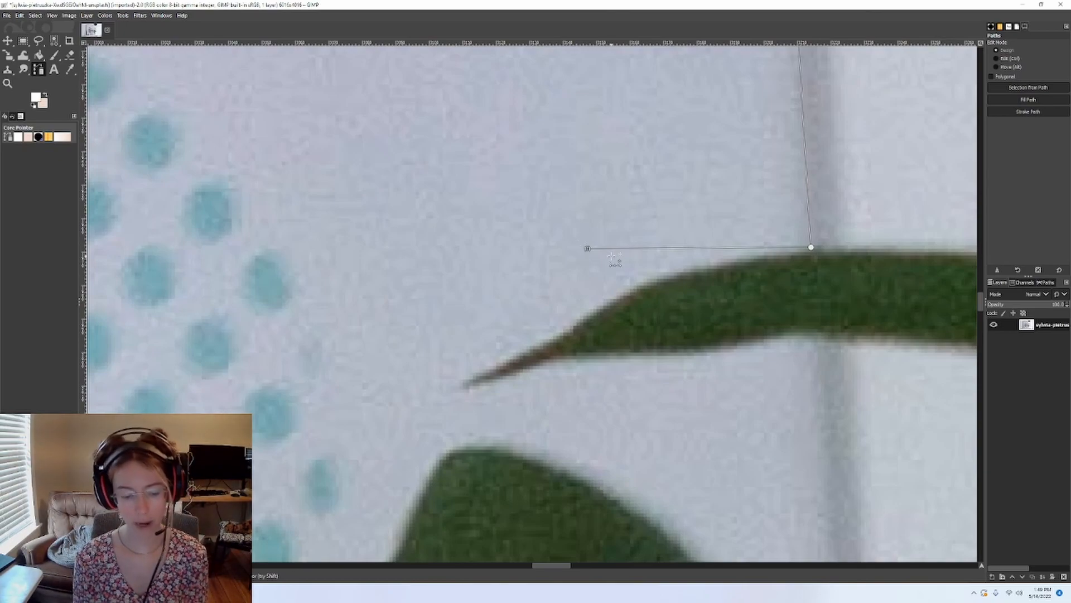
Try to pull a curve handle downward from the new anchor above the leaf, and undo it
{"action": "scroll", "coordinate": [587, 248], "scroll_direction": "up", "scroll_amount": 1}
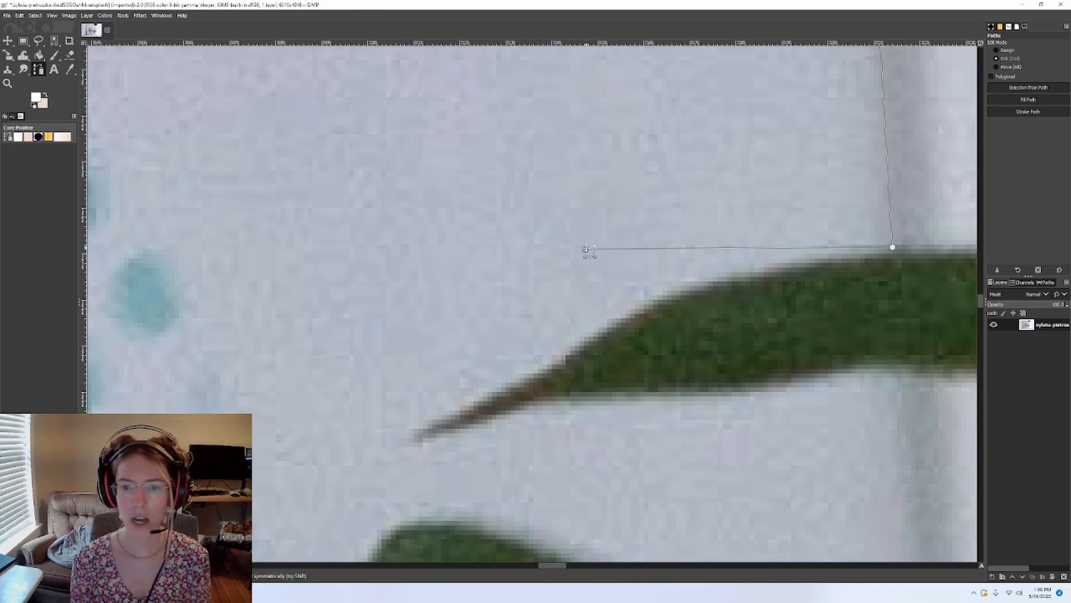
{"action": "mouse_move", "coordinate": [585, 249]}
{"action": "left_mouse_down"}
{"action": "mouse_move", "coordinate": [582, 218]}
{"action": "mouse_move", "coordinate": [585, 268]}
{"action": "left_mouse_up"}
{"action": "key", "text": "ctrl+z"}
{"action": "key", "text": "ctrl+z"}
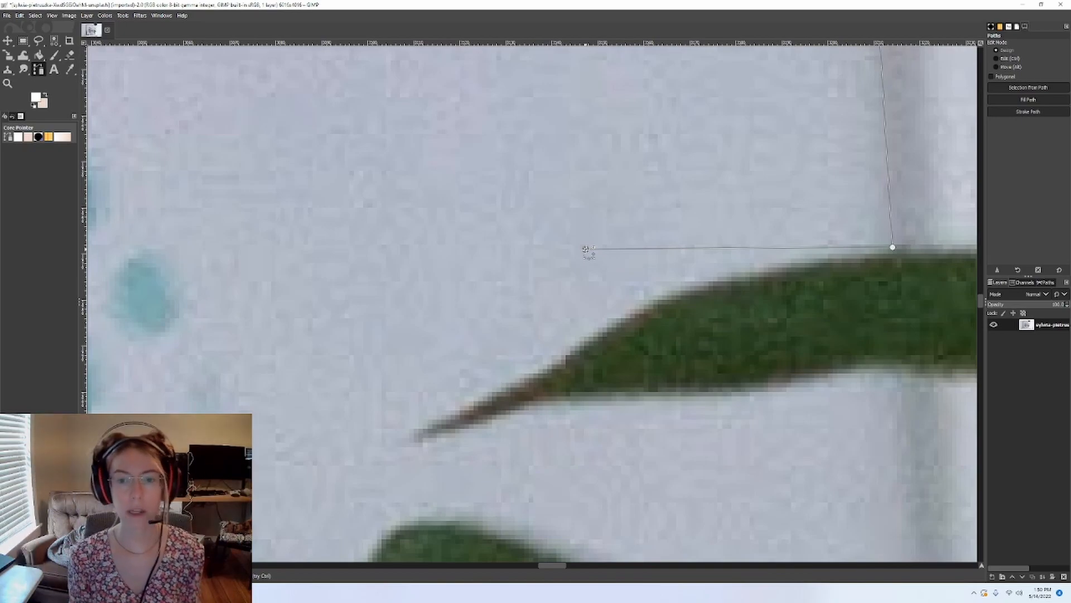
Pull a short curve handle upward out of the path's last anchor above the leaf, using the Paths tool's Edit mode
{"action": "scroll", "coordinate": [575, 295], "scroll_direction": "up", "scroll_amount": 5, "text": "ctrl"}
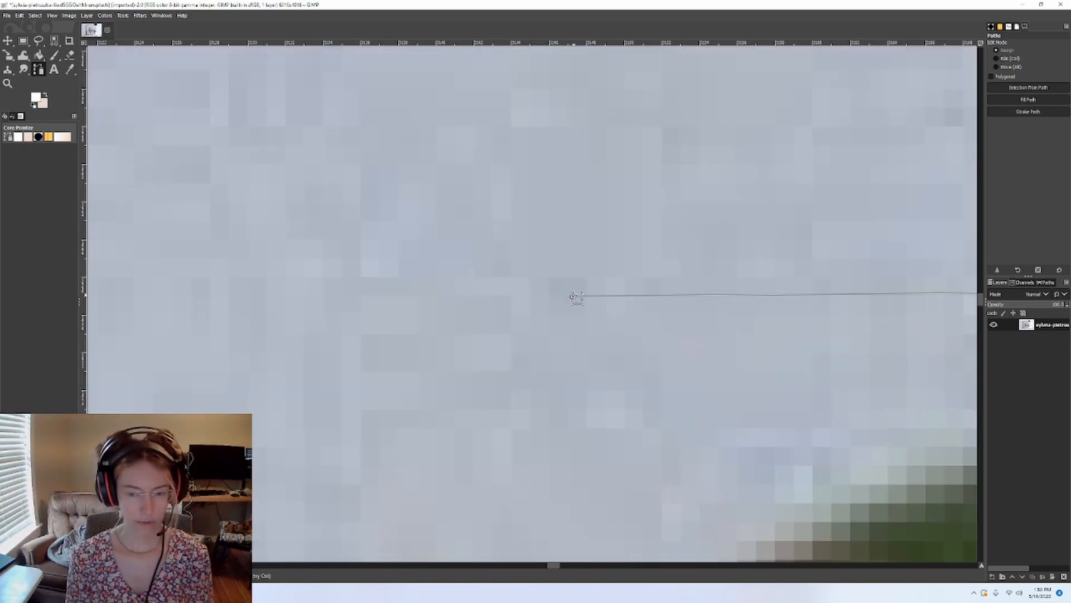
{"action": "key", "text": "ctrl"}
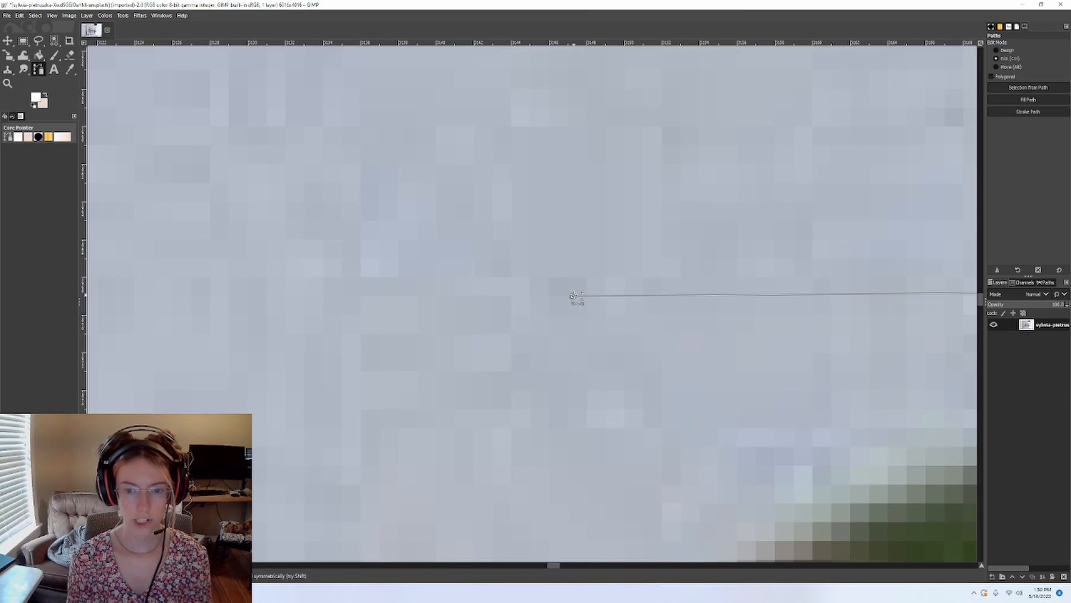
{"action": "key", "text": "ctrl"}
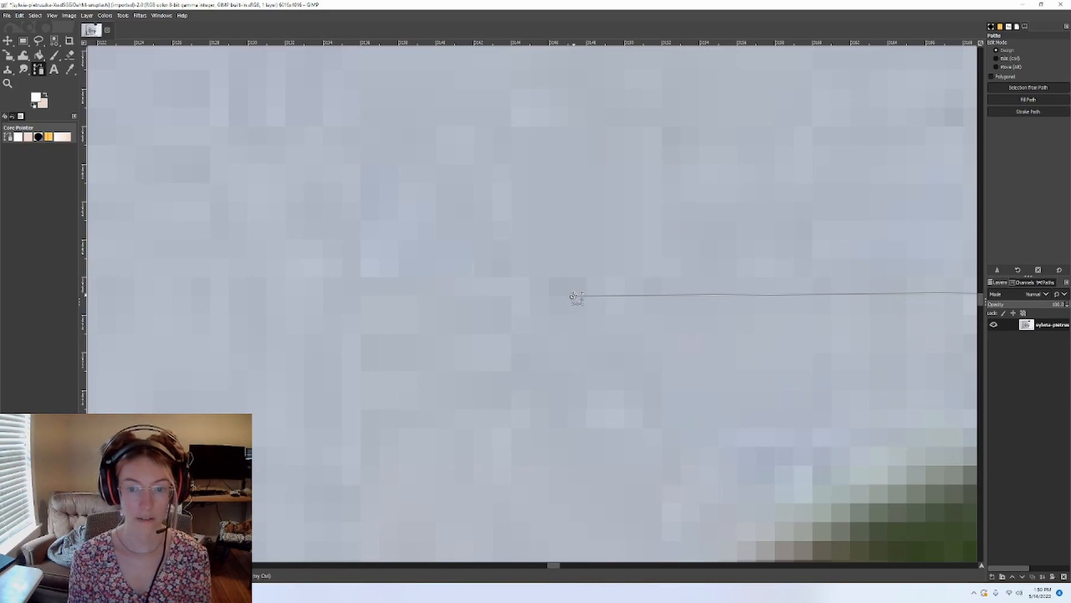
{"action": "key", "text": "ctrl"}
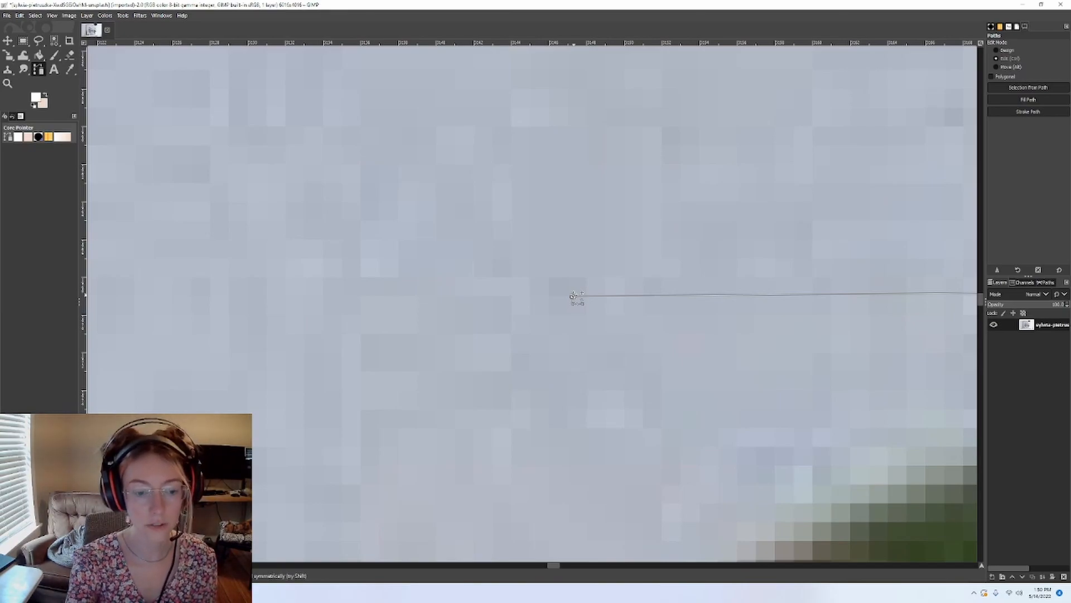
{"action": "key", "text": "ctrl"}
{"action": "key", "text": "ctrl"}
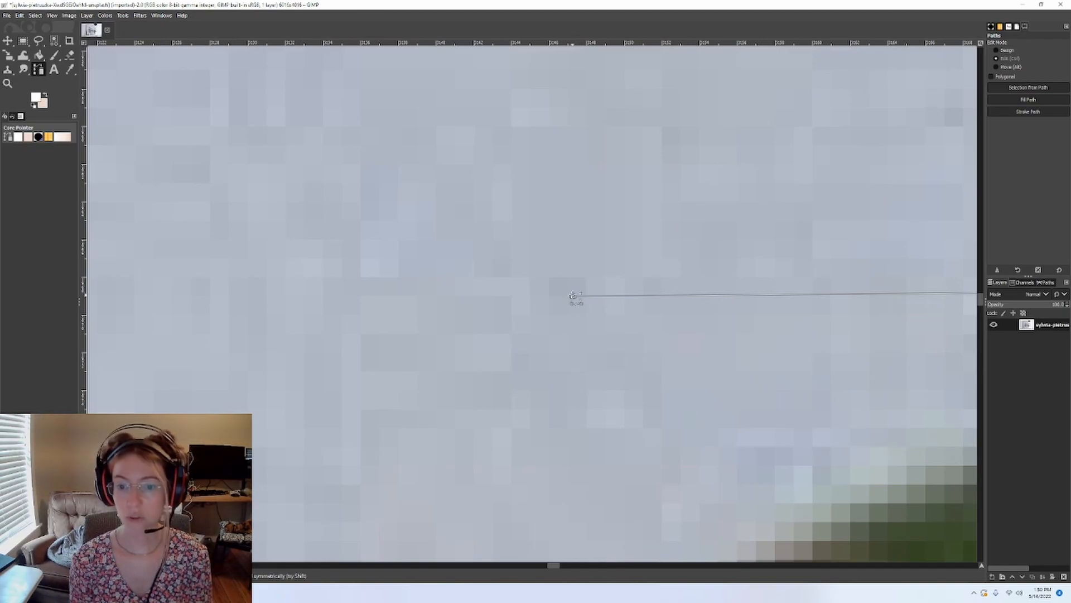
{"action": "left_click", "coordinate": [467, 302]}
{"action": "left_click_drag", "start_coordinate": [467, 302], "coordinate": [550, 113]}
{"action": "scroll", "coordinate": [773, 218], "scroll_direction": "down", "scroll_amount": 5}
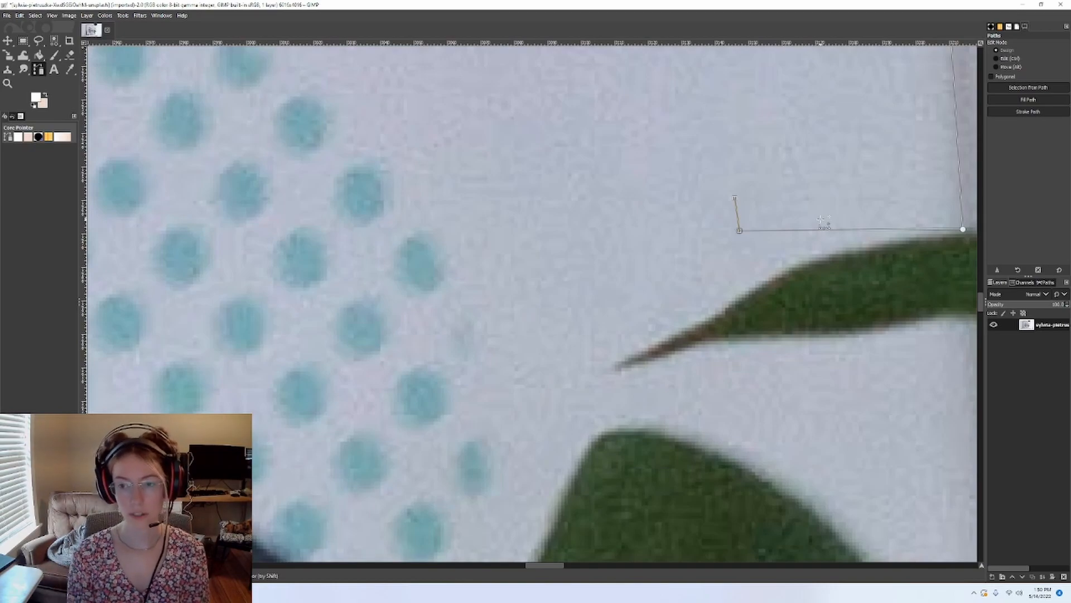
Try out the handle's curve by adding another anchor between the leaf tip and the teal dots, and undo that anchor
{"action": "scroll", "coordinate": [726, 275], "scroll_direction": "right", "scroll_amount": 3}
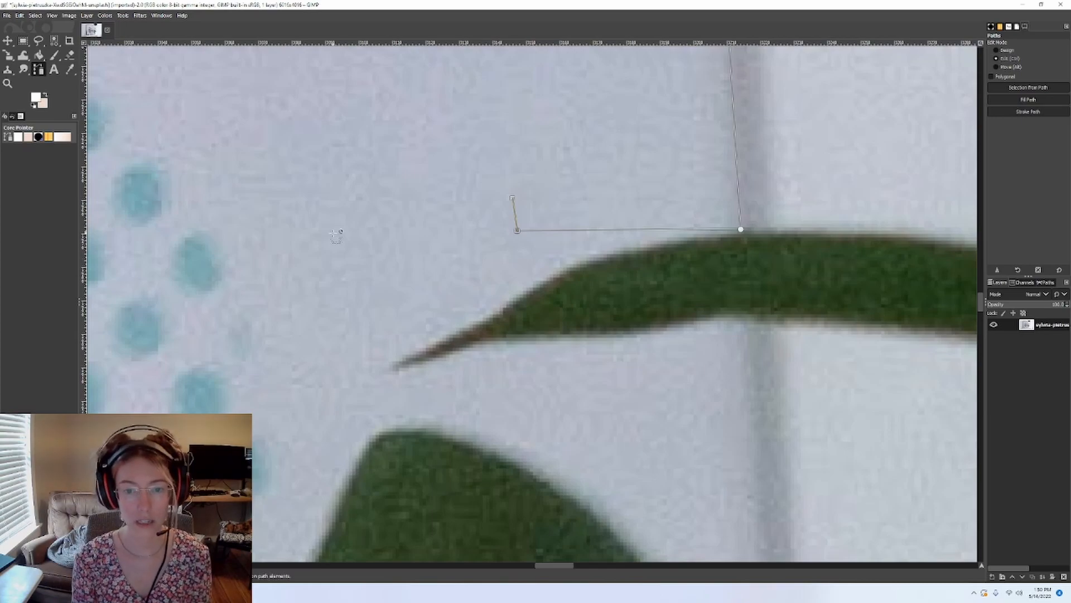
{"action": "left_click", "coordinate": [333, 234]}
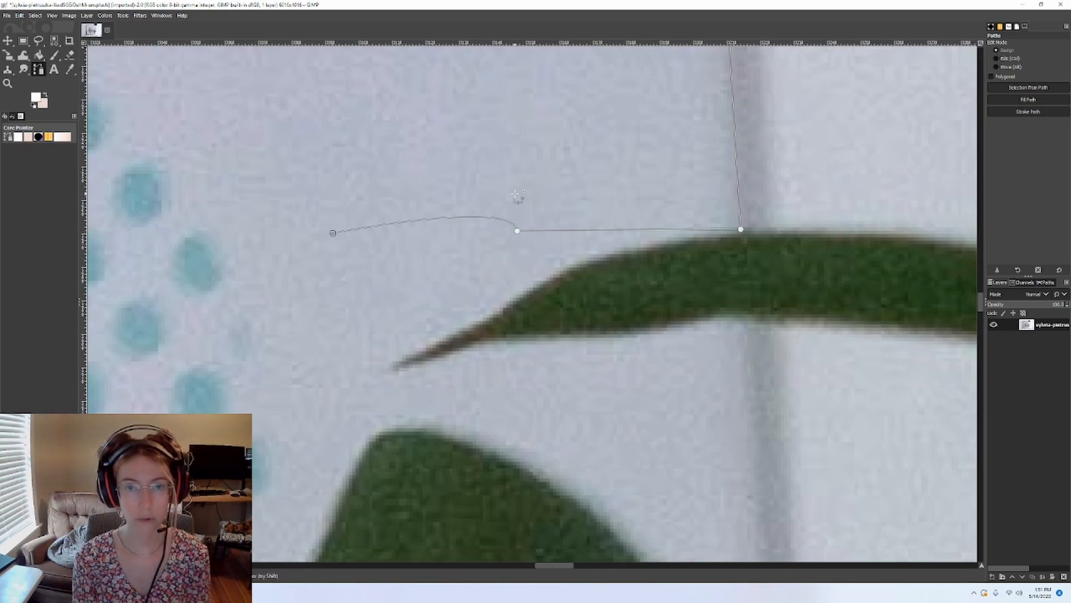
{"action": "key", "text": "ctrl+z"}
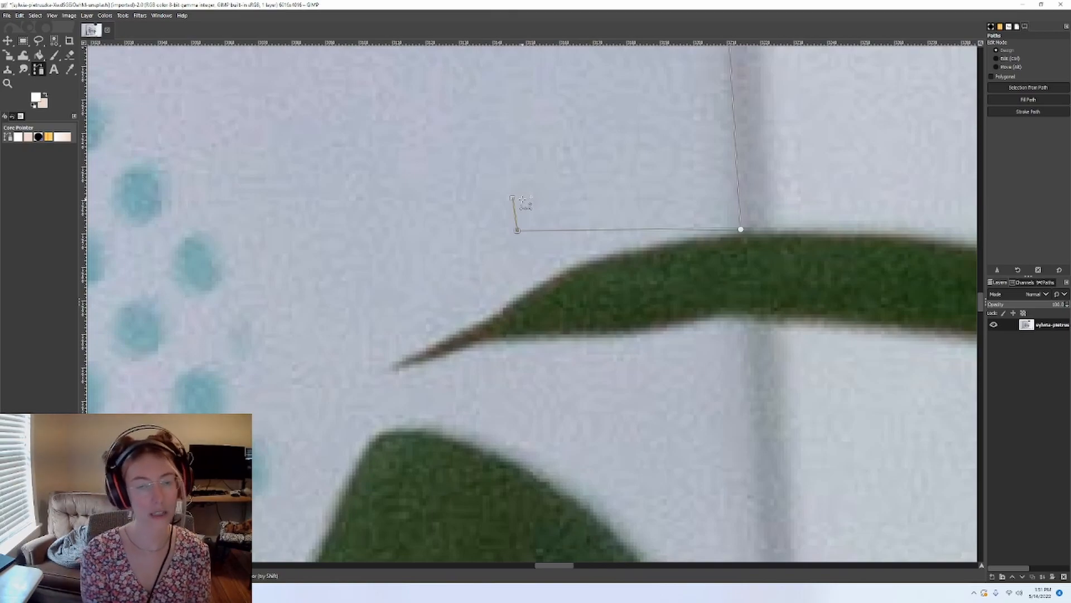
Pull a second curve handle downward out of the anchor in the blank area above the leaf
{"action": "key", "text": "ctrl"}
{"action": "scroll", "coordinate": [489, 221], "scroll_direction": "up", "scroll_amount": 3}
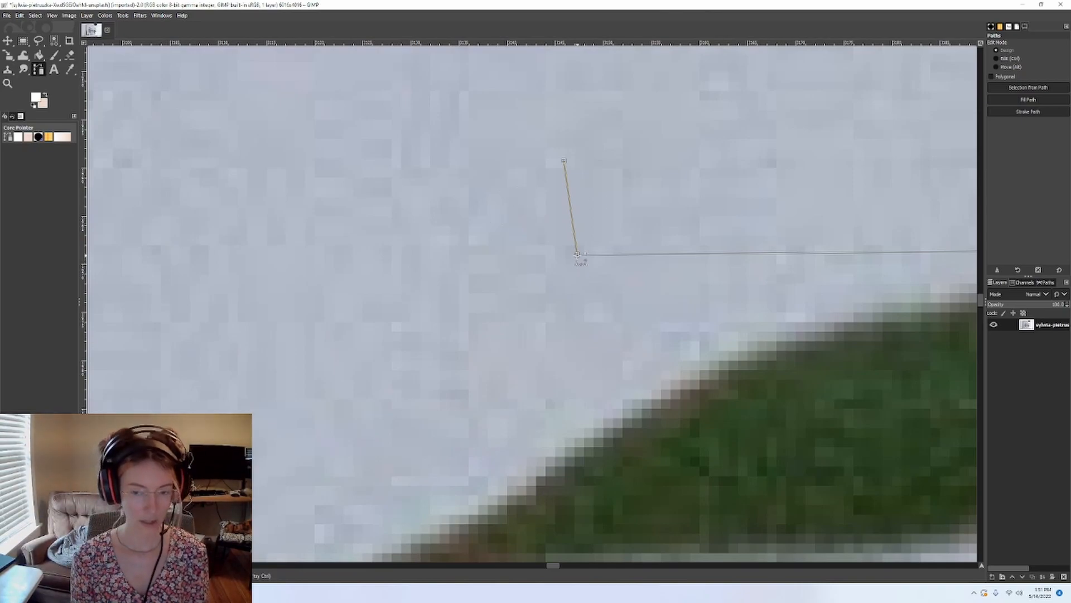
{"action": "key", "text": "ctrl"}
{"action": "key", "text": "ctrl"}
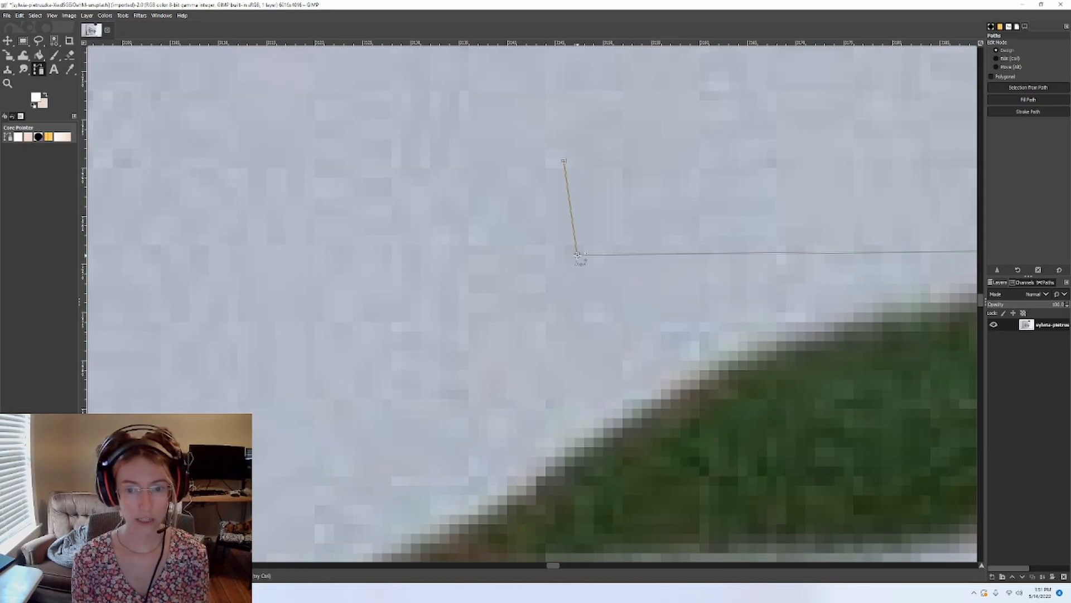
{"action": "left_click_drag", "start_coordinate": [578, 255], "coordinate": [582, 353]}
{"action": "scroll", "coordinate": [646, 270], "scroll_direction": "down", "scroll_amount": 3}
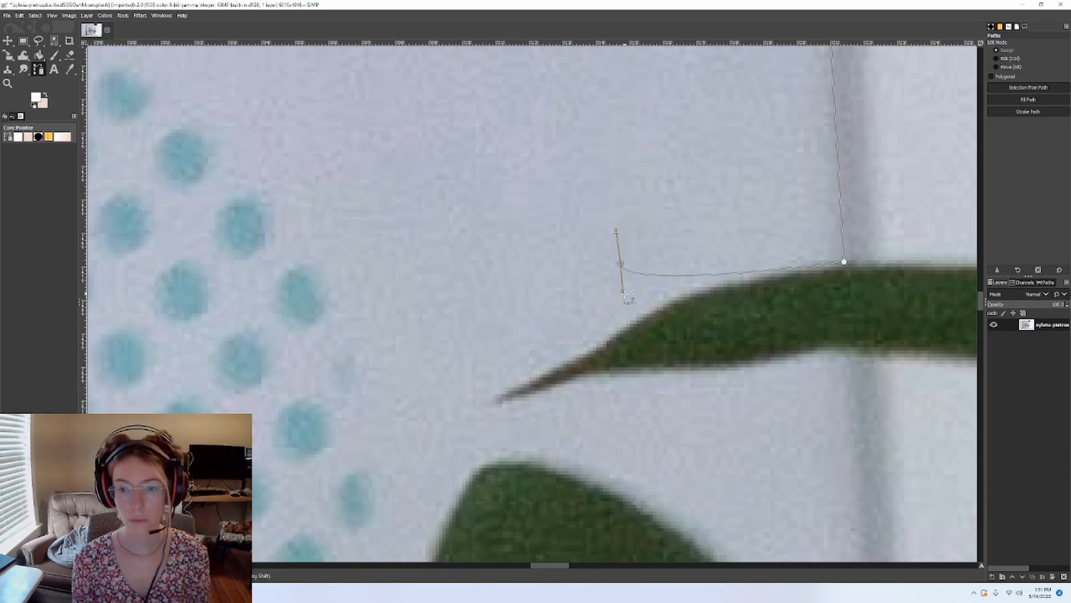
Try different handle directions on the anchor above the leaf to bend the segment toward the print's right edge
{"action": "left_click_drag", "start_coordinate": [622, 296], "coordinate": [677, 306]}
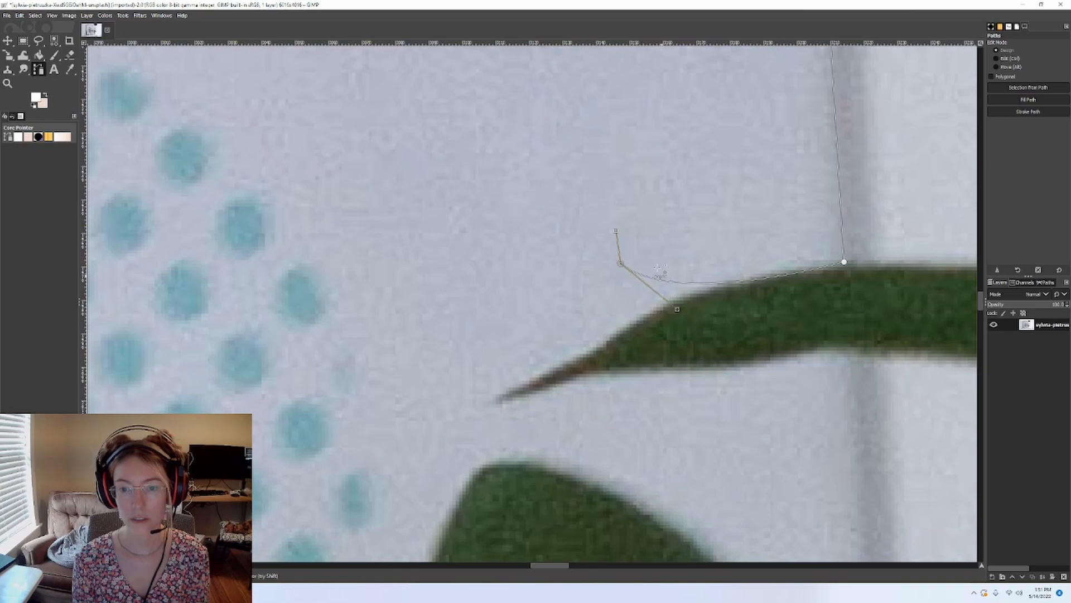
{"action": "mouse_move", "coordinate": [613, 224]}
{"action": "left_mouse_down"}
{"action": "mouse_move", "coordinate": [569, 234]}
{"action": "mouse_move", "coordinate": [620, 219]}
{"action": "mouse_move", "coordinate": [574, 220]}
{"action": "mouse_move", "coordinate": [601, 216]}
{"action": "left_mouse_up"}
{"action": "key", "text": "ctrl+z"}
{"action": "left_click_drag", "start_coordinate": [677, 309], "coordinate": [724, 105]}
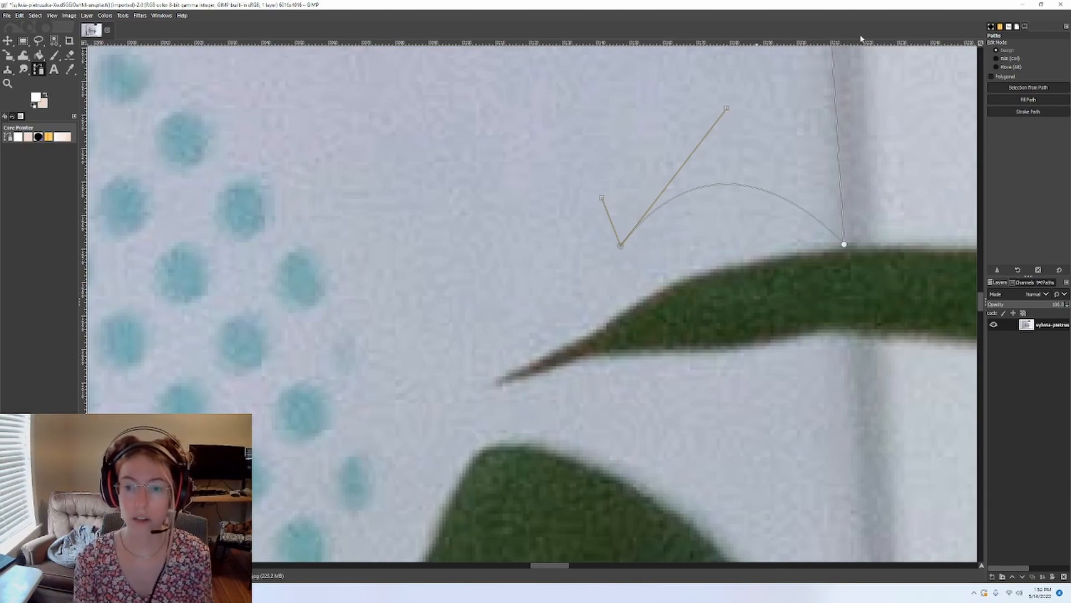
Undo the handle changes and the anchor above the leaf, back to the anchor on the print's right edge
{"action": "key", "text": "ctrl+z"}
{"action": "key", "text": "ctrl+z"}
{"action": "key", "text": "ctrl+z"}
{"action": "key", "text": "ctrl+z"}
{"action": "key", "text": "ctrl+z"}
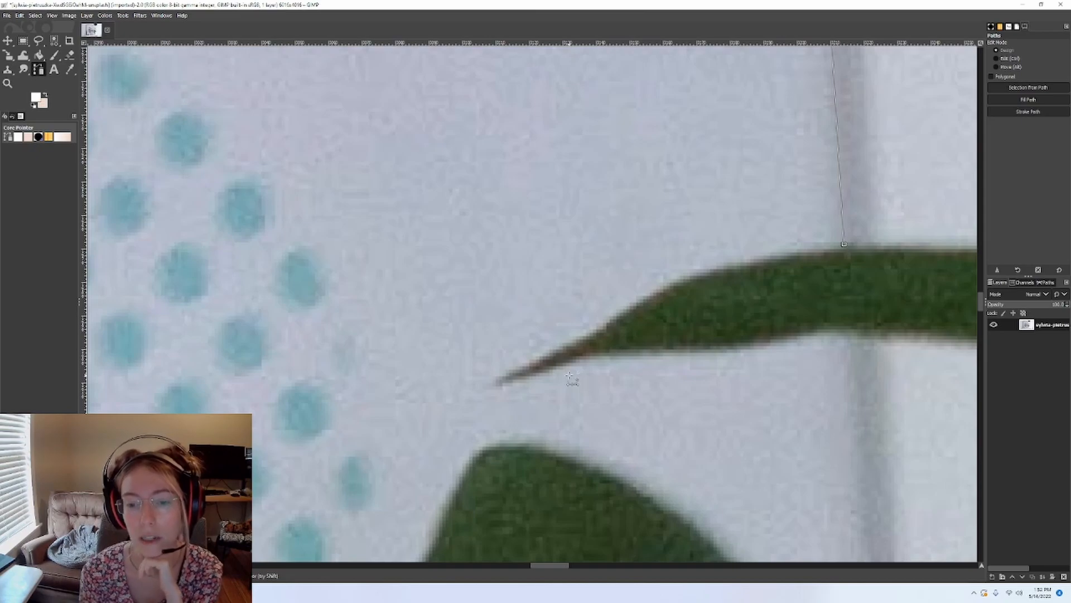
Add path anchors around the thin leaf: on its upper edge, at its tip, and three along its lower edge to the print's edge
{"action": "left_click", "coordinate": [600, 327]}
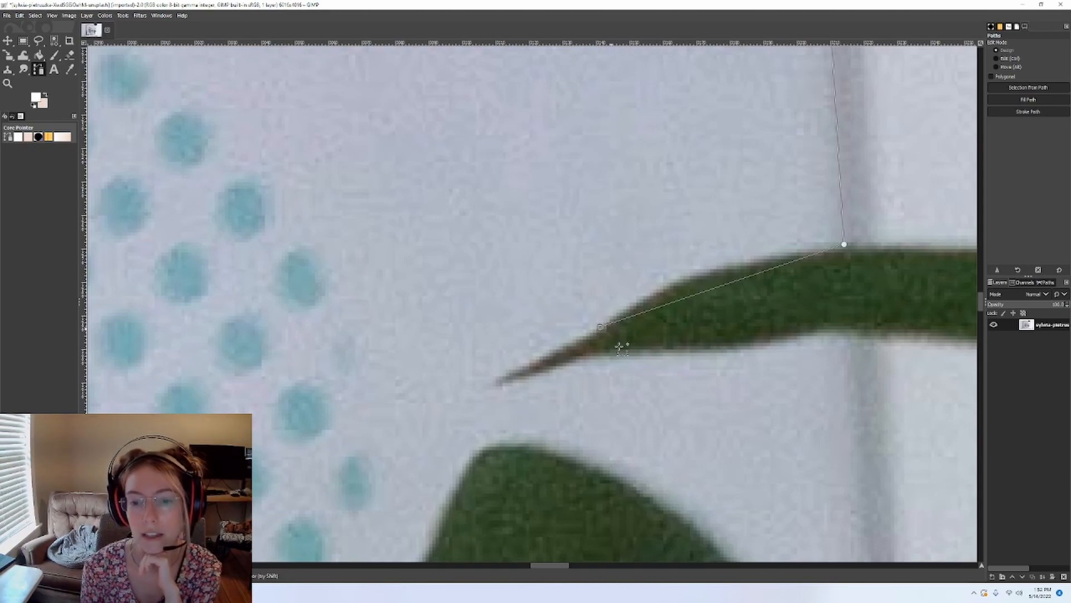
{"action": "left_click", "coordinate": [495, 382]}
{"action": "left_click", "coordinate": [596, 355]}
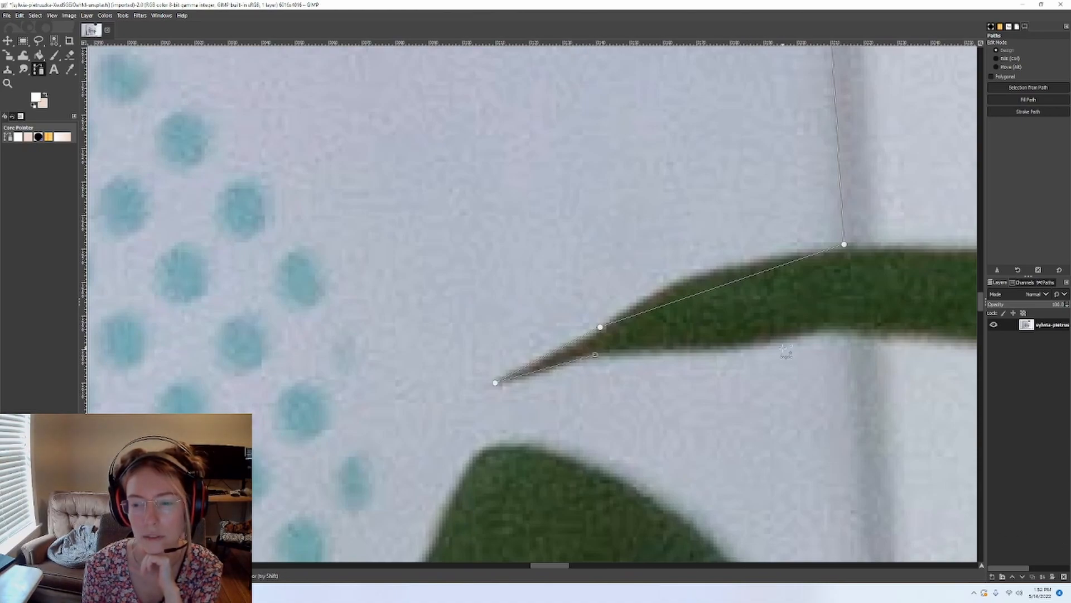
{"action": "left_click", "coordinate": [789, 337]}
{"action": "left_click", "coordinate": [853, 330]}
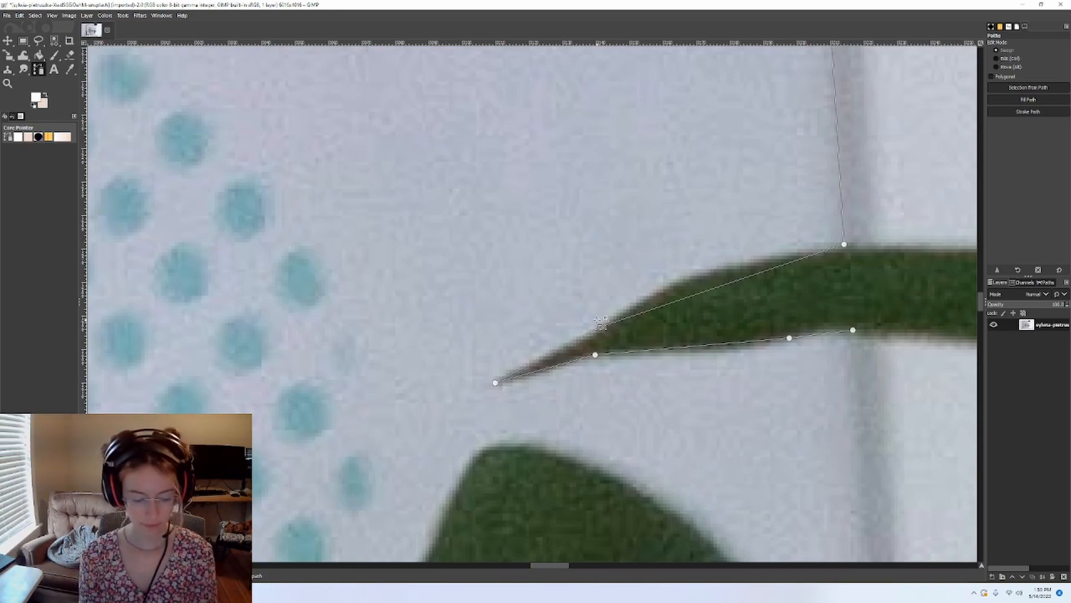
Pull a curve handle from the upper-edge anchor near the leaf's tip and adjust both so the segment follows the leaf's upper edge
{"action": "key", "text": "ctrl"}
{"action": "left_click_drag", "start_coordinate": [603, 328], "coordinate": [690, 255]}
{"action": "left_click", "coordinate": [605, 329]}
{"action": "left_click", "coordinate": [603, 328]}
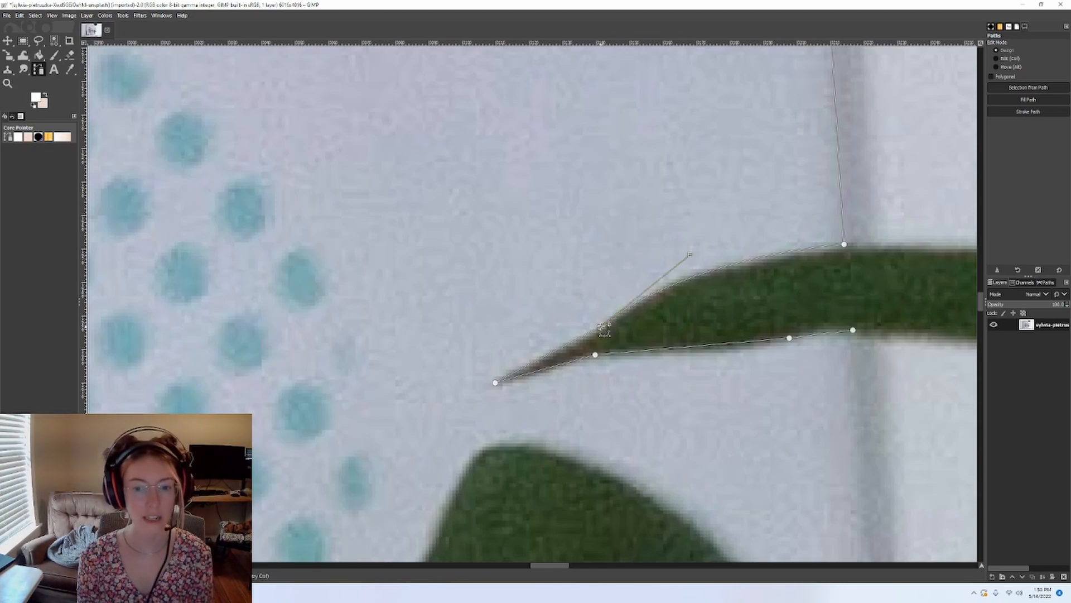
{"action": "mouse_move", "coordinate": [601, 326]}
{"action": "left_mouse_down"}
{"action": "mouse_move", "coordinate": [592, 306]}
{"action": "mouse_move", "coordinate": [607, 331]}
{"action": "left_mouse_up"}
{"action": "key", "text": "ctrl+z"}
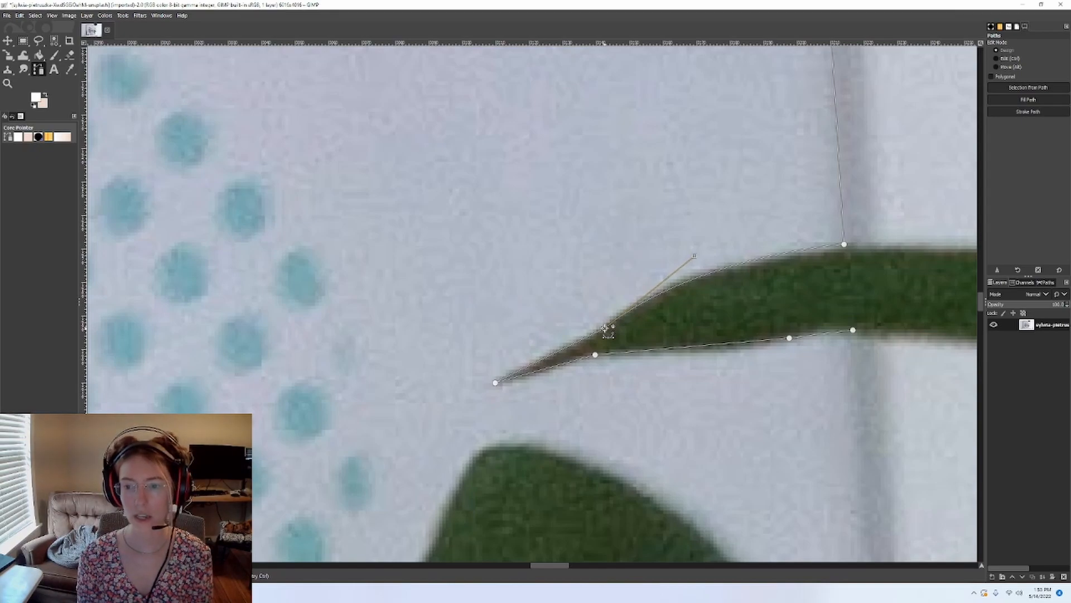
{"action": "mouse_move", "coordinate": [694, 256]}
{"action": "left_mouse_down"}
{"action": "mouse_move", "coordinate": [682, 249]}
{"action": "mouse_move", "coordinate": [724, 277]}
{"action": "mouse_move", "coordinate": [693, 228]}
{"action": "mouse_move", "coordinate": [678, 258]}
{"action": "left_mouse_up"}
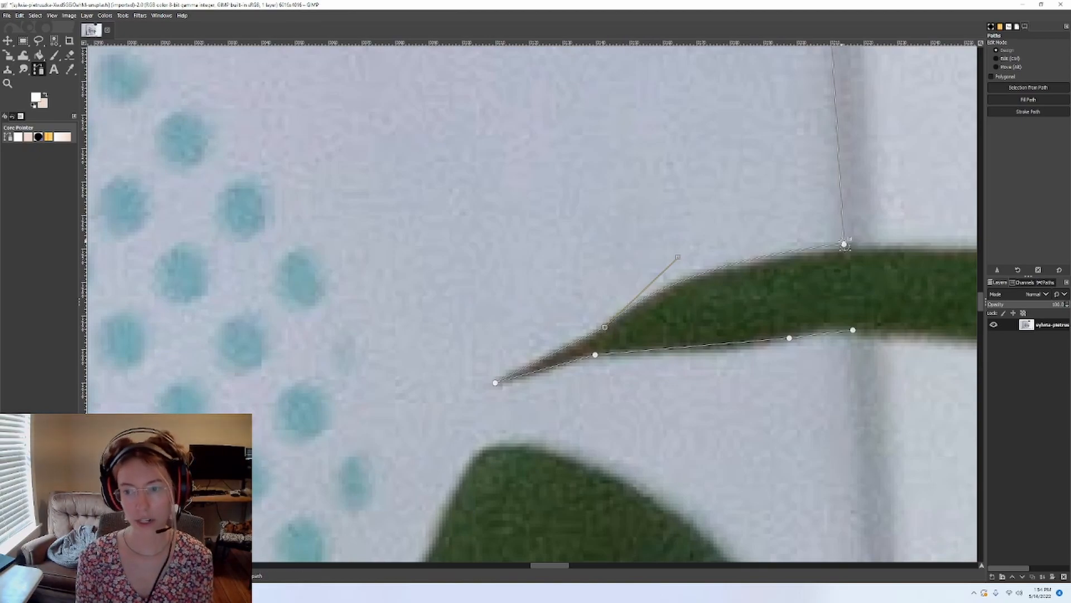
Pull curve handles from the anchor where the print's right edge meets the leaf, aligning one along the leaf's upper edge
{"action": "left_click", "coordinate": [844, 245]}
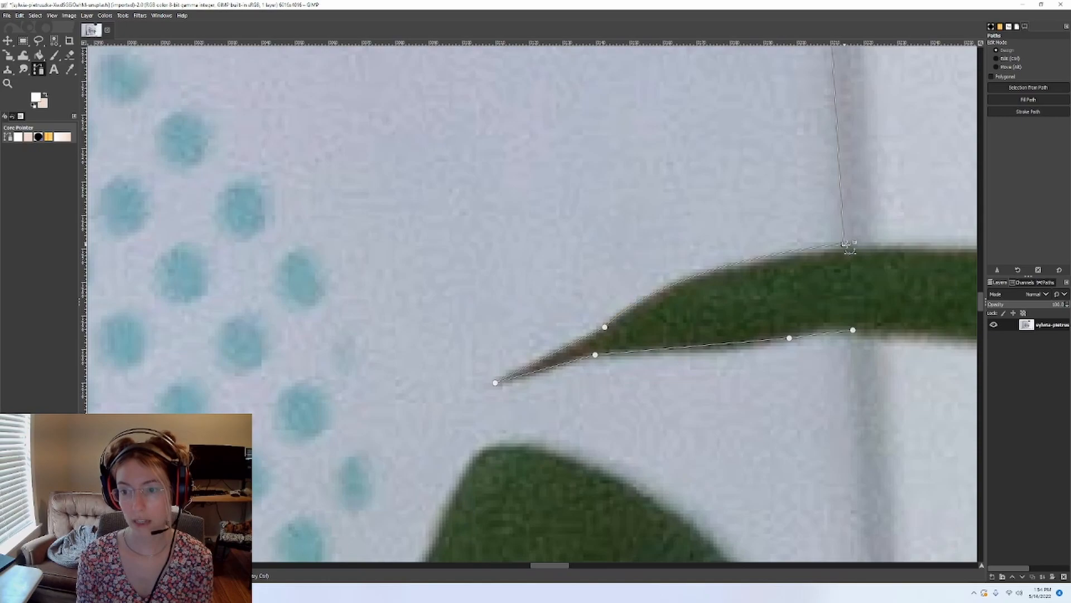
{"action": "key", "text": "ctrl"}
{"action": "mouse_move", "coordinate": [844, 248]}
{"action": "left_mouse_down"}
{"action": "mouse_move", "coordinate": [849, 265]}
{"action": "mouse_move", "coordinate": [865, 268]}
{"action": "mouse_move", "coordinate": [942, 255]}
{"action": "mouse_move", "coordinate": [843, 246]}
{"action": "mouse_move", "coordinate": [846, 265]}
{"action": "left_mouse_up"}
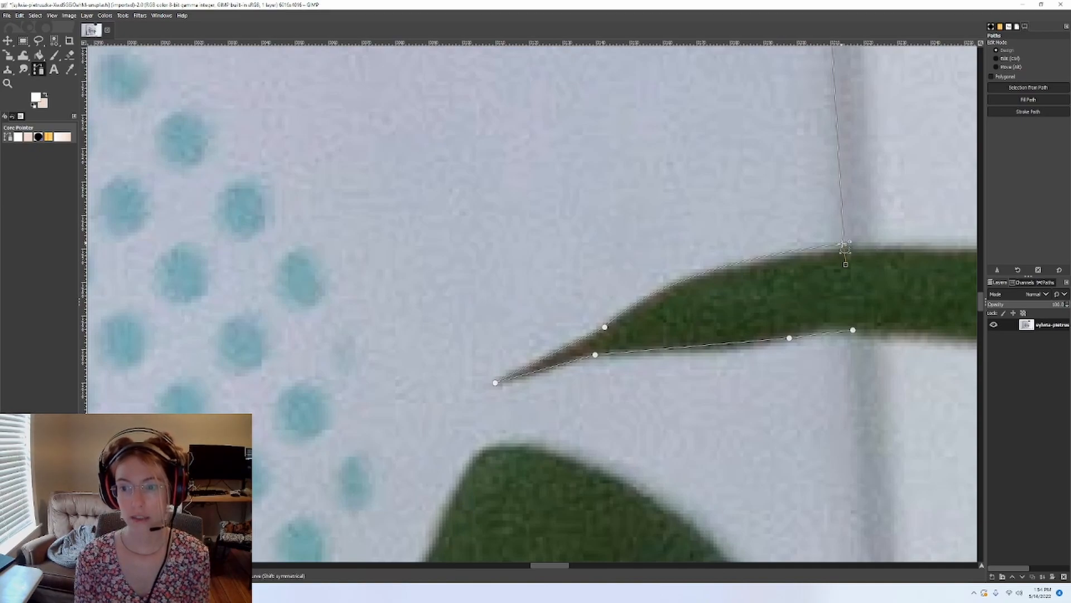
{"action": "left_click_drag", "start_coordinate": [845, 244], "coordinate": [804, 259]}
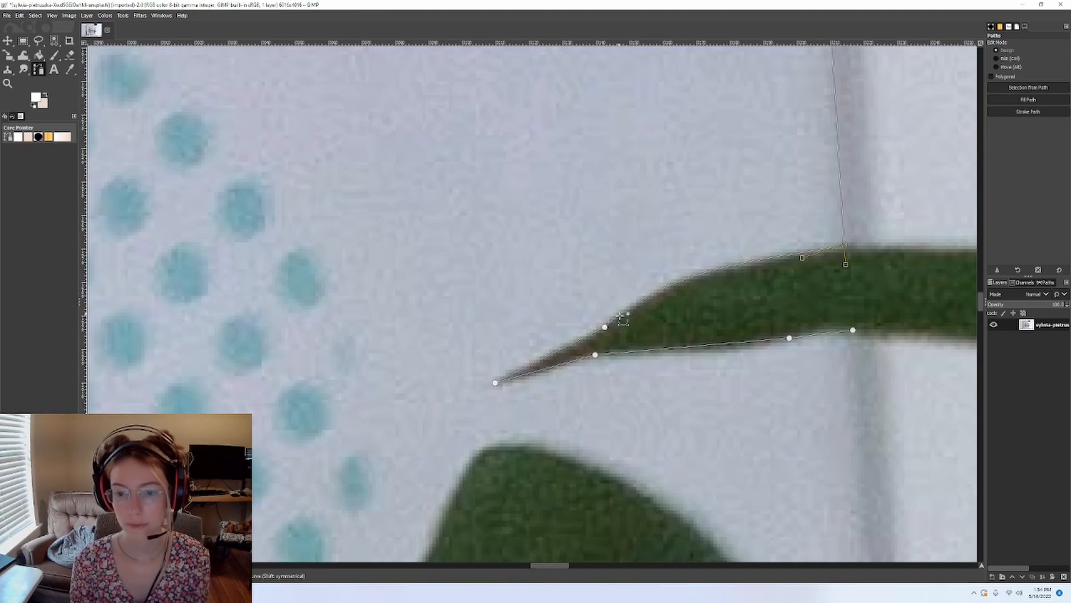
Try to curve the short segment between the leaf's tip and the upper-edge anchor, and undo it
{"action": "left_click", "coordinate": [496, 383]}
{"action": "key", "text": "ctrl"}
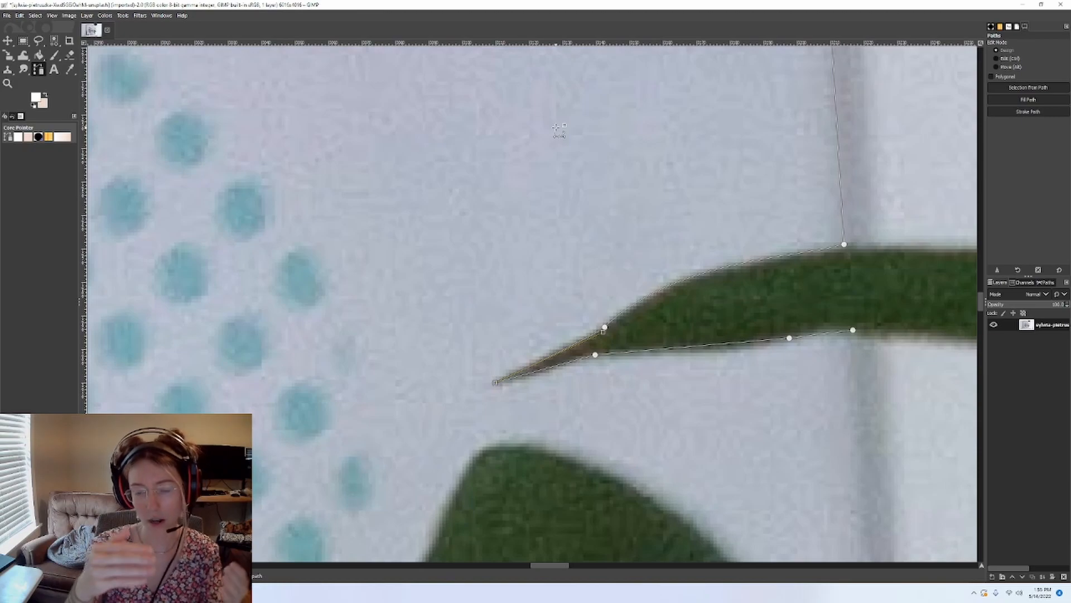
{"action": "left_click_drag", "start_coordinate": [602, 330], "coordinate": [558, 311]}
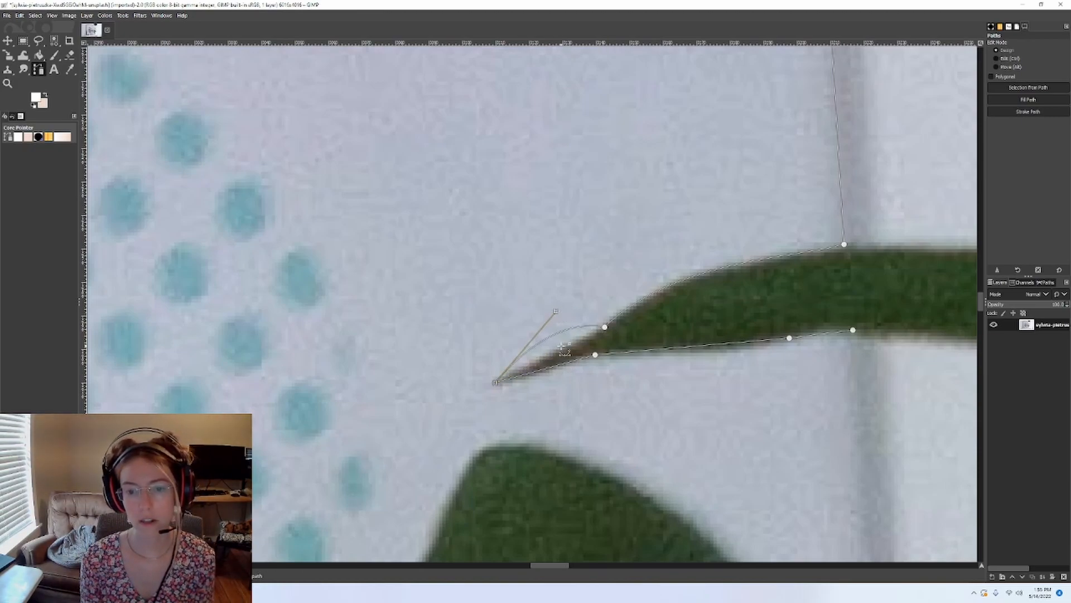
{"action": "key", "text": "ctrl+z"}
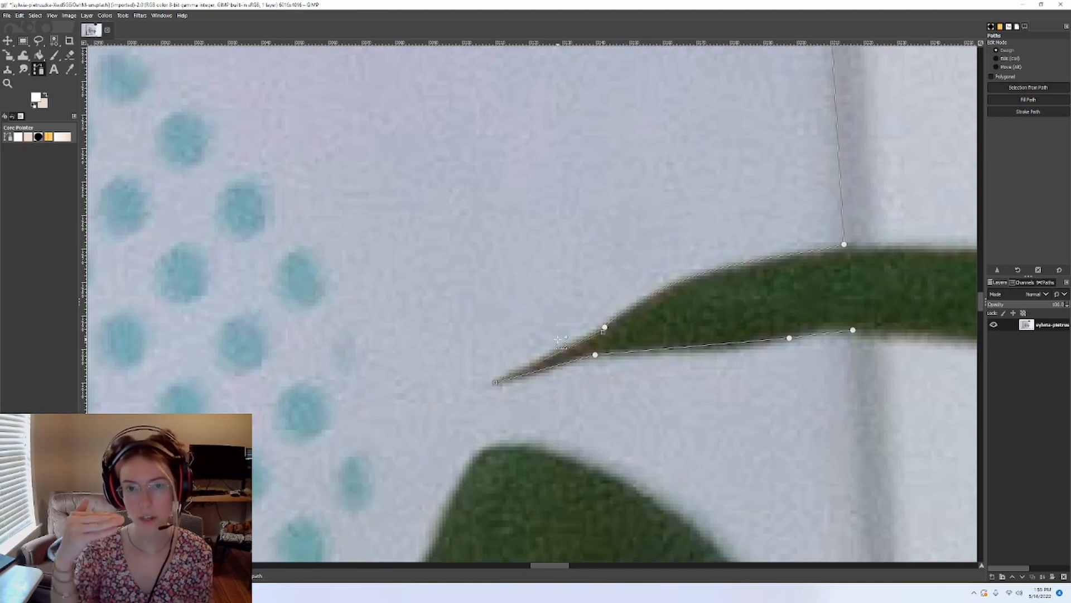
Pull curve handles from the leaf's lower-edge anchors so the path follows the underside of the leaf
{"action": "left_click", "coordinate": [594, 354], "text": "ctrl"}
{"action": "left_click_drag", "start_coordinate": [594, 354], "coordinate": [702, 356]}
{"action": "left_click_drag", "start_coordinate": [790, 337], "coordinate": [764, 346]}
Nudge the last lower-edge anchor onto the print's edge and extend the path down to the next leaf's upper edge
{"action": "scroll", "coordinate": [762, 346], "scroll_direction": "down", "scroll_amount": 4}
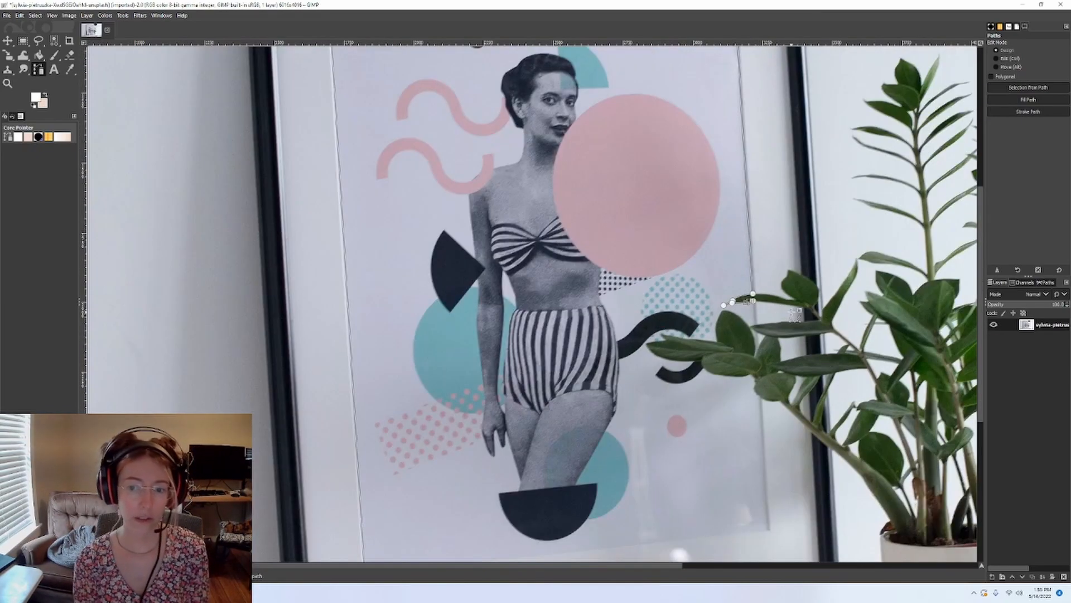
{"action": "scroll", "coordinate": [760, 322], "scroll_direction": "up", "scroll_amount": 4}
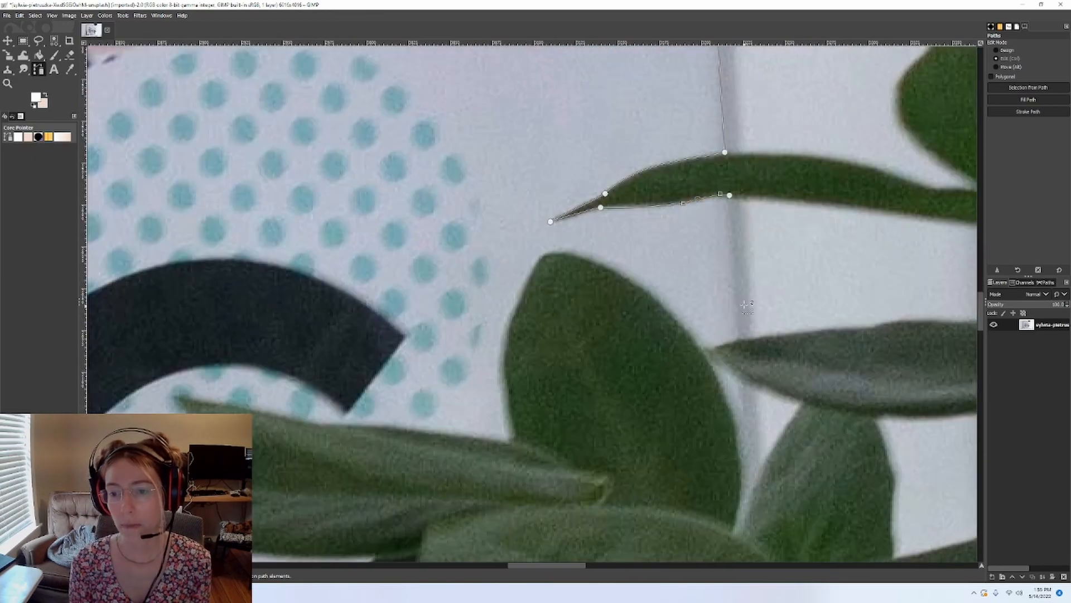
{"action": "scroll", "coordinate": [729, 214], "scroll_direction": "up", "scroll_amount": 2}
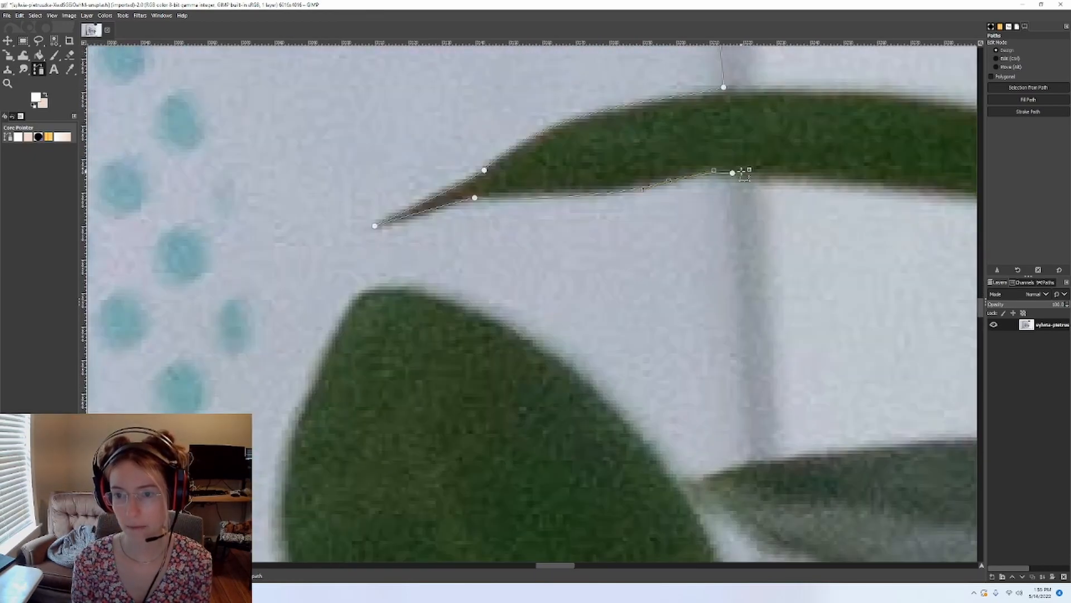
{"action": "left_click", "coordinate": [733, 173]}
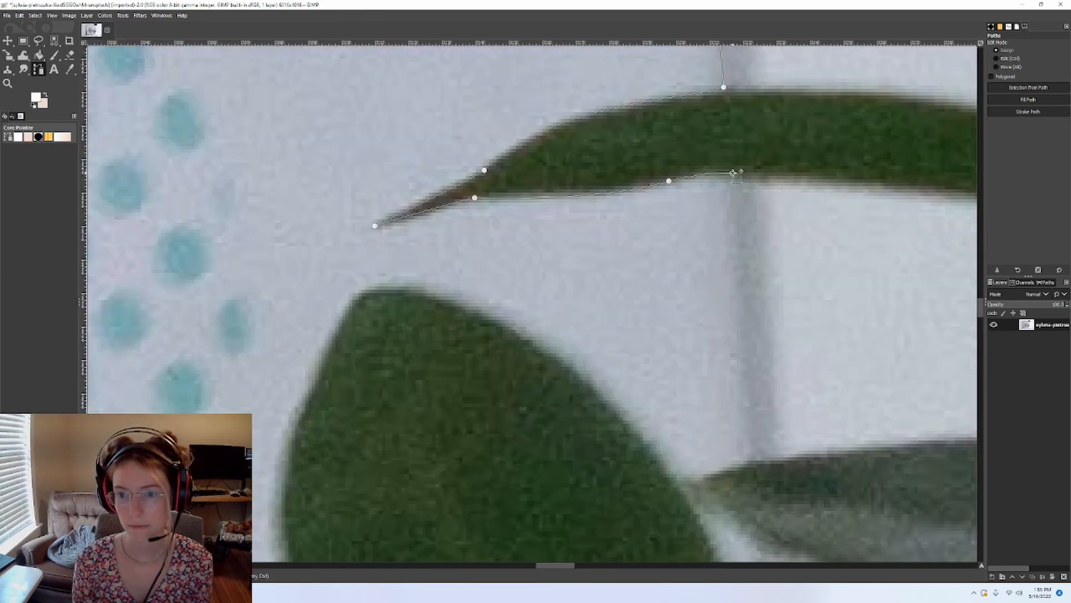
{"action": "left_click_drag", "start_coordinate": [731, 174], "coordinate": [729, 175]}
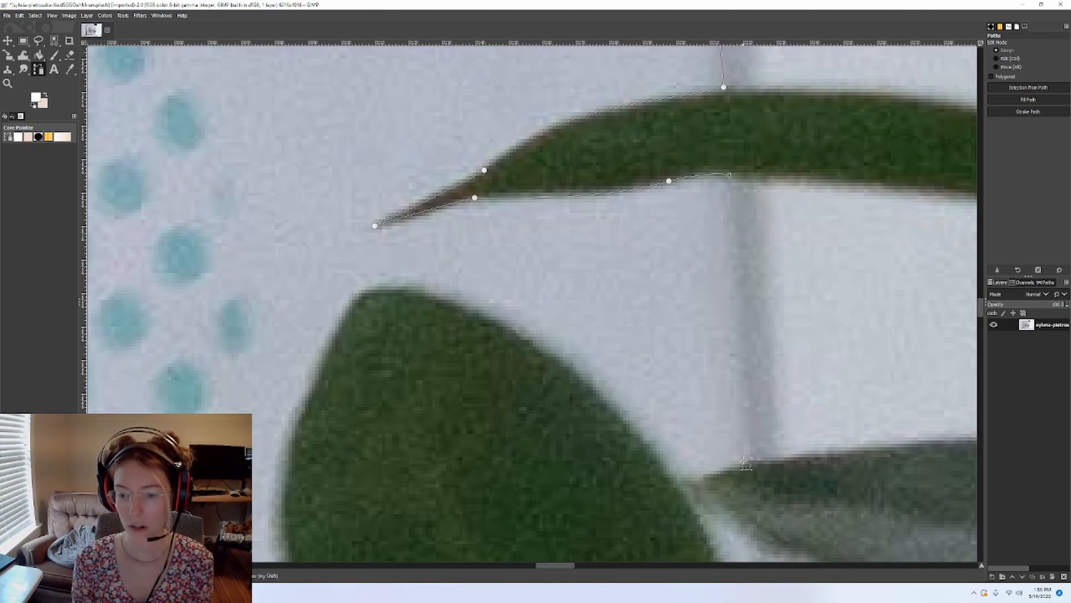
{"action": "scroll", "coordinate": [931, 229], "scroll_direction": "down", "scroll_amount": 5}
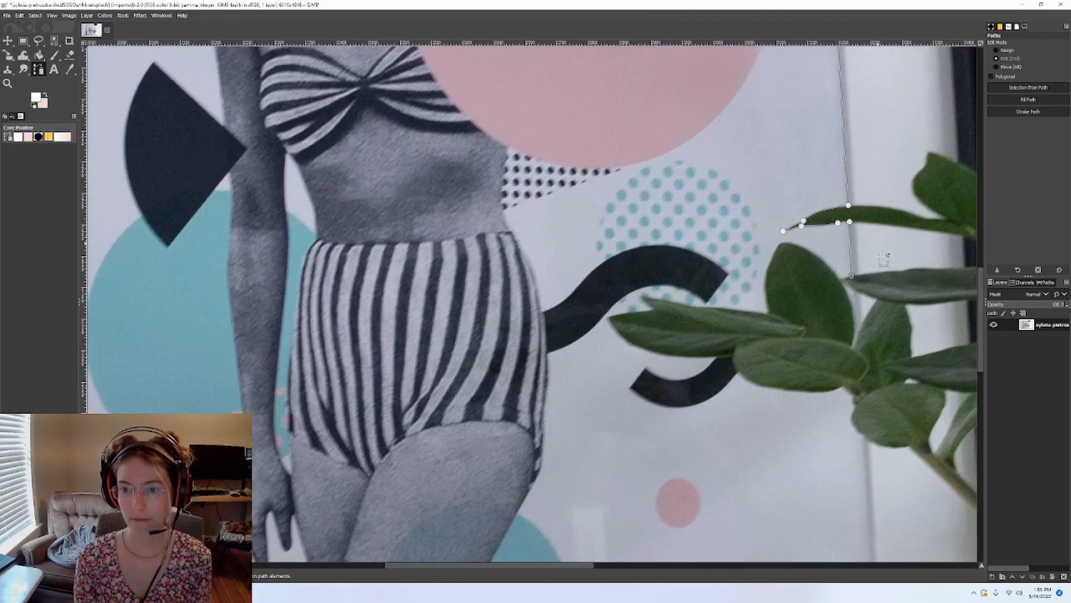
Examine how the remaining leaves overlap the print's right edge below the last anchor, including the gaps between them
{"action": "scroll", "coordinate": [860, 211], "scroll_direction": "down", "scroll_amount": 3}
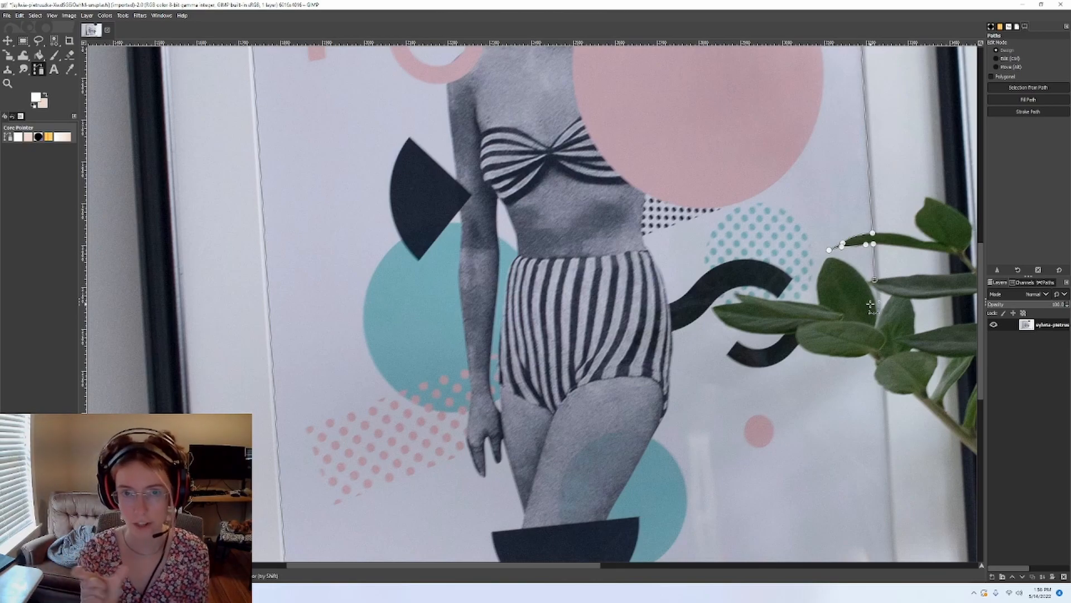
{"action": "scroll", "coordinate": [870, 305], "scroll_direction": "up", "scroll_amount": 5}
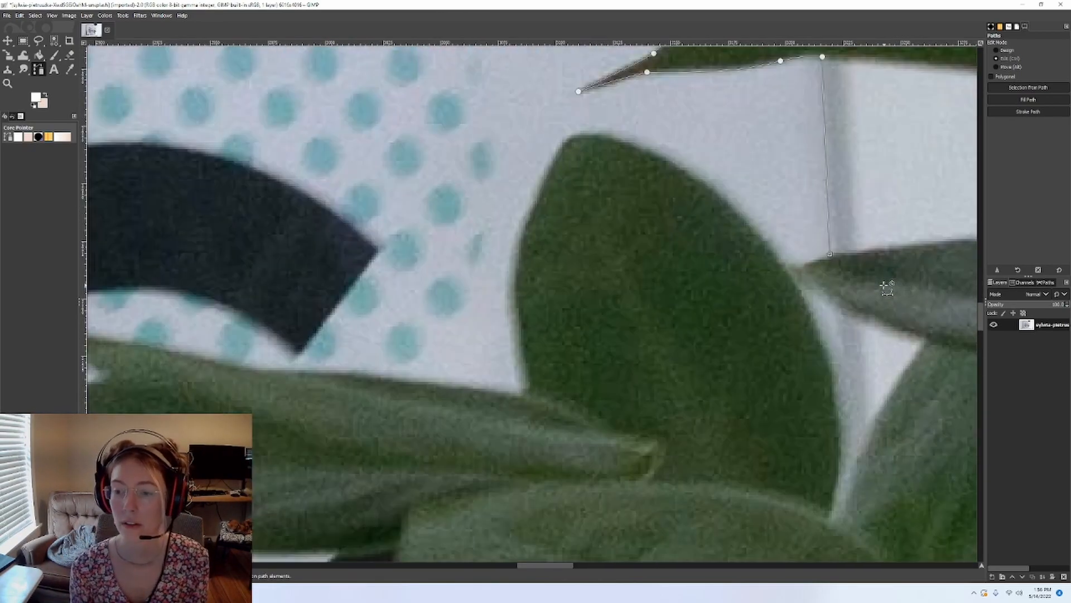
{"action": "scroll", "coordinate": [840, 292], "scroll_direction": "down", "scroll_amount": 5}
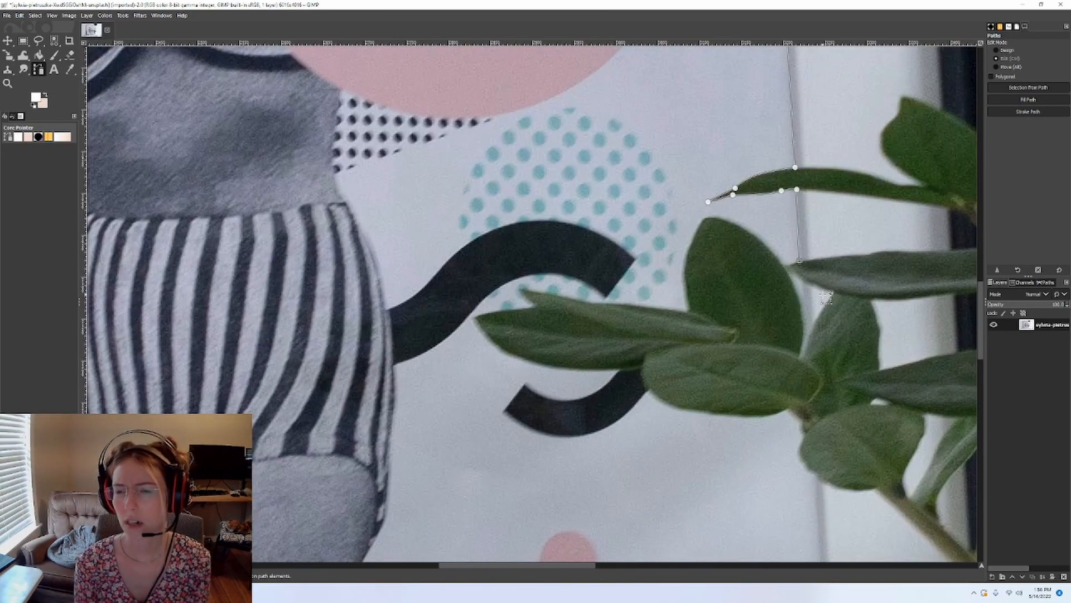
{"action": "scroll", "coordinate": [826, 298], "scroll_direction": "down", "scroll_amount": 5}
{"action": "scroll", "coordinate": [826, 301], "scroll_direction": "up", "scroll_amount": 5}
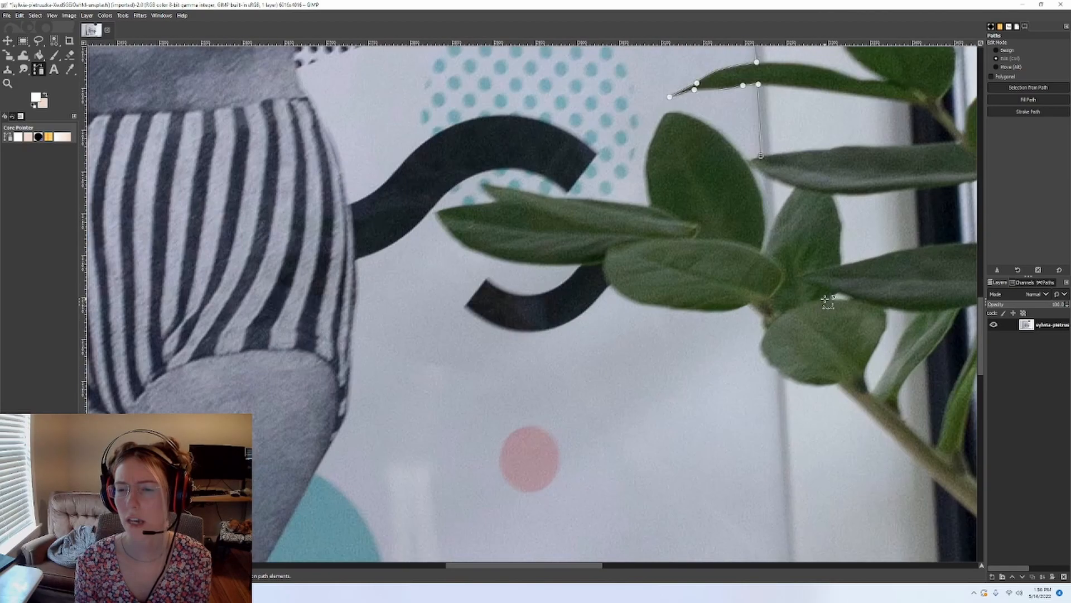
{"action": "scroll", "coordinate": [825, 298], "scroll_direction": "up", "scroll_amount": 4}
{"action": "scroll", "coordinate": [739, 152], "scroll_direction": "down", "scroll_amount": 3}
{"action": "scroll", "coordinate": [705, 194], "scroll_direction": "up", "scroll_amount": 3}
{"action": "scroll", "coordinate": [690, 293], "scroll_direction": "down", "scroll_amount": 1}
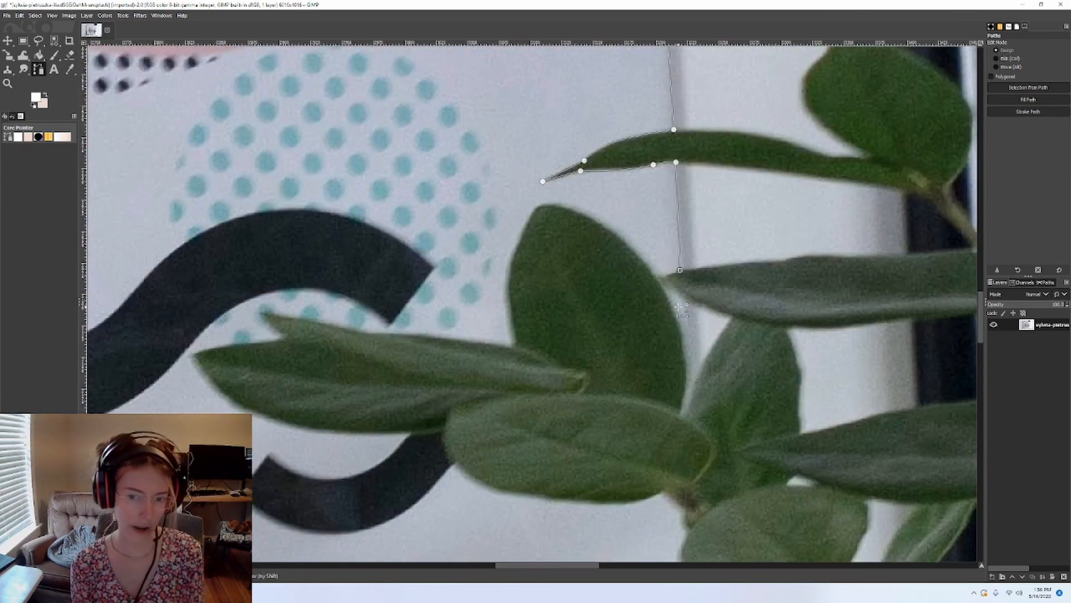
{"action": "scroll", "coordinate": [681, 307], "scroll_direction": "up", "scroll_amount": 2}
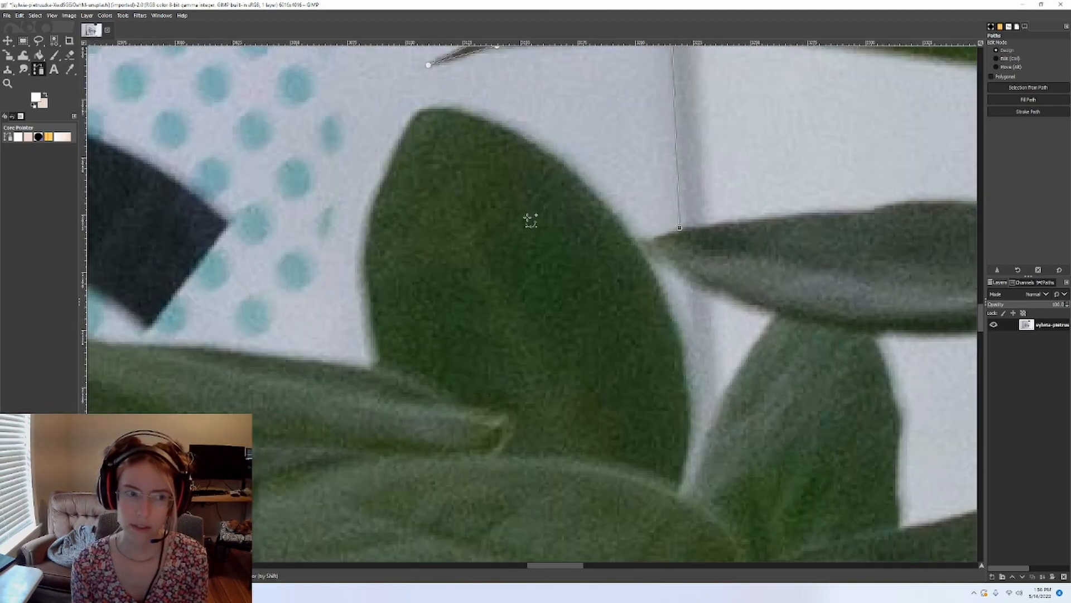
Using the Paintbrush with a reduced brush size, paint the gap between the leaves beside the print's right edge white
{"action": "left_click", "coordinate": [54, 55]}
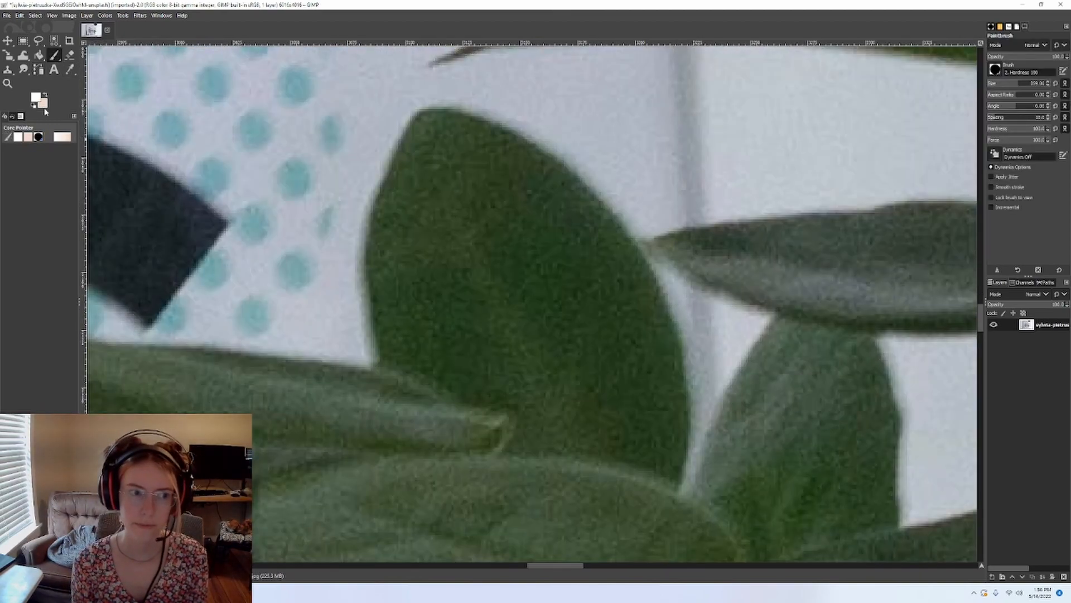
{"action": "left_click", "coordinate": [44, 106]}
{"action": "left_click", "coordinate": [142, 167]}
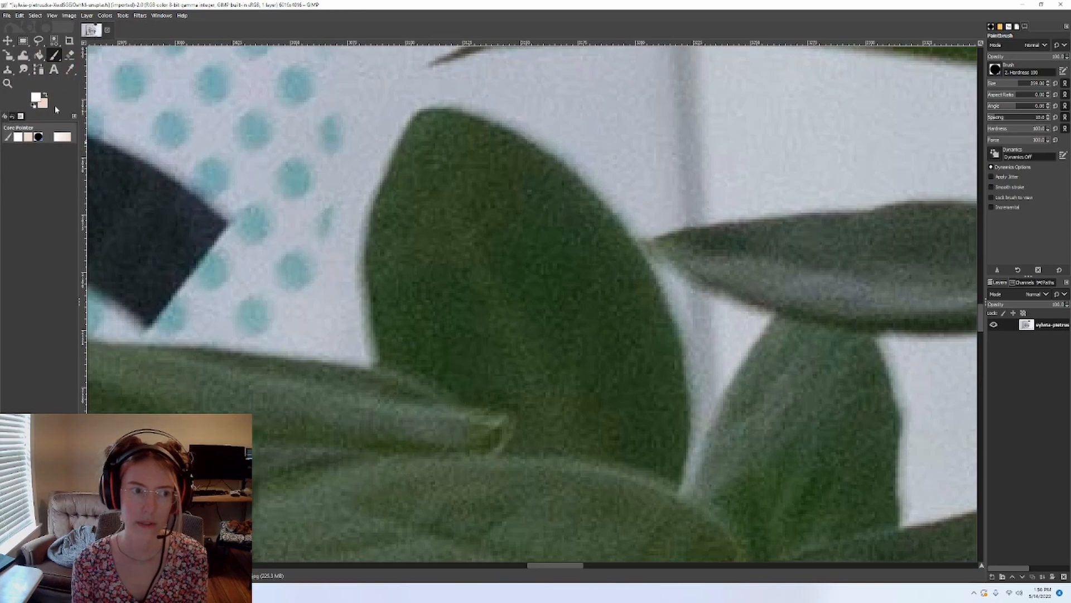
{"action": "left_click", "coordinate": [992, 85]}
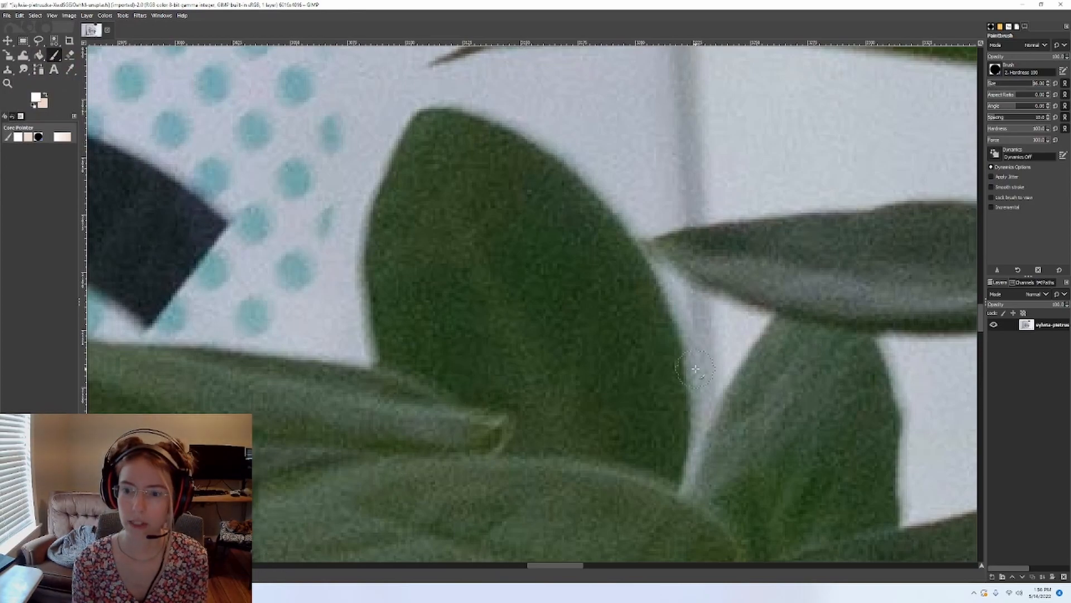
{"action": "mouse_move", "coordinate": [690, 317]}
{"action": "left_mouse_down"}
{"action": "mouse_move", "coordinate": [705, 371]}
{"action": "mouse_move", "coordinate": [740, 317]}
{"action": "mouse_move", "coordinate": [678, 284]}
{"action": "left_mouse_up"}
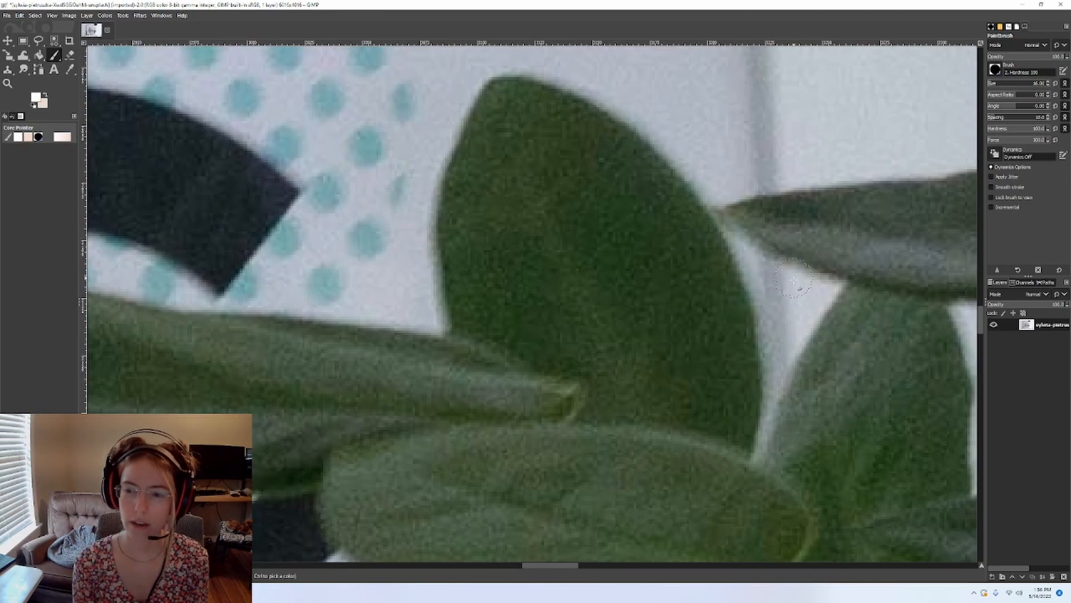
{"action": "mouse_move", "coordinate": [793, 279]}
{"action": "left_mouse_down"}
{"action": "mouse_move", "coordinate": [794, 343]}
{"action": "mouse_move", "coordinate": [807, 277]}
{"action": "left_mouse_up"}
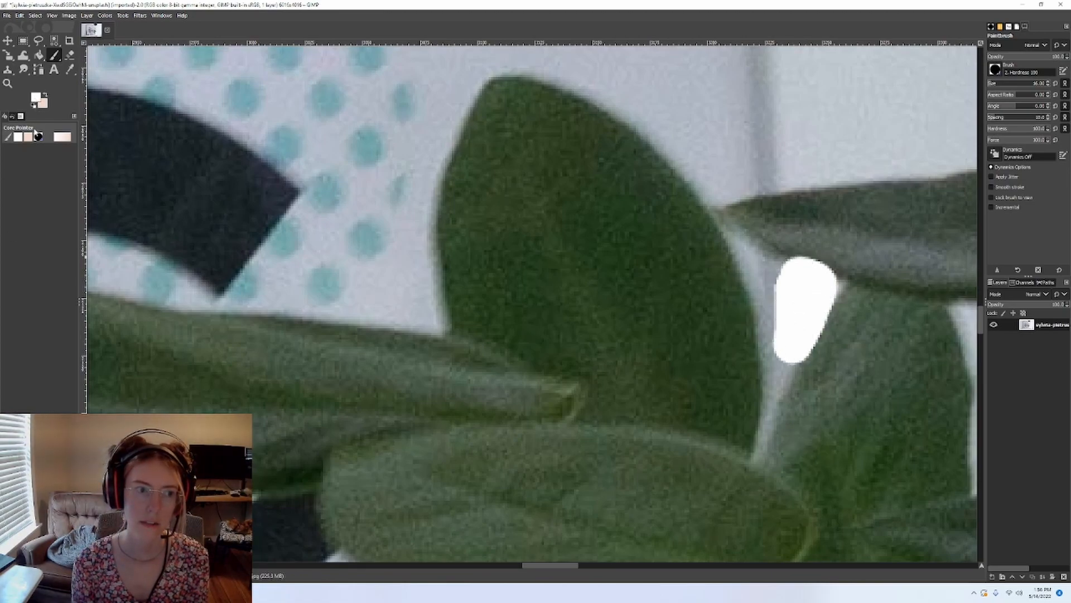
Set the foreground colour to red and paint a stroke along the print's right edge in the gap between the leaves
{"action": "left_click", "coordinate": [36, 99]}
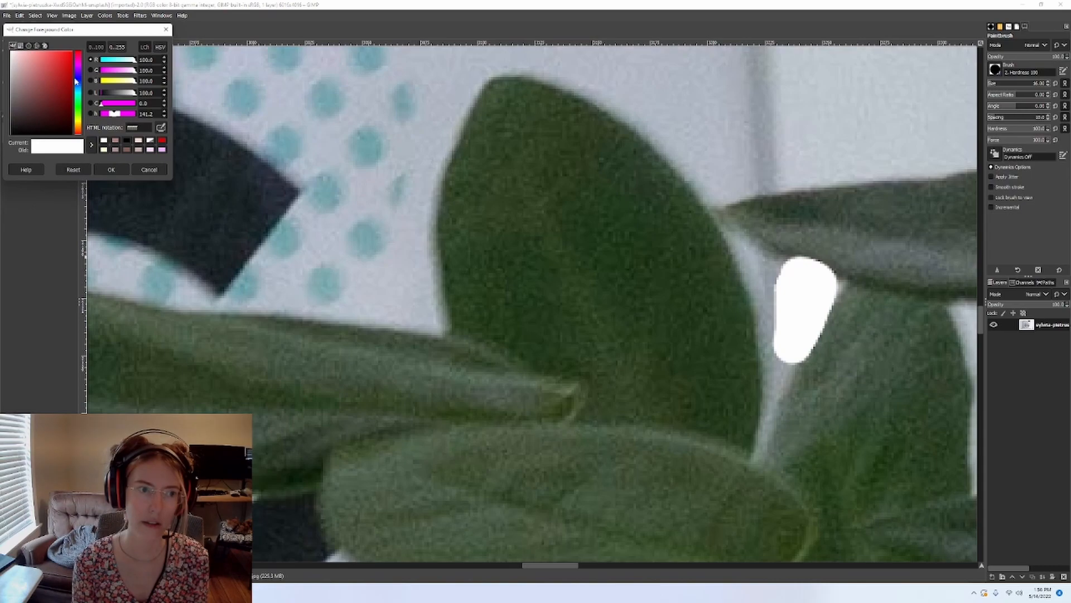
{"action": "left_click", "coordinate": [65, 64]}
{"action": "left_click", "coordinate": [111, 169]}
{"action": "left_click_drag", "start_coordinate": [747, 251], "coordinate": [761, 316]}
{"action": "scroll", "coordinate": [730, 283], "scroll_direction": "down", "scroll_amount": 5}
{"action": "scroll", "coordinate": [730, 283], "scroll_direction": "down", "scroll_amount": 3}
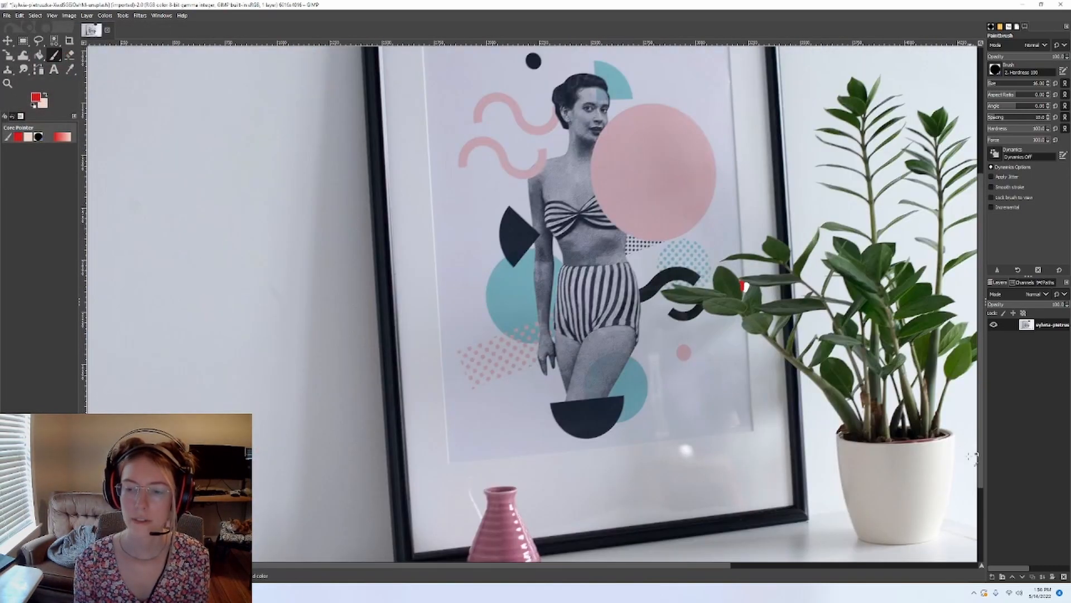
{"action": "scroll", "coordinate": [735, 246], "scroll_direction": "up", "scroll_amount": 4}
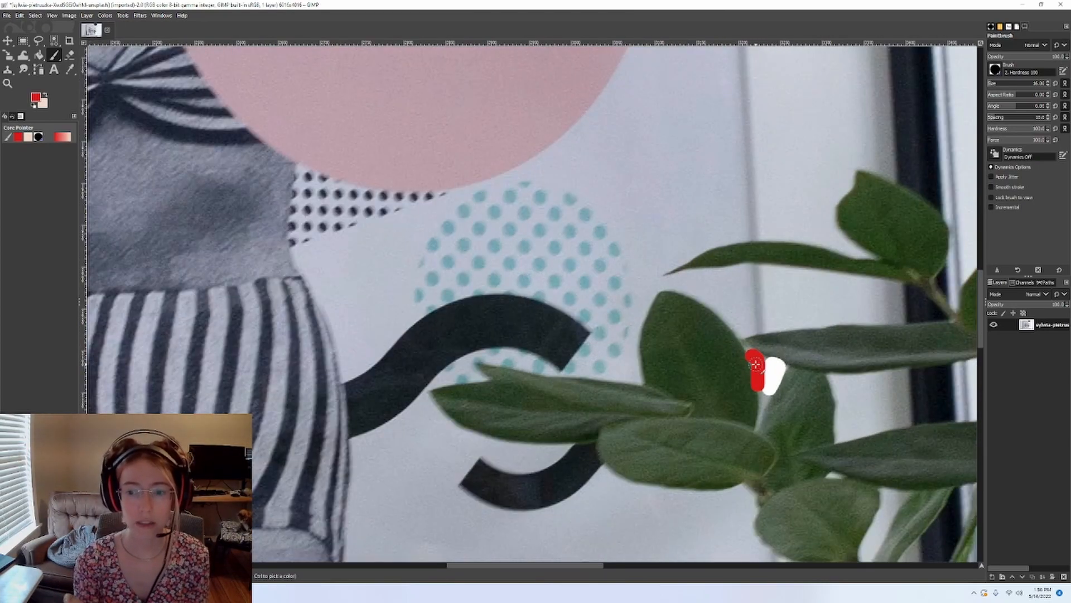
Undo the red and white brush strokes in the gap between the leaves
{"action": "key", "text": "ctrl+z"}
{"action": "key", "text": "ctrl+z"}
{"action": "scroll", "coordinate": [693, 229], "scroll_direction": "up", "scroll_amount": 5}
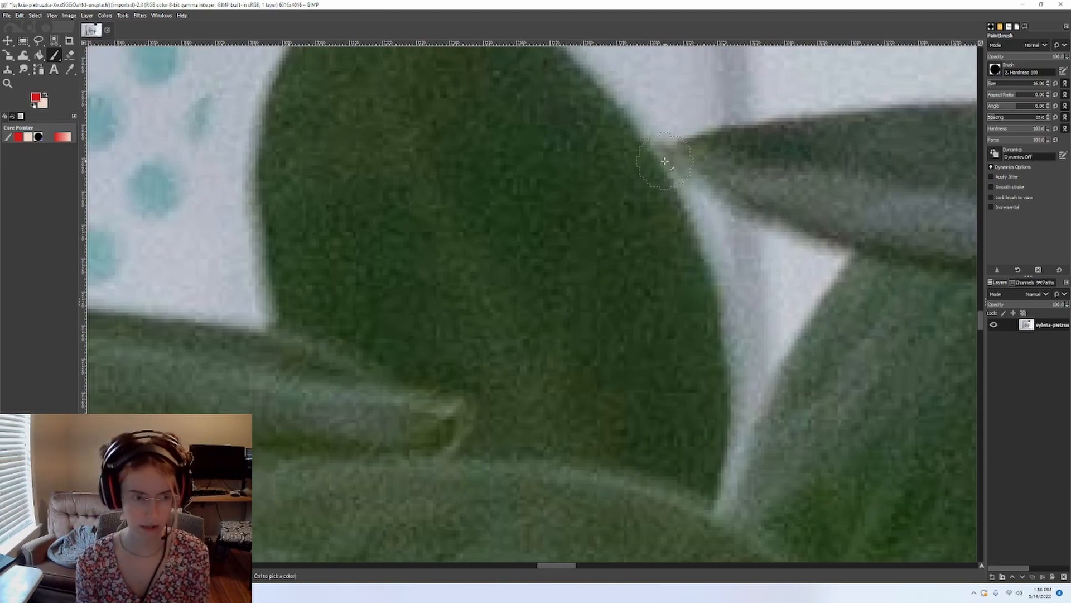
Return to the Paths tool and reopen the existing unnamed path of the print's outline for editing
{"action": "key", "text": "b"}
{"action": "scroll", "coordinate": [686, 294], "scroll_direction": "down", "scroll_amount": 3}
{"action": "scroll", "coordinate": [685, 294], "scroll_direction": "down", "scroll_amount": 3}
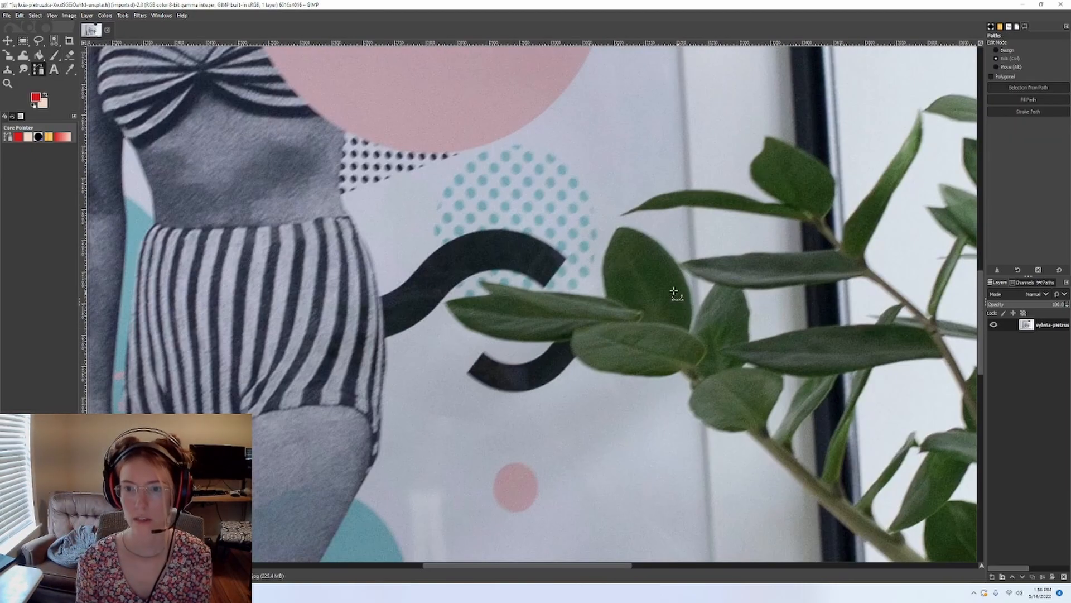
{"action": "scroll", "coordinate": [625, 286], "scroll_direction": "up", "scroll_amount": 3}
{"action": "scroll", "coordinate": [587, 275], "scroll_direction": "down", "scroll_amount": 1}
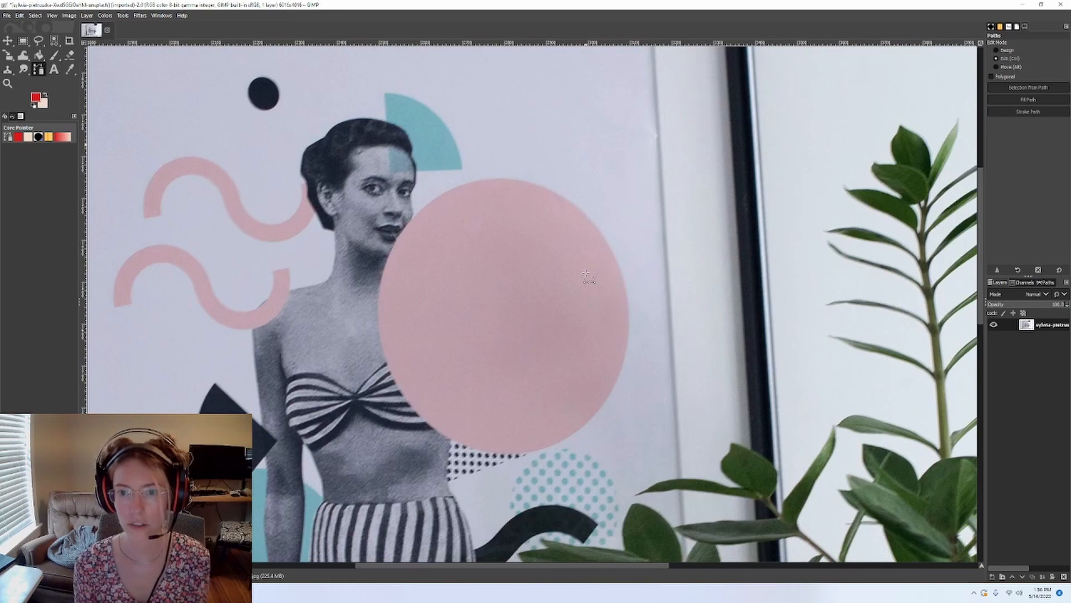
{"action": "scroll", "coordinate": [586, 274], "scroll_direction": "down", "scroll_amount": 1}
{"action": "scroll", "coordinate": [574, 301], "scroll_direction": "down", "scroll_amount": 2}
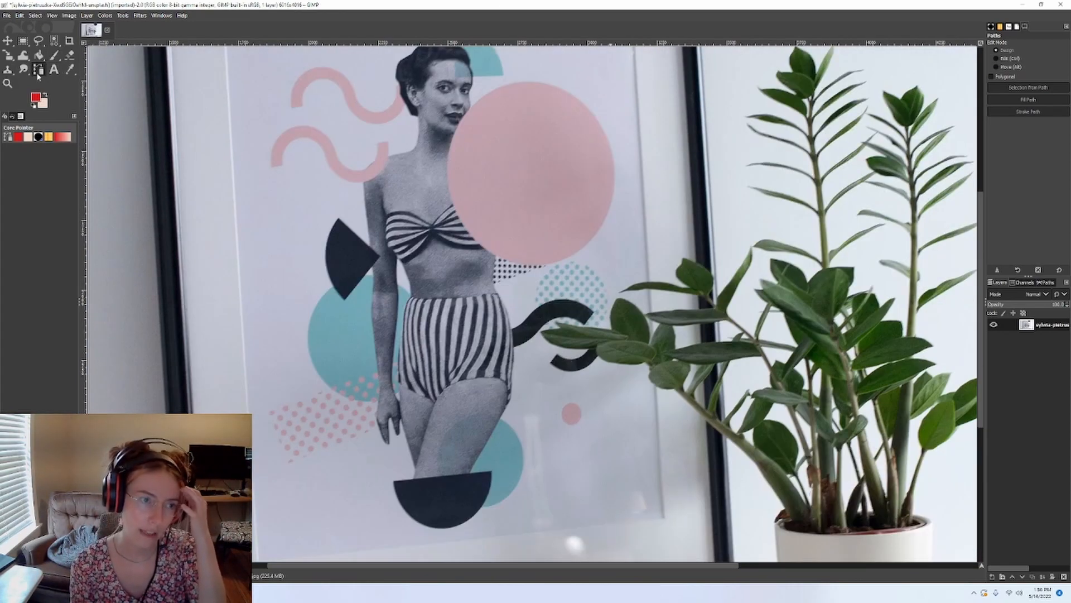
{"action": "scroll", "coordinate": [624, 285], "scroll_direction": "down", "scroll_amount": 1}
{"action": "scroll", "coordinate": [623, 286], "scroll_direction": "up", "scroll_amount": 1}
{"action": "scroll", "coordinate": [623, 285], "scroll_direction": "up", "scroll_amount": 3}
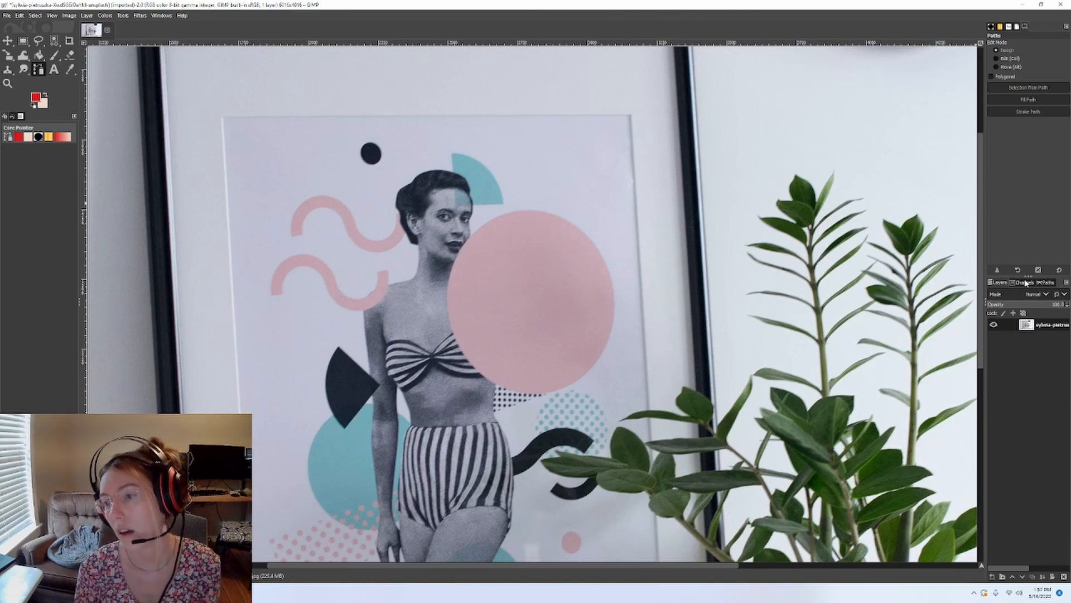
{"action": "left_click", "coordinate": [1046, 283]}
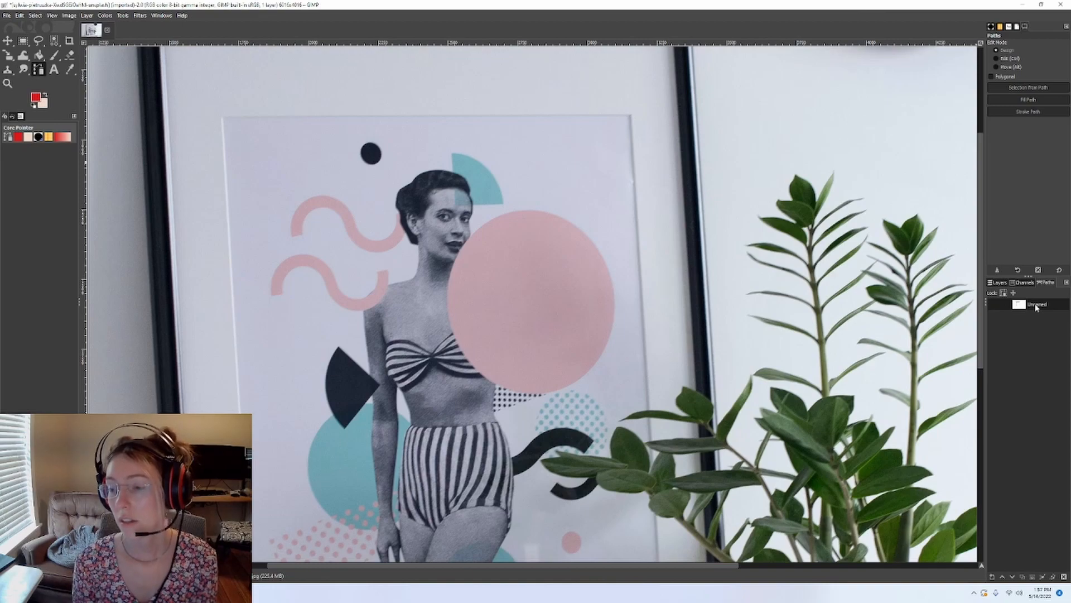
{"action": "right_click", "coordinate": [1036, 306]}
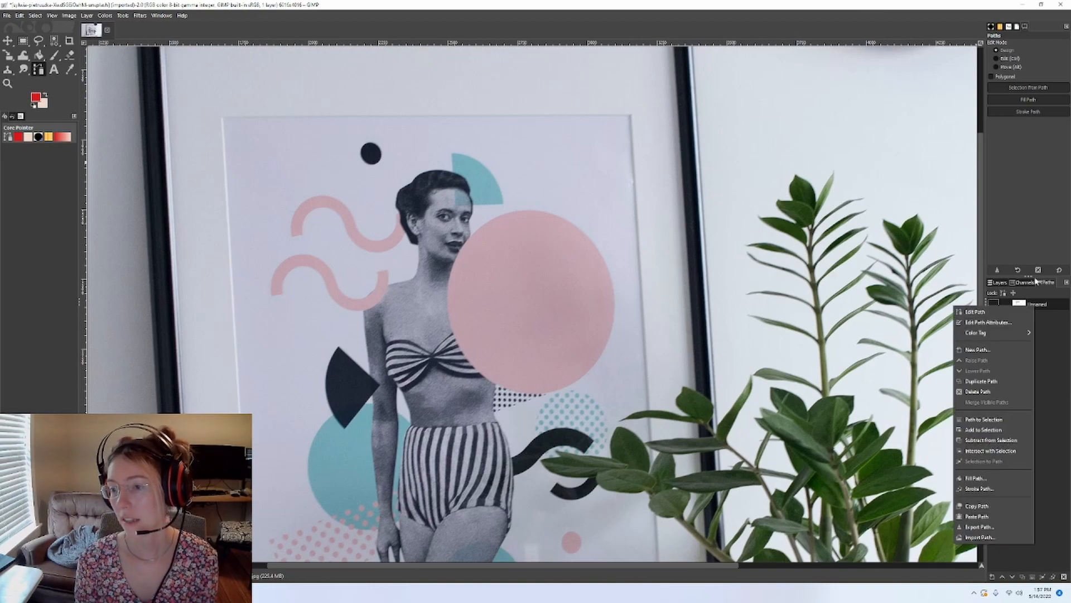
{"action": "left_click", "coordinate": [998, 312]}
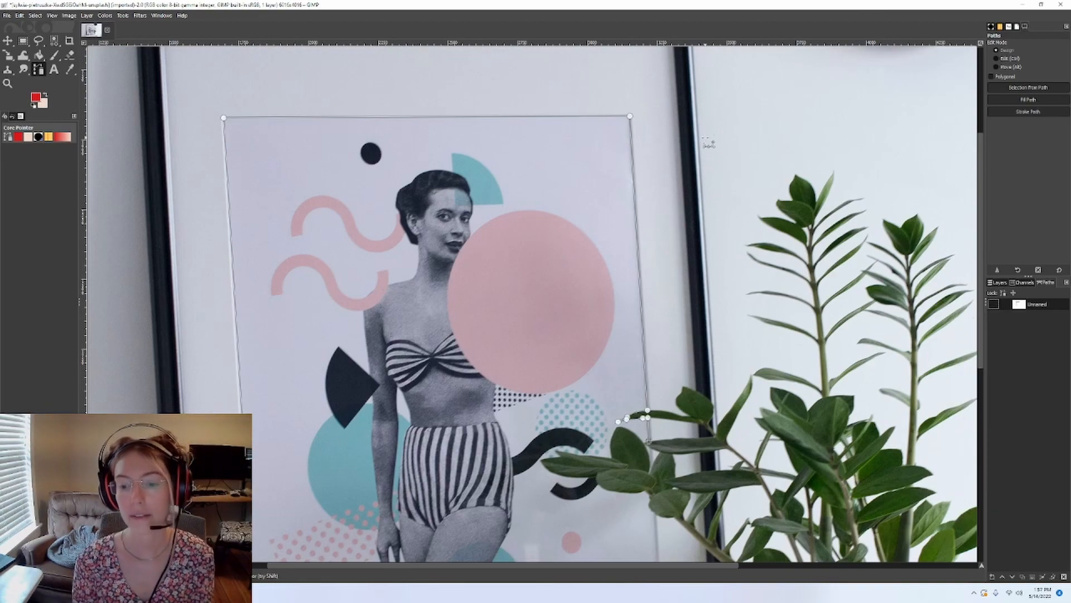
Extend the path from its last anchor along the narrow leaf's upper edge to where its tip meets the upright leaf
{"action": "scroll", "coordinate": [708, 144], "scroll_direction": "down", "scroll_amount": 3}
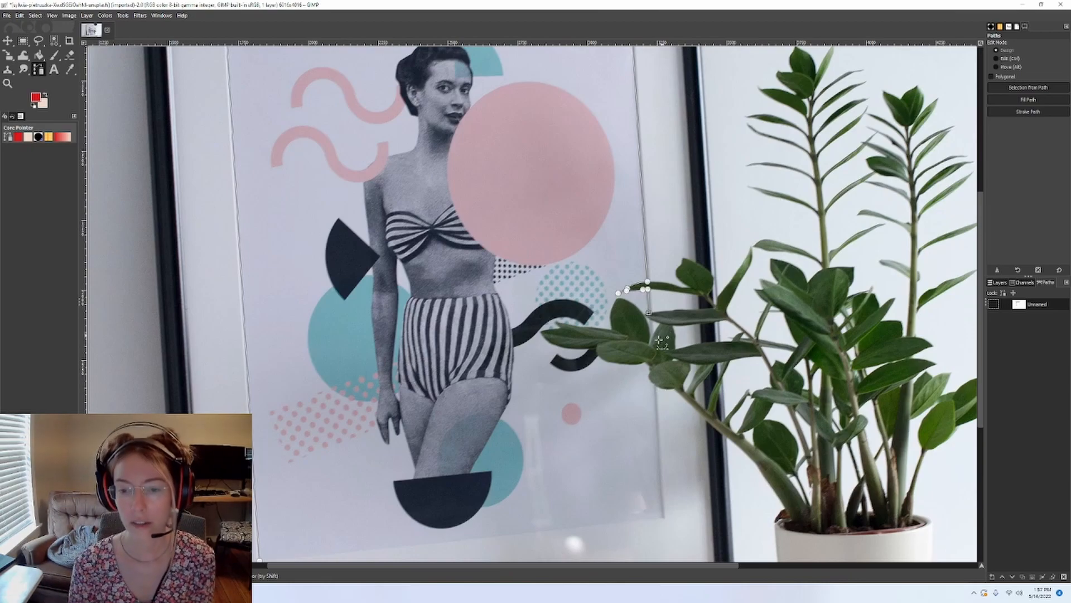
{"action": "scroll", "coordinate": [642, 316], "scroll_direction": "up", "scroll_amount": 5}
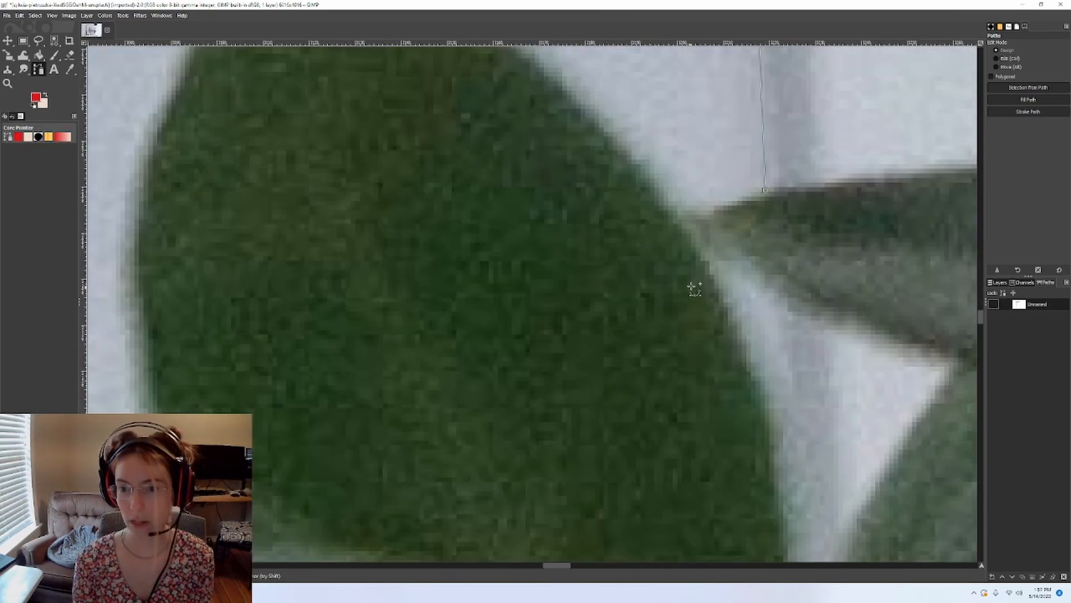
{"action": "left_click", "coordinate": [741, 200]}
{"action": "left_click", "coordinate": [721, 210]}
{"action": "left_click", "coordinate": [706, 214]}
{"action": "left_click", "coordinate": [691, 219]}
{"action": "left_click", "coordinate": [683, 218]}
Trace the path with closely spaced anchors up the right edge of the upright leaf
{"action": "left_click", "coordinate": [668, 207]}
{"action": "left_click", "coordinate": [653, 186]}
{"action": "left_click", "coordinate": [609, 135]}
{"action": "left_click", "coordinate": [580, 98]}
{"action": "left_click", "coordinate": [597, 122]}
{"action": "left_click", "coordinate": [573, 100]}
{"action": "left_click", "coordinate": [547, 73]}
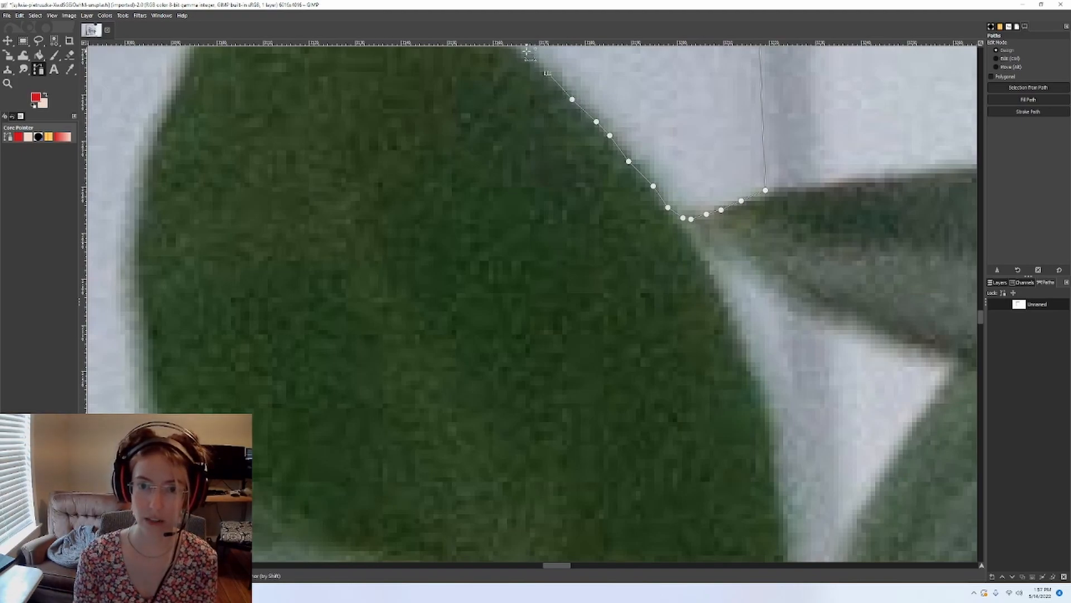
{"action": "scroll", "coordinate": [552, 96], "scroll_direction": "down", "scroll_amount": 3}
{"action": "scroll", "coordinate": [505, 81], "scroll_direction": "up", "scroll_amount": 3}
{"action": "left_click", "coordinate": [556, 107]}
{"action": "left_click", "coordinate": [526, 88]}
{"action": "left_click", "coordinate": [501, 78]}
{"action": "left_click", "coordinate": [472, 63]}
{"action": "left_click", "coordinate": [452, 55]}
Carry the path around the upright leaf's rounded tip, placing anchors close to its edge
{"action": "scroll", "coordinate": [444, 56], "scroll_direction": "up", "scroll_amount": 3}
{"action": "left_click", "coordinate": [434, 49]}
{"action": "left_click", "coordinate": [411, 174]}
{"action": "left_click", "coordinate": [392, 172]}
{"action": "left_click", "coordinate": [374, 171]}
{"action": "left_click_drag", "start_coordinate": [392, 172], "coordinate": [375, 178]}
{"action": "left_click", "coordinate": [363, 189]}
Trace the path down the left edge of the upright leaf toward the horizontal leaf below it
{"action": "left_click", "coordinate": [350, 217]}
{"action": "left_click", "coordinate": [343, 240]}
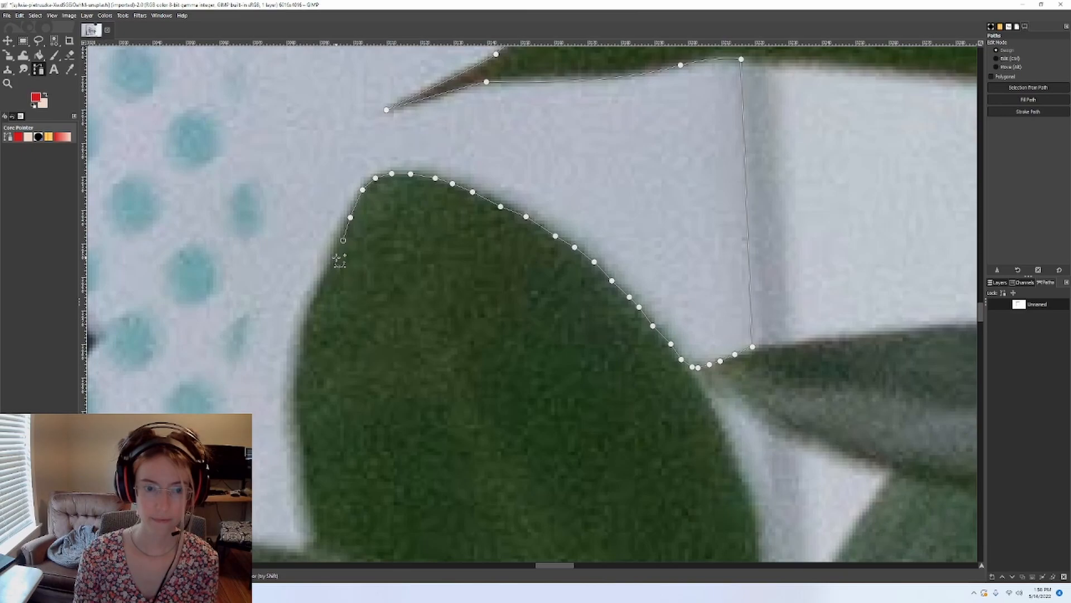
{"action": "left_click_drag", "start_coordinate": [343, 240], "coordinate": [340, 245]}
{"action": "left_click", "coordinate": [336, 258]}
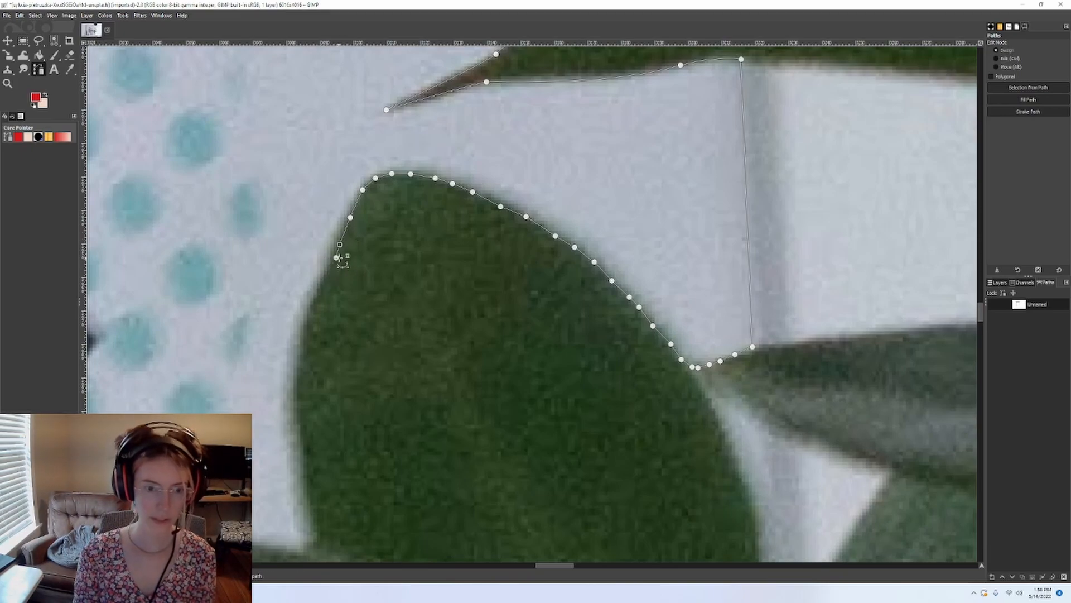
{"action": "left_click", "coordinate": [328, 275]}
{"action": "left_click", "coordinate": [314, 297]}
{"action": "left_click", "coordinate": [306, 325]}
{"action": "left_click", "coordinate": [300, 348]}
{"action": "left_click", "coordinate": [296, 383]}
{"action": "left_click", "coordinate": [299, 452]}
{"action": "left_click", "coordinate": [308, 492]}
{"action": "left_click", "coordinate": [316, 532]}
Take the path around the corner where the upright leaf meets the horizontal leaf's upper edge
{"action": "scroll", "coordinate": [313, 530], "scroll_direction": "down", "scroll_amount": 5}
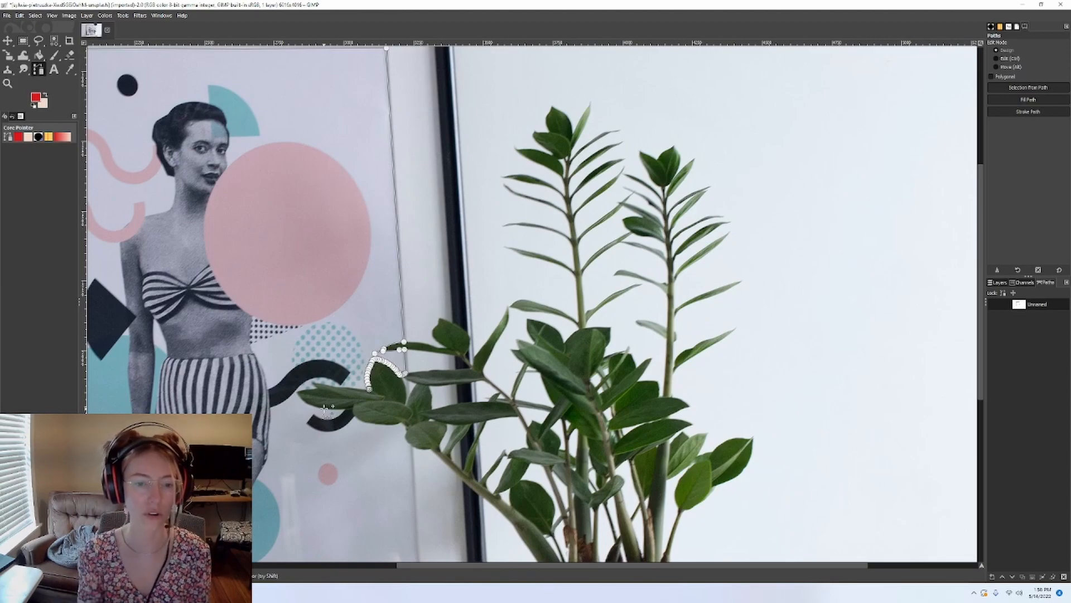
{"action": "scroll", "coordinate": [298, 411], "scroll_direction": "up", "scroll_amount": 5}
{"action": "scroll", "coordinate": [752, 272], "scroll_direction": "up", "scroll_amount": 3}
{"action": "left_click", "coordinate": [753, 295]}
{"action": "left_click", "coordinate": [745, 301]}
{"action": "left_click", "coordinate": [731, 306]}
{"action": "left_click", "coordinate": [724, 312]}
Trace the path along the horizontal leaf's upper edge to its small pointed tip, adjusting the anchors to fit the edge
{"action": "left_click", "coordinate": [481, 285]}
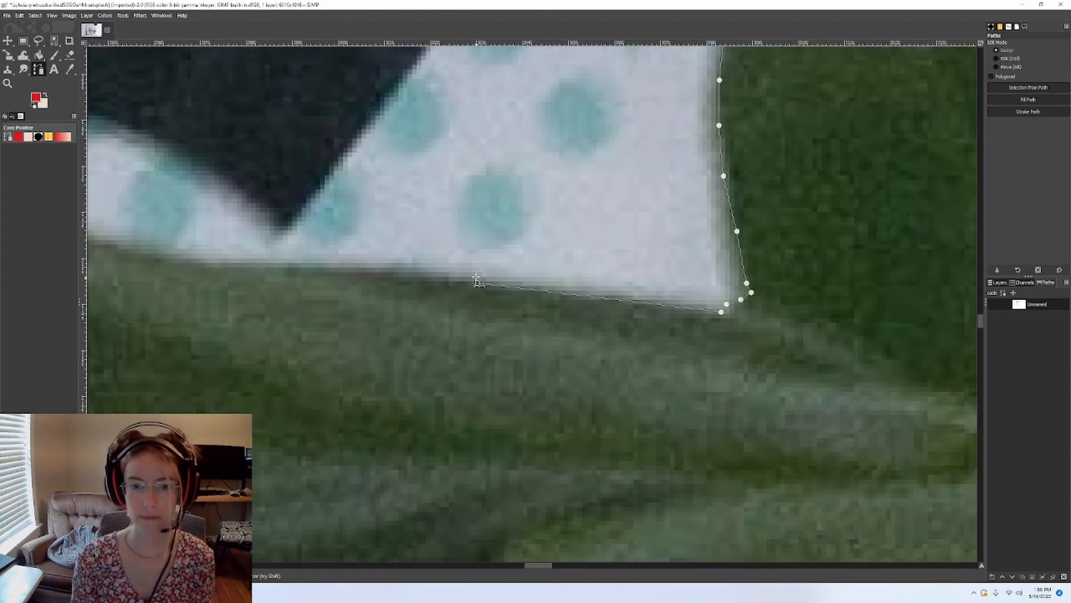
{"action": "scroll", "coordinate": [391, 262], "scroll_direction": "down", "scroll_amount": 2}
{"action": "left_click", "coordinate": [297, 204]}
{"action": "left_click", "coordinate": [157, 178]}
{"action": "left_click", "coordinate": [111, 168]}
{"action": "left_click_drag", "start_coordinate": [442, 215], "coordinate": [423, 205]}
{"action": "left_click_drag", "start_coordinate": [296, 205], "coordinate": [272, 196]}
{"action": "left_click_drag", "start_coordinate": [157, 177], "coordinate": [117, 168]}
Trace the path down into the notch beneath the horizontal leaf's small pointed tip
{"action": "left_click", "coordinate": [121, 184]}
{"action": "left_click", "coordinate": [129, 192]}
{"action": "left_click", "coordinate": [138, 199]}
{"action": "left_click", "coordinate": [148, 207]}
{"action": "left_click", "coordinate": [152, 212]}
Extend the path from the notch along the horizontal leaf's upper edge to its far left tip
{"action": "scroll", "coordinate": [173, 203], "scroll_direction": "down", "scroll_amount": 2}
{"action": "scroll", "coordinate": [112, 223], "scroll_direction": "up", "scroll_amount": 4}
{"action": "left_click", "coordinate": [644, 134]}
{"action": "left_click", "coordinate": [538, 145]}
{"action": "left_click", "coordinate": [469, 158]}
{"action": "left_click", "coordinate": [410, 175]}
Trace the path around the horizontal leaf's left tip and curve a longer segment along its underside
{"action": "left_click", "coordinate": [431, 214]}
{"action": "left_click", "coordinate": [459, 246]}
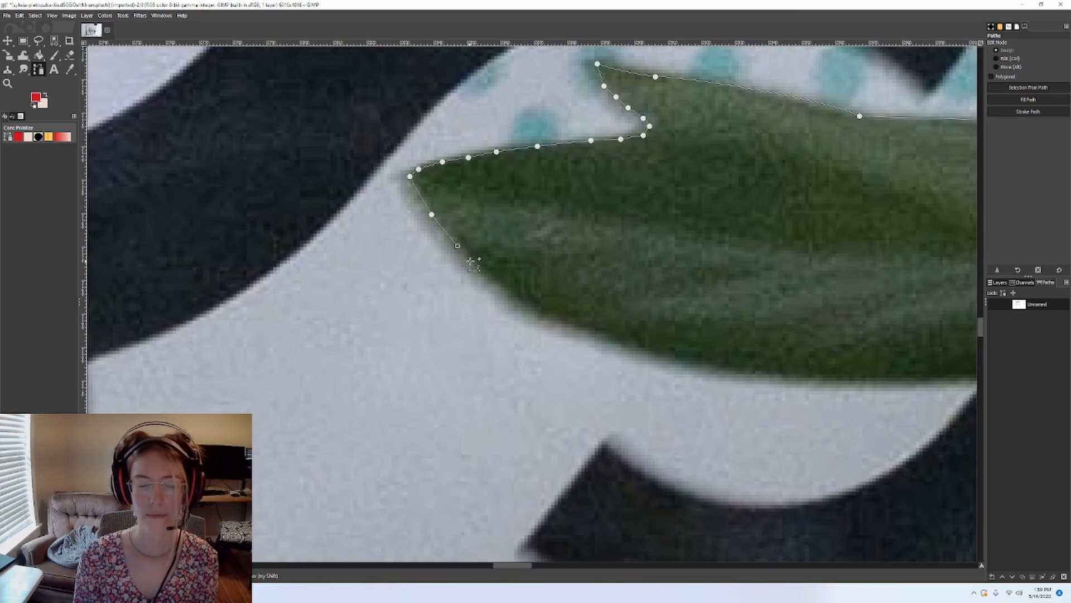
{"action": "left_click", "coordinate": [485, 276]}
{"action": "scroll", "coordinate": [915, 371], "scroll_direction": "down", "scroll_amount": 1}
{"action": "left_click_drag", "start_coordinate": [870, 378], "coordinate": [673, 369]}
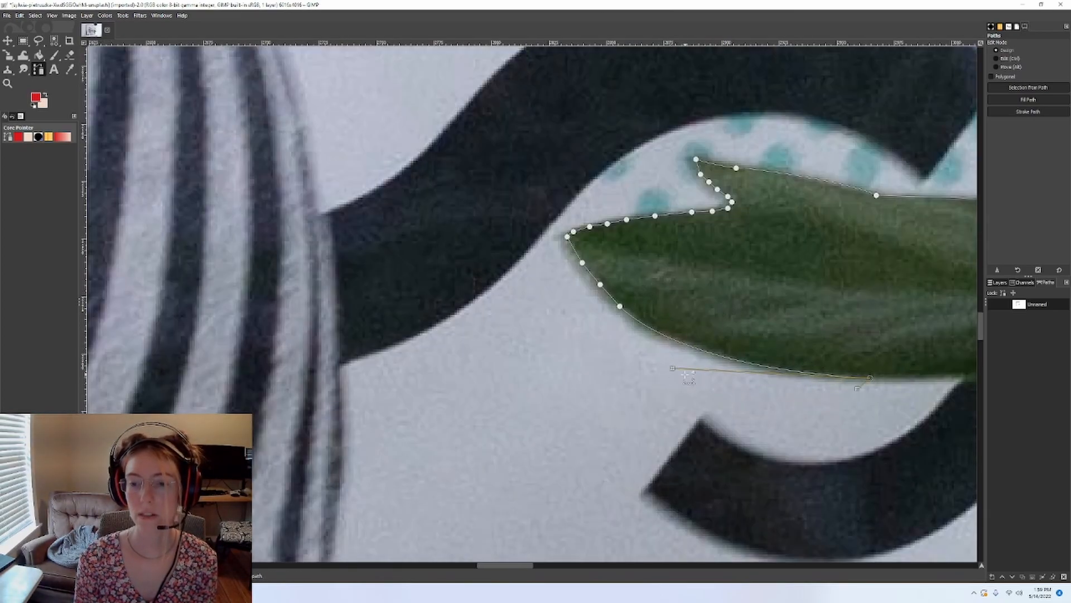
Extend the path along the leaf's underside to the lower black arc and adjust the curve handles to follow the edge
{"action": "scroll", "coordinate": [718, 306], "scroll_direction": "right", "scroll_amount": 5}
{"action": "scroll", "coordinate": [697, 390], "scroll_direction": "up", "scroll_amount": 2}
{"action": "left_click", "coordinate": [778, 360]}
{"action": "left_click", "coordinate": [595, 363], "text": "ctrl"}
{"action": "left_click_drag", "start_coordinate": [596, 371], "coordinate": [685, 364]}
{"action": "scroll", "coordinate": [661, 281], "scroll_direction": "down", "scroll_amount": 4}
{"action": "scroll", "coordinate": [666, 291], "scroll_direction": "up", "scroll_amount": 2}
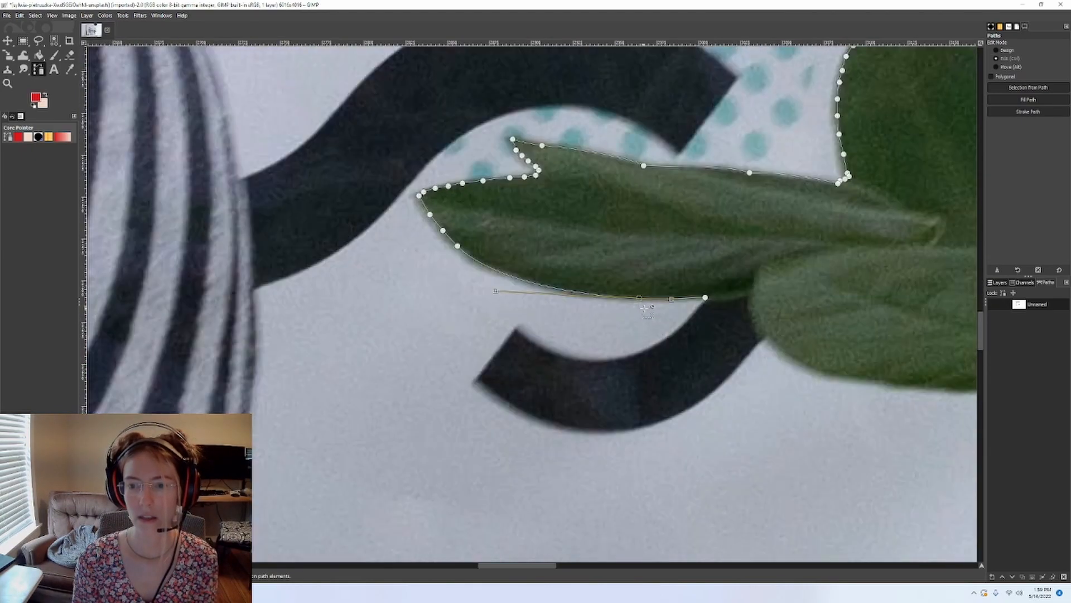
Continue the path across the top of the black arc to the junction with the overlapping oval leaf
{"action": "scroll", "coordinate": [739, 305], "scroll_direction": "up", "scroll_amount": 3}
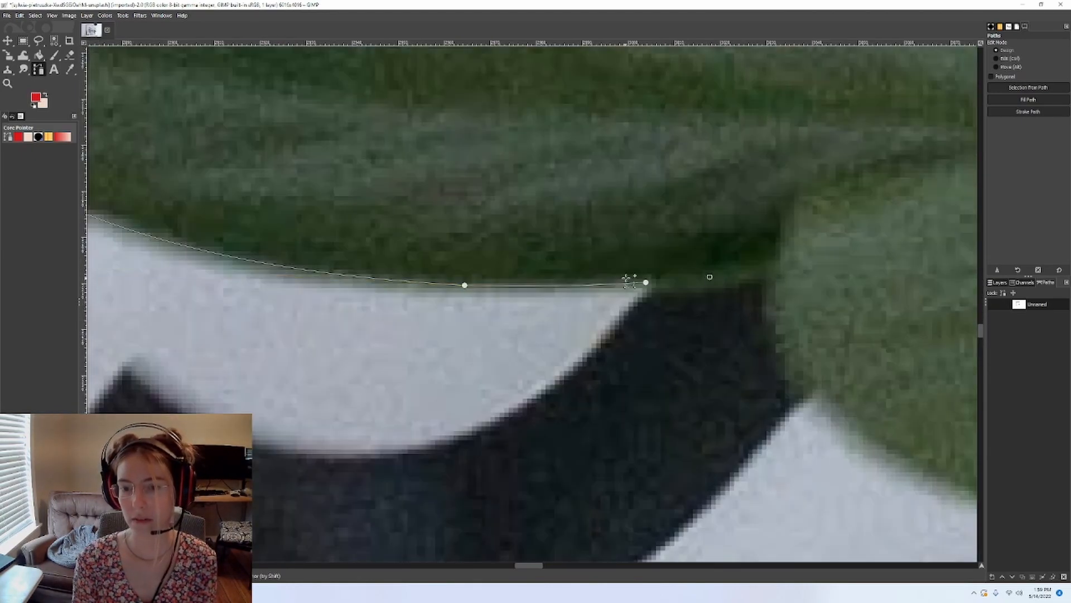
{"action": "left_click_drag", "start_coordinate": [708, 277], "coordinate": [705, 283]}
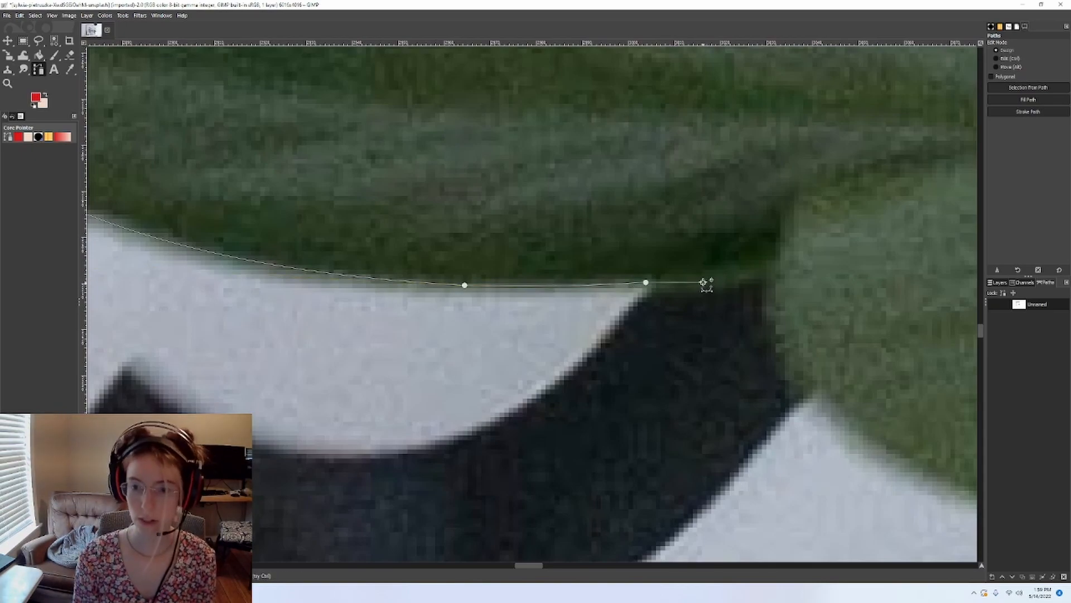
{"action": "left_click_drag", "start_coordinate": [721, 274], "coordinate": [775, 260]}
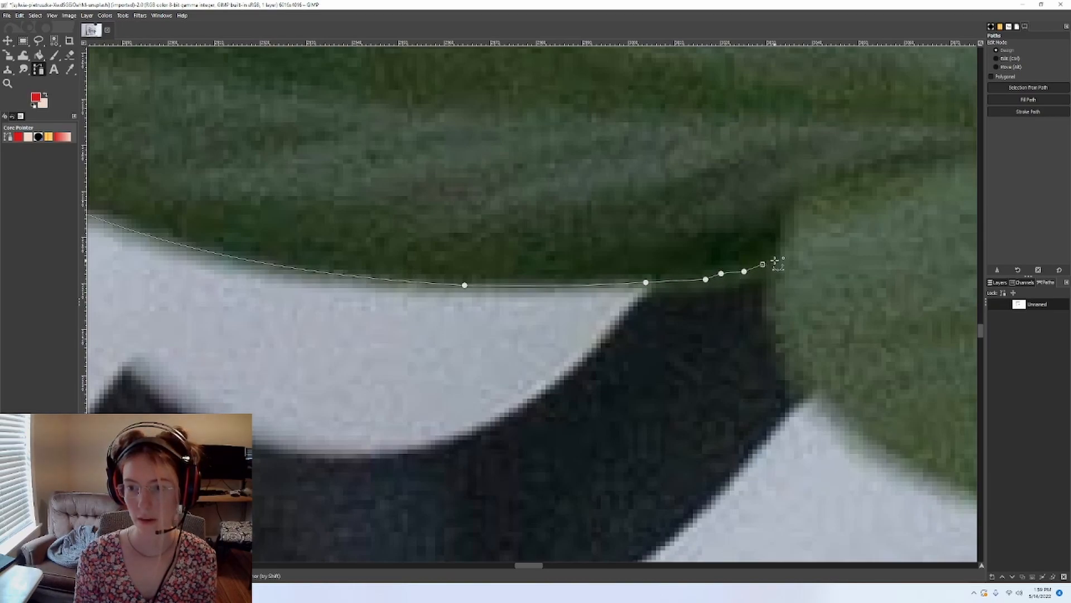
Trace the path down the oval leaf's left edge, past the end of the black arc
{"action": "left_click", "coordinate": [772, 288]}
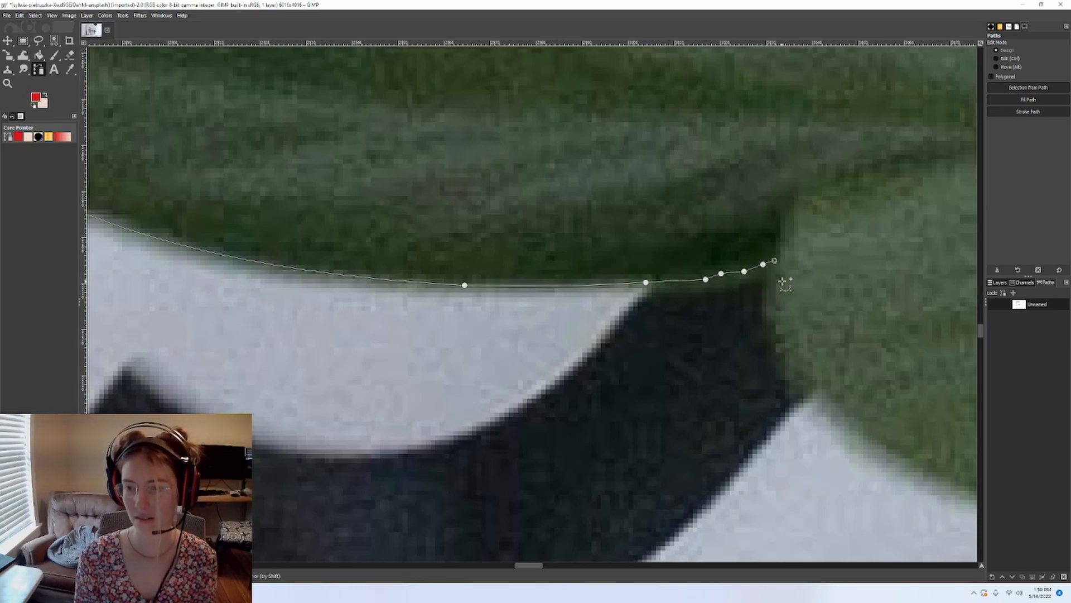
{"action": "left_click", "coordinate": [775, 312]}
{"action": "left_click", "coordinate": [783, 340]}
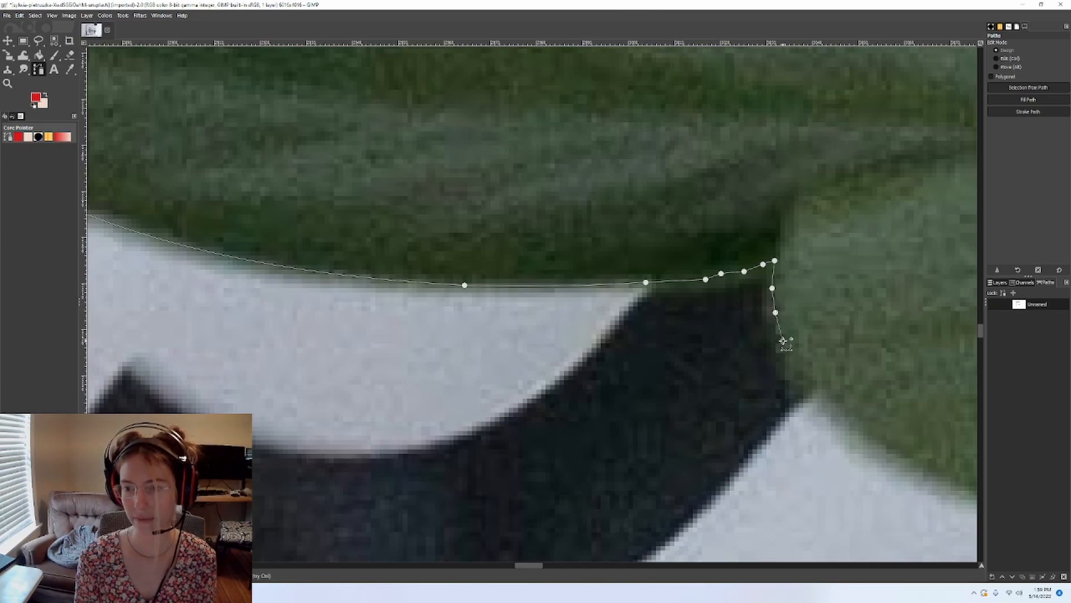
{"action": "left_click", "coordinate": [799, 376]}
{"action": "left_click", "coordinate": [819, 400]}
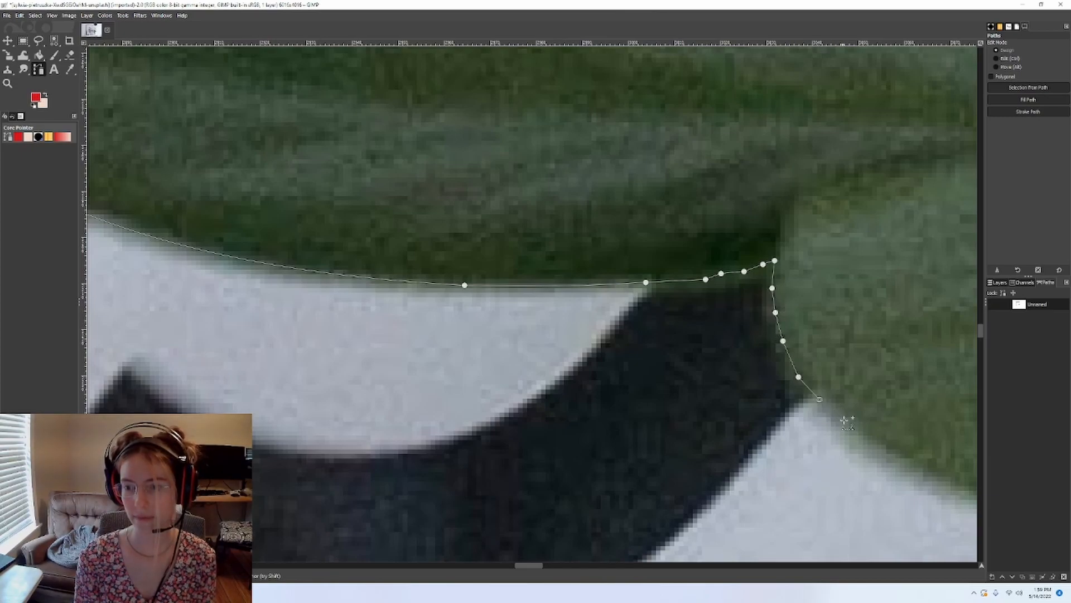
Trace the path along the oval leaf's underside and past the next leaf to the print's right edge
{"action": "scroll", "coordinate": [847, 349], "scroll_direction": "down", "scroll_amount": 4}
{"action": "scroll", "coordinate": [851, 375], "scroll_direction": "right", "scroll_amount": 3}
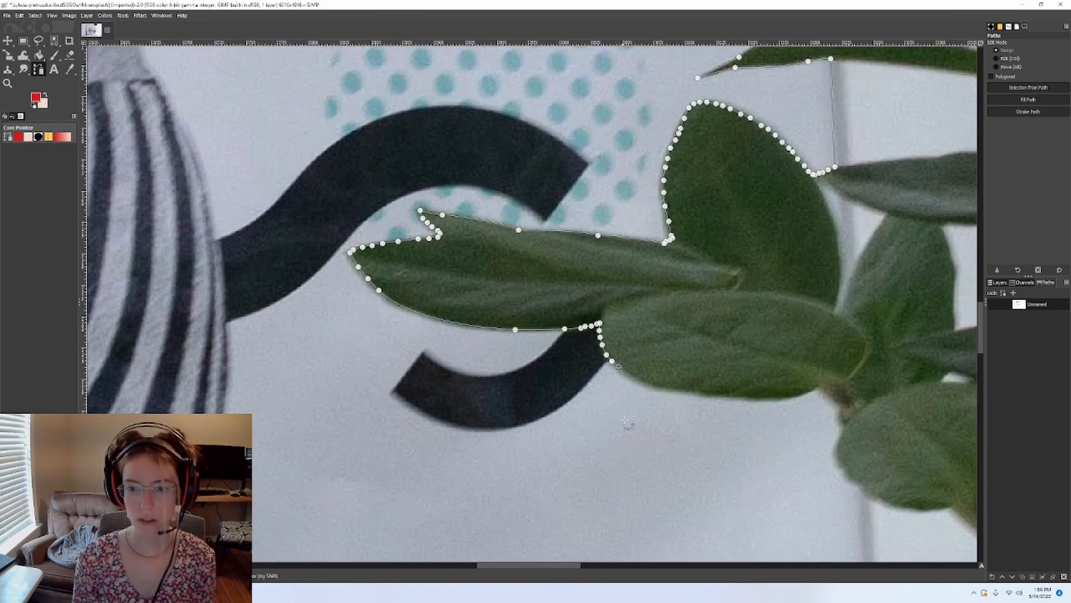
{"action": "scroll", "coordinate": [837, 441], "scroll_direction": "down", "scroll_amount": 3}
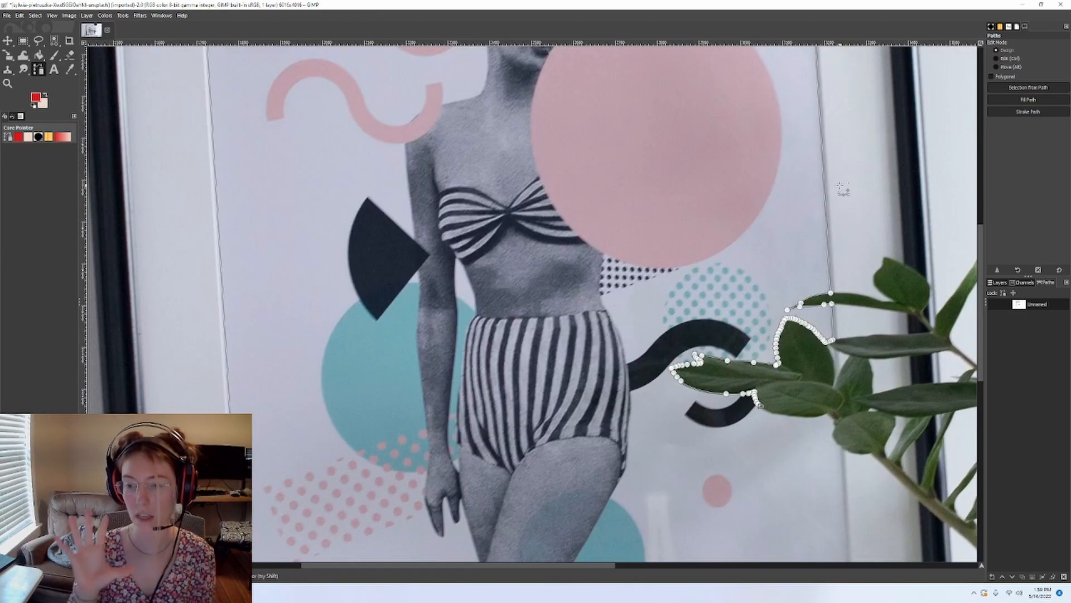
{"action": "scroll", "coordinate": [801, 411], "scroll_direction": "up", "scroll_amount": 5}
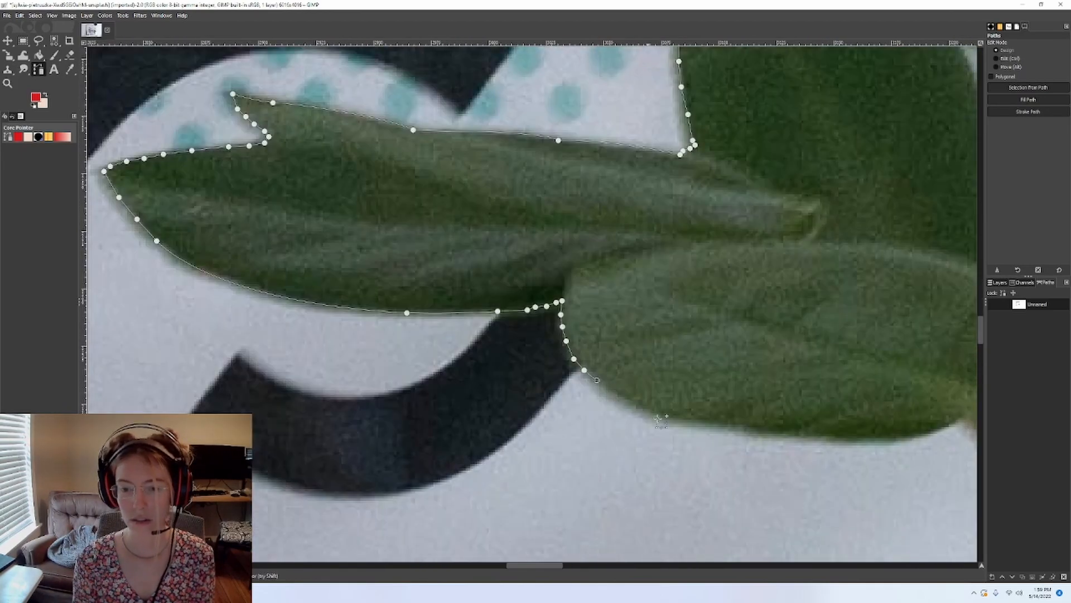
{"action": "scroll", "coordinate": [880, 360], "scroll_direction": "down", "scroll_amount": 2}
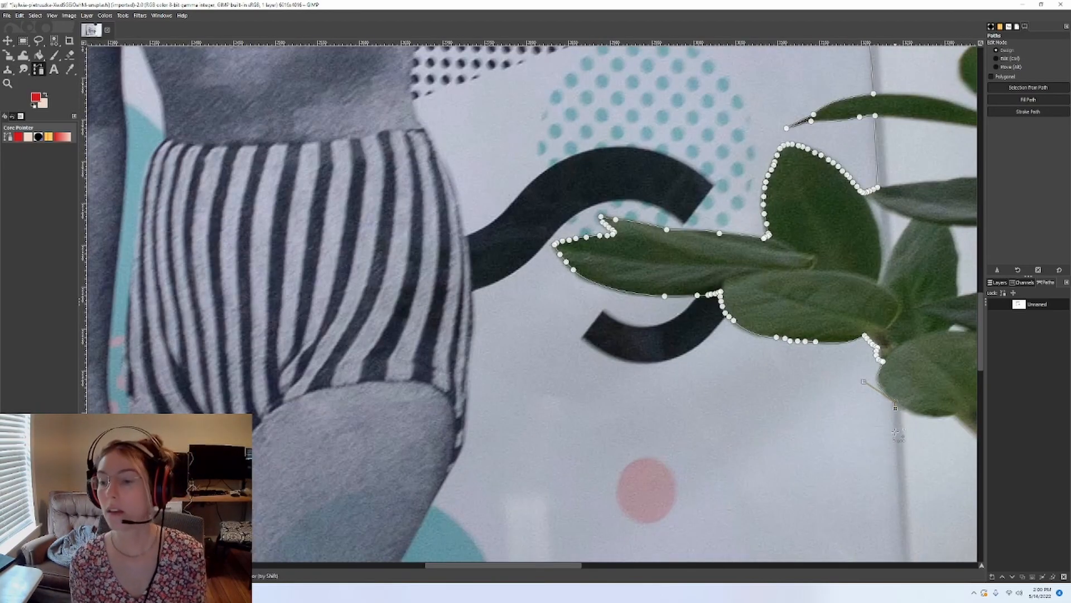
Extend the path straight down the print's right edge to its lower right corner
{"action": "scroll", "coordinate": [901, 424], "scroll_direction": "down", "scroll_amount": 3}
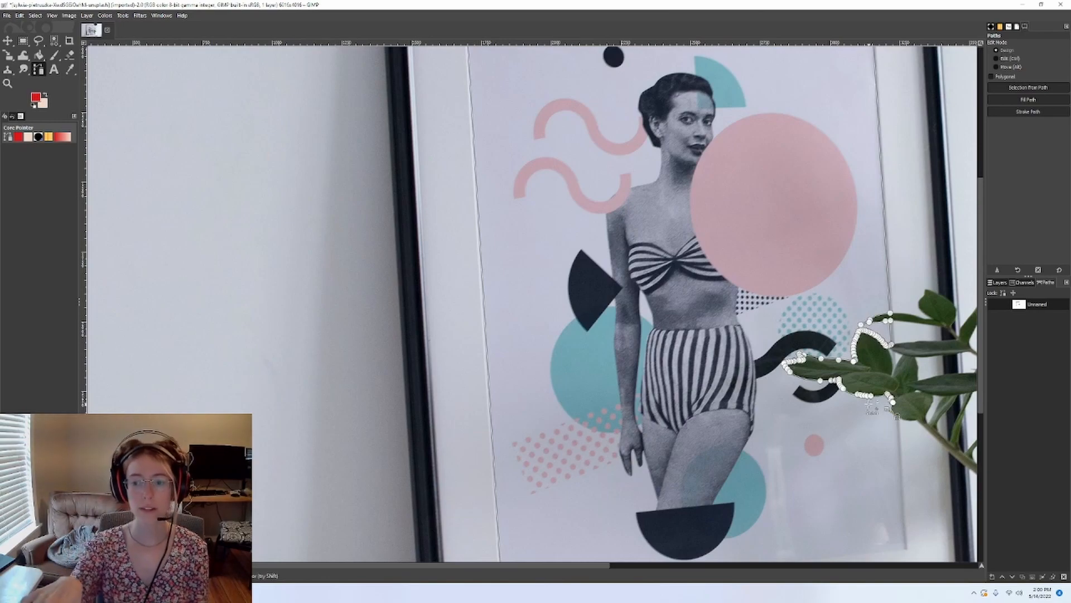
{"action": "scroll", "coordinate": [879, 449], "scroll_direction": "down", "scroll_amount": 2}
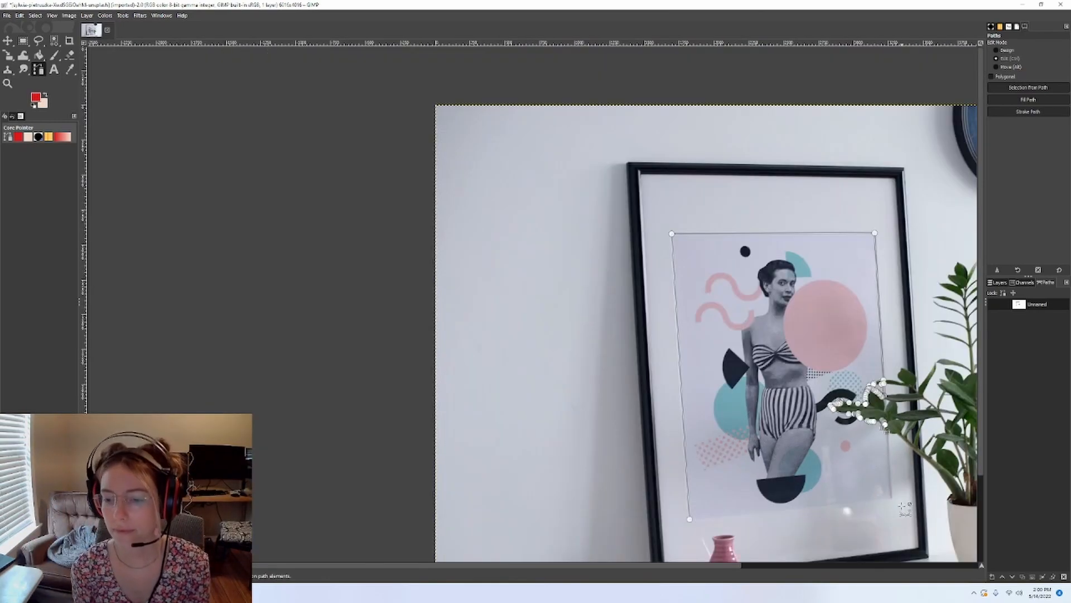
{"action": "scroll", "coordinate": [904, 507], "scroll_direction": "up", "scroll_amount": 3}
{"action": "scroll", "coordinate": [890, 499], "scroll_direction": "down", "scroll_amount": 1}
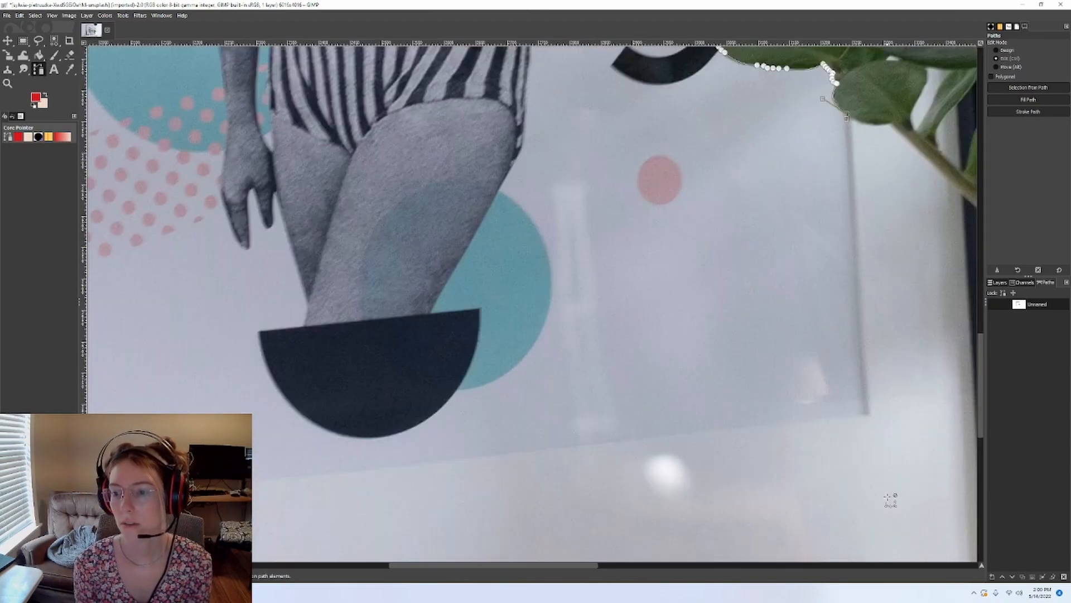
{"action": "left_click", "coordinate": [864, 414]}
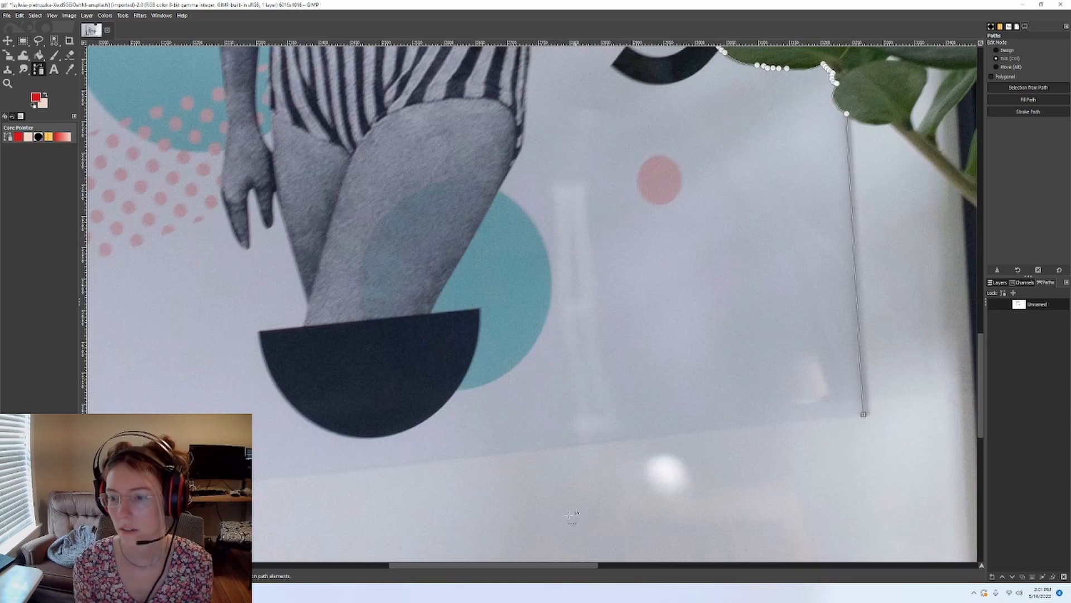
Close the path along the print's bottom edge by joining it to the starting point at the lower left corner
{"action": "scroll", "coordinate": [586, 508], "scroll_direction": "left", "scroll_amount": 10}
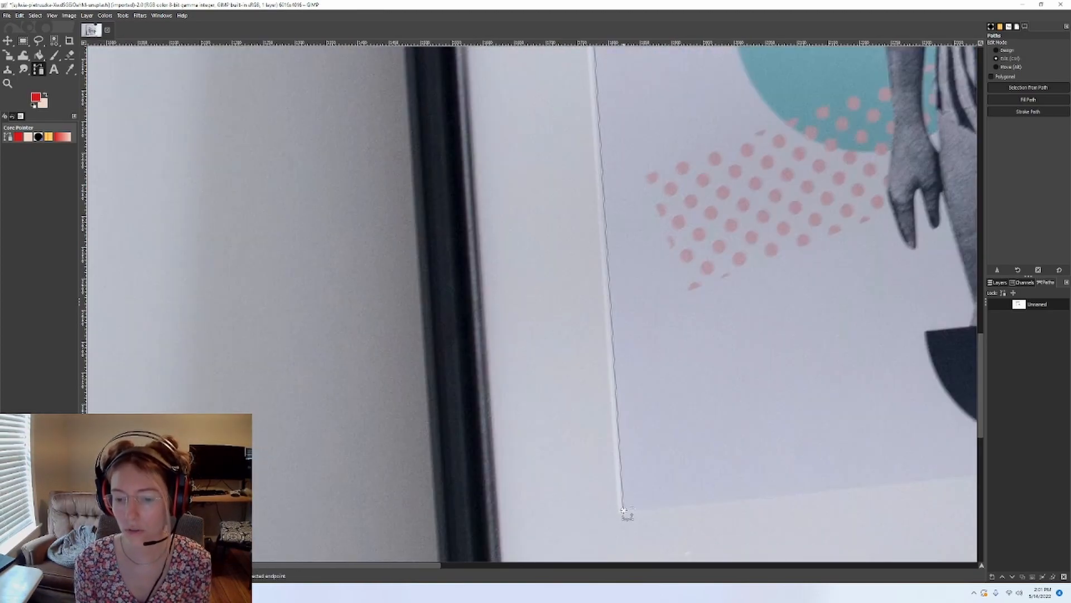
{"action": "left_click", "coordinate": [623, 510], "text": "ctrl"}
{"action": "scroll", "coordinate": [874, 396], "scroll_direction": "down", "scroll_amount": 4}
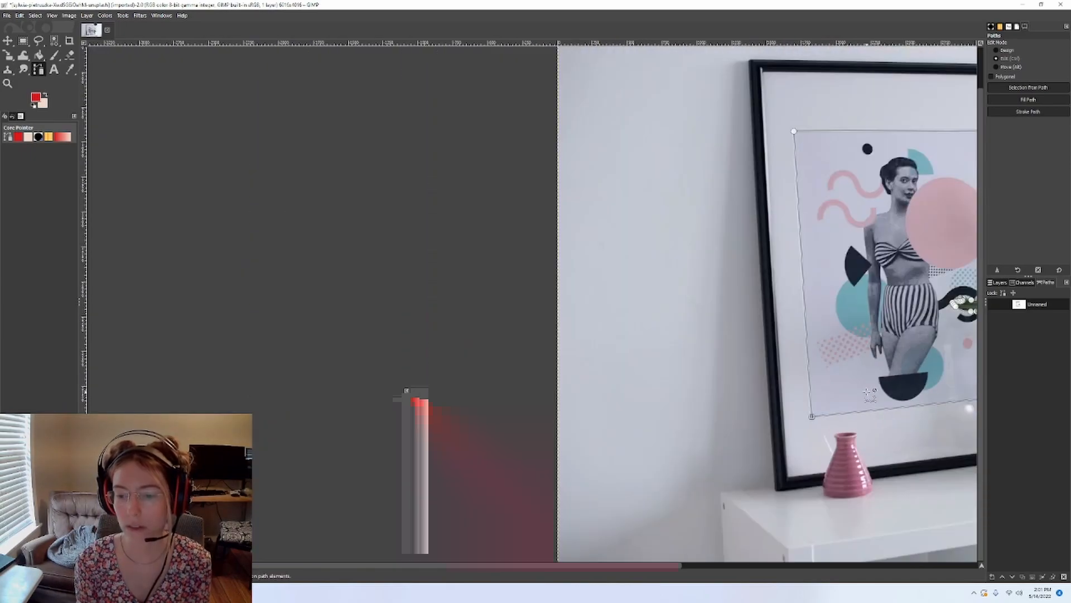
{"action": "scroll", "coordinate": [781, 450], "scroll_direction": "right", "scroll_amount": 3}
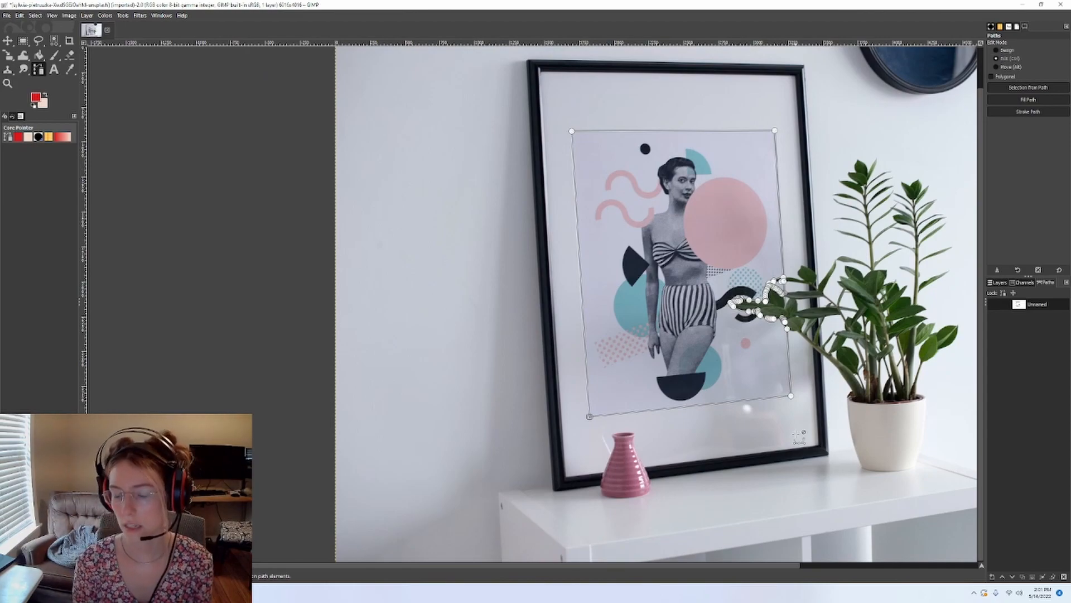
Nudge the path's upper left corner node to line up with the print's corner
{"action": "scroll", "coordinate": [571, 239], "scroll_direction": "up", "scroll_amount": 5}
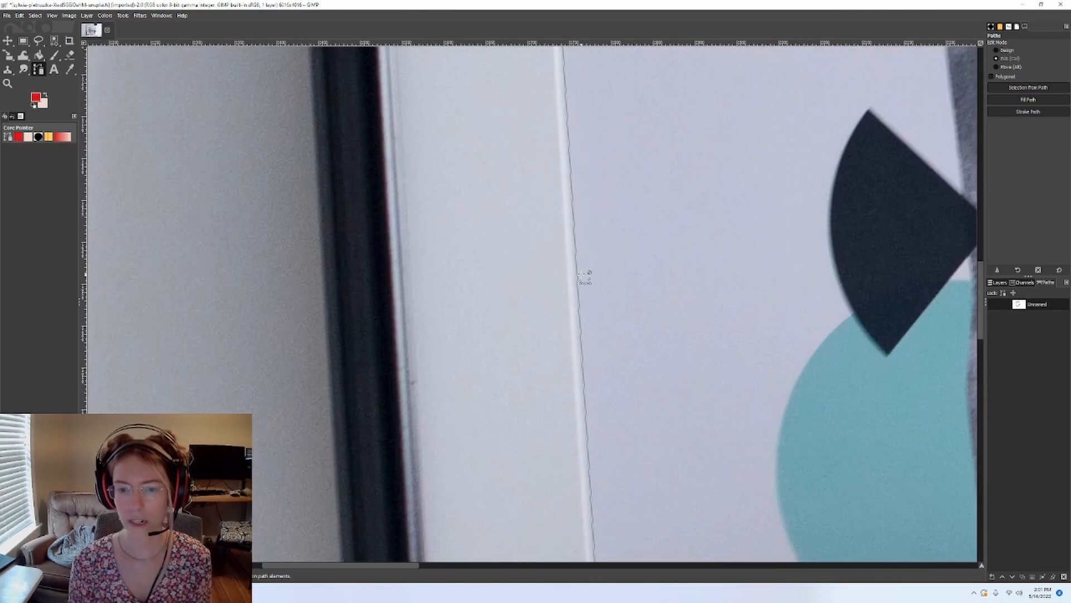
{"action": "scroll", "coordinate": [574, 307], "scroll_direction": "down", "scroll_amount": 1}
{"action": "scroll", "coordinate": [576, 315], "scroll_direction": "up", "scroll_amount": 1}
{"action": "scroll", "coordinate": [576, 315], "scroll_direction": "down", "scroll_amount": 3}
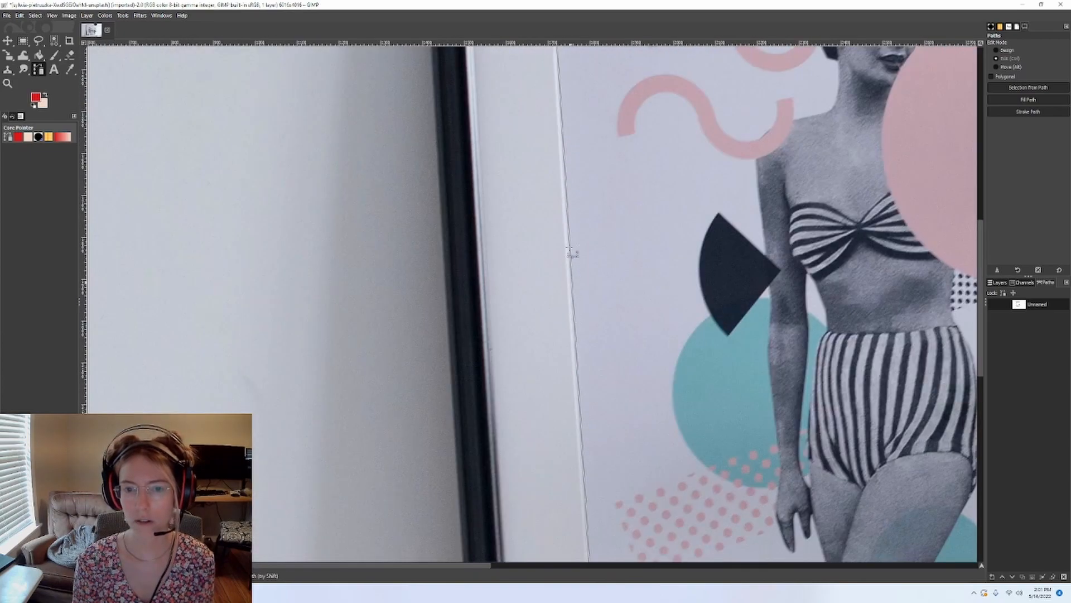
{"action": "scroll", "coordinate": [571, 275], "scroll_direction": "up", "scroll_amount": 5}
{"action": "scroll", "coordinate": [536, 201], "scroll_direction": "up", "scroll_amount": 3}
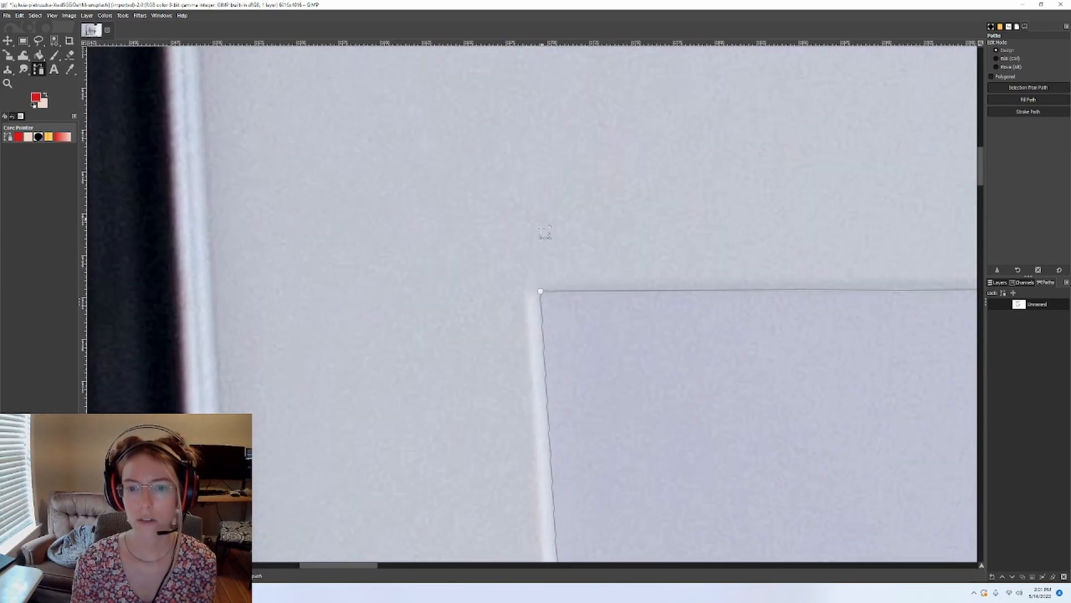
{"action": "left_click_drag", "start_coordinate": [541, 291], "coordinate": [540, 291]}
Examine the closed path along the print's bottom and side edges and around the overlapping leaves
{"action": "scroll", "coordinate": [615, 244], "scroll_direction": "down", "scroll_amount": 4}
{"action": "scroll", "coordinate": [670, 410], "scroll_direction": "down", "scroll_amount": 10}
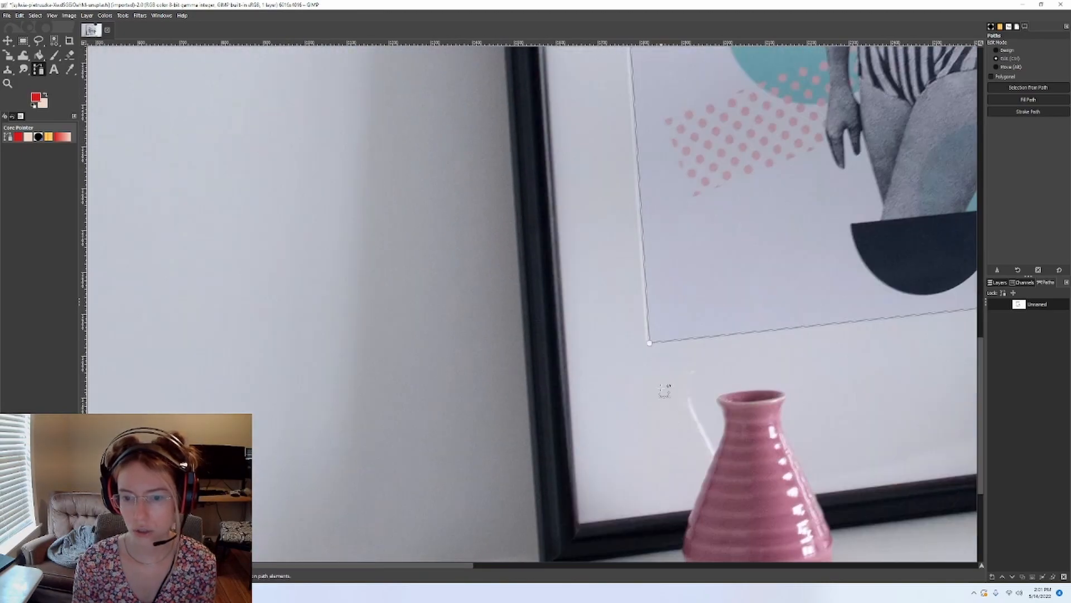
{"action": "scroll", "coordinate": [651, 352], "scroll_direction": "up", "scroll_amount": 5}
{"action": "scroll", "coordinate": [654, 355], "scroll_direction": "down", "scroll_amount": 6}
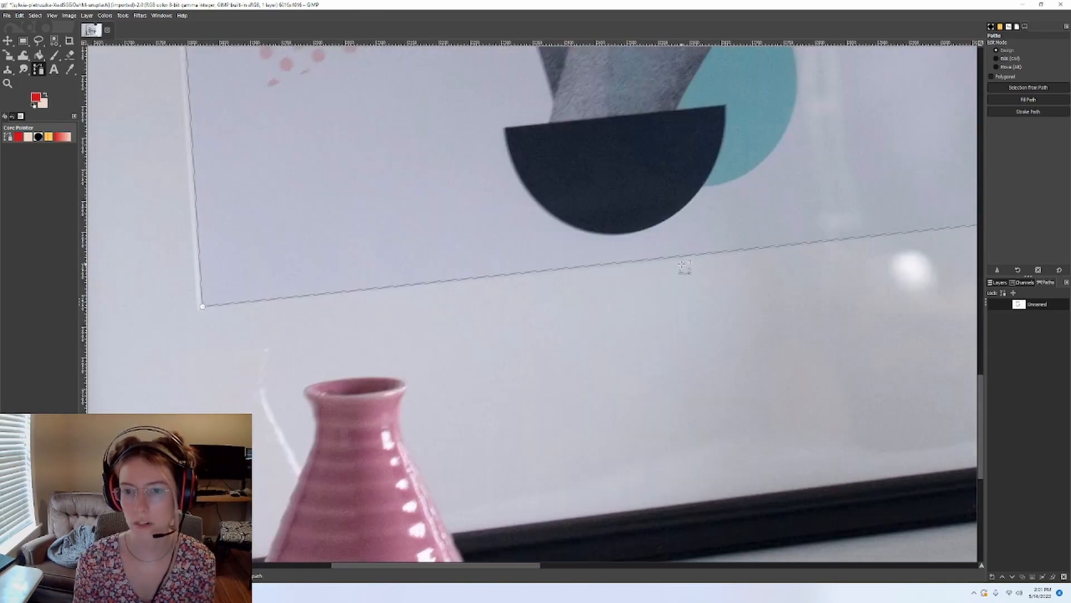
{"action": "scroll", "coordinate": [685, 296], "scroll_direction": "up", "scroll_amount": 2}
{"action": "scroll", "coordinate": [729, 150], "scroll_direction": "up", "scroll_amount": 5}
{"action": "scroll", "coordinate": [729, 150], "scroll_direction": "down", "scroll_amount": 3}
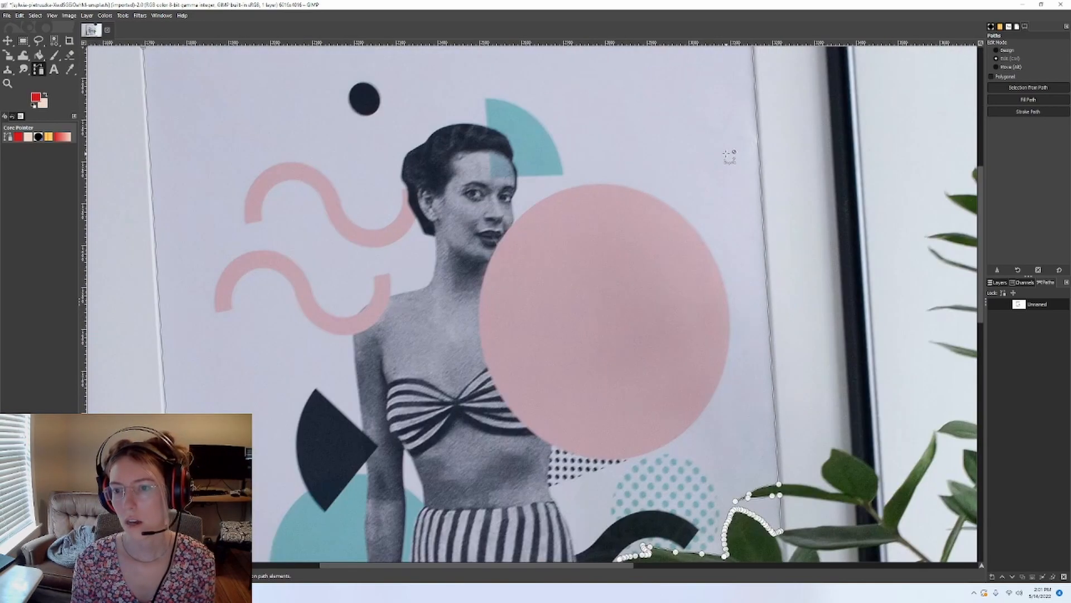
{"action": "scroll", "coordinate": [730, 159], "scroll_direction": "down", "scroll_amount": 2}
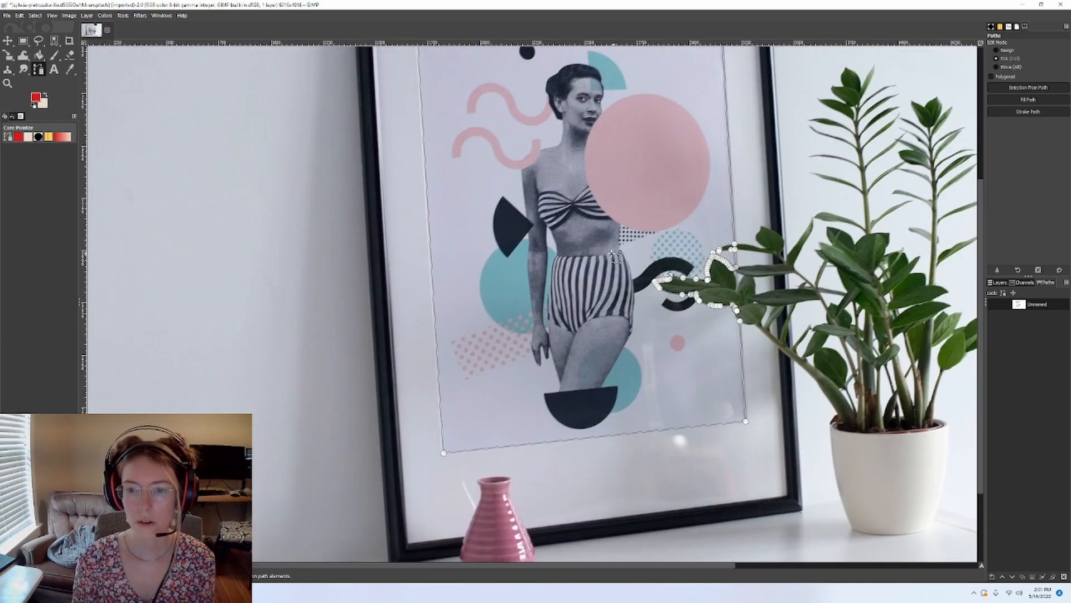
{"action": "scroll", "coordinate": [617, 257], "scroll_direction": "down", "scroll_amount": 2}
{"action": "scroll", "coordinate": [559, 220], "scroll_direction": "up", "scroll_amount": 1}
{"action": "scroll", "coordinate": [557, 238], "scroll_direction": "down", "scroll_amount": 1}
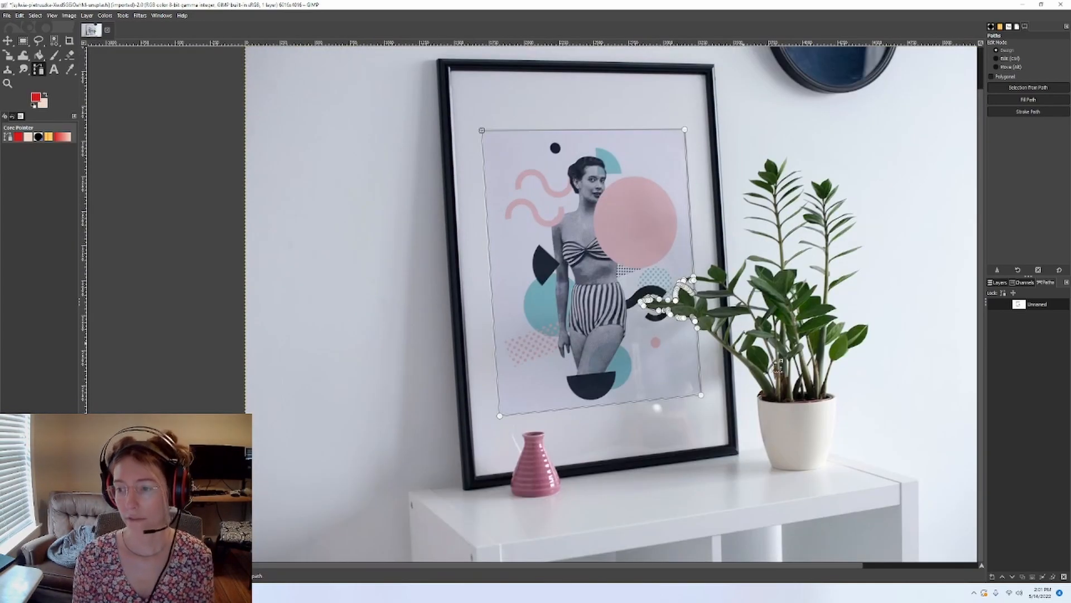
Add an alpha channel to the photo layer and clear the print area inside the path to transparency
{"action": "left_click", "coordinate": [999, 283]}
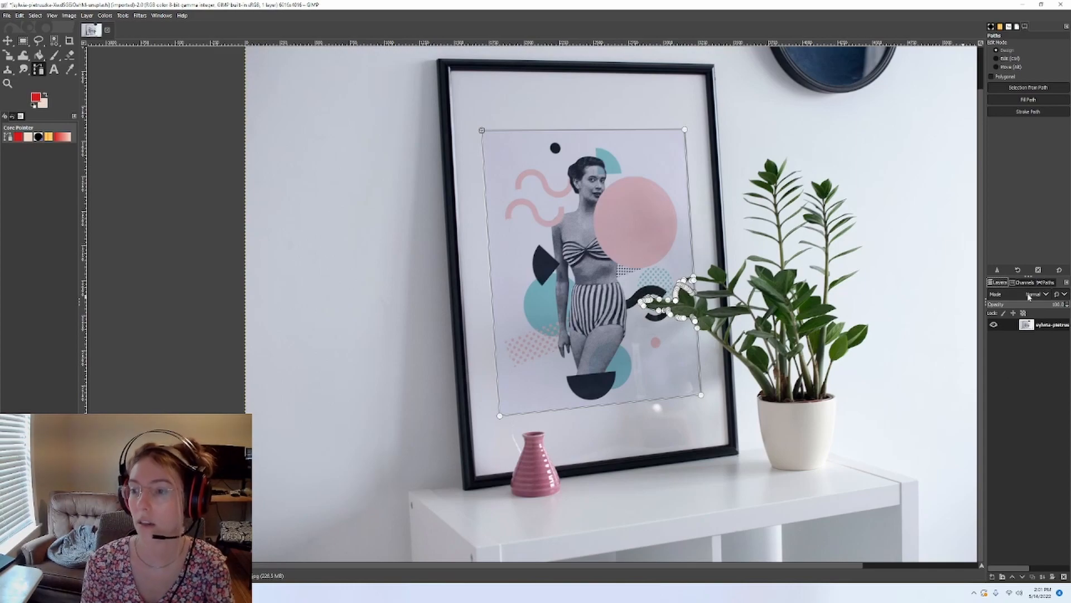
{"action": "right_click", "coordinate": [1038, 331]}
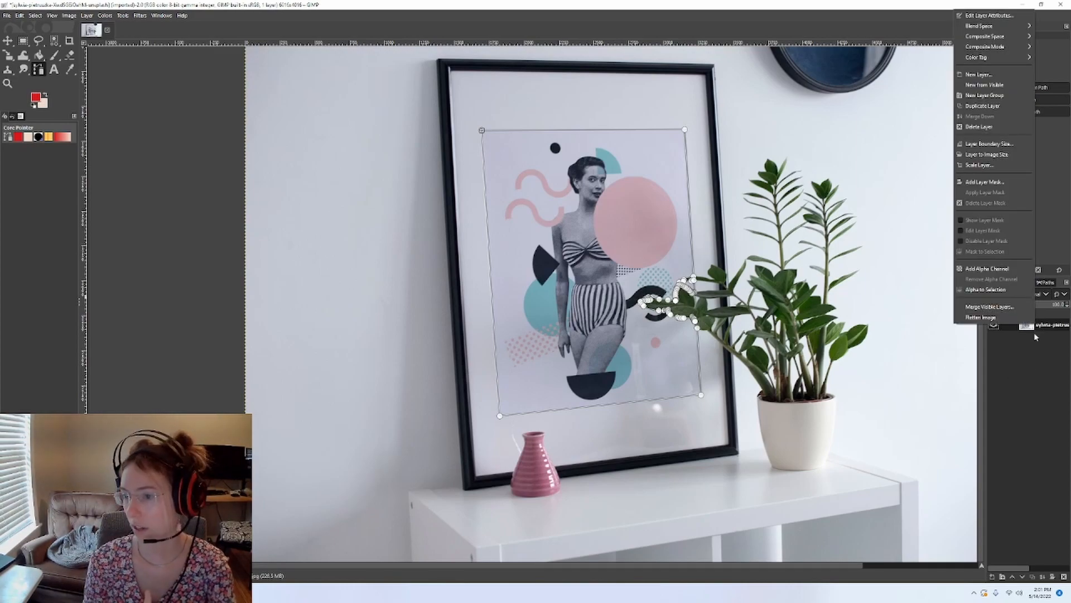
{"action": "left_click", "coordinate": [987, 269]}
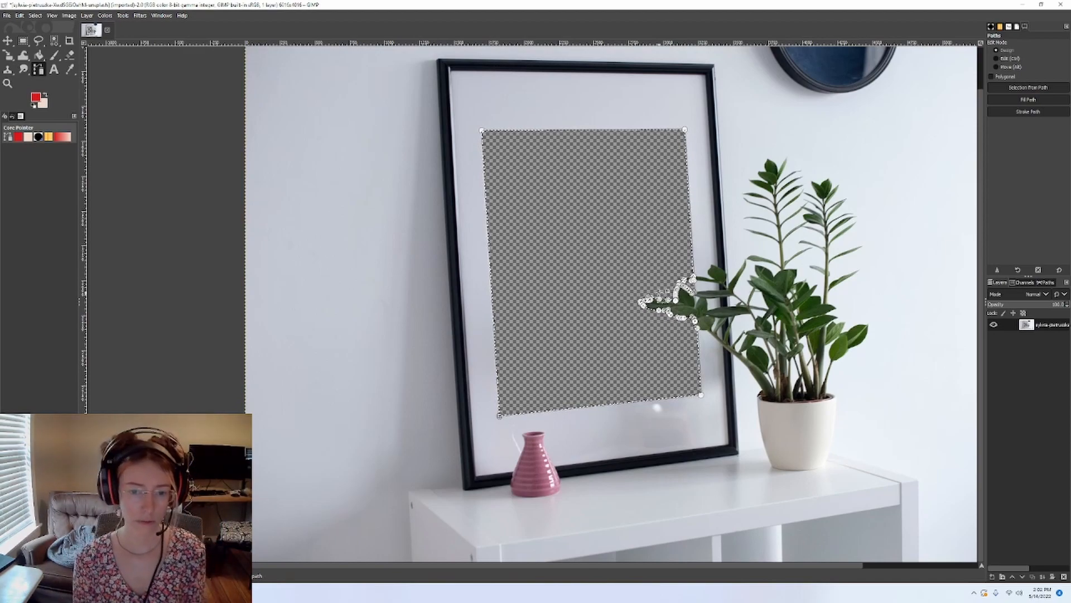
Deselect everything and switch to the Move tool to hide the path outline
{"action": "left_click", "coordinate": [34, 16]}
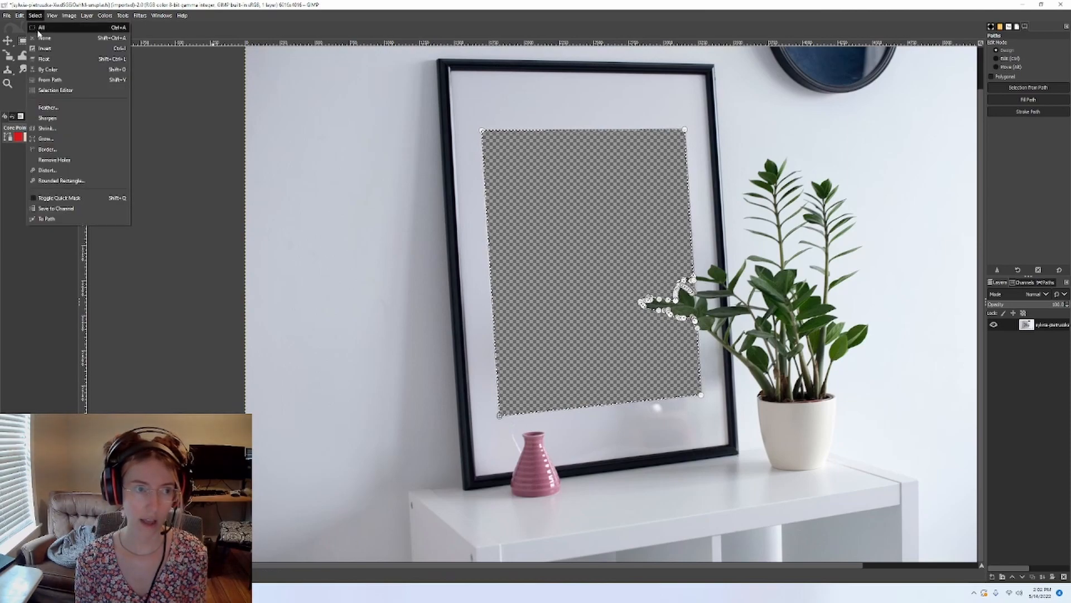
{"action": "left_click", "coordinate": [45, 37]}
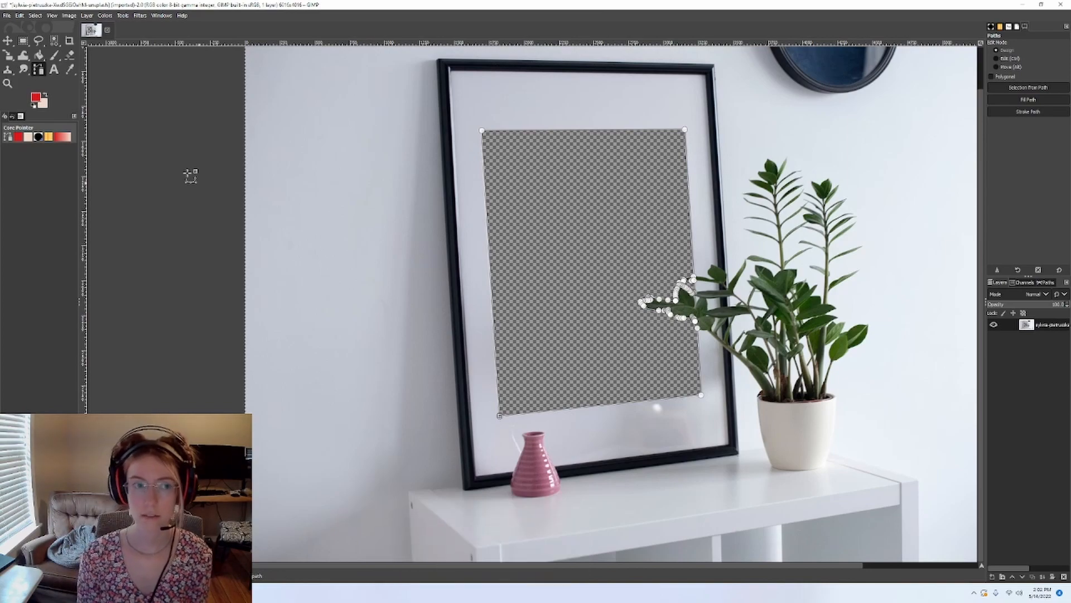
{"action": "left_click", "coordinate": [35, 16]}
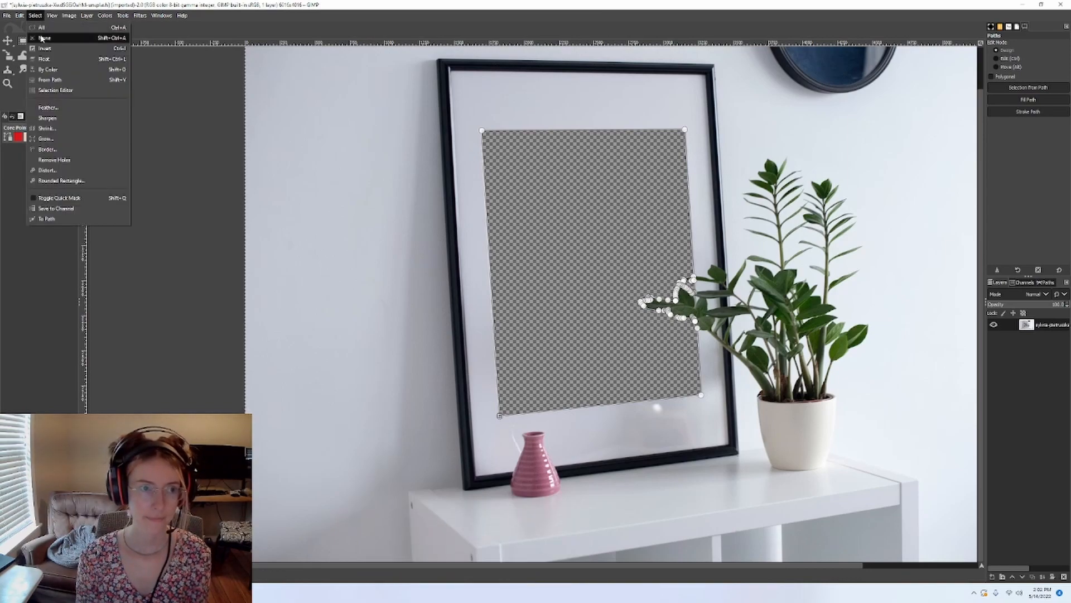
{"action": "left_click", "coordinate": [398, 356]}
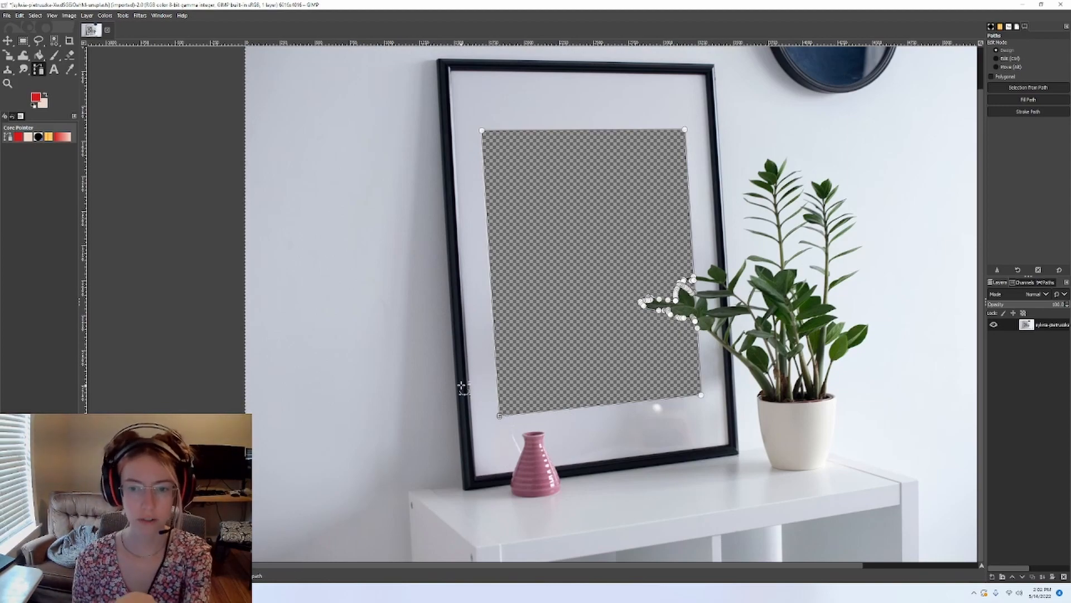
{"action": "left_click", "coordinate": [8, 41]}
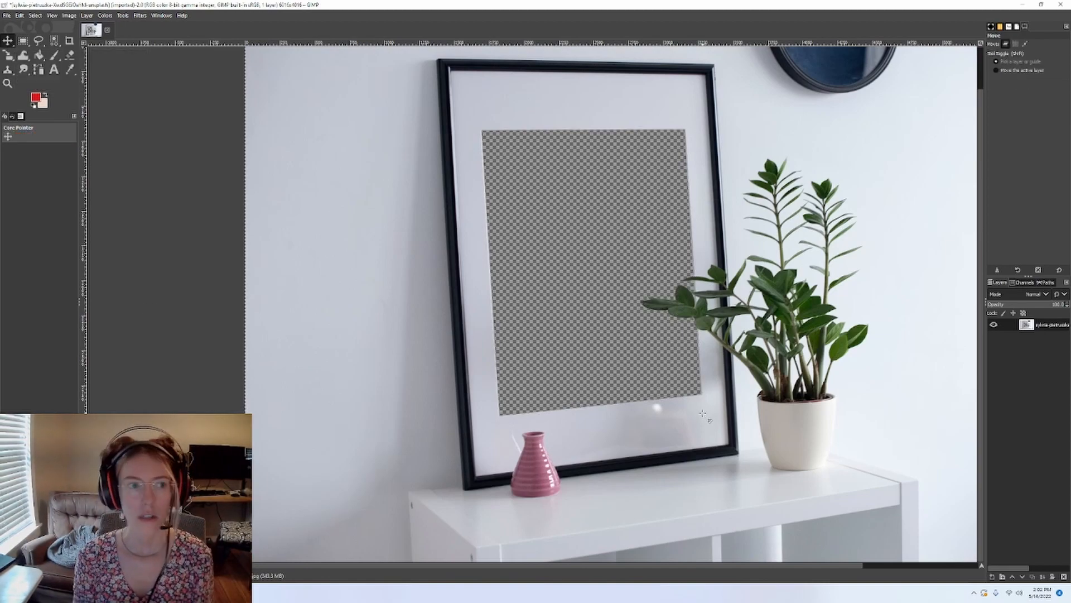
Start a new path in the small gap beside the oval leaf, following the underside of the pointed leaf's tip
{"action": "key", "text": "b"}
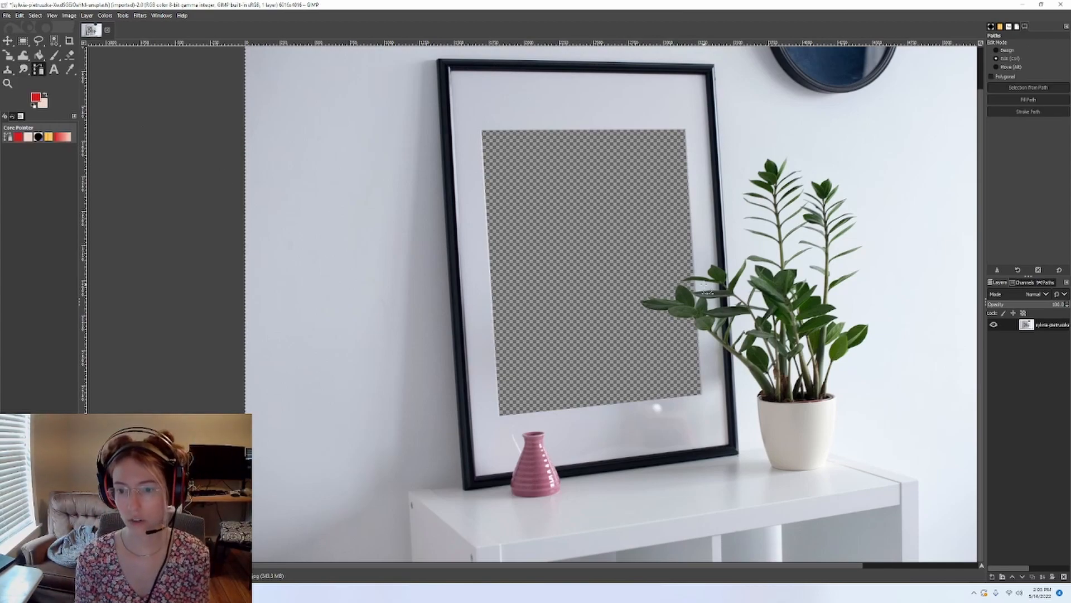
{"action": "scroll", "coordinate": [699, 301], "scroll_direction": "up", "scroll_amount": 6}
{"action": "scroll", "coordinate": [688, 346], "scroll_direction": "up", "scroll_amount": 3}
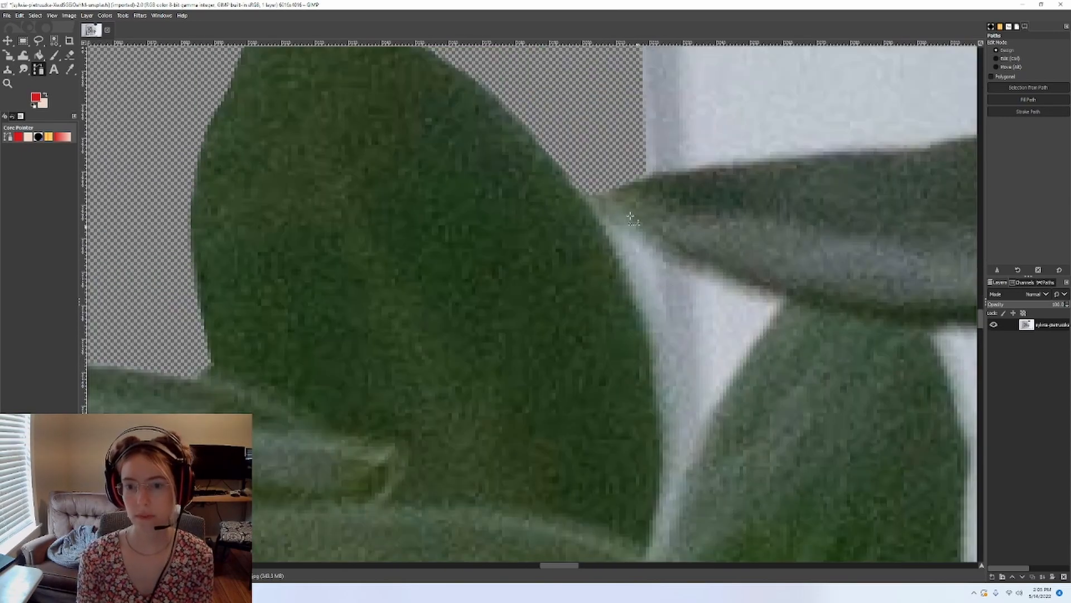
{"action": "left_click", "coordinate": [603, 220]}
{"action": "left_click", "coordinate": [621, 229]}
{"action": "left_click", "coordinate": [635, 239]}
{"action": "left_click", "coordinate": [650, 251]}
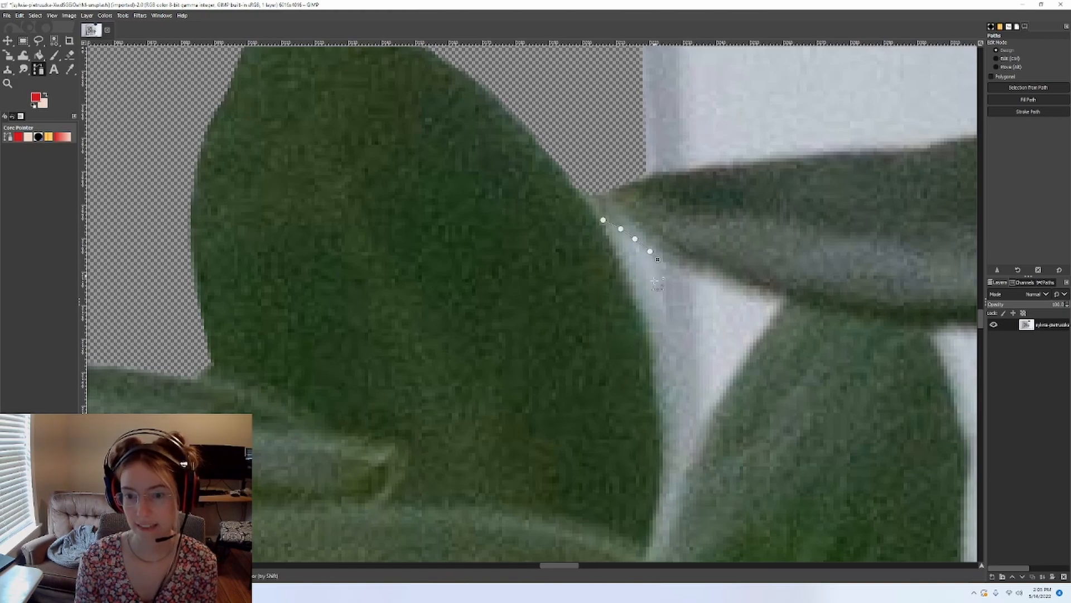
Continue the gap's path down the print's right edge and back up the oval leaf's edge, closing it at the start
{"action": "left_click", "coordinate": [659, 346]}
{"action": "left_click", "coordinate": [651, 330]}
{"action": "left_click", "coordinate": [644, 310]}
{"action": "left_click", "coordinate": [634, 291]}
{"action": "left_click", "coordinate": [626, 269]}
{"action": "left_click", "coordinate": [616, 250]}
{"action": "left_click", "coordinate": [606, 231]}
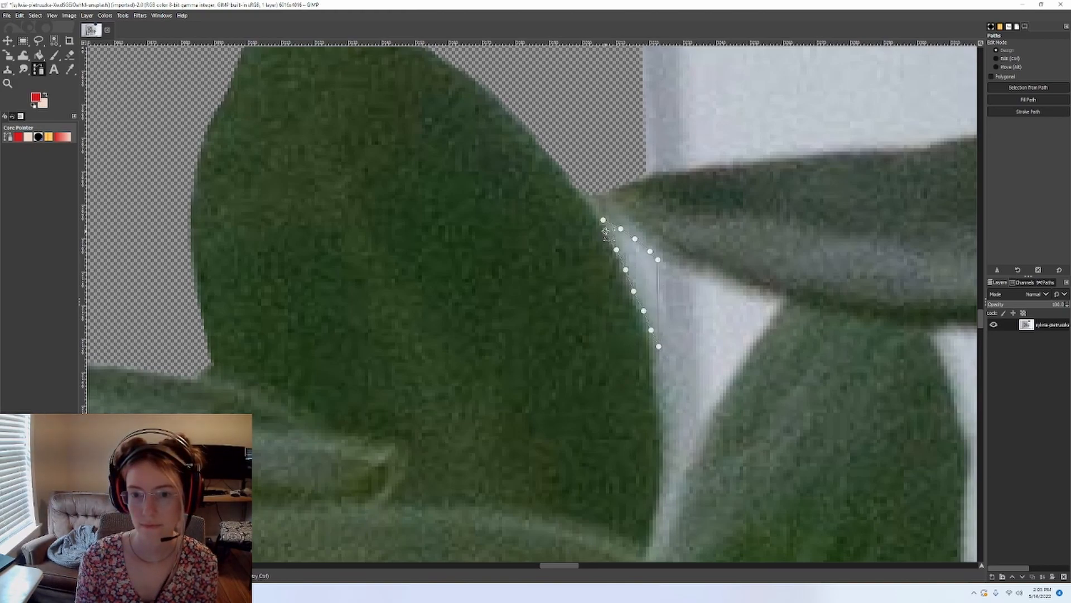
{"action": "left_click", "coordinate": [603, 220]}
Turn the gap's path into a selection, delete the print remnant inside it and switch to the Move tool
{"action": "key", "text": "Return"}
{"action": "key", "text": "Delete"}
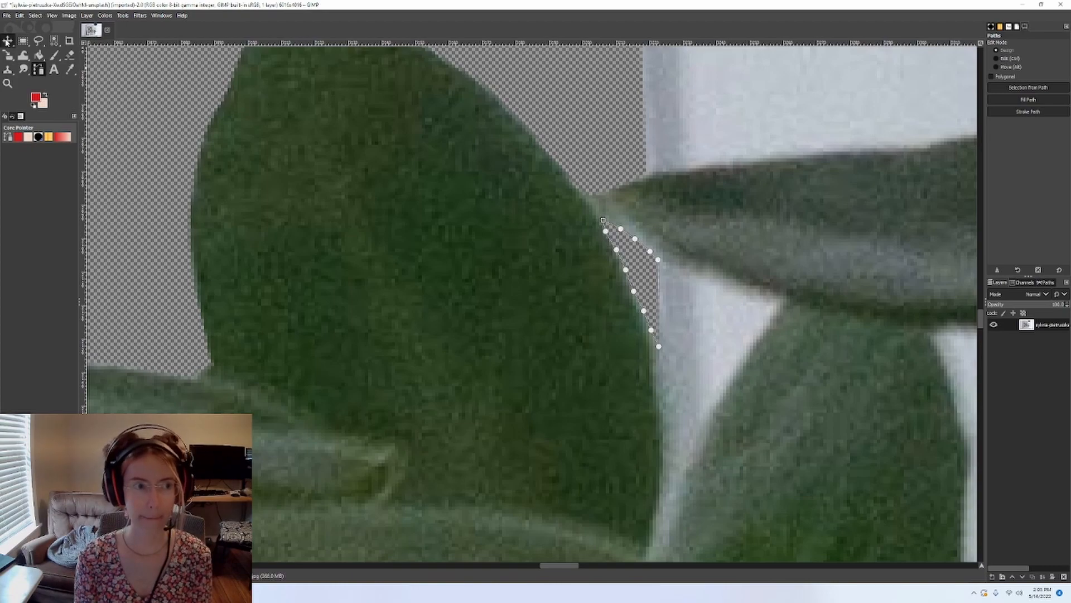
{"action": "left_click", "coordinate": [7, 40]}
Erase the leftover light fringe under the pointed leaf's tip with a very small hard eraser brush
{"action": "scroll", "coordinate": [292, 208], "scroll_direction": "down", "scroll_amount": 5}
{"action": "scroll", "coordinate": [245, 276], "scroll_direction": "left", "scroll_amount": 5}
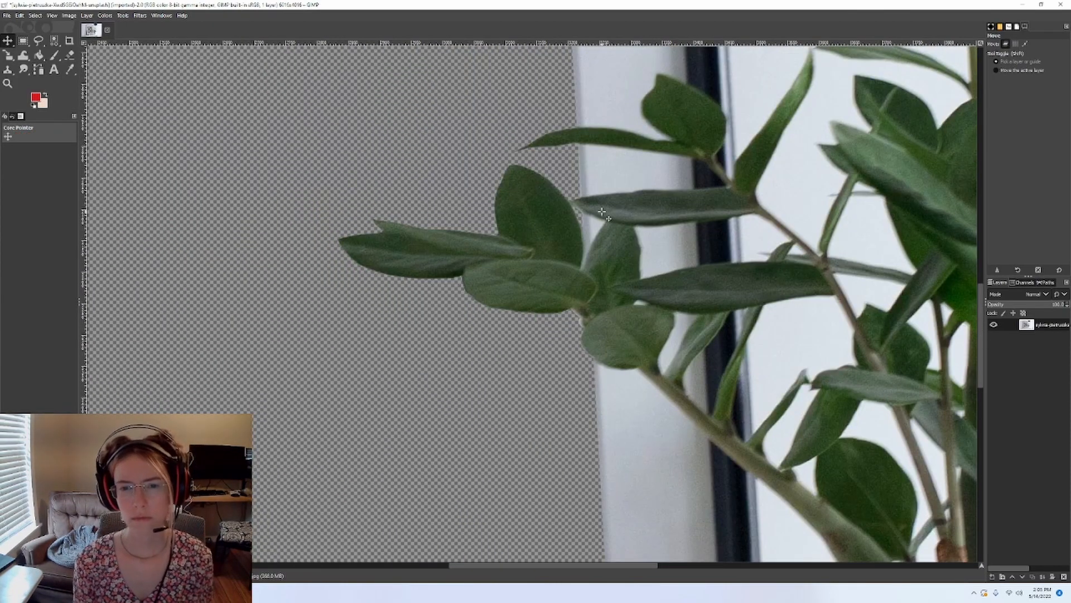
{"action": "scroll", "coordinate": [583, 199], "scroll_direction": "up", "scroll_amount": 5}
{"action": "scroll", "coordinate": [547, 307], "scroll_direction": "up", "scroll_amount": 5}
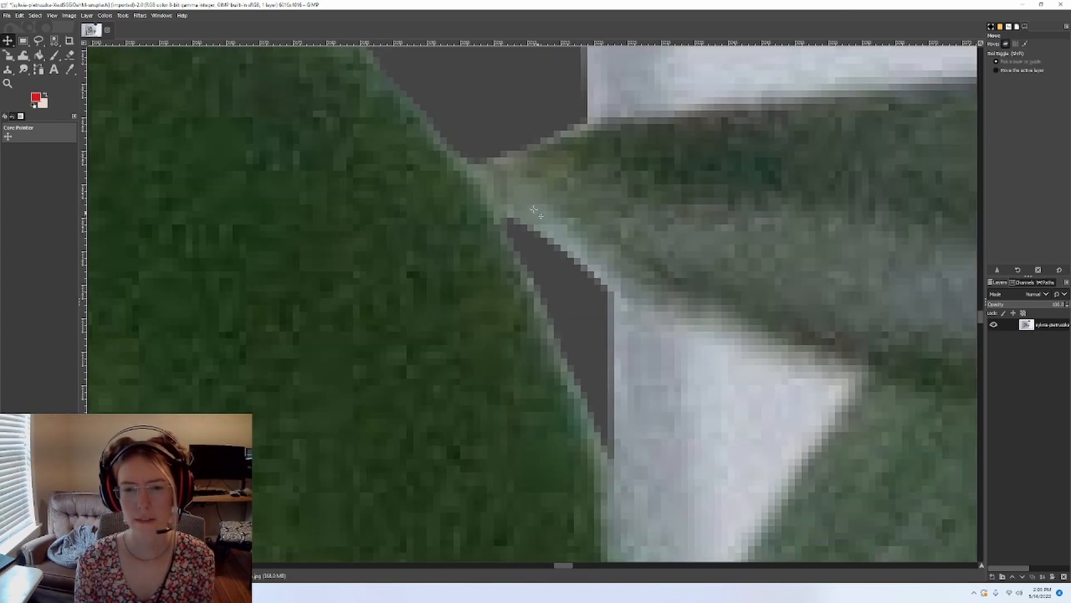
{"action": "left_click", "coordinate": [70, 56]}
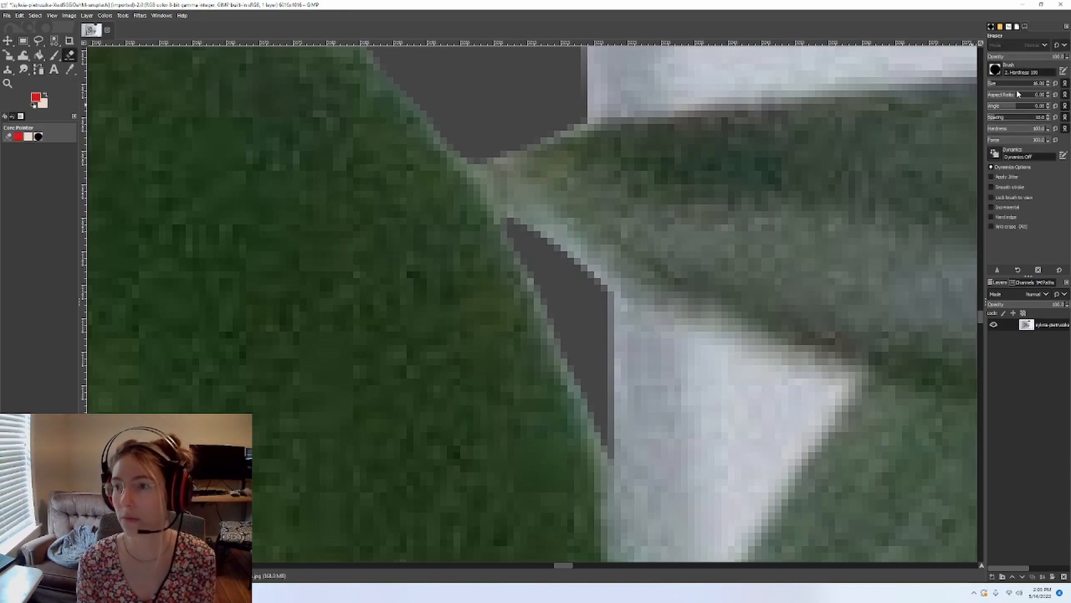
{"action": "left_click", "coordinate": [992, 84]}
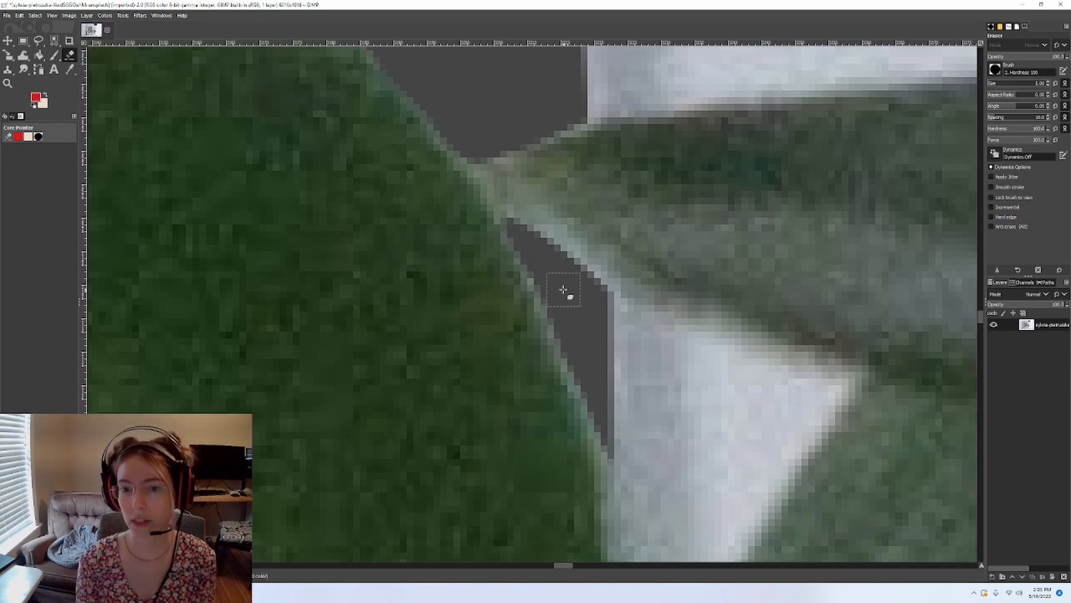
{"action": "left_click", "coordinate": [1049, 86]}
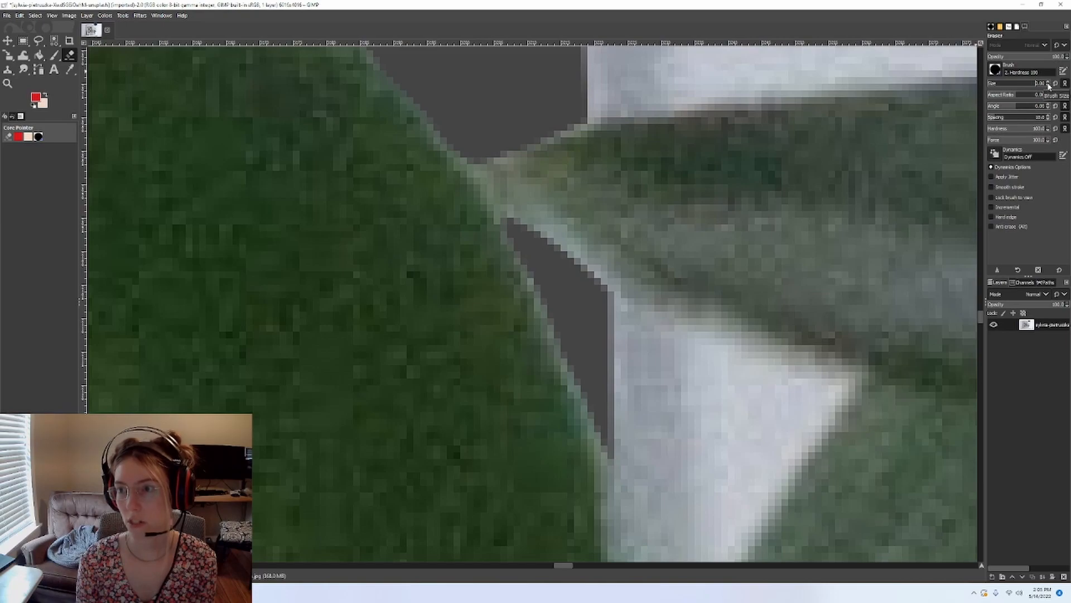
{"action": "left_click_drag", "start_coordinate": [525, 232], "coordinate": [598, 284]}
{"action": "mouse_move", "coordinate": [521, 236]}
{"action": "left_mouse_down"}
{"action": "mouse_move", "coordinate": [522, 228]}
{"action": "mouse_move", "coordinate": [571, 246]}
{"action": "mouse_move", "coordinate": [593, 266]}
{"action": "left_mouse_up"}
Check the cleaned gap between the leaves and review the whole photo with its cut-out print area
{"action": "scroll", "coordinate": [586, 274], "scroll_direction": "down", "scroll_amount": 5, "text": "ctrl"}
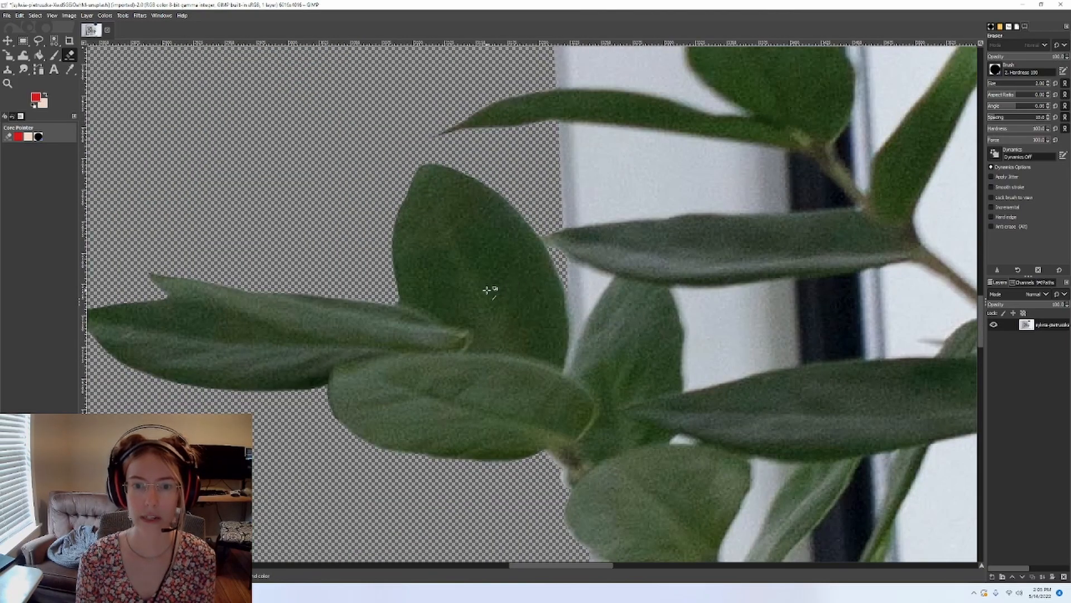
{"action": "scroll", "coordinate": [548, 230], "scroll_direction": "up", "scroll_amount": 2, "text": "ctrl"}
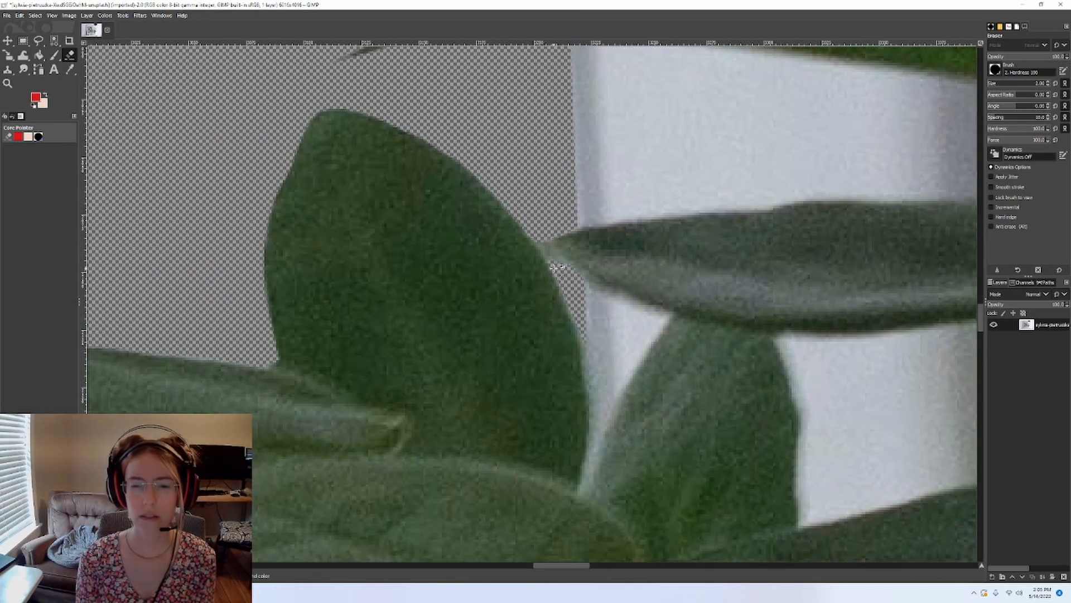
{"action": "scroll", "coordinate": [552, 274], "scroll_direction": "down", "scroll_amount": 3, "text": "ctrl"}
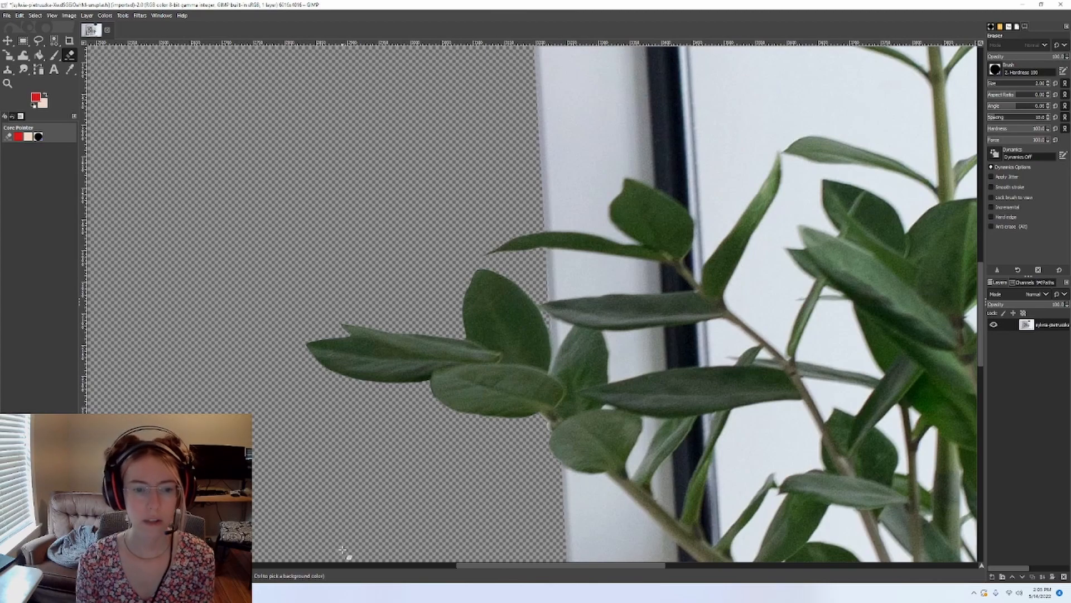
{"action": "scroll", "coordinate": [346, 419], "scroll_direction": "down", "scroll_amount": 4, "text": "ctrl"}
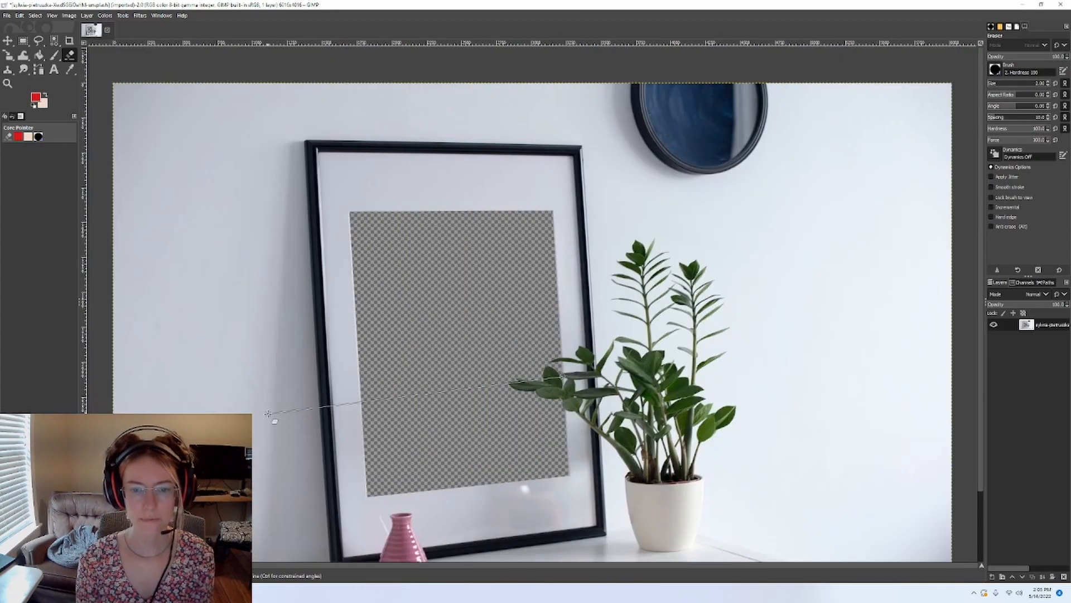
{"action": "scroll", "coordinate": [269, 397], "scroll_direction": "down", "scroll_amount": 2}
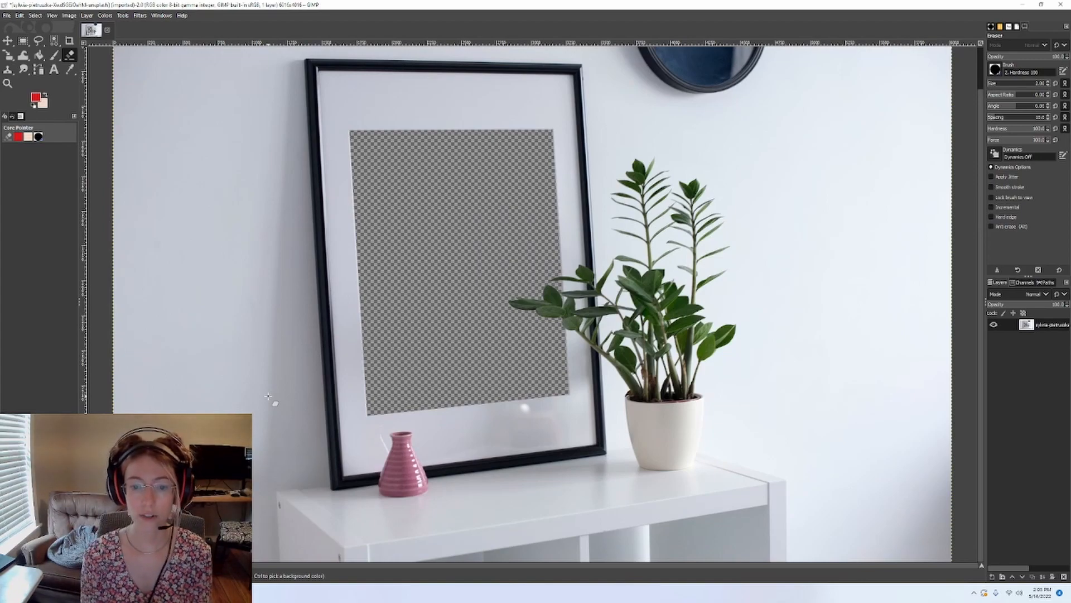
{"action": "scroll", "coordinate": [305, 368], "scroll_direction": "down", "scroll_amount": 1, "text": "ctrl"}
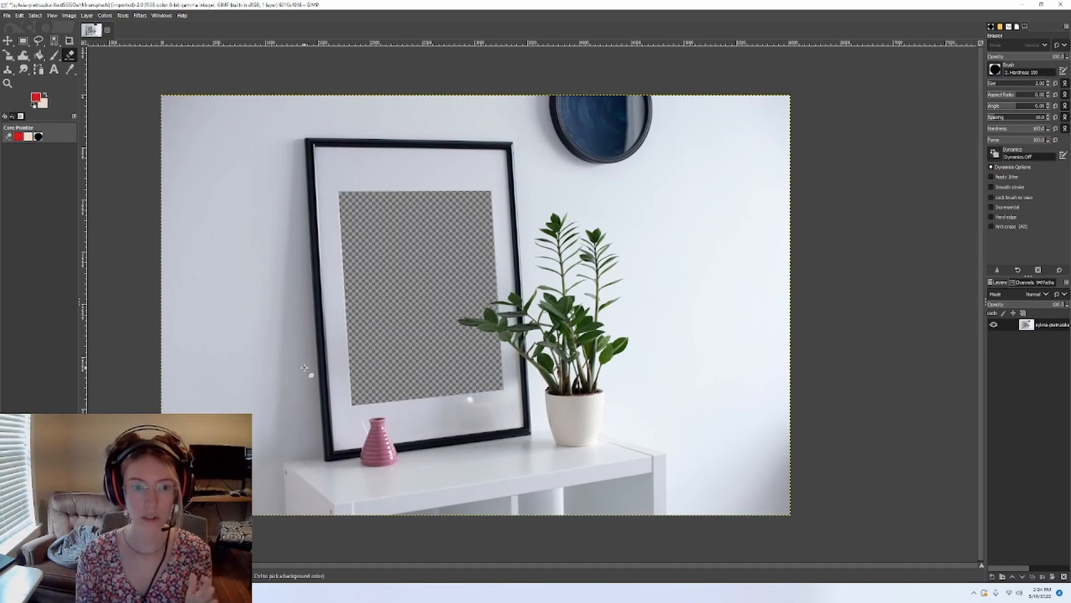
Paste the coffee plant drawing as a new layer beneath the photo layer and activate the Scale tool on it
{"action": "left_click", "coordinate": [7, 15]}
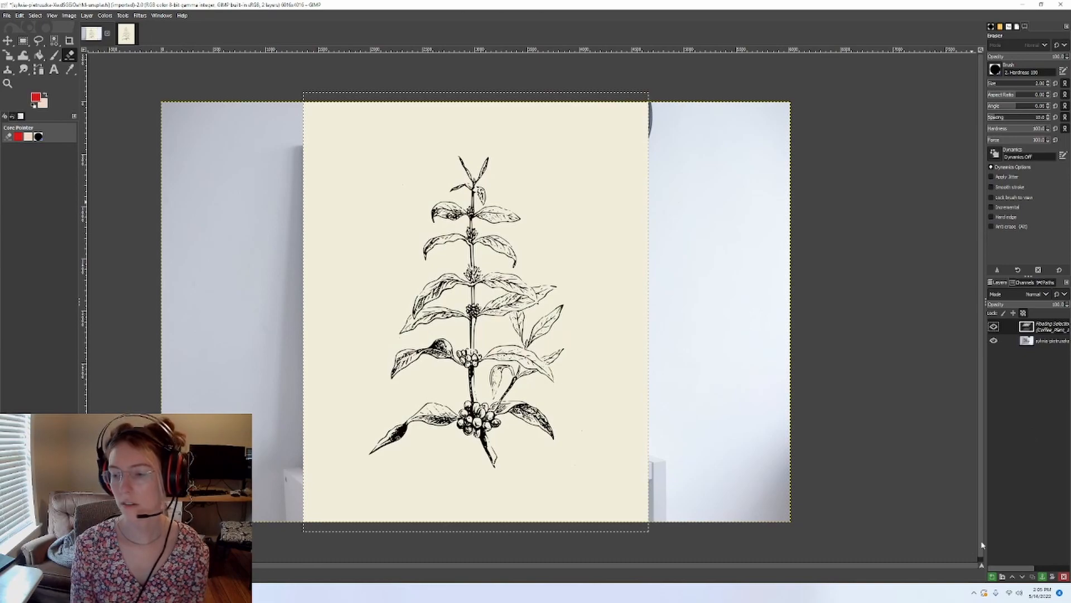
{"action": "left_click", "coordinate": [994, 577]}
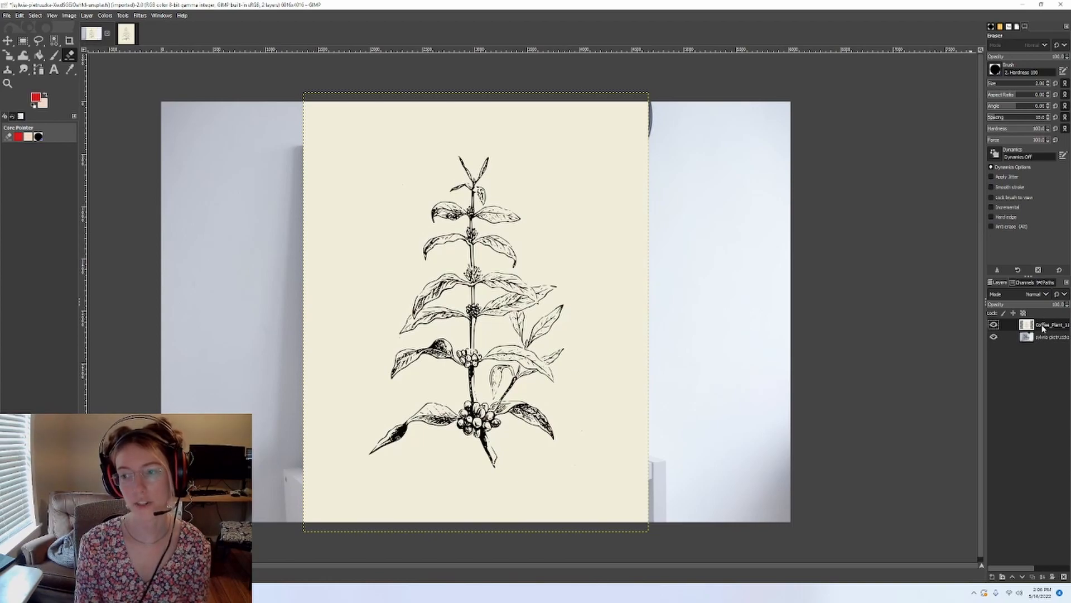
{"action": "mouse_move", "coordinate": [1042, 329]}
{"action": "left_mouse_down"}
{"action": "mouse_move", "coordinate": [1048, 348]}
{"action": "mouse_move", "coordinate": [1055, 342]}
{"action": "left_mouse_up"}
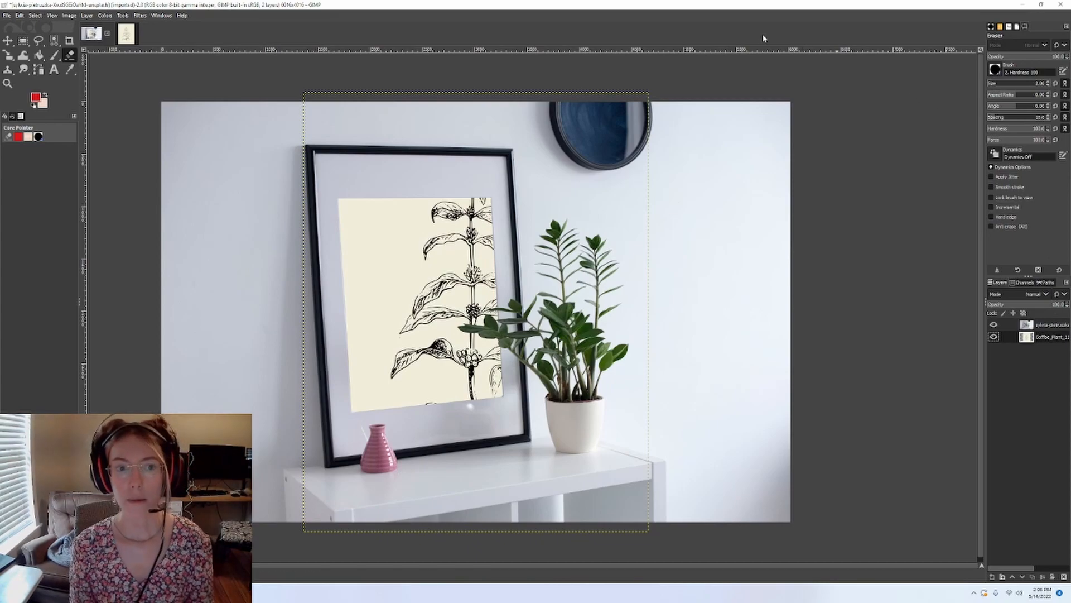
{"action": "key", "text": "shift+s"}
{"action": "left_click", "coordinate": [728, 70]}
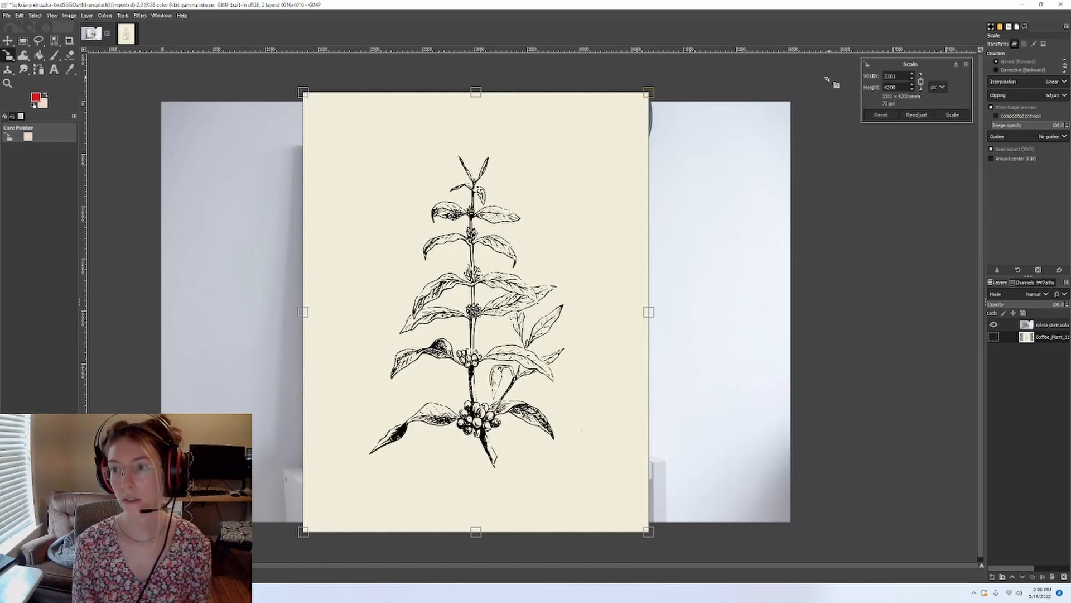
Try squeezing the drawing narrower with its aspect ratio unlinked, undo the distortion and relink the width and height
{"action": "left_click", "coordinate": [921, 82]}
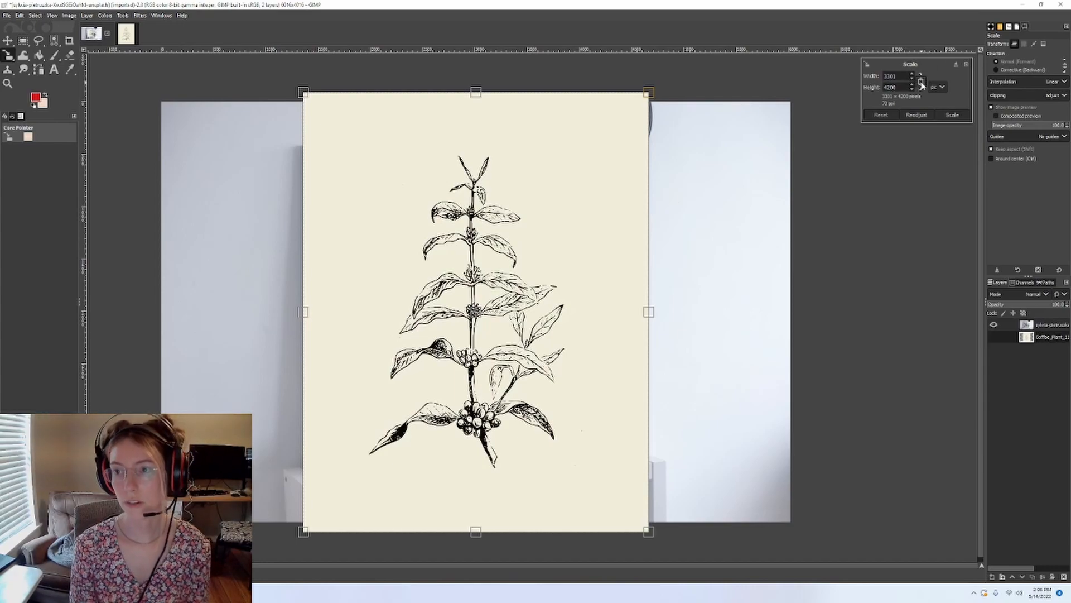
{"action": "left_click_drag", "start_coordinate": [648, 93], "coordinate": [389, 97]}
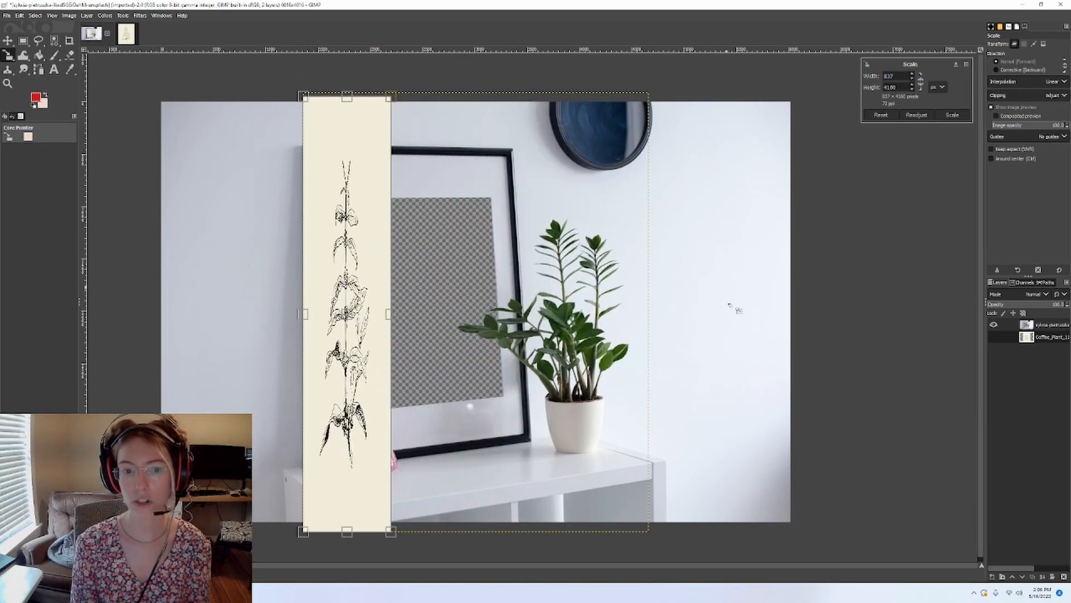
{"action": "key", "text": "ctrl+z"}
{"action": "left_click", "coordinate": [922, 82]}
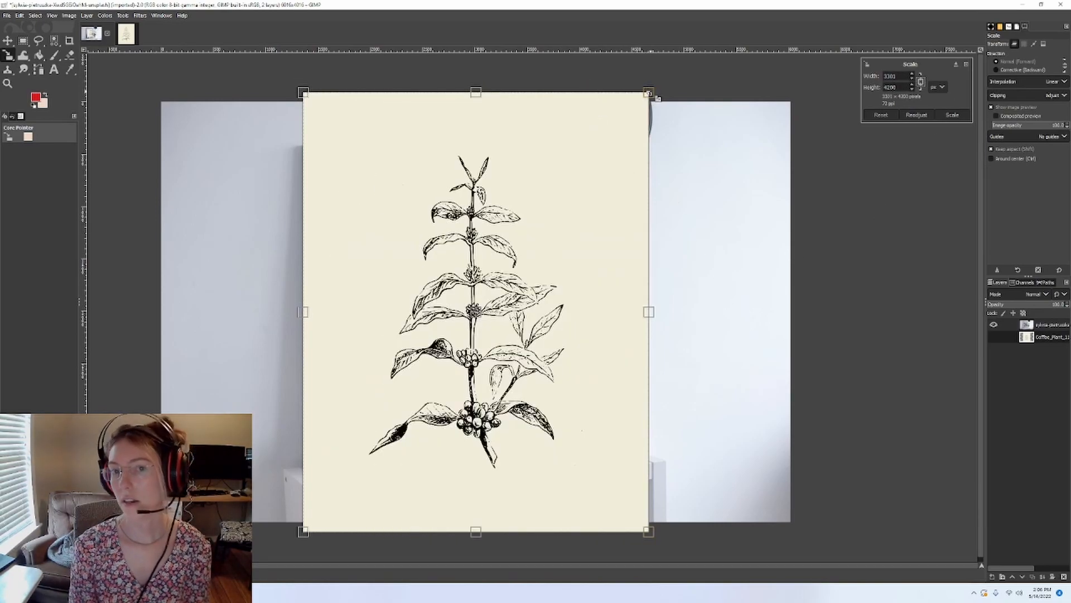
Scale the drawing down proportionally to roughly the size of the frame's cut-out opening, position it over the opening and apply the scaling
{"action": "left_click_drag", "start_coordinate": [655, 96], "coordinate": [583, 180]}
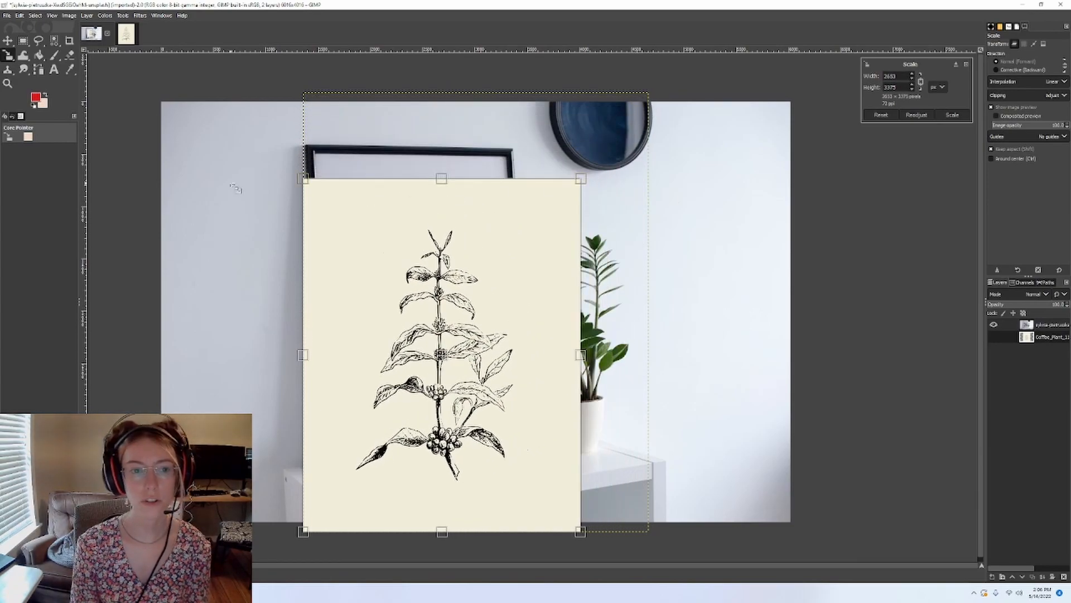
{"action": "left_click_drag", "start_coordinate": [304, 178], "coordinate": [374, 265]}
{"action": "left_click_drag", "start_coordinate": [478, 397], "coordinate": [452, 341]}
{"action": "left_click_drag", "start_coordinate": [548, 199], "coordinate": [489, 262]}
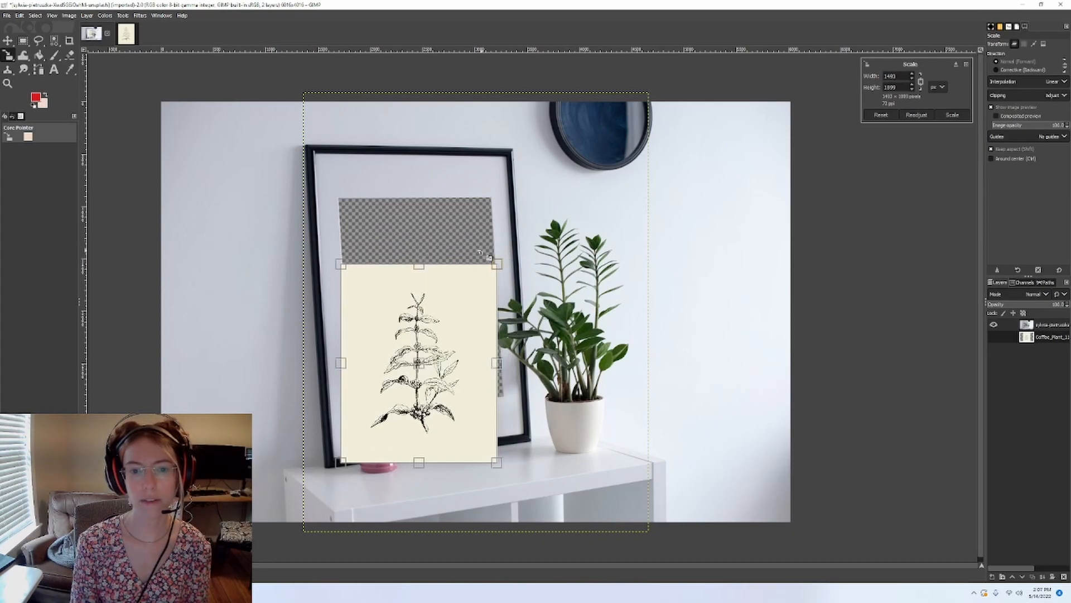
{"action": "left_click_drag", "start_coordinate": [427, 366], "coordinate": [422, 306]}
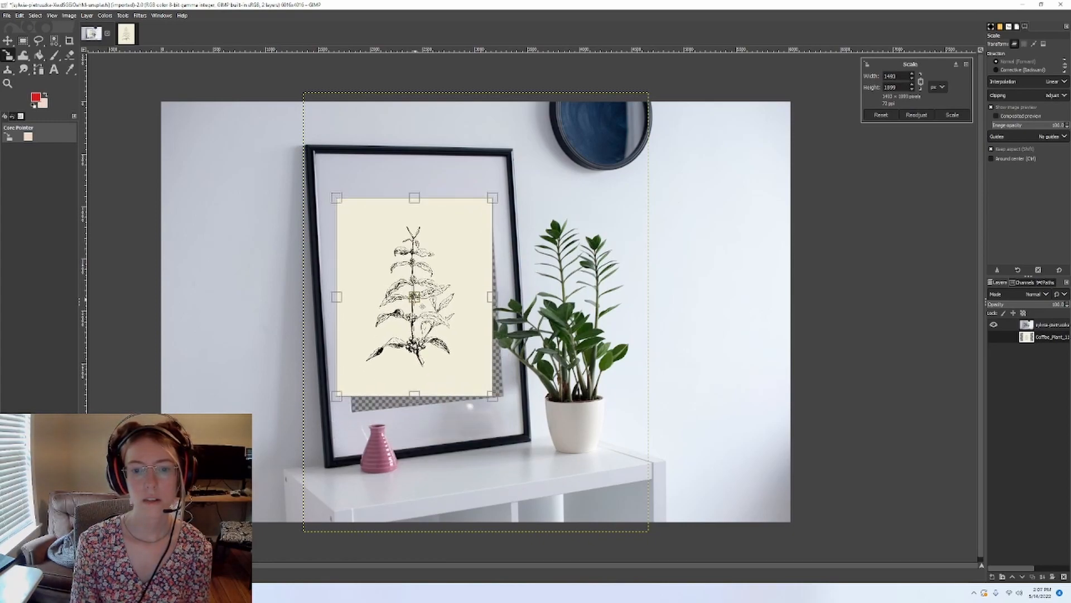
{"action": "left_click_drag", "start_coordinate": [500, 403], "coordinate": [505, 409]}
{"action": "left_click", "coordinate": [953, 114]}
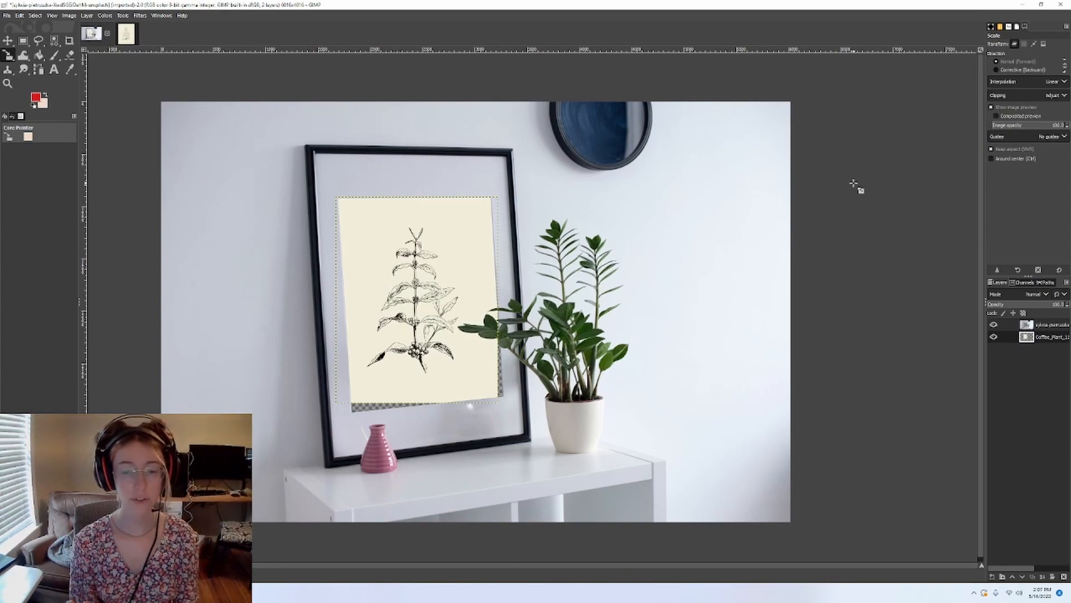
Rotate the drawing about 3.9 degrees counterclockwise to follow the tilt of the frame's opening and apply the rotation
{"action": "key", "text": "shift+r"}
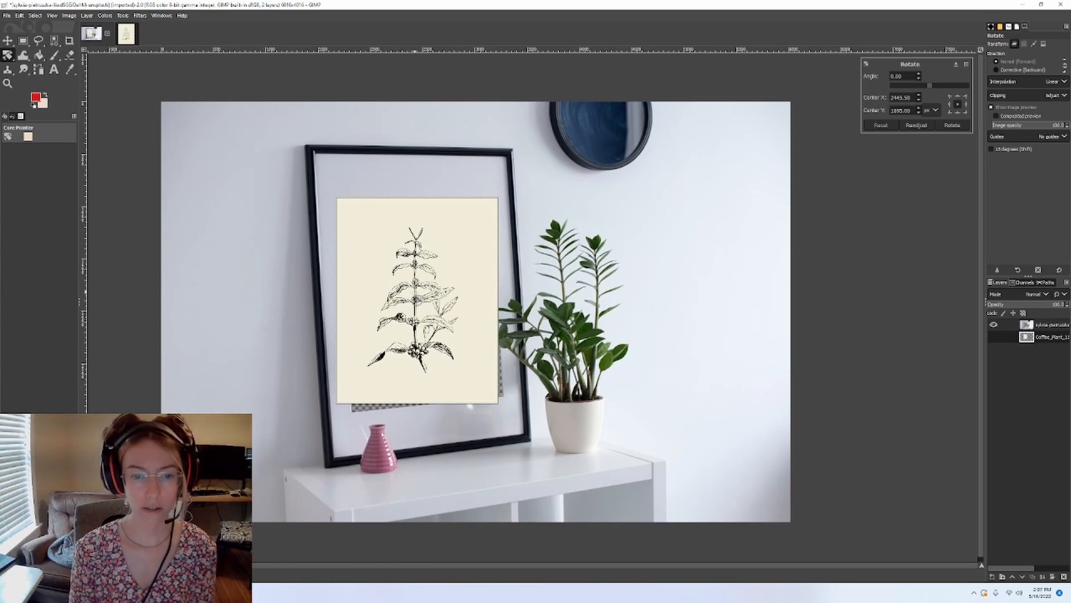
{"action": "scroll", "coordinate": [417, 296], "scroll_direction": "up", "scroll_amount": 6}
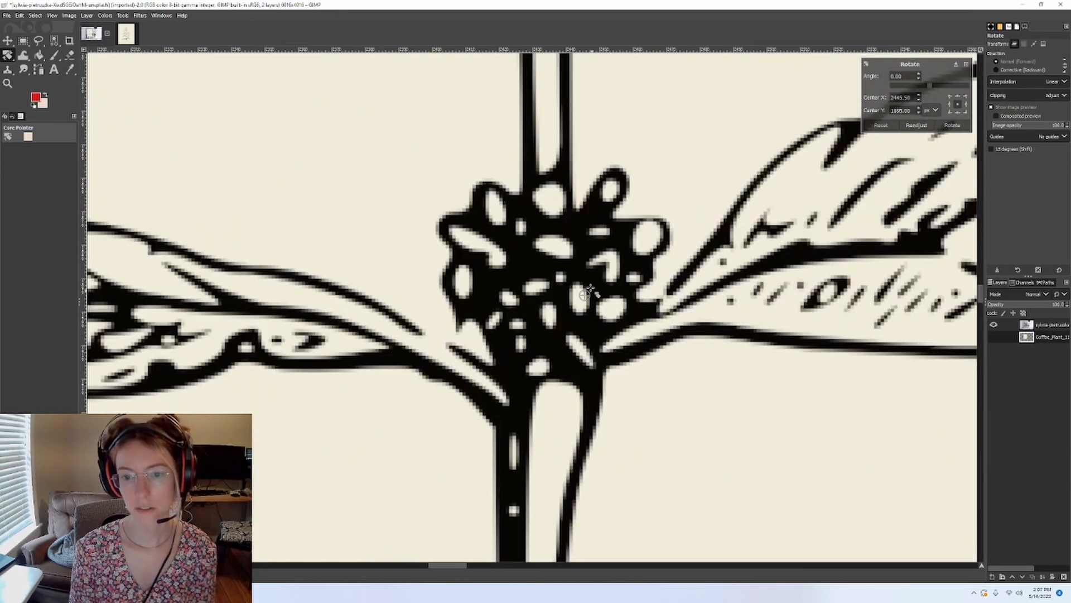
{"action": "scroll", "coordinate": [621, 287], "scroll_direction": "down", "scroll_amount": 5}
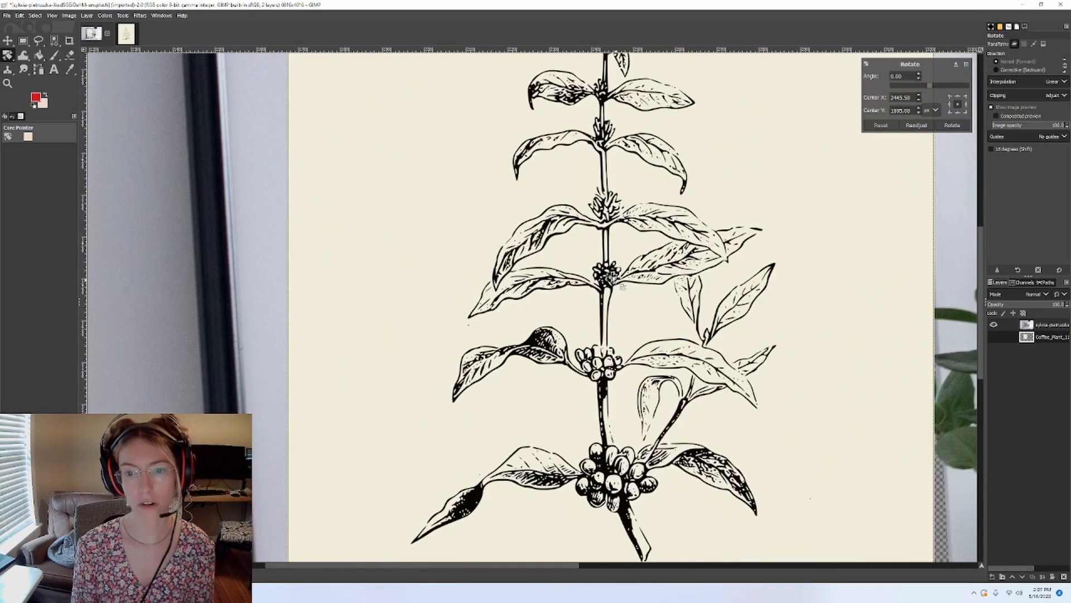
{"action": "scroll", "coordinate": [620, 287], "scroll_direction": "down", "scroll_amount": 2}
{"action": "scroll", "coordinate": [685, 267], "scroll_direction": "up", "scroll_amount": 3}
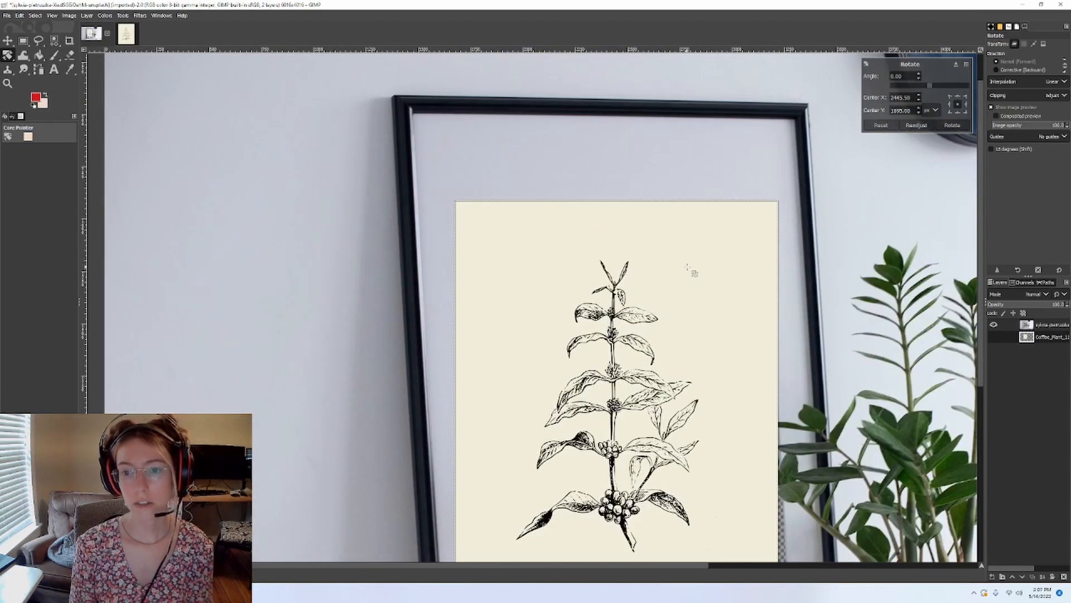
{"action": "scroll", "coordinate": [689, 271], "scroll_direction": "down", "scroll_amount": 3}
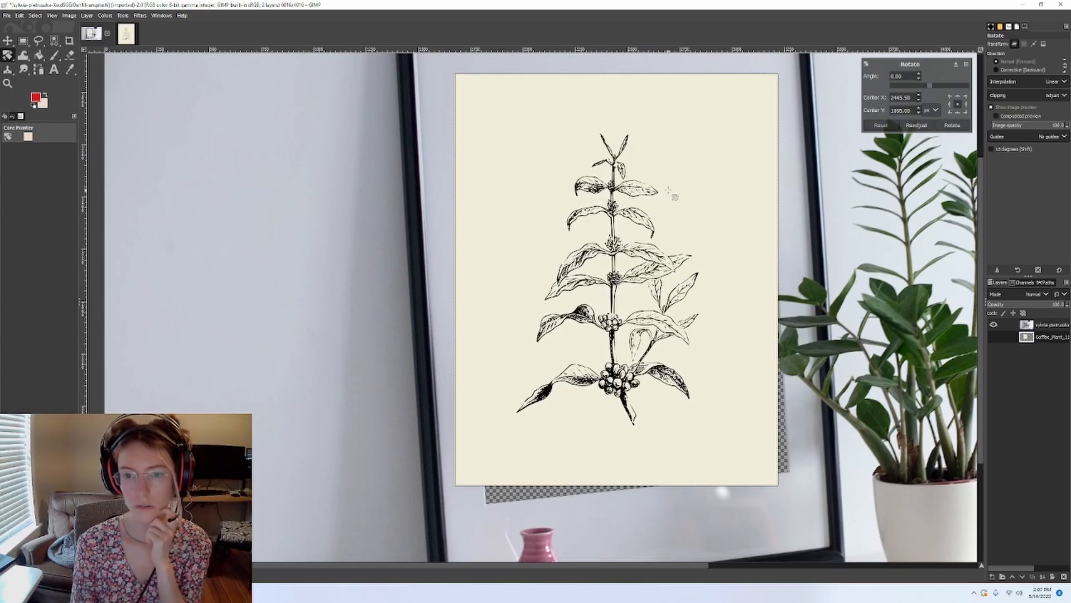
{"action": "left_click_drag", "start_coordinate": [685, 173], "coordinate": [728, 208]}
{"action": "left_click_drag", "start_coordinate": [648, 154], "coordinate": [664, 197]}
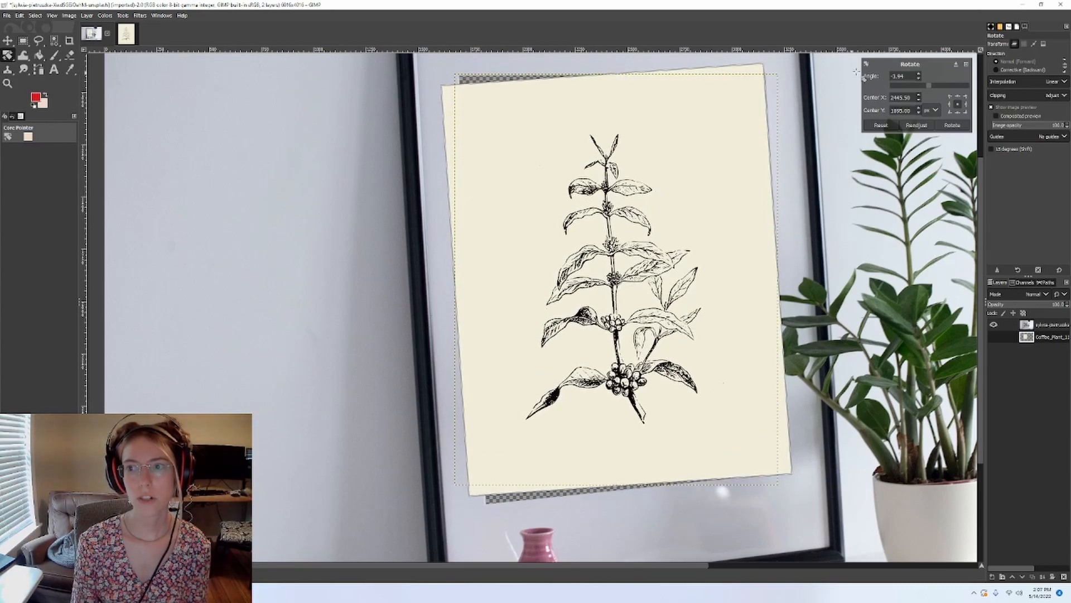
{"action": "left_click", "coordinate": [955, 125]}
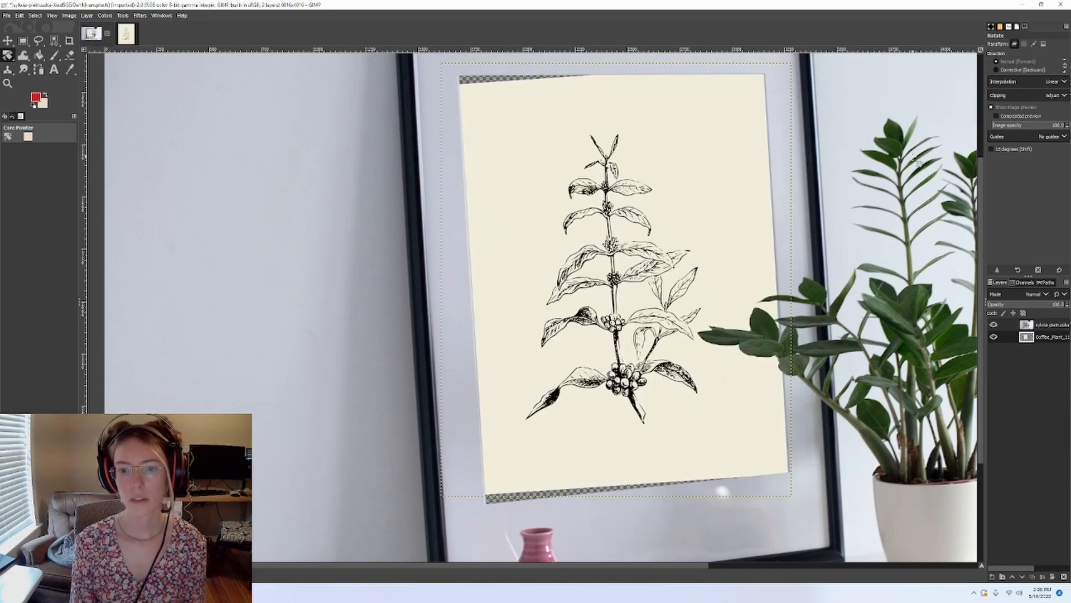
Adjust the drawing's four corners with the Perspective tool until it fully covers the frame's opening, and apply the transform
{"action": "scroll", "coordinate": [699, 198], "scroll_direction": "down", "scroll_amount": 3}
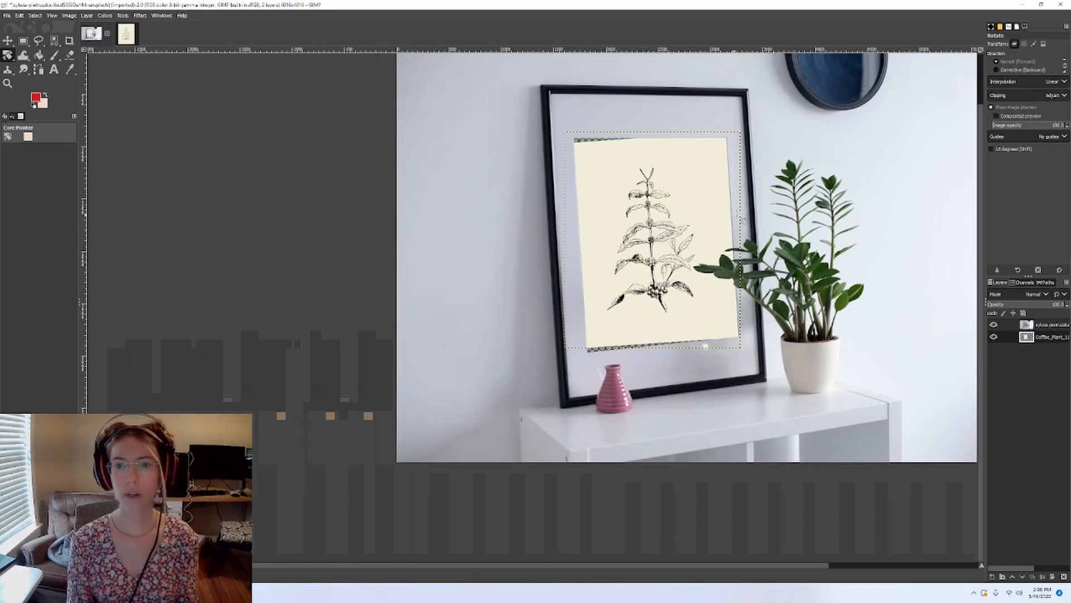
{"action": "scroll", "coordinate": [831, 219], "scroll_direction": "up", "scroll_amount": 1}
{"action": "scroll", "coordinate": [831, 218], "scroll_direction": "down", "scroll_amount": 2}
{"action": "scroll", "coordinate": [835, 223], "scroll_direction": "up", "scroll_amount": 1}
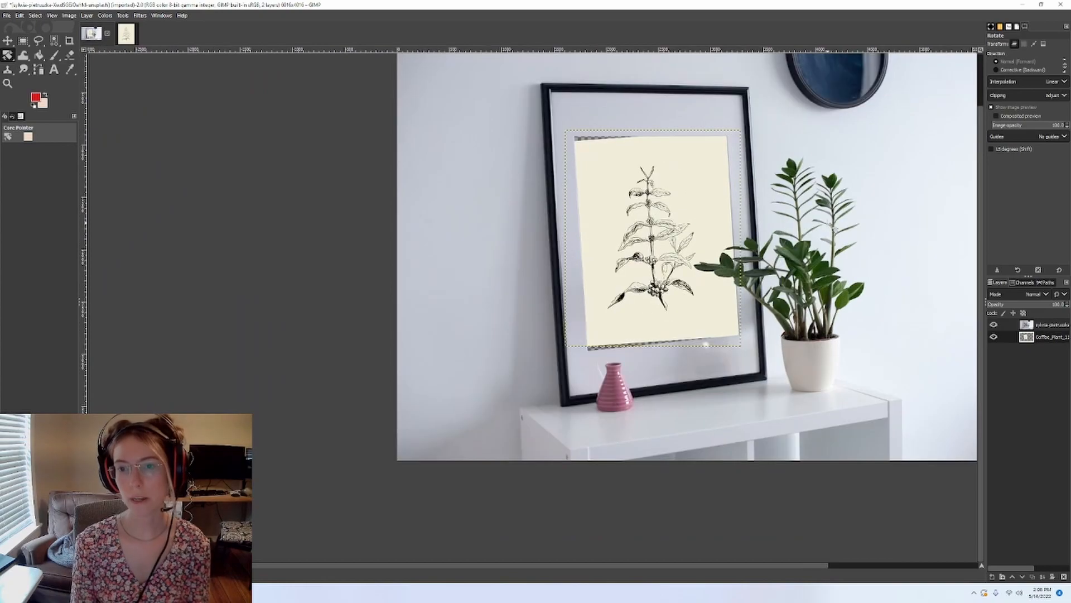
{"action": "key", "text": "shift+p"}
{"action": "left_click", "coordinate": [831, 170]}
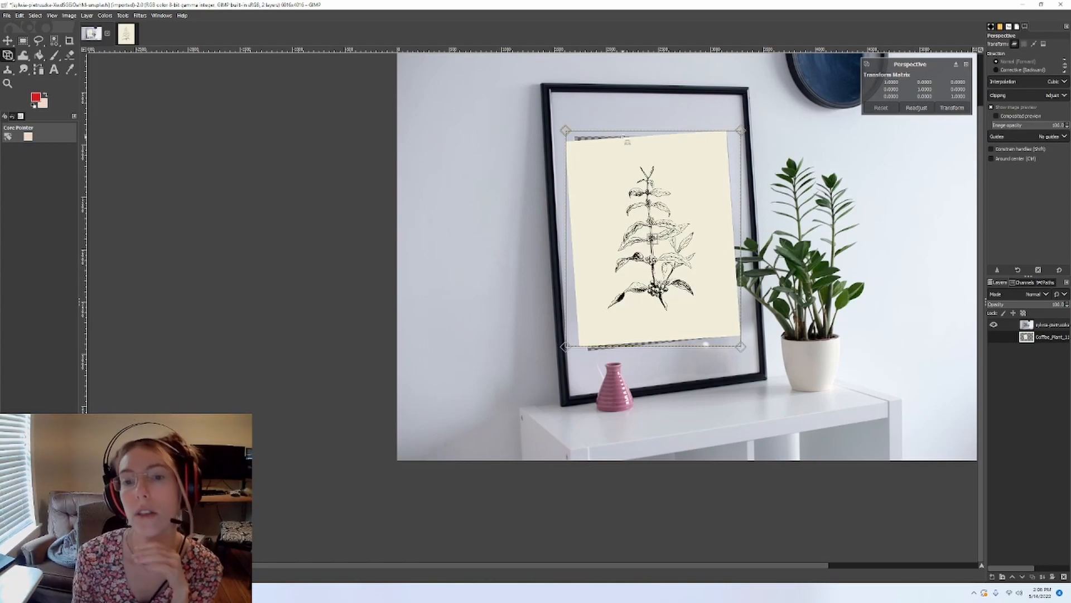
{"action": "mouse_move", "coordinate": [565, 131]}
{"action": "left_mouse_down"}
{"action": "mouse_move", "coordinate": [555, 184]}
{"action": "mouse_move", "coordinate": [409, 317]}
{"action": "mouse_move", "coordinate": [450, 175]}
{"action": "mouse_move", "coordinate": [583, 139]}
{"action": "mouse_move", "coordinate": [600, 193]}
{"action": "mouse_move", "coordinate": [533, 245]}
{"action": "mouse_move", "coordinate": [564, 190]}
{"action": "mouse_move", "coordinate": [571, 123]}
{"action": "left_mouse_up"}
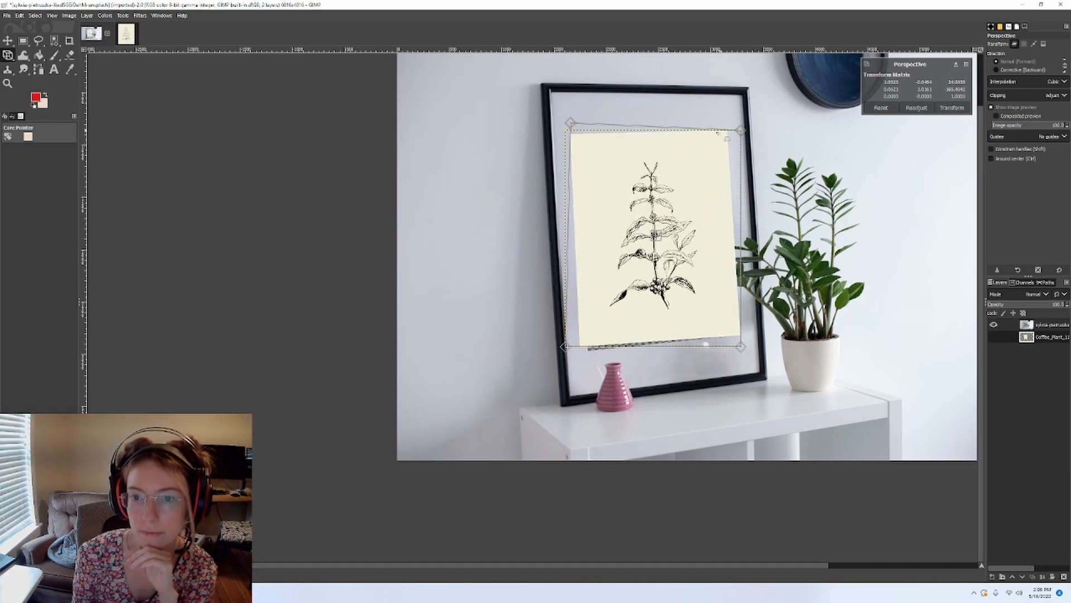
{"action": "left_click_drag", "start_coordinate": [740, 130], "coordinate": [744, 134]}
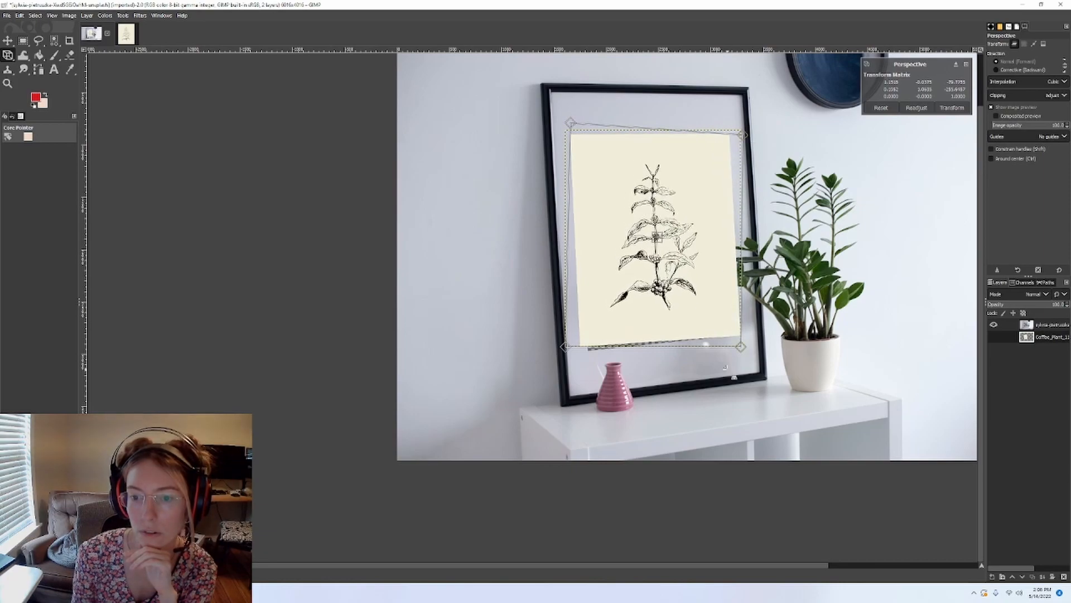
{"action": "left_click_drag", "start_coordinate": [745, 345], "coordinate": [748, 347]}
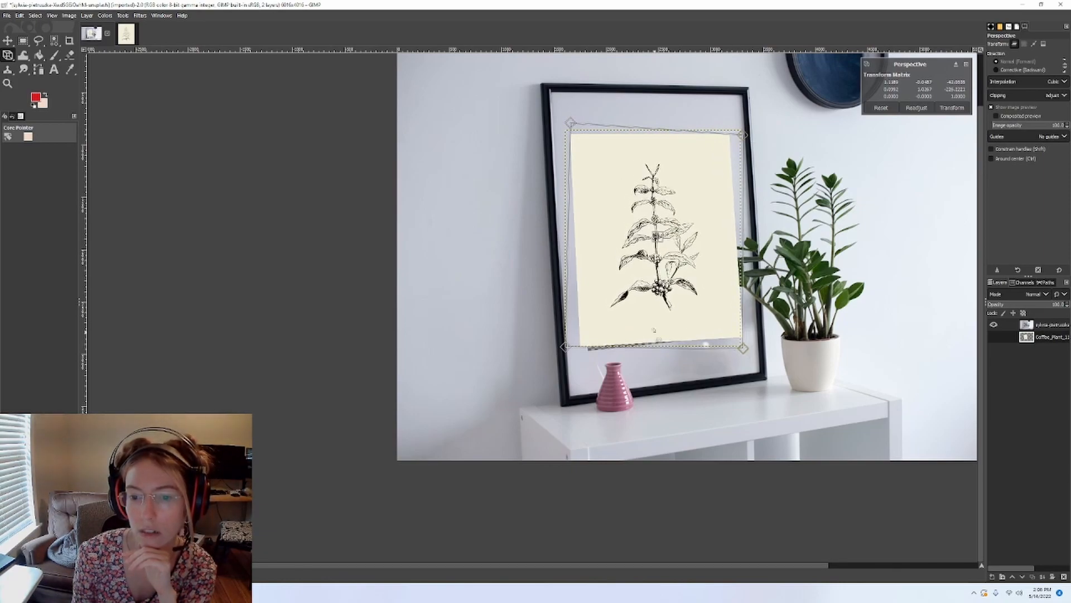
{"action": "left_click_drag", "start_coordinate": [559, 347], "coordinate": [572, 354]}
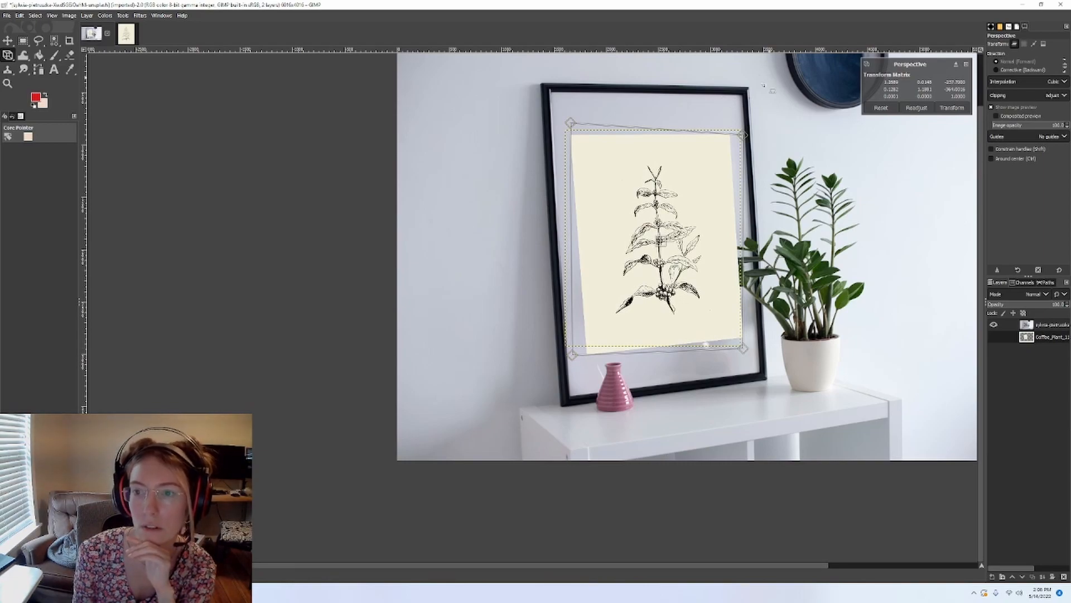
{"action": "left_click_drag", "start_coordinate": [577, 366], "coordinate": [500, 410]}
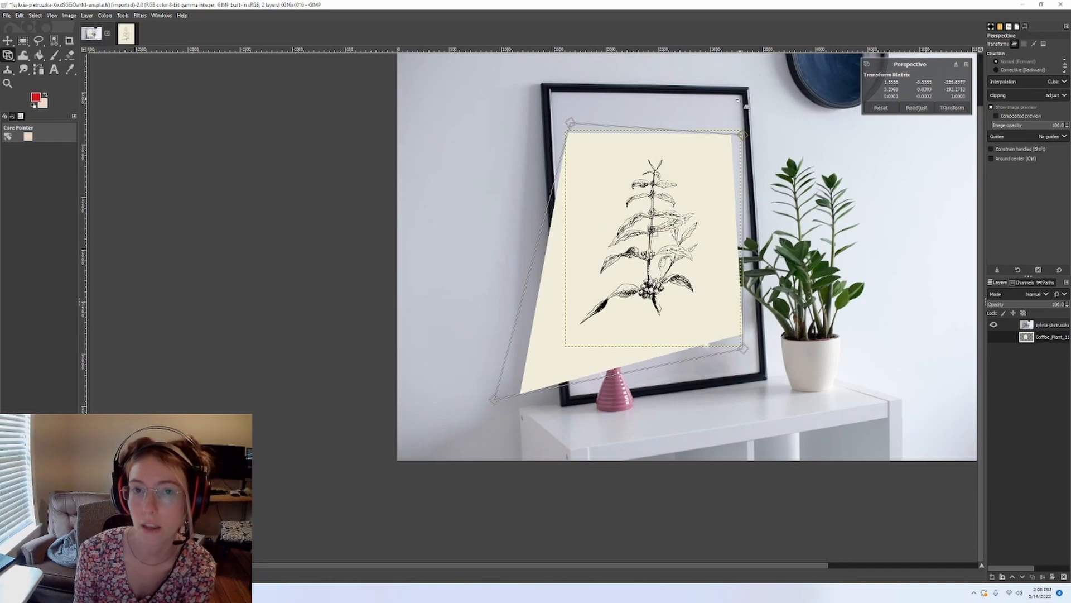
{"action": "key", "text": "ctrl+z"}
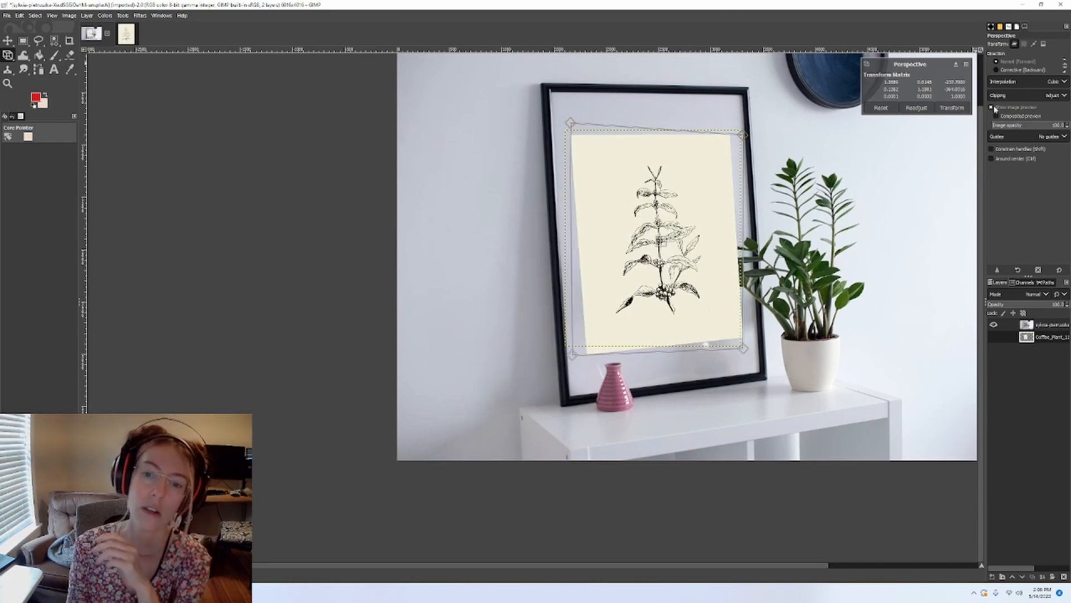
{"action": "left_click", "coordinate": [952, 109]}
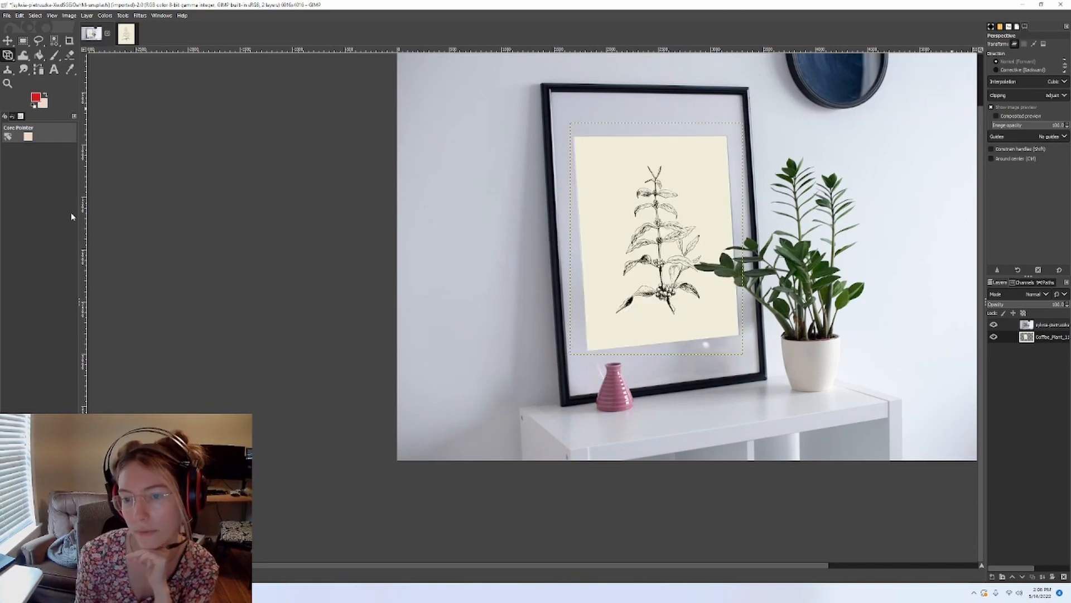
Sample the off-white wall colour beside the plant with the Color Picker as the foreground colour
{"action": "scroll", "coordinate": [725, 310], "scroll_direction": "right", "scroll_amount": 5}
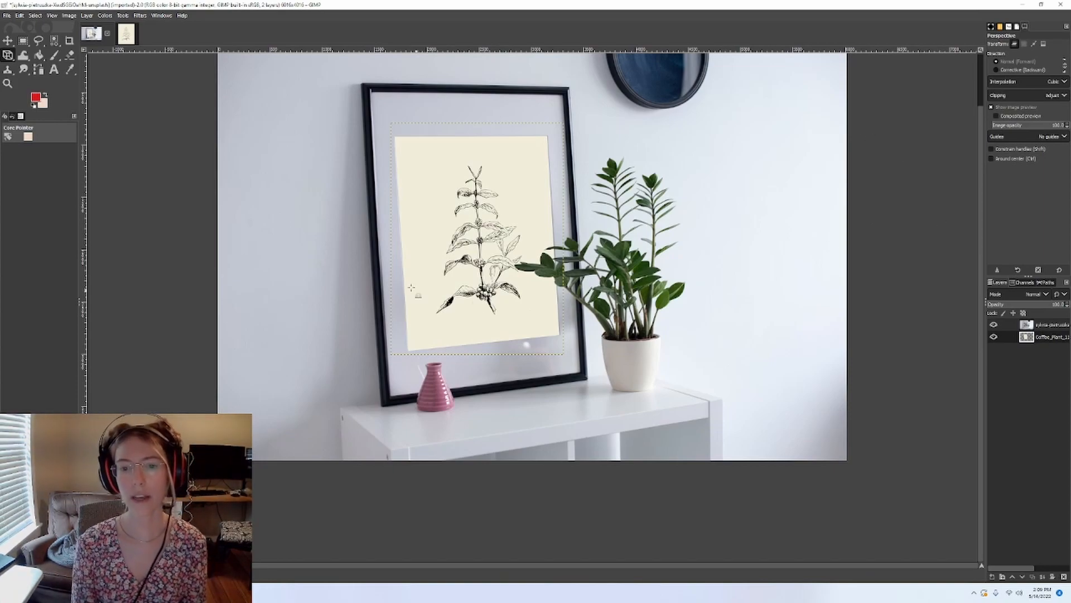
{"action": "scroll", "coordinate": [401, 275], "scroll_direction": "down", "scroll_amount": 1}
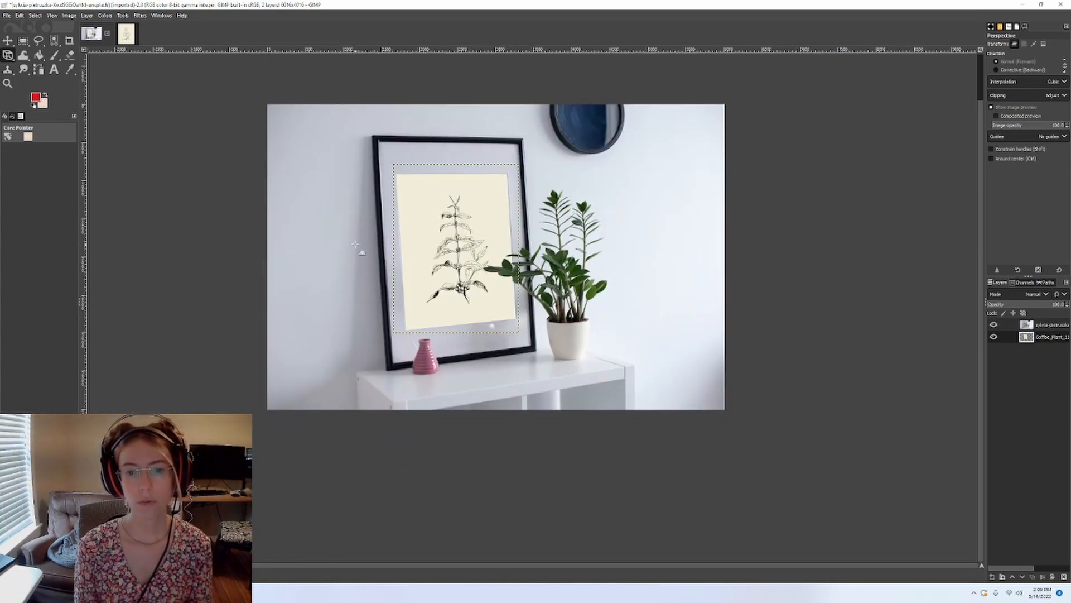
{"action": "scroll", "coordinate": [355, 244], "scroll_direction": "up", "scroll_amount": 1}
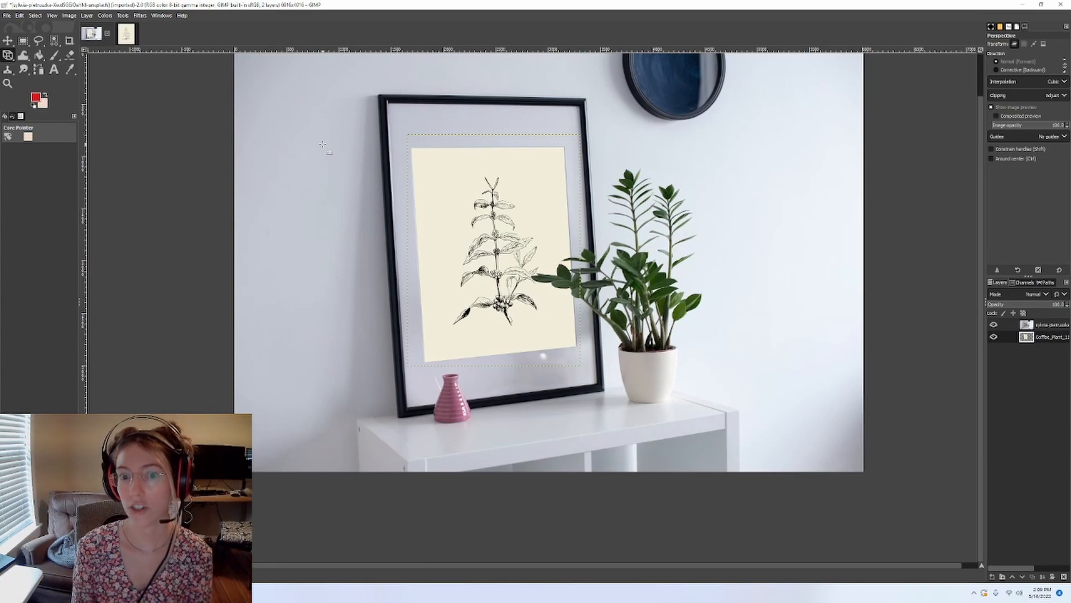
{"action": "scroll", "coordinate": [321, 165], "scroll_direction": "up", "scroll_amount": 2}
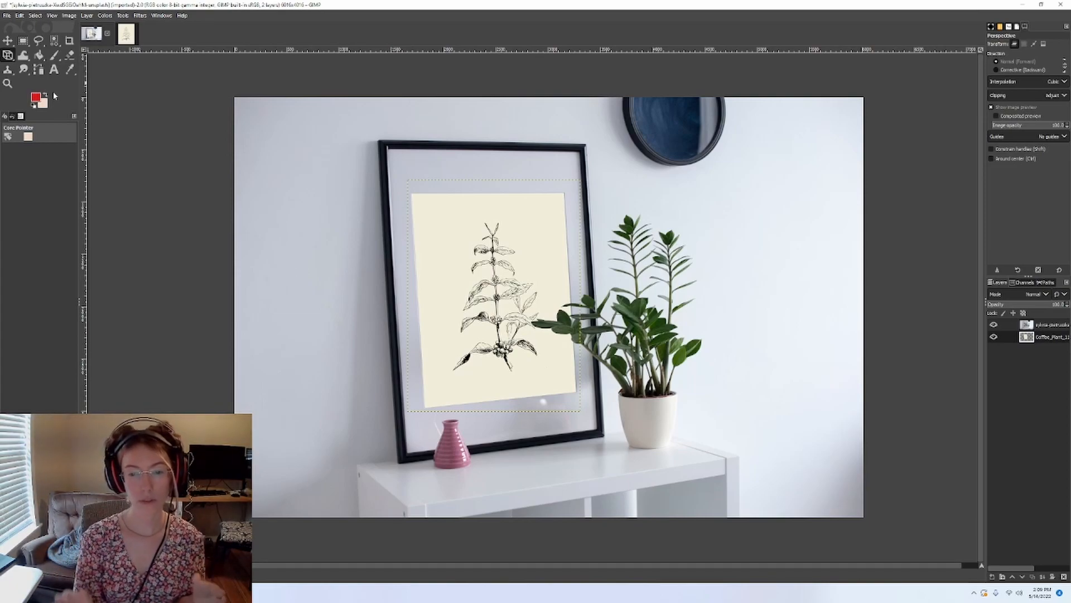
{"action": "left_click", "coordinate": [70, 69]}
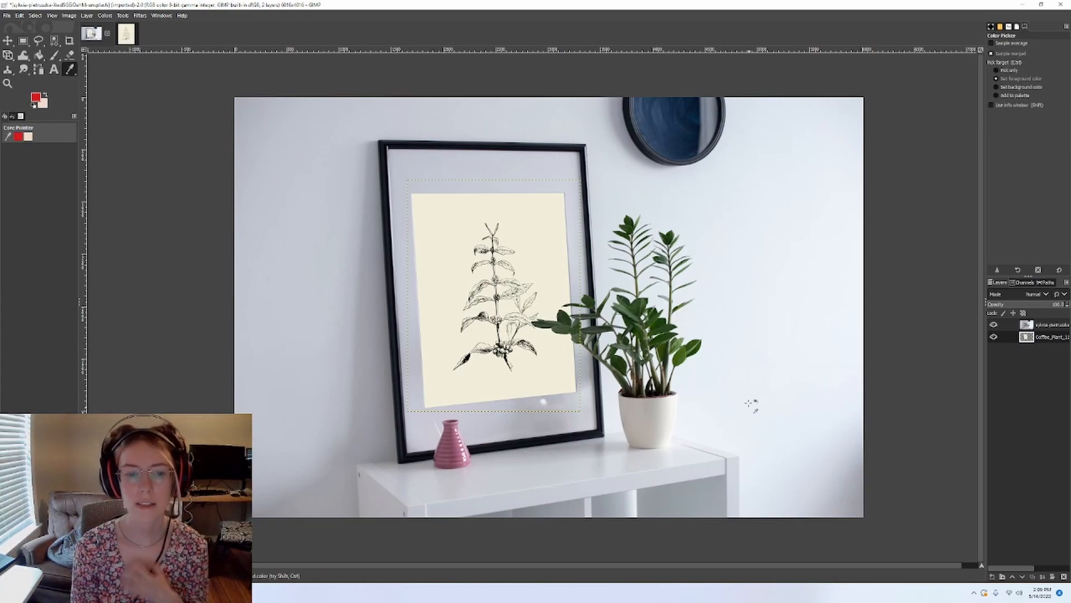
{"action": "left_click", "coordinate": [821, 370]}
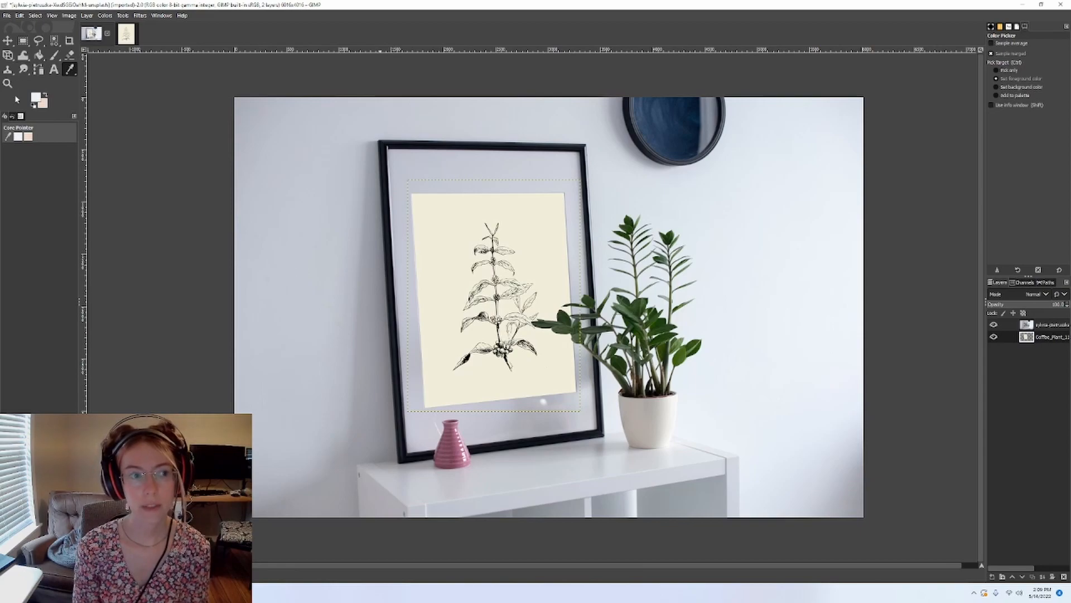
Inspect the sampled wall colour in an enlarged foreground colour editor, compare it with pure white, and leave without applying changes
{"action": "left_click", "coordinate": [36, 99]}
{"action": "left_click_drag", "start_coordinate": [95, 31], "coordinate": [697, 161]}
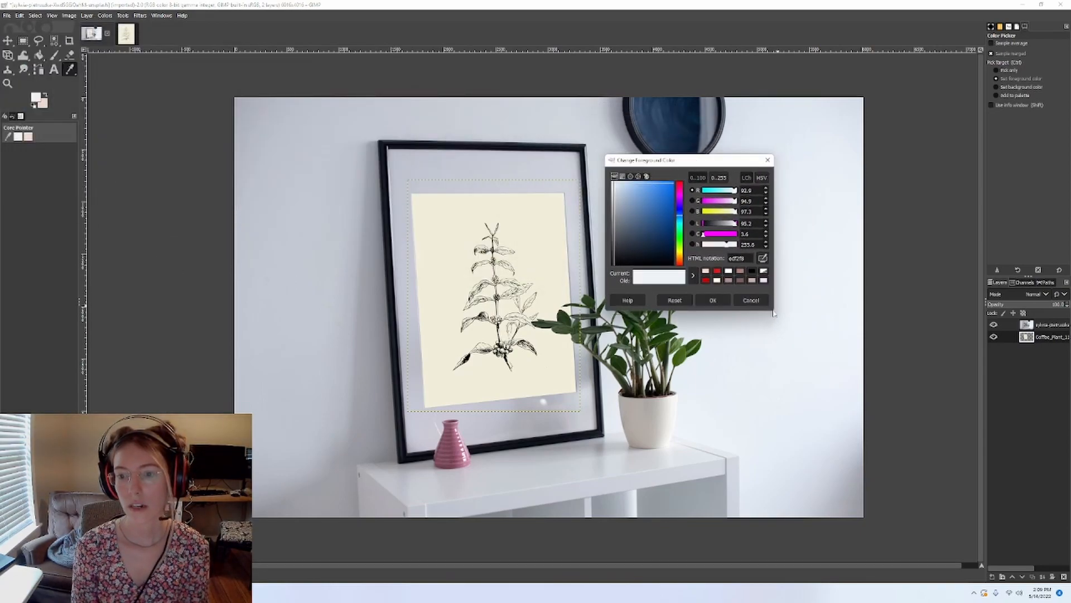
{"action": "left_click_drag", "start_coordinate": [606, 155], "coordinate": [353, 52]}
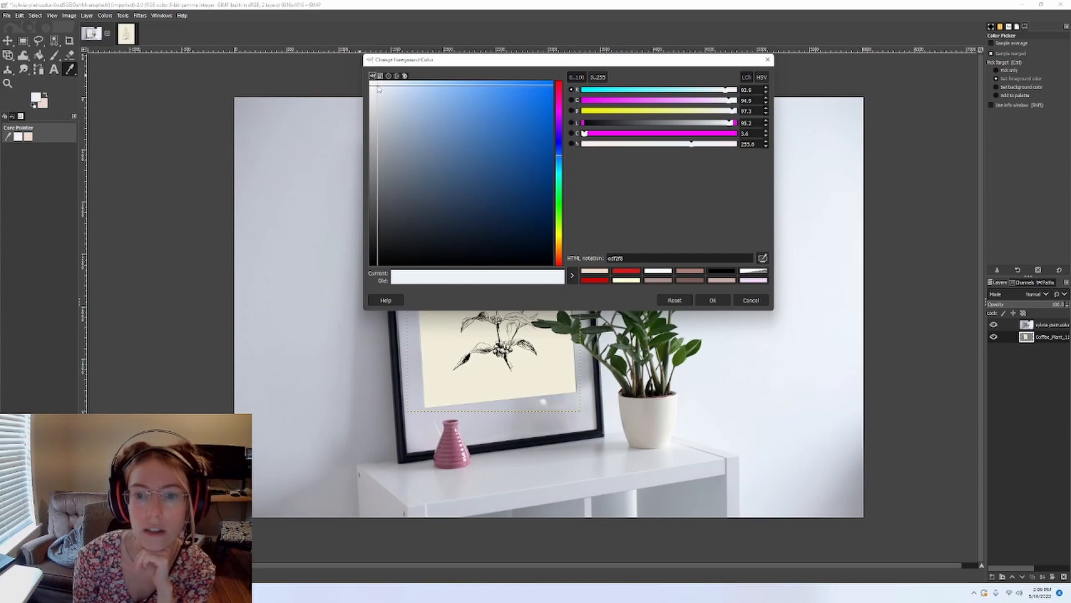
{"action": "left_click_drag", "start_coordinate": [629, 258], "coordinate": [596, 257]}
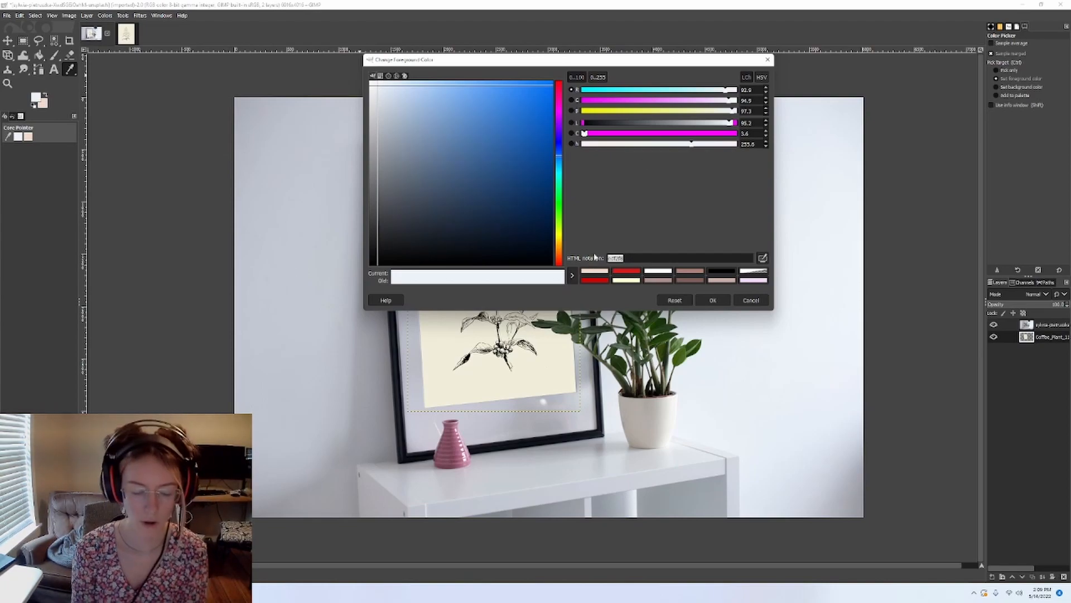
{"action": "left_click", "coordinate": [373, 86]}
{"action": "left_click_drag", "start_coordinate": [373, 87], "coordinate": [370, 82]}
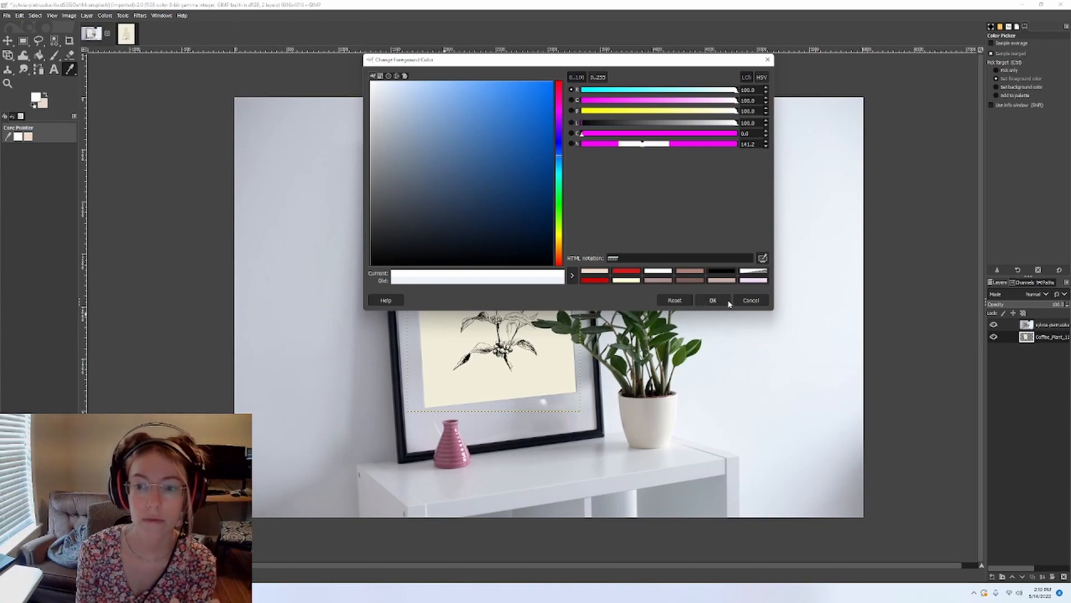
{"action": "left_click", "coordinate": [751, 301]}
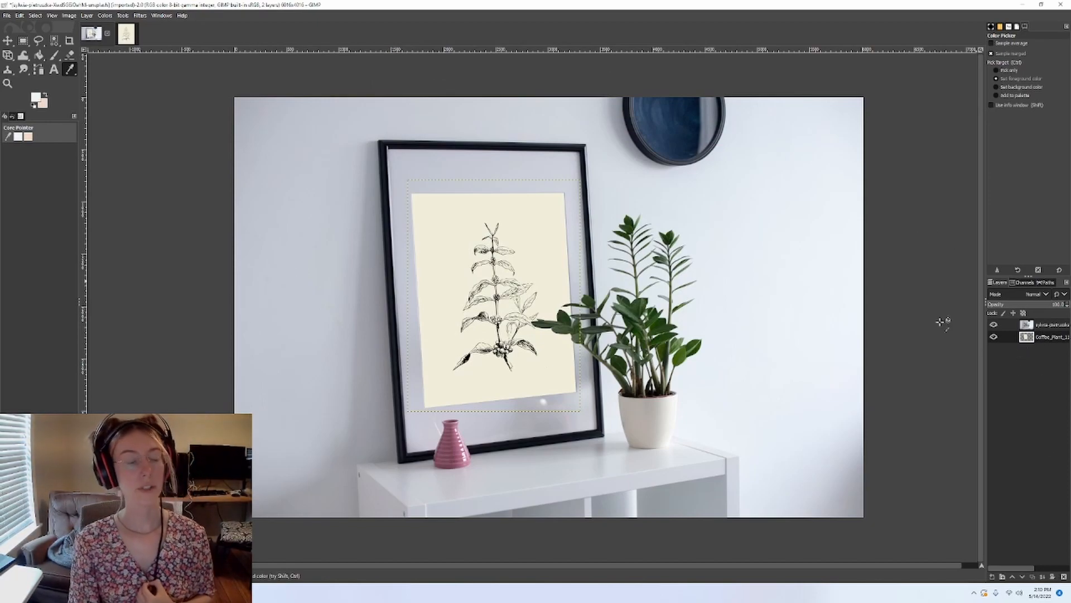
Darken the botanical drawing layer with an Exposure adjustment of about -0.465 and apply it
{"action": "left_click", "coordinate": [103, 15]}
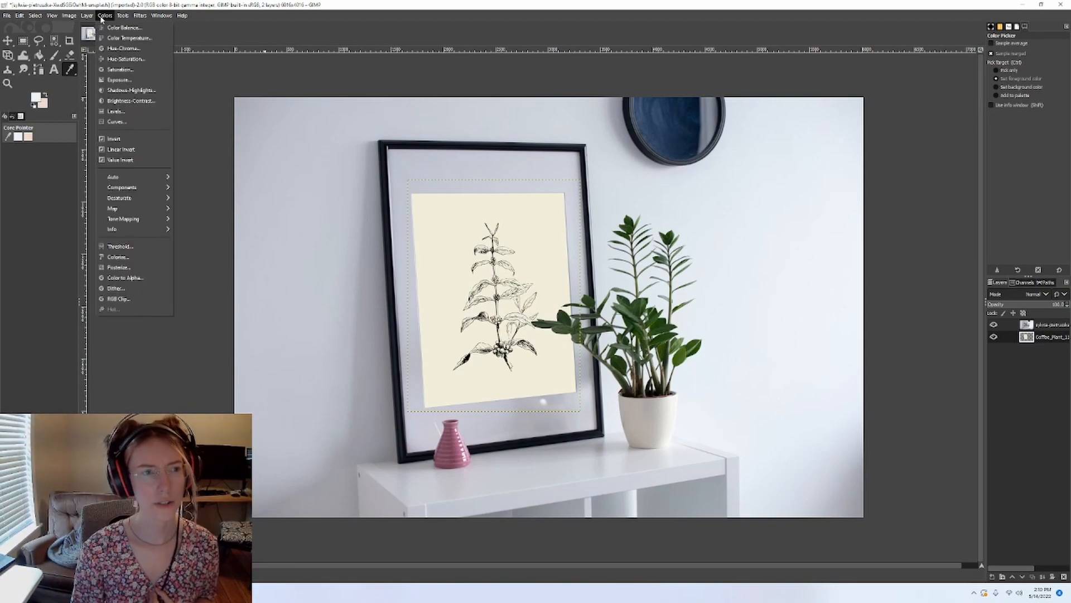
{"action": "left_click", "coordinate": [134, 80]}
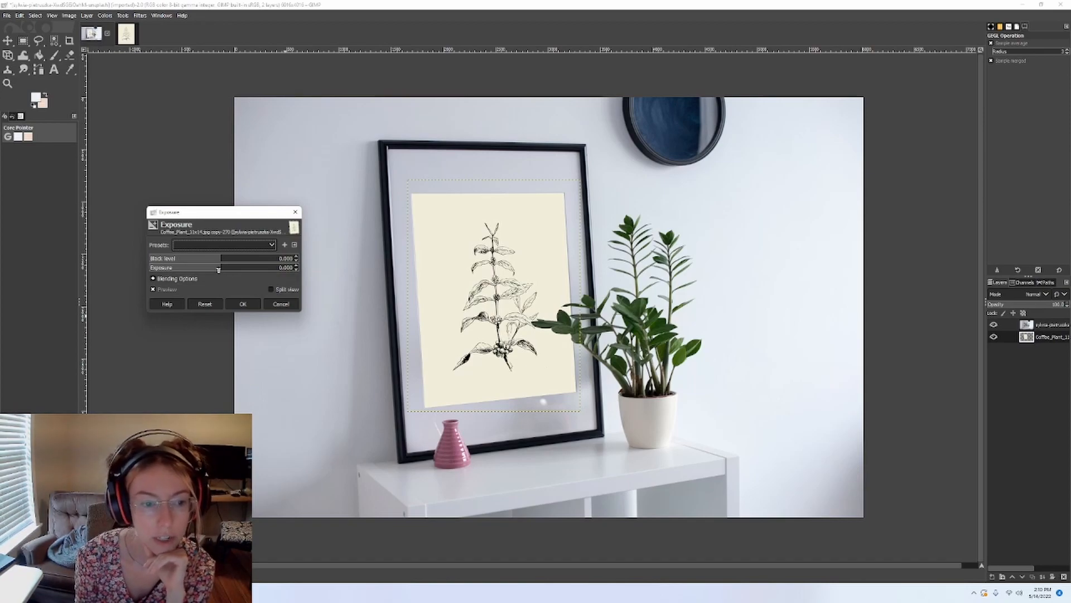
{"action": "left_click", "coordinate": [218, 269]}
{"action": "left_click_drag", "start_coordinate": [219, 269], "coordinate": [218, 268]}
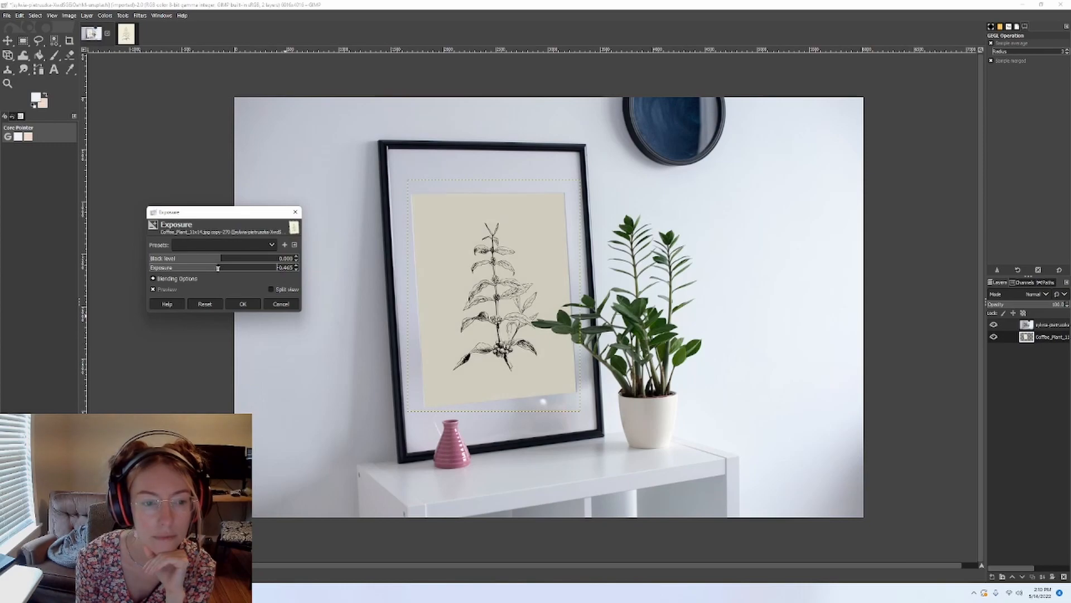
{"action": "left_click", "coordinate": [243, 303]}
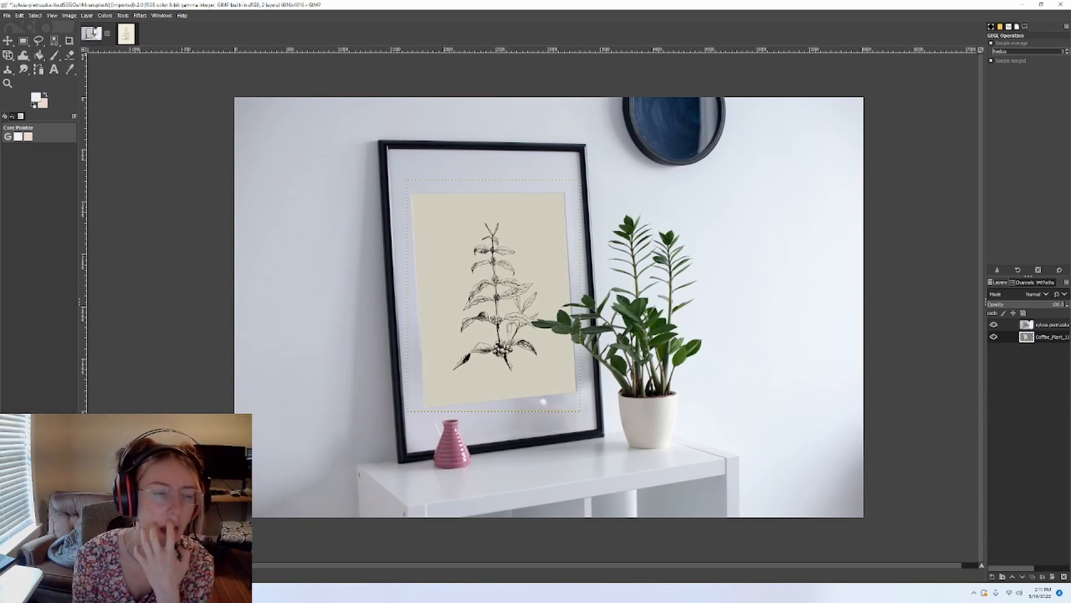
Cool the drawing with Color Temperature, original about 7003 K and intended about 6483 K, and apply it
{"action": "left_click", "coordinate": [106, 16]}
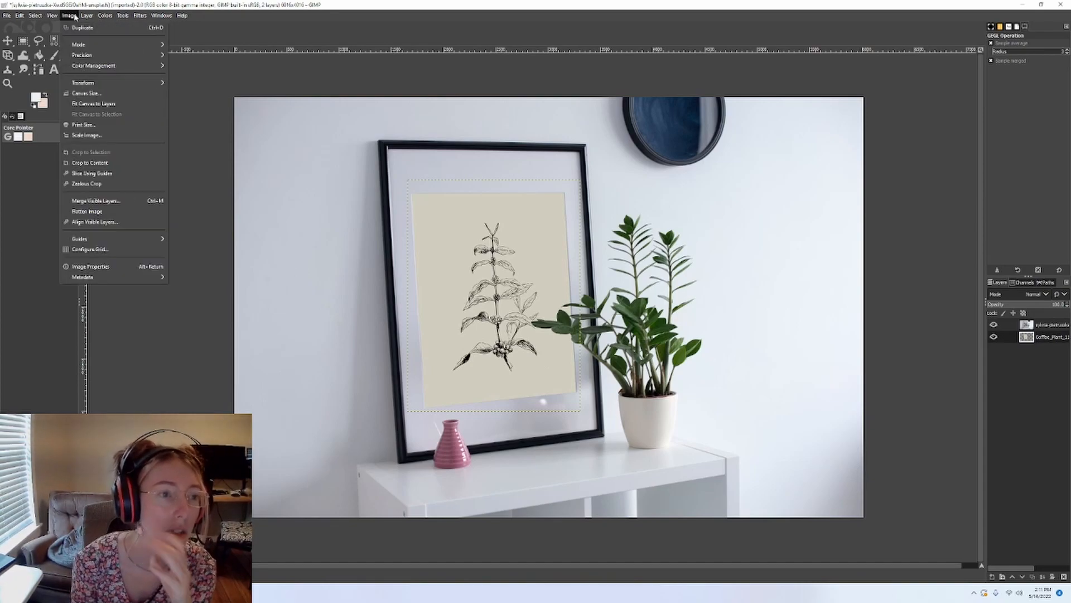
{"action": "left_click", "coordinate": [112, 38]}
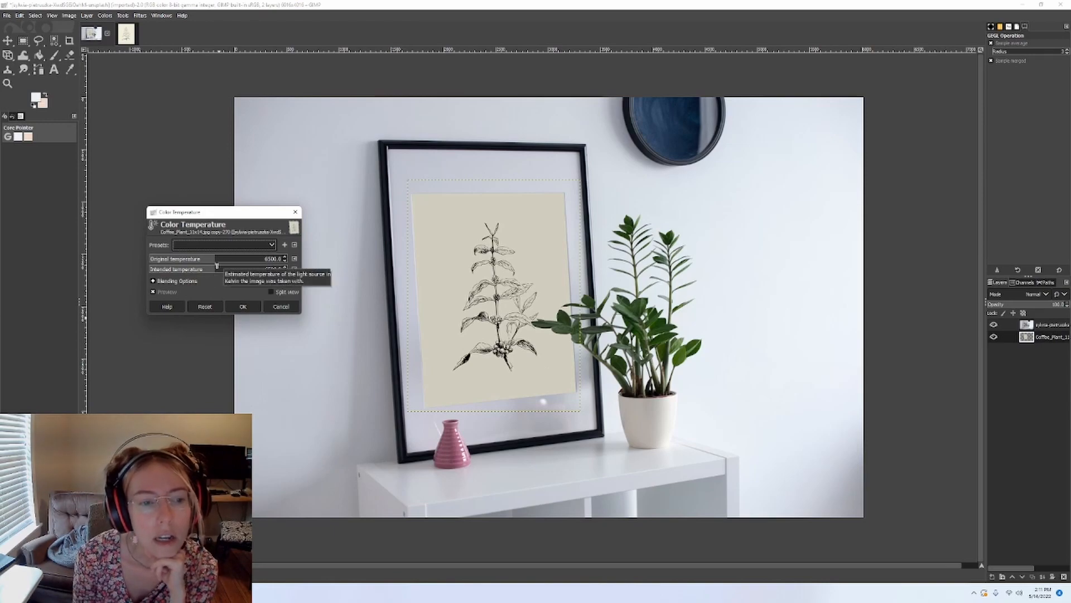
{"action": "left_click", "coordinate": [215, 261]}
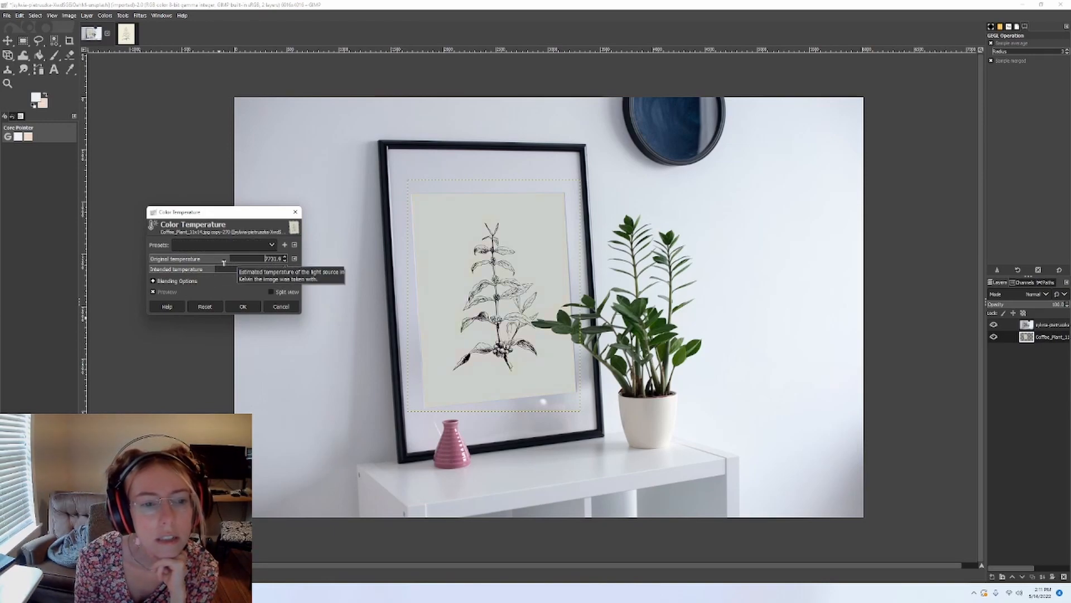
{"action": "mouse_move", "coordinate": [219, 270]}
{"action": "left_mouse_down"}
{"action": "mouse_move", "coordinate": [231, 271]}
{"action": "mouse_move", "coordinate": [203, 270]}
{"action": "mouse_move", "coordinate": [227, 263]}
{"action": "left_mouse_up"}
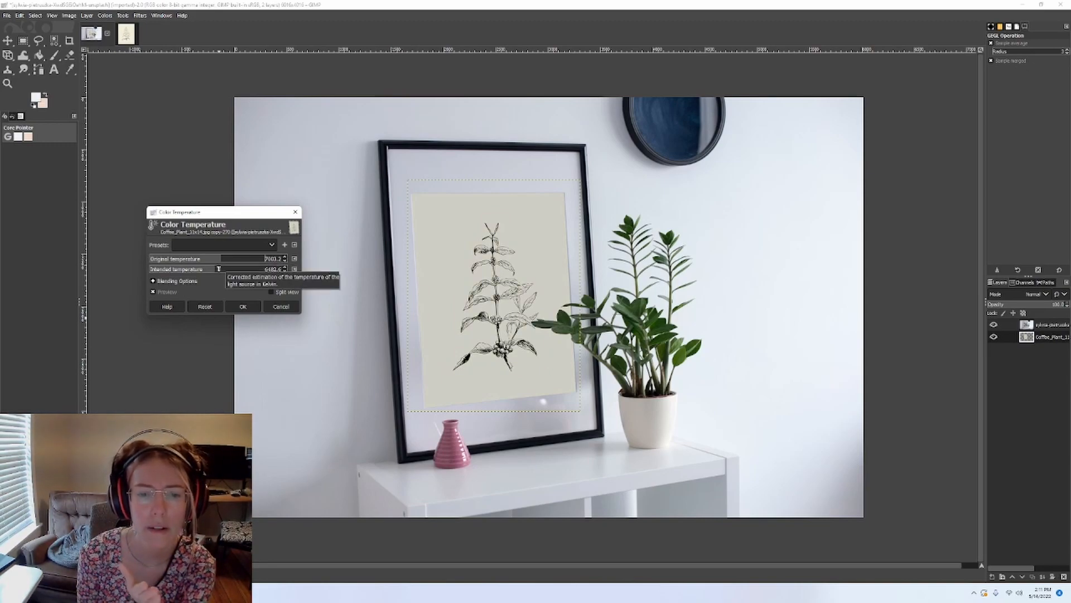
{"action": "left_click", "coordinate": [243, 306]}
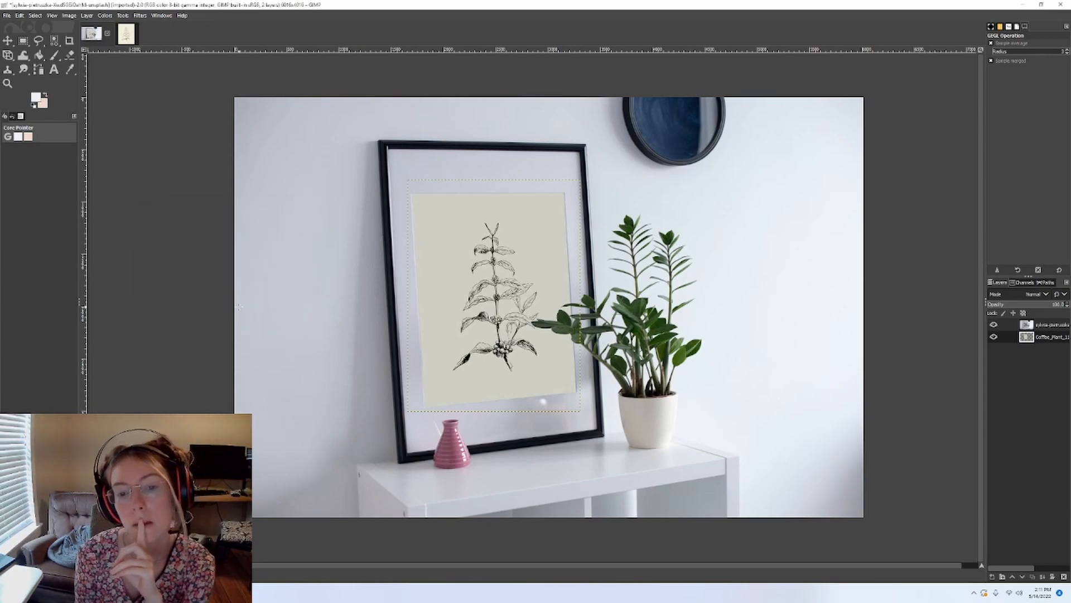
Select the room photo layer, check the frame's cut-out edge up close, and open a Drop Shadow filter for the layer
{"action": "left_click", "coordinate": [1046, 325]}
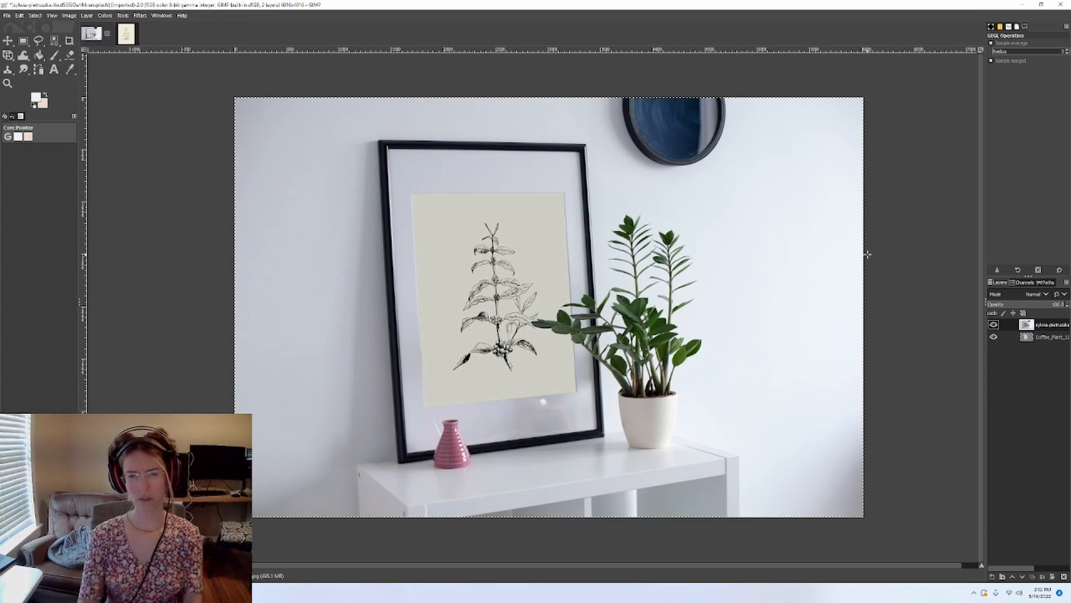
{"action": "scroll", "coordinate": [430, 197], "scroll_direction": "up", "scroll_amount": 6, "text": "ctrl"}
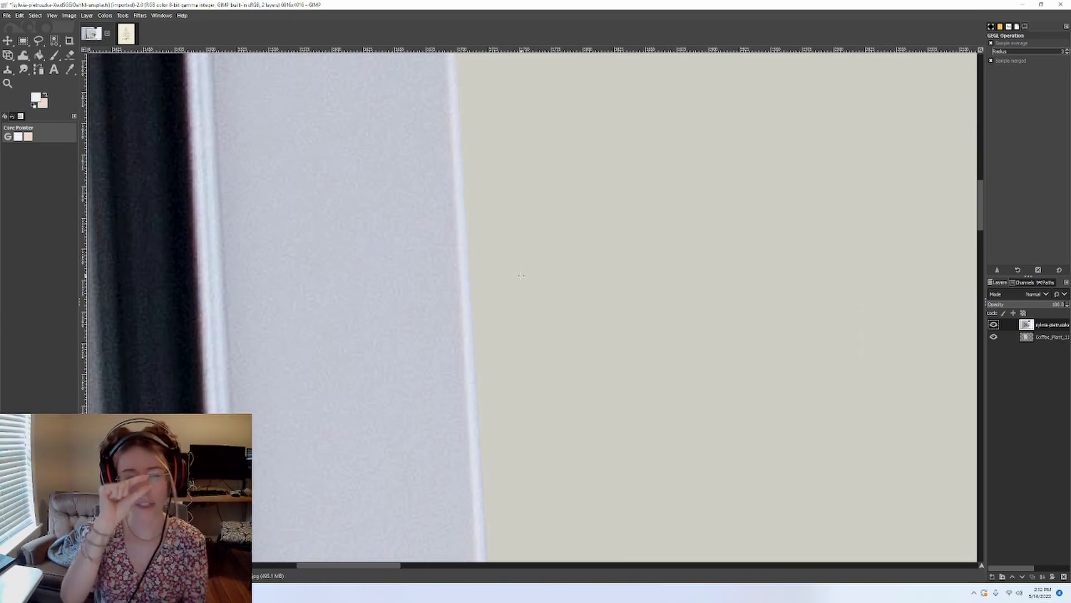
{"action": "scroll", "coordinate": [467, 275], "scroll_direction": "down", "scroll_amount": 5, "text": "ctrl"}
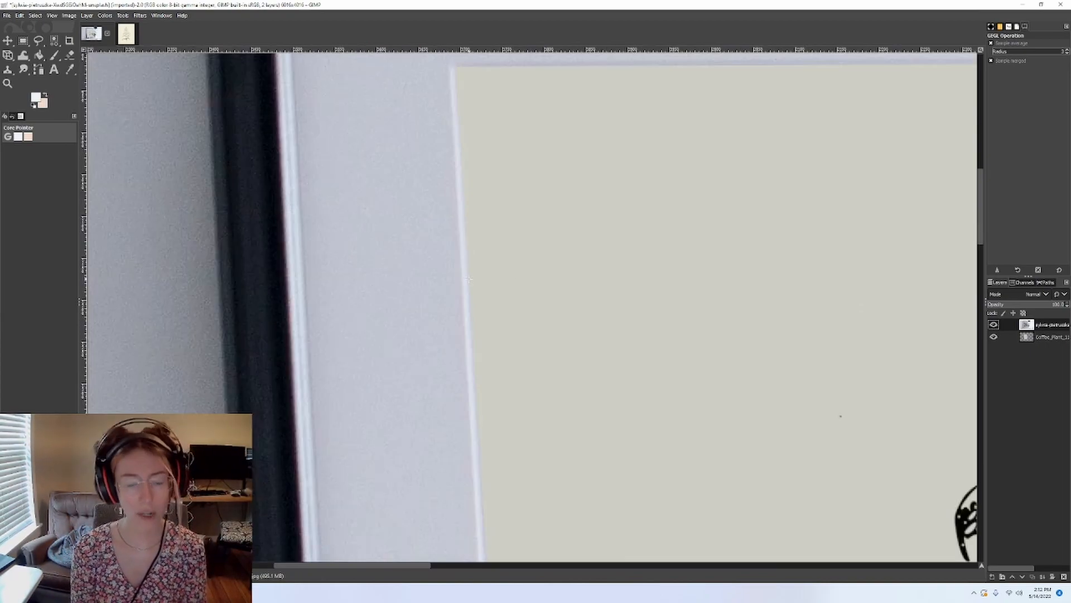
{"action": "scroll", "coordinate": [482, 298], "scroll_direction": "down", "scroll_amount": 3, "text": "ctrl"}
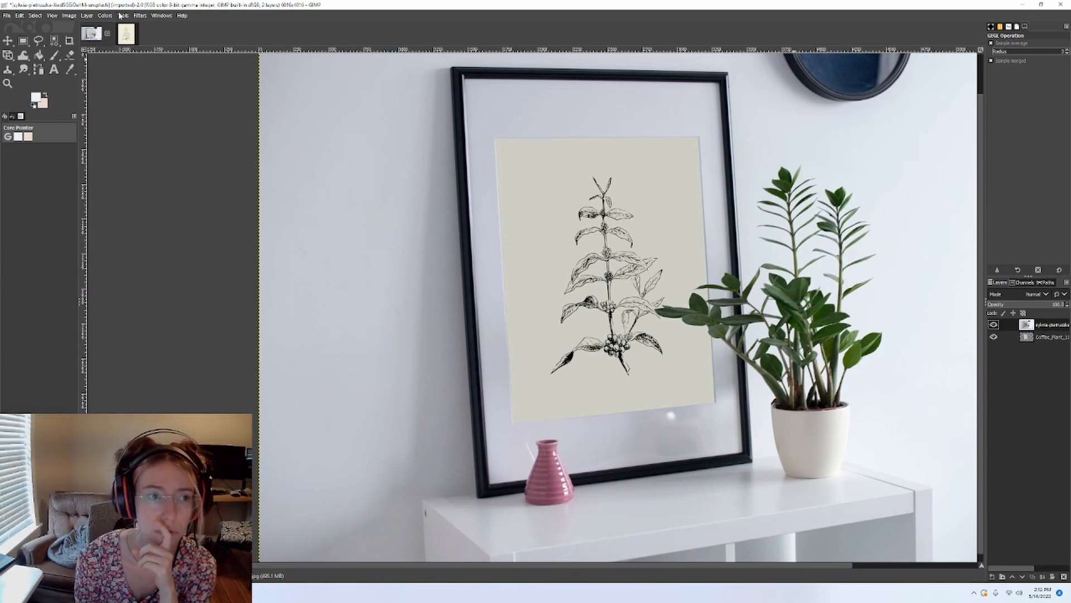
{"action": "left_click", "coordinate": [138, 15]}
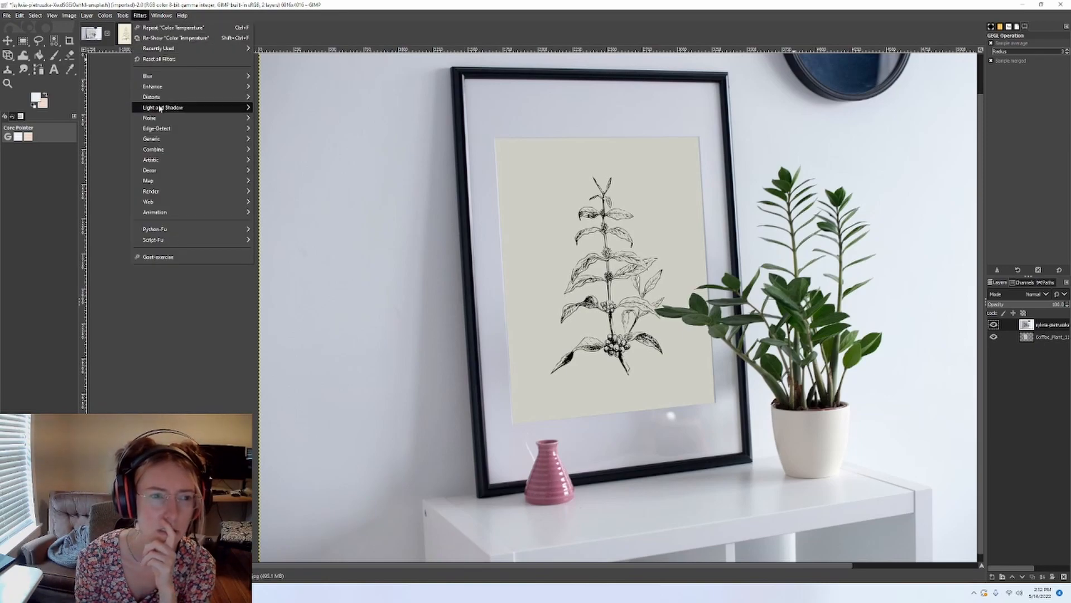
{"action": "mouse_move", "coordinate": [160, 110]}
{"action": "left_click", "coordinate": [282, 176]}
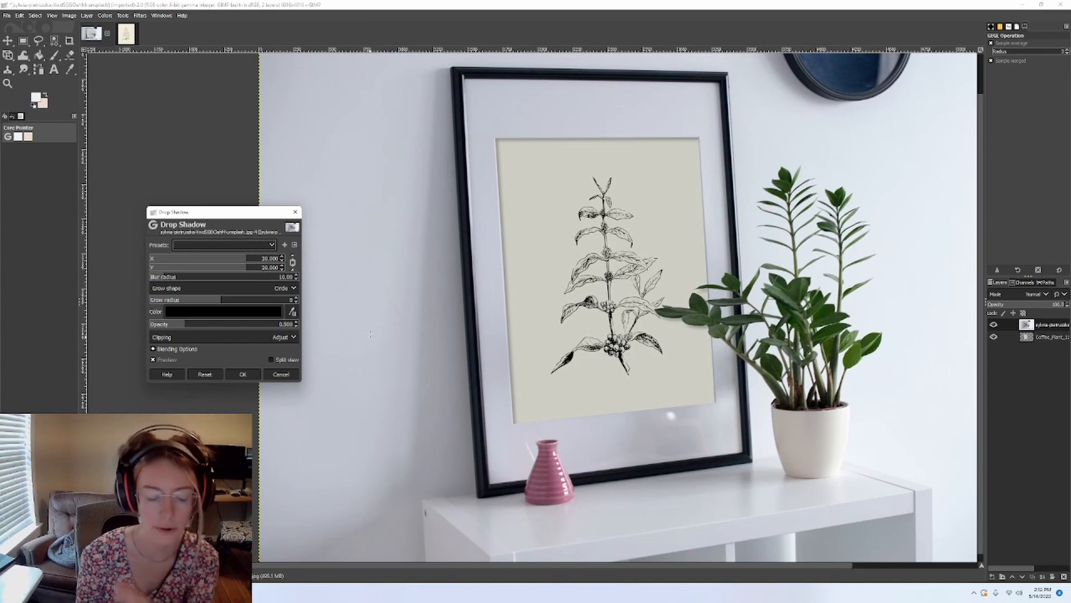
{"action": "scroll", "coordinate": [371, 322], "scroll_direction": "down", "scroll_amount": 1}
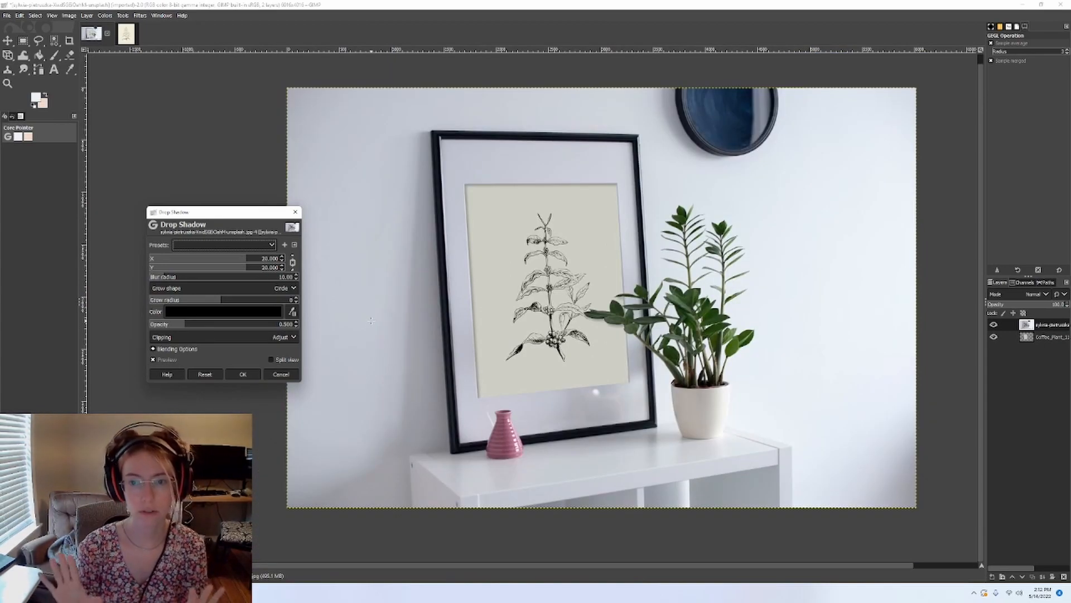
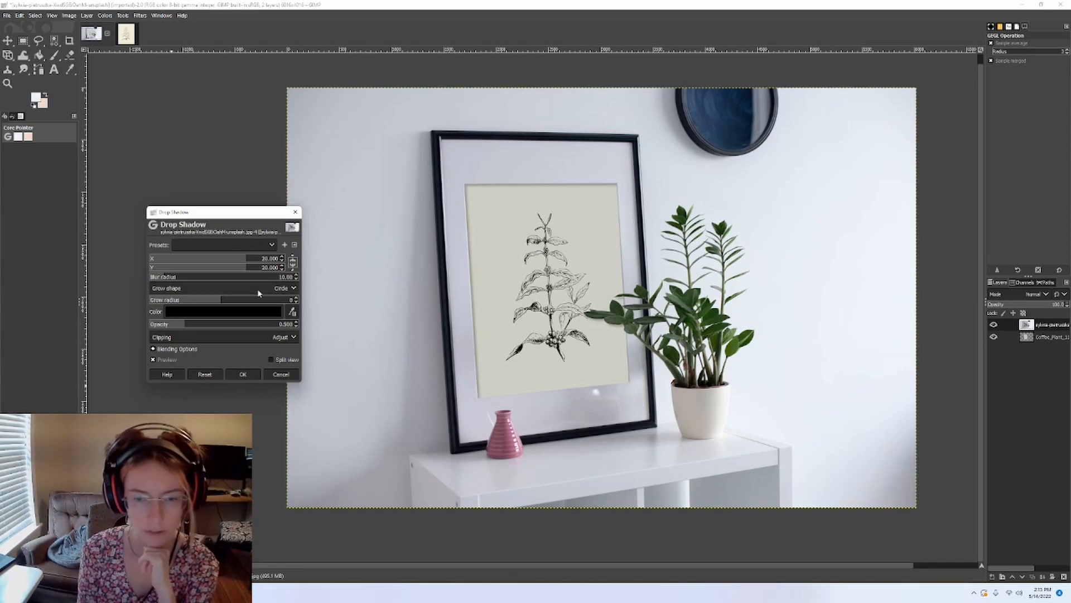
Set the drop shadow's unlinked offsets to about 1.29 horizontally and about 1.81 vertically
{"action": "left_click", "coordinate": [220, 260]}
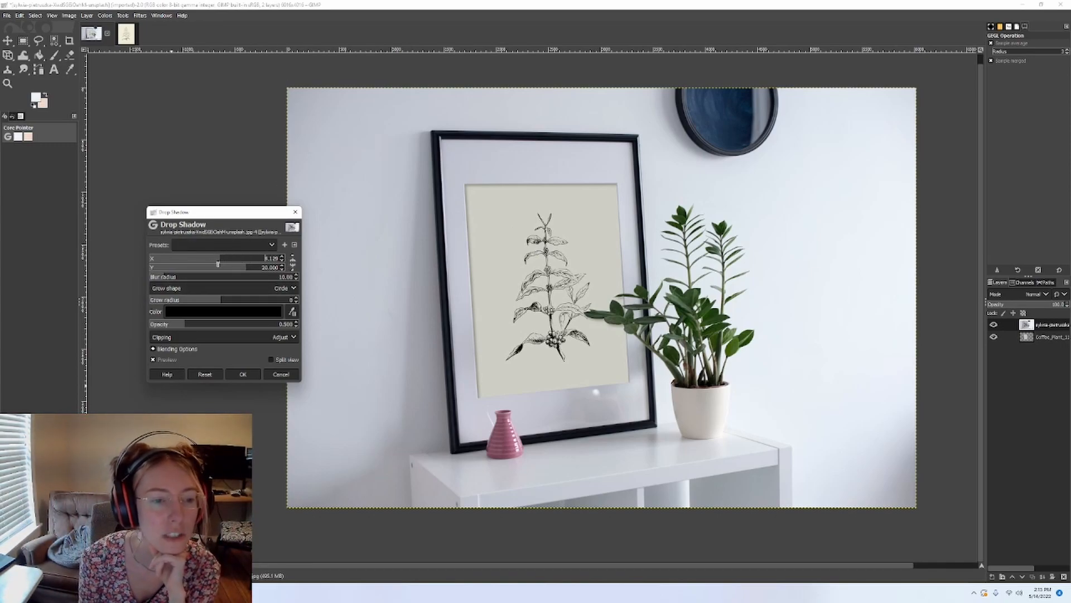
{"action": "left_click", "coordinate": [202, 268]}
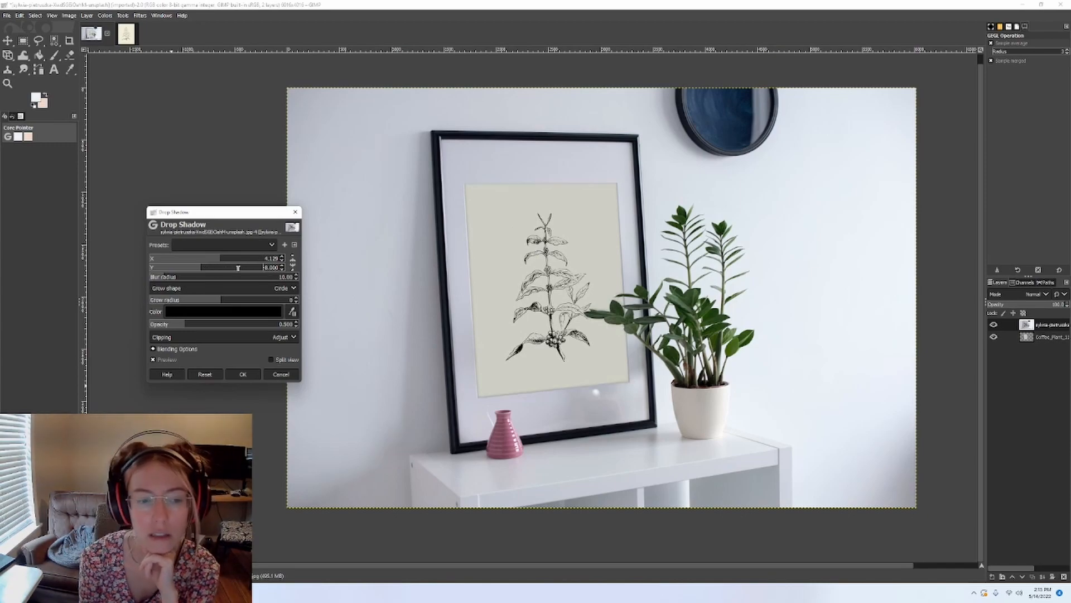
{"action": "left_click", "coordinate": [221, 268]}
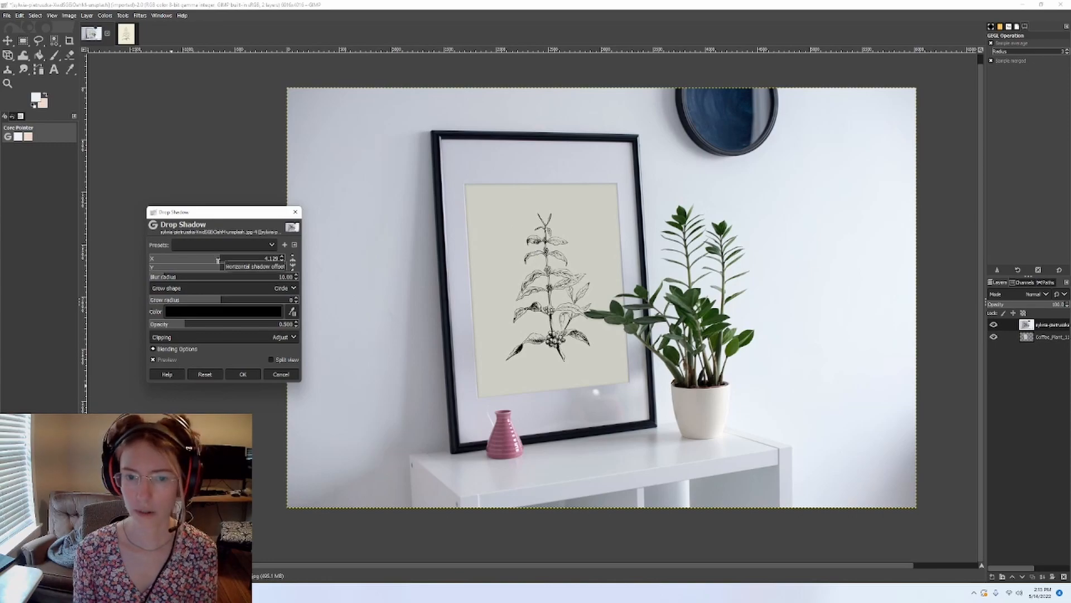
{"action": "left_click_drag", "start_coordinate": [221, 261], "coordinate": [243, 261]}
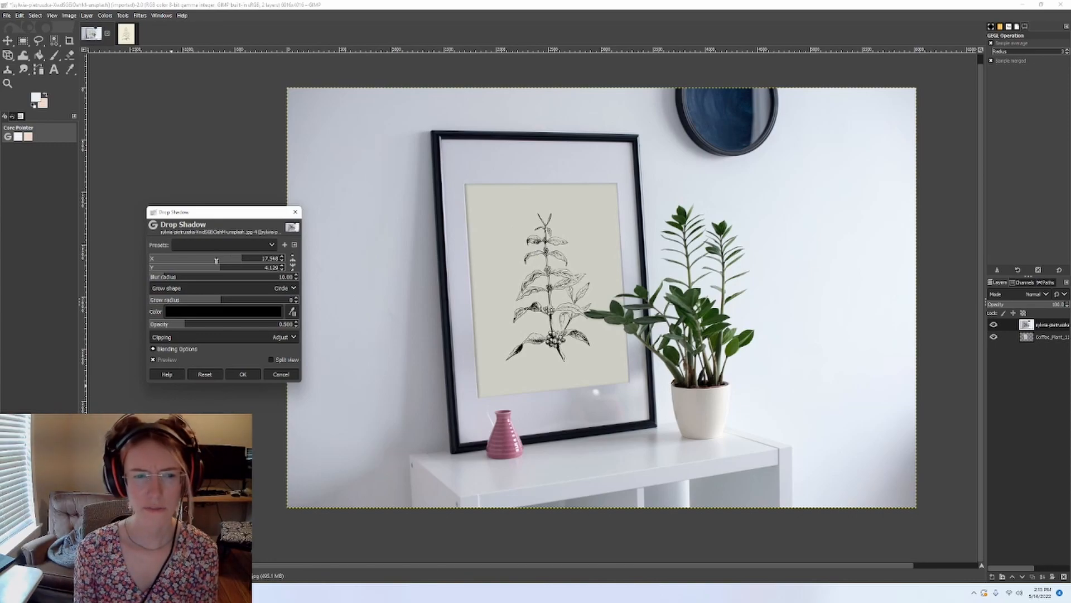
{"action": "left_click", "coordinate": [218, 259]}
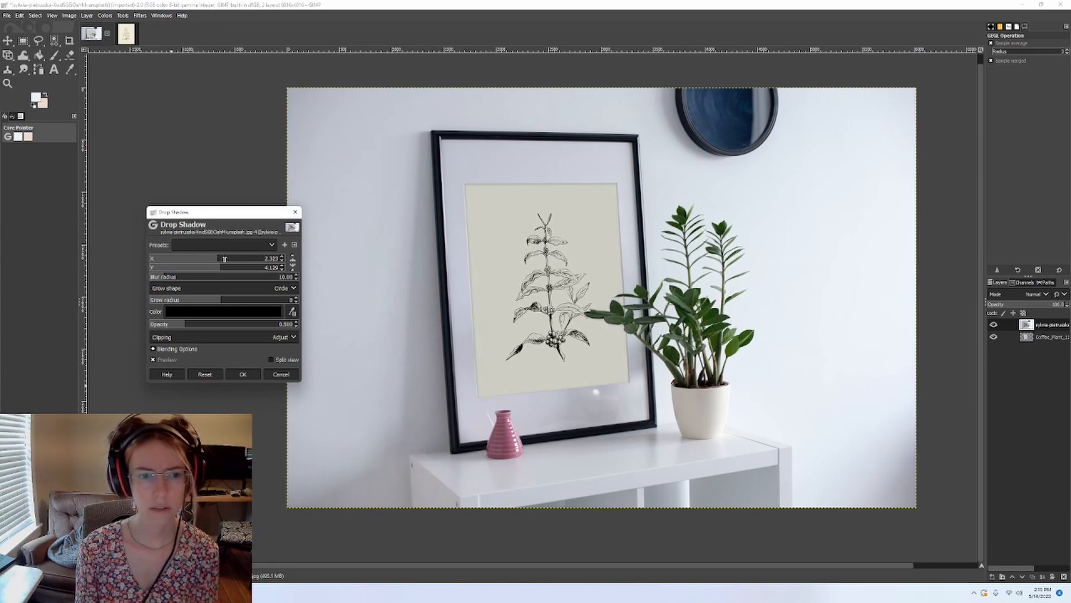
{"action": "left_click", "coordinate": [216, 259]}
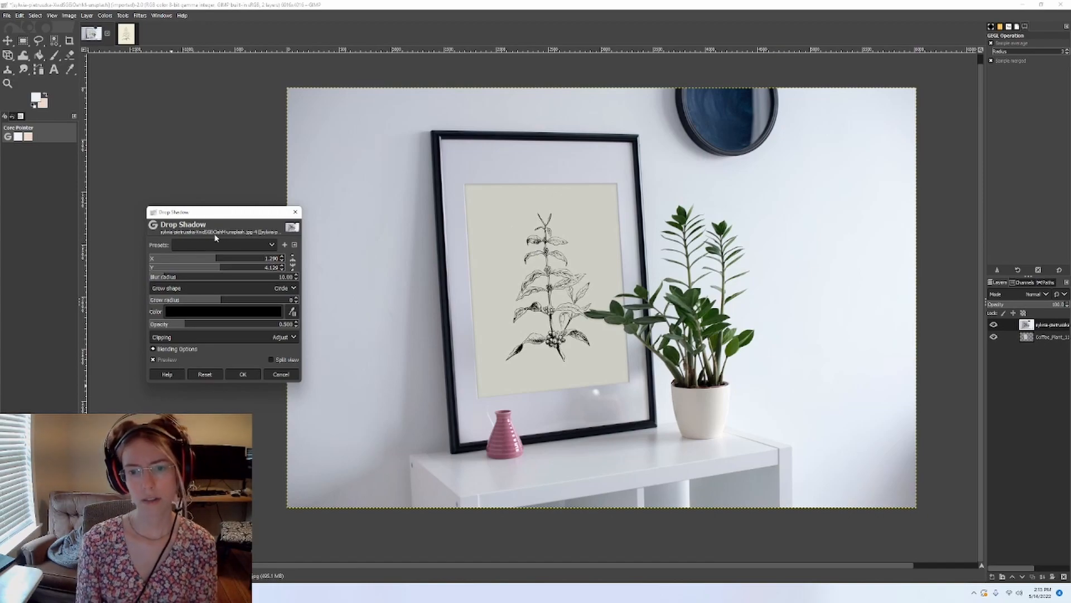
{"action": "left_click", "coordinate": [223, 270]}
{"action": "left_click_drag", "start_coordinate": [225, 270], "coordinate": [217, 271]}
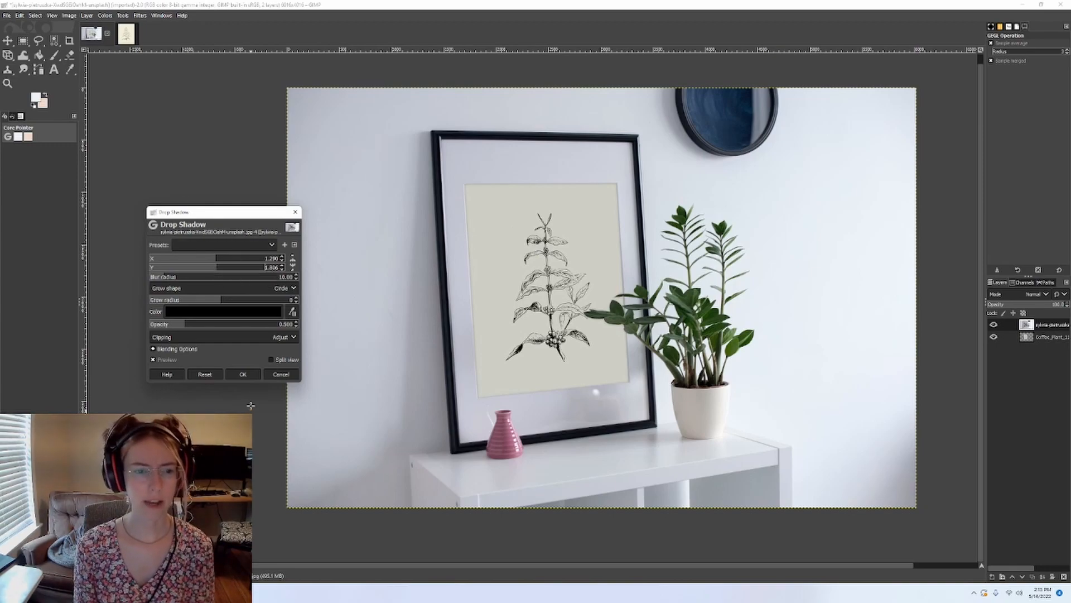
Apply the drop shadow to the room photo layer
{"action": "left_click", "coordinate": [244, 375]}
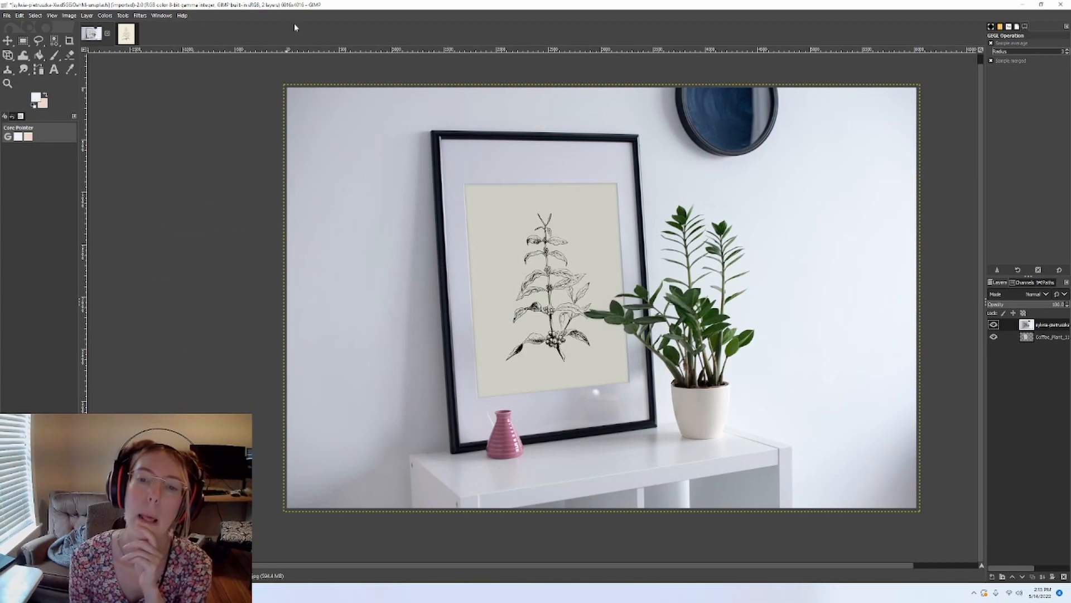
{"action": "left_click", "coordinate": [139, 16]}
{"action": "mouse_move", "coordinate": [145, 107]}
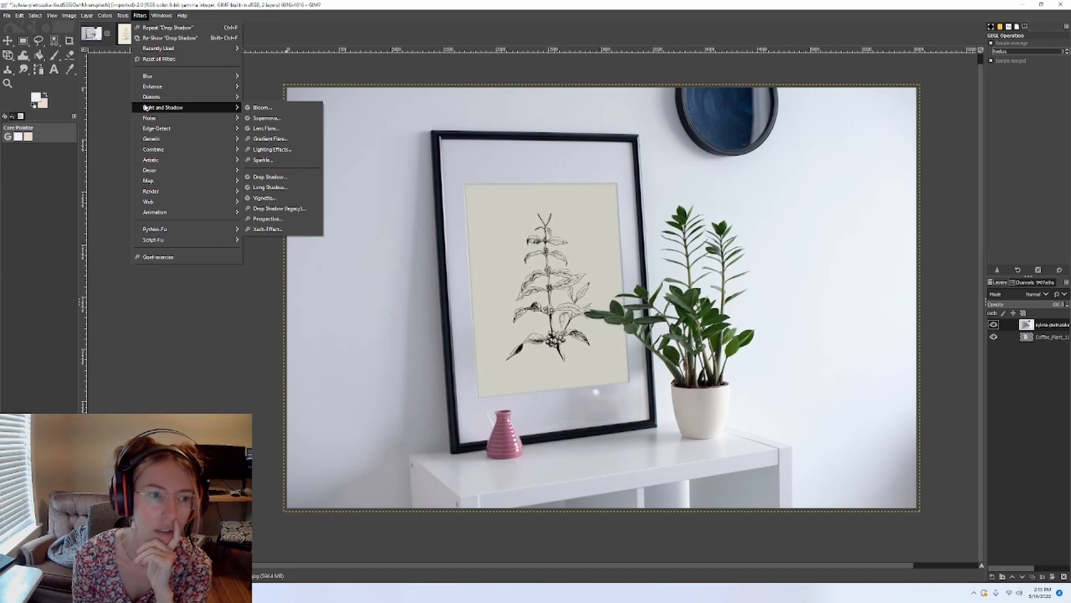
{"action": "mouse_move", "coordinate": [182, 160]}
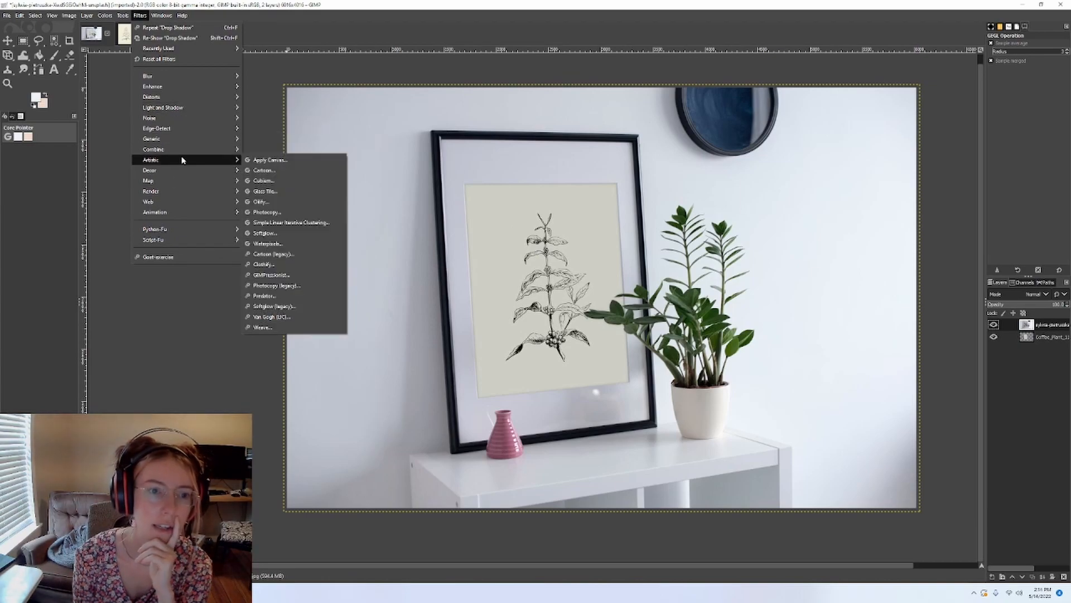
{"action": "left_click", "coordinate": [267, 160]}
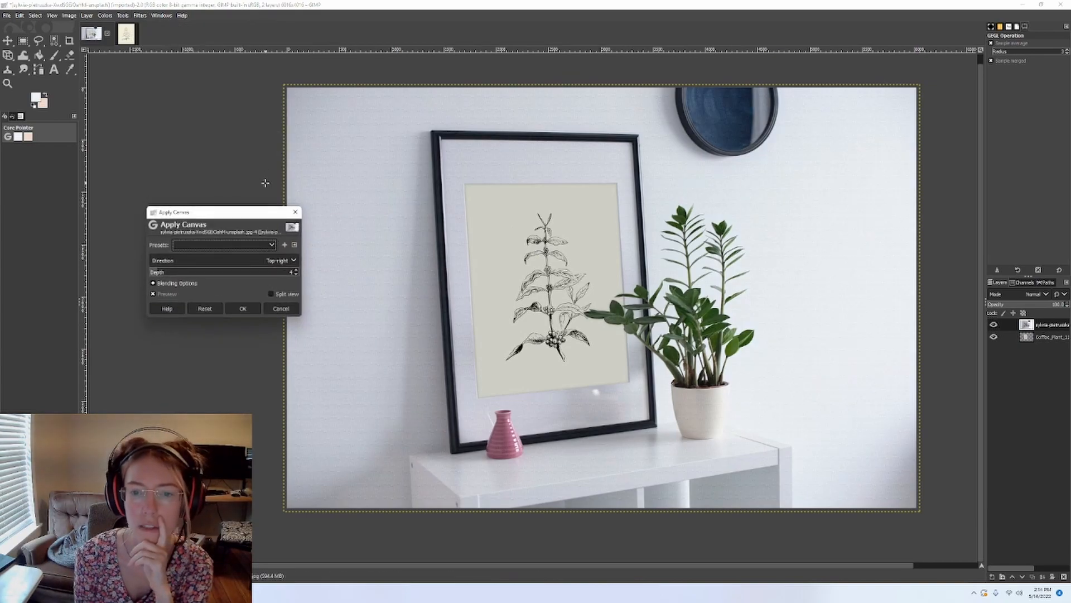
{"action": "left_click", "coordinate": [281, 308]}
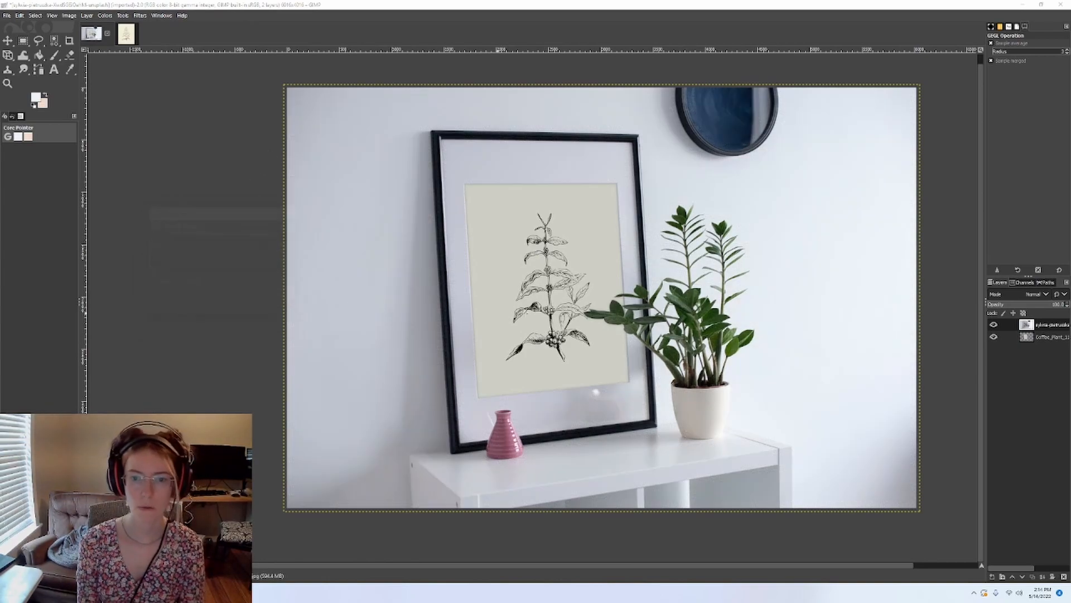
Select the botanical drawing layer and open the Apply Canvas filter for it
{"action": "left_click", "coordinate": [1056, 340]}
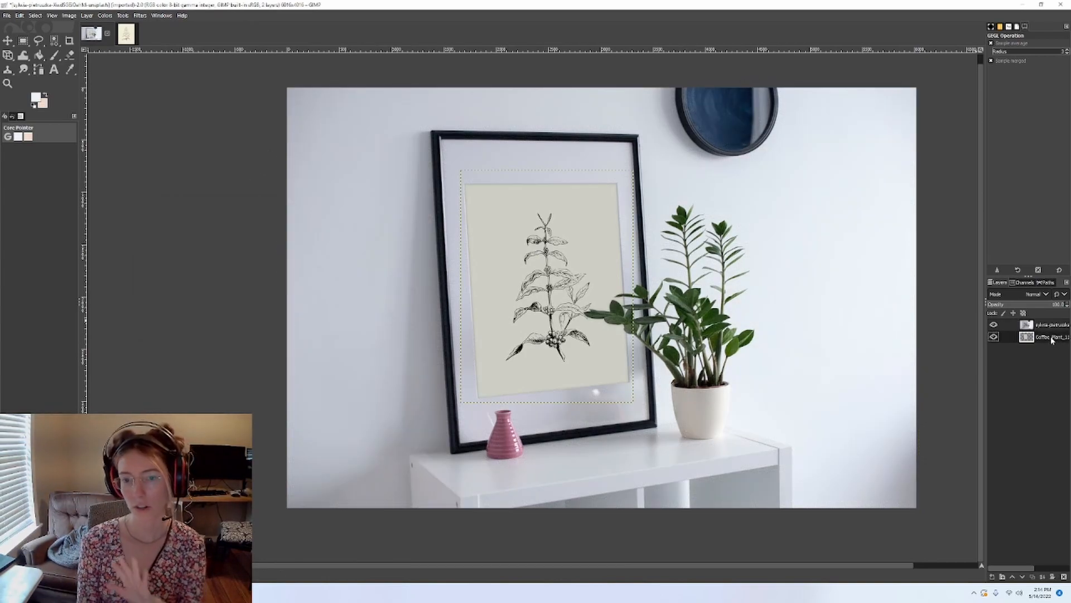
{"action": "left_click", "coordinate": [132, 28]}
{"action": "left_click", "coordinate": [137, 17]}
{"action": "left_click", "coordinate": [109, 33]}
{"action": "left_click", "coordinate": [94, 34]}
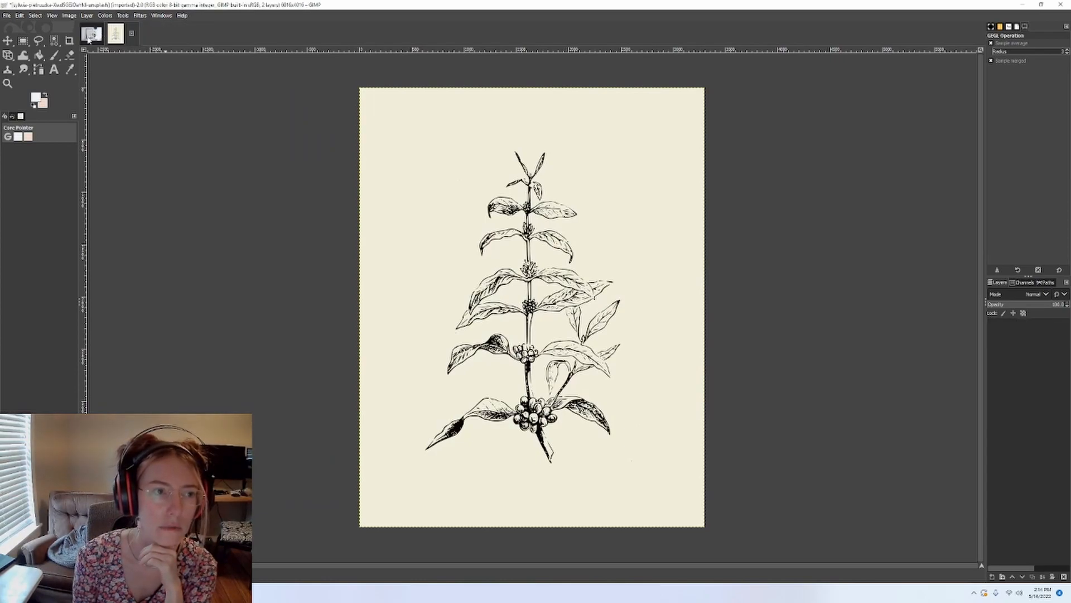
{"action": "left_click", "coordinate": [139, 15]}
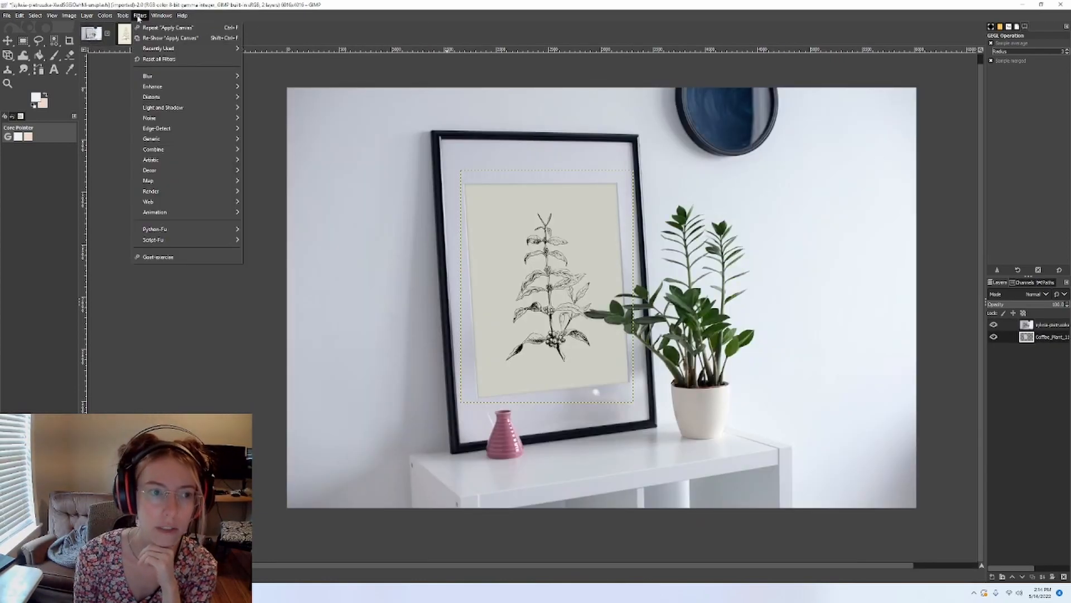
{"action": "mouse_move", "coordinate": [153, 160]}
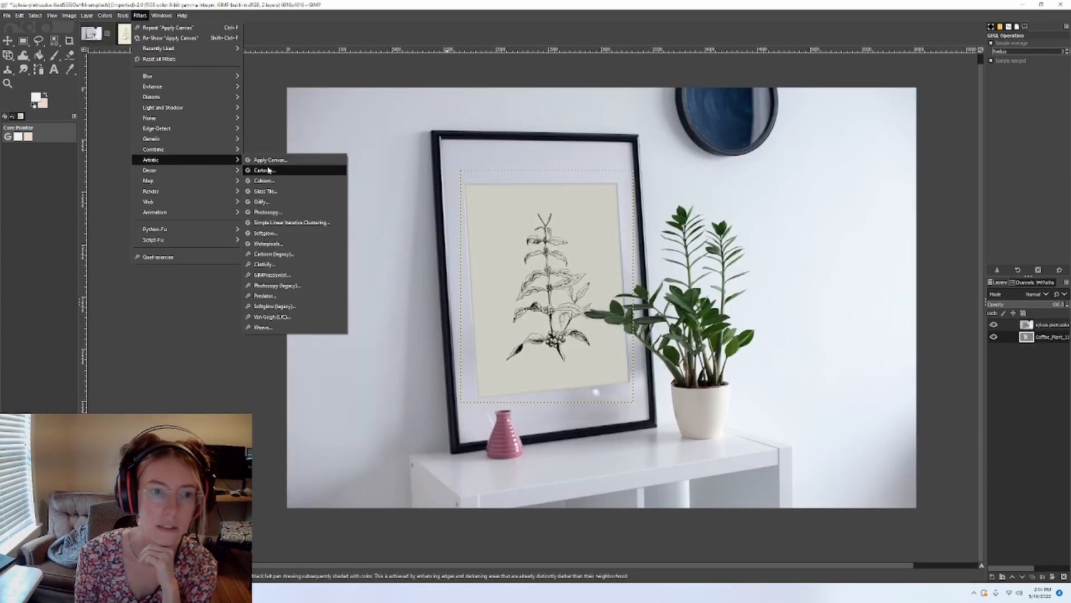
{"action": "left_click", "coordinate": [275, 162]}
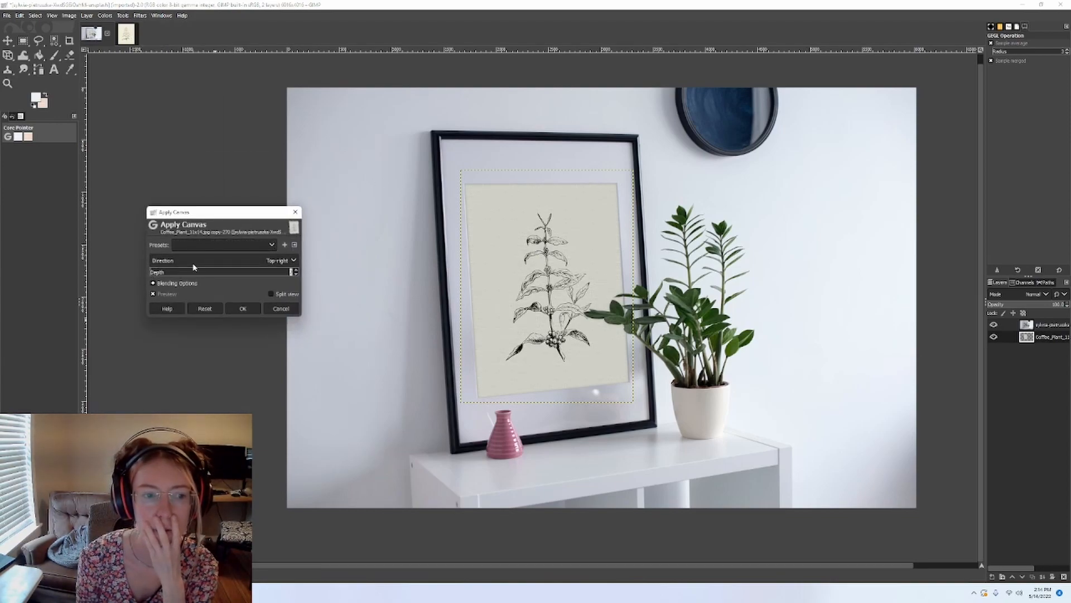
Apply the canvas texture to the drawing with depth 2 and the blending opacity lowered to about 60
{"action": "left_click", "coordinate": [154, 284]}
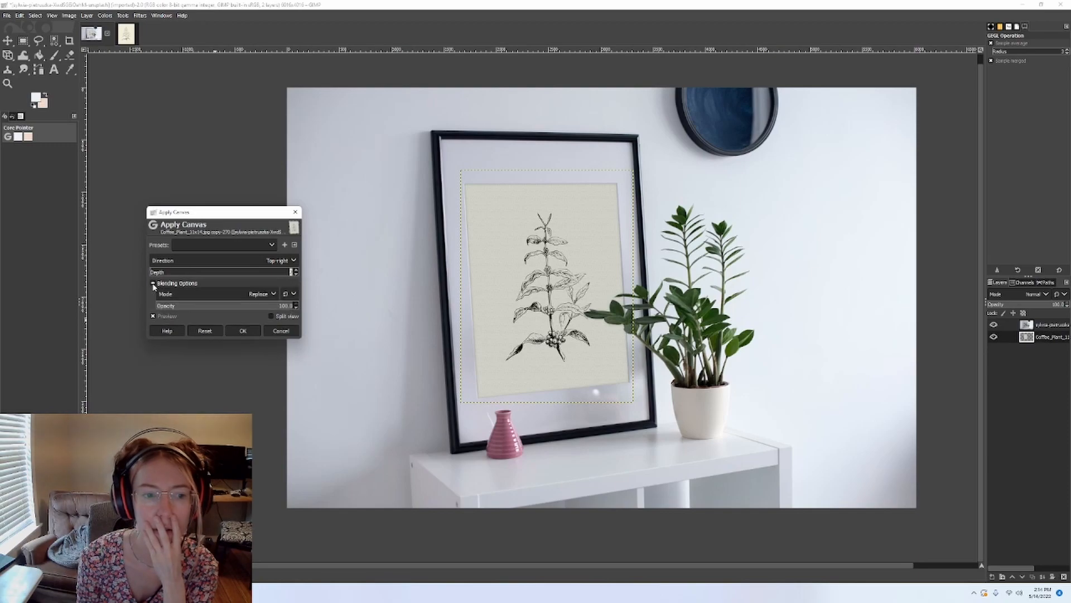
{"action": "left_click", "coordinate": [244, 307]}
{"action": "left_click_drag", "start_coordinate": [243, 307], "coordinate": [239, 306]}
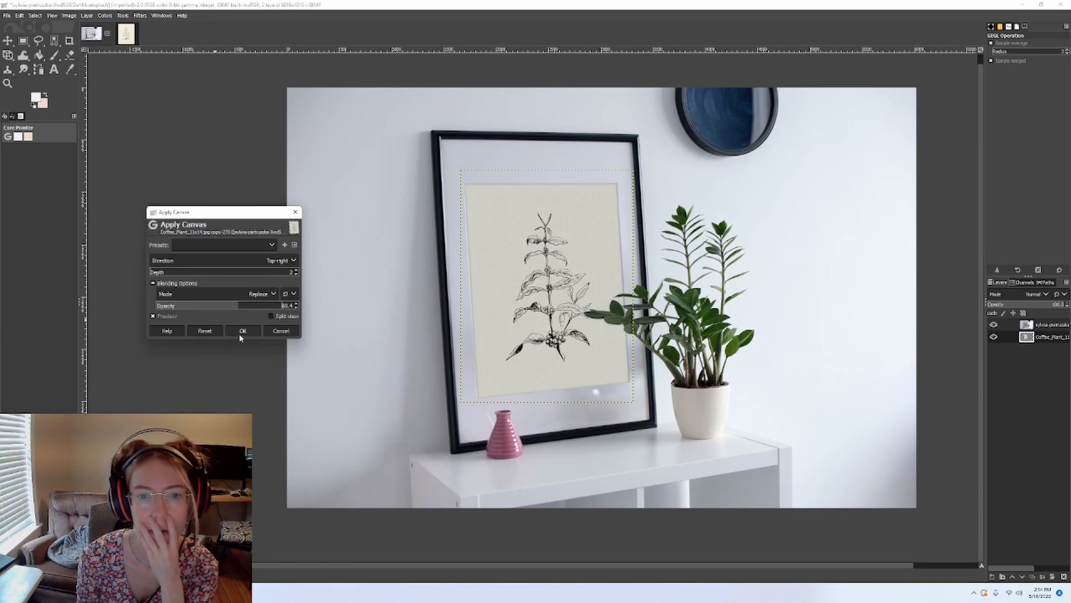
{"action": "scroll", "coordinate": [544, 252], "scroll_direction": "up", "scroll_amount": 3}
{"action": "scroll", "coordinate": [542, 262], "scroll_direction": "down", "scroll_amount": 1}
{"action": "scroll", "coordinate": [541, 270], "scroll_direction": "down", "scroll_amount": 1}
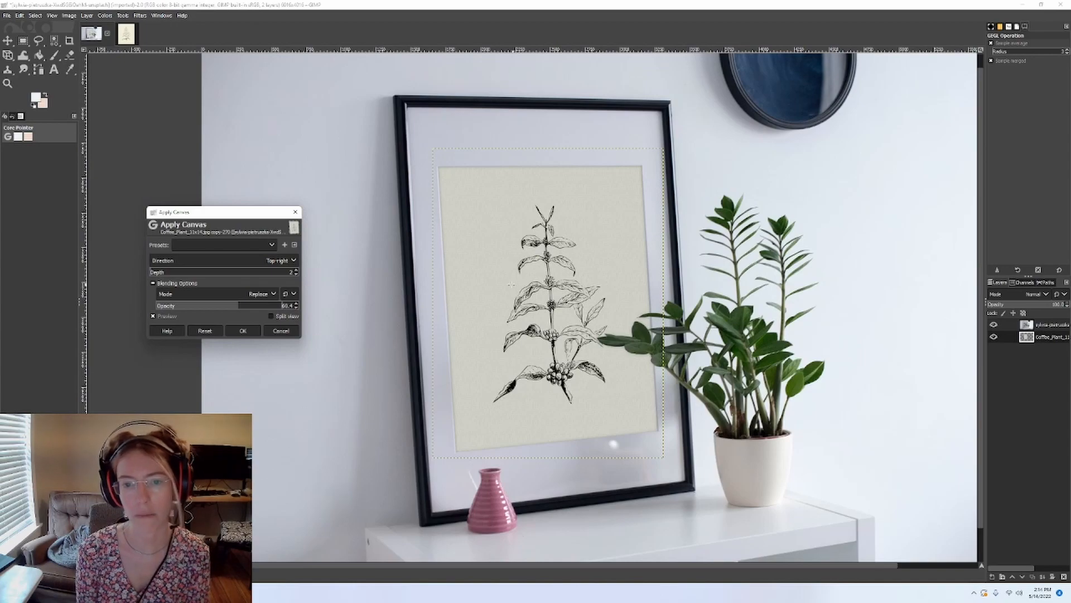
{"action": "left_click", "coordinate": [243, 331]}
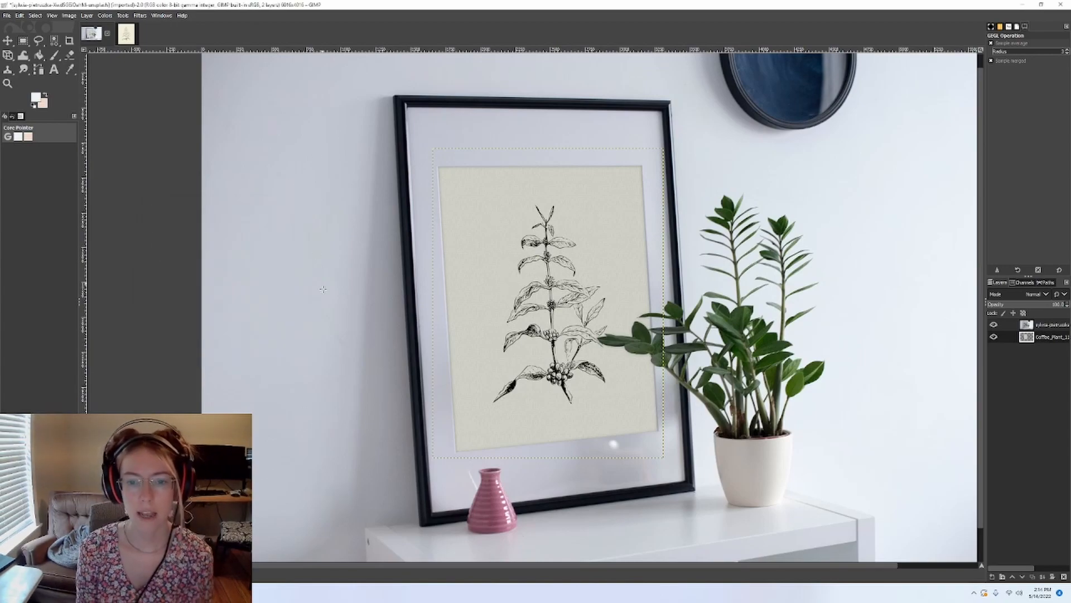
{"action": "scroll", "coordinate": [337, 288], "scroll_direction": "down", "scroll_amount": 1}
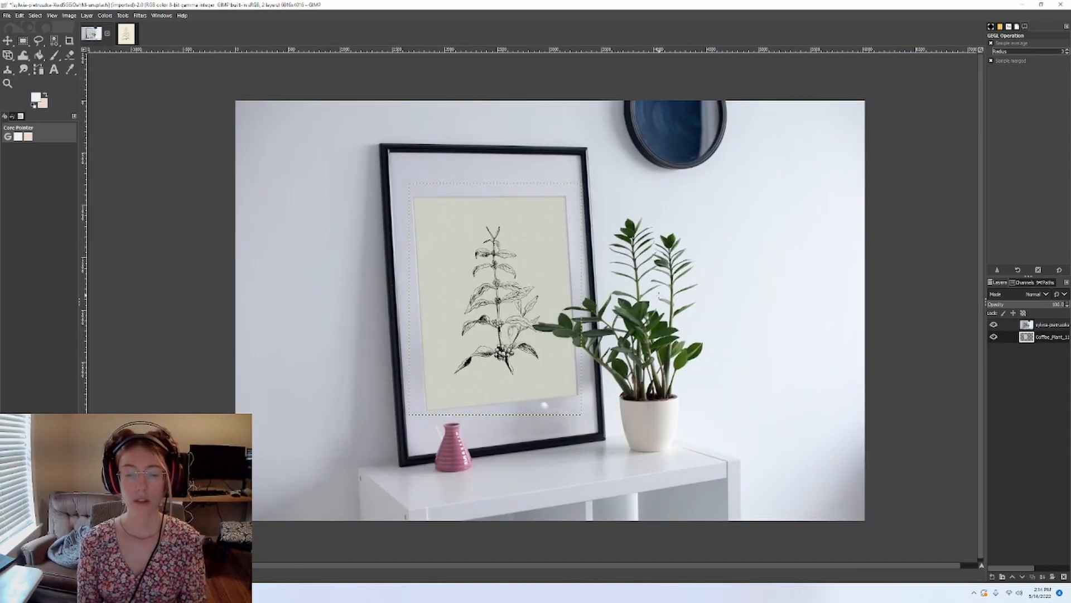
Add a new transparent layer named "art" above the room photo layer
{"action": "left_click", "coordinate": [1053, 325]}
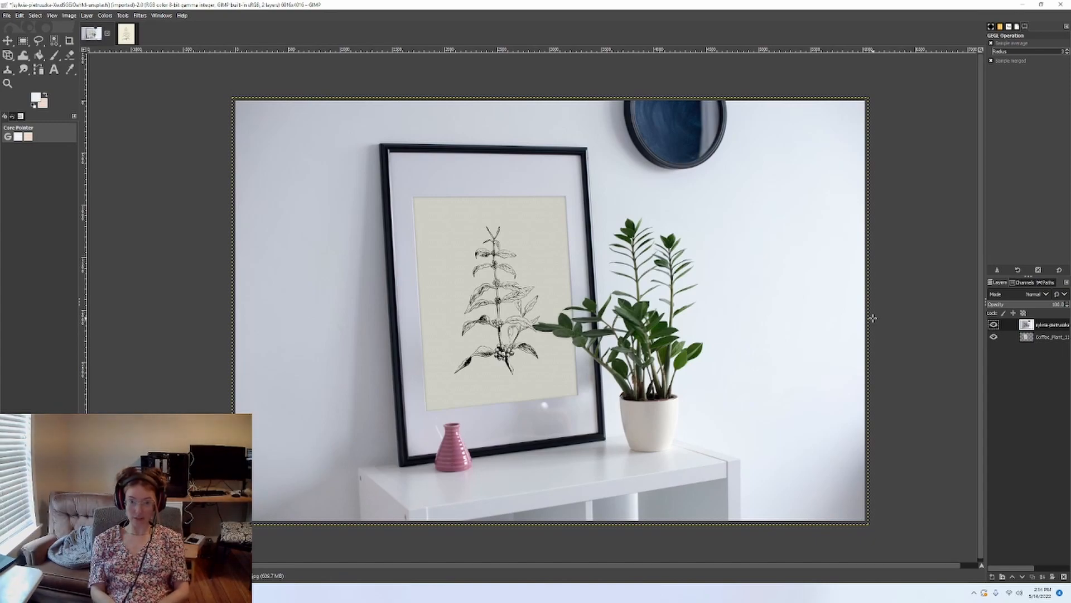
{"action": "left_click", "coordinate": [993, 576]}
{"action": "left_click", "coordinate": [1007, 568]}
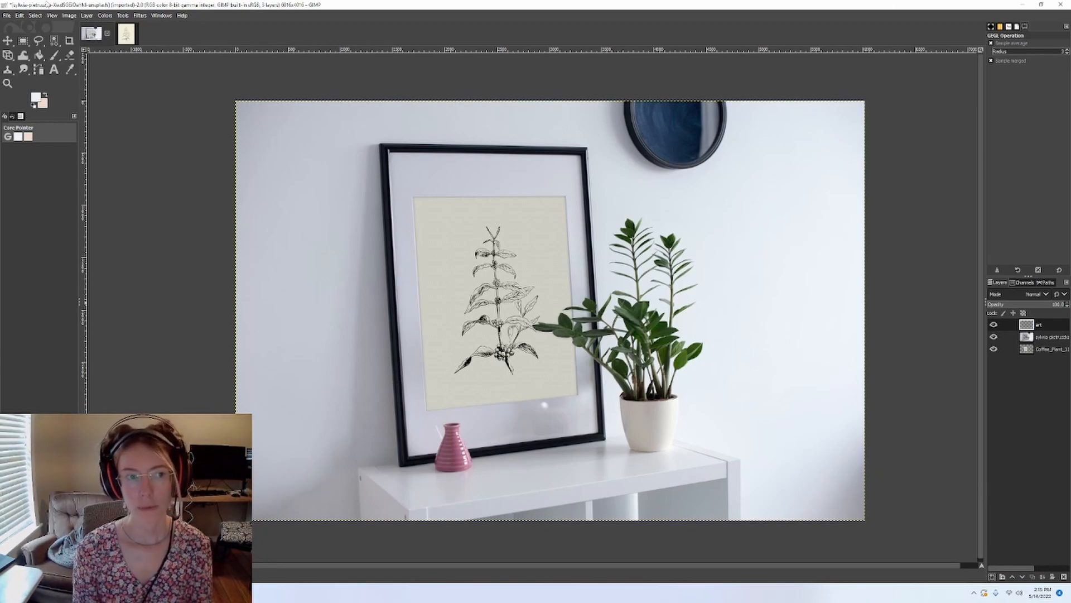
Sample the shaded grey of the mat between the print and the frame near the plant as the foreground colour
{"action": "left_click", "coordinate": [69, 71]}
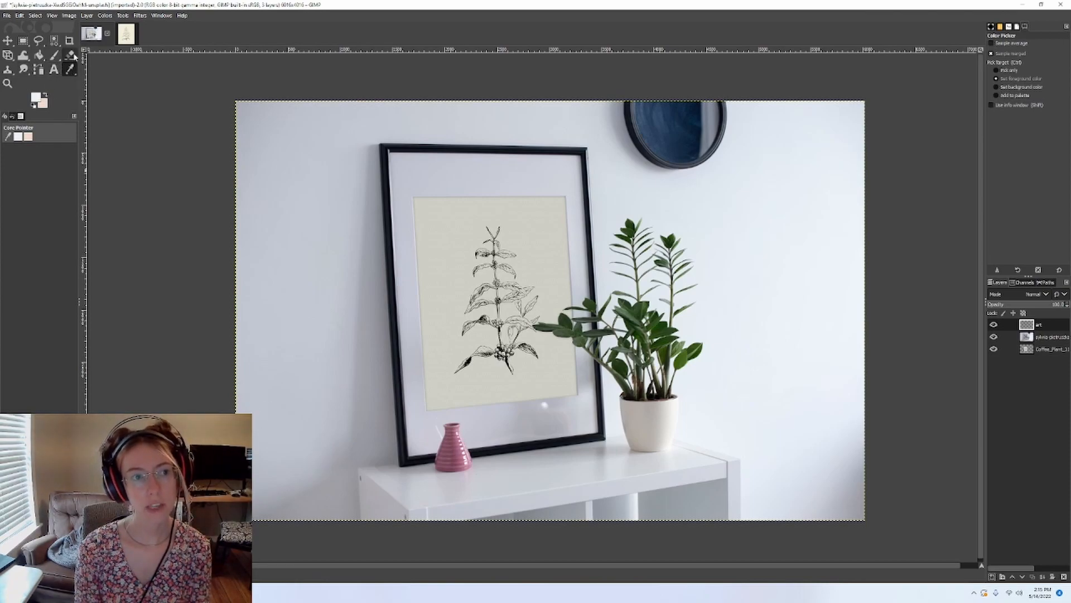
{"action": "left_click", "coordinate": [122, 16]}
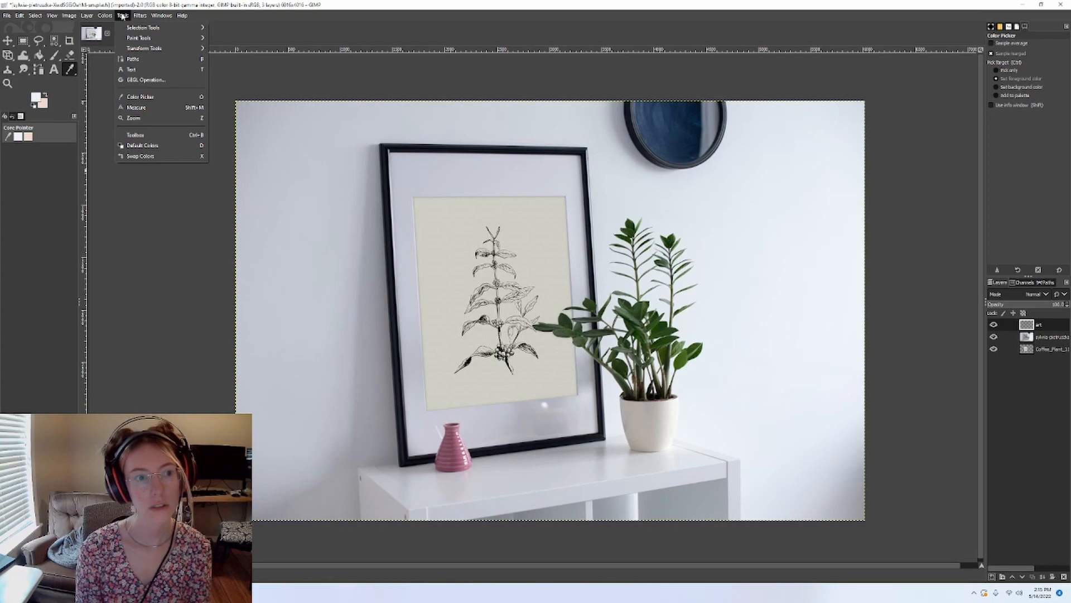
{"action": "left_click", "coordinate": [143, 97]}
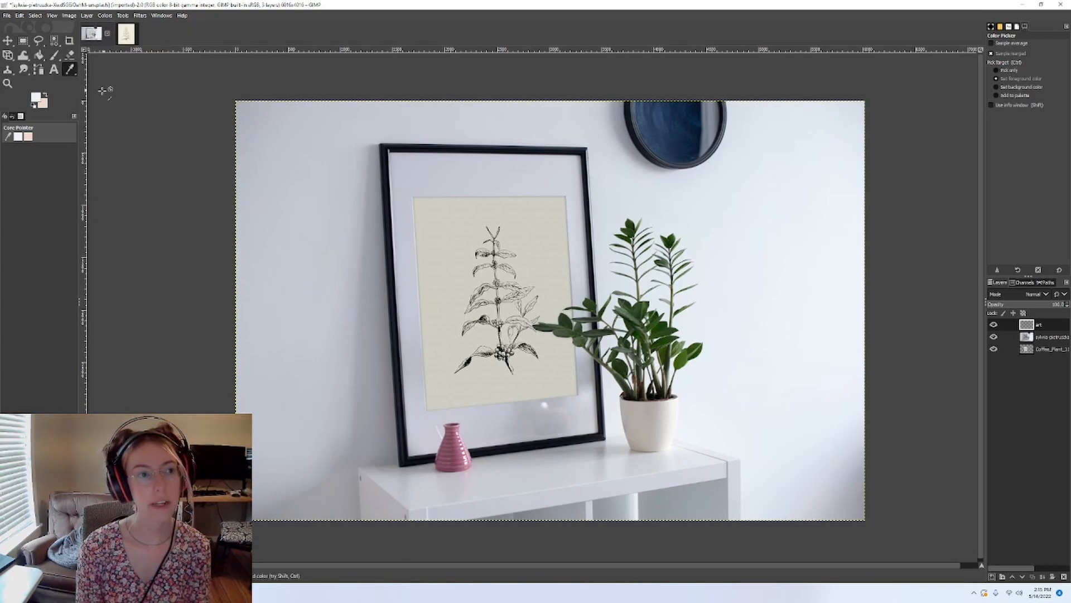
{"action": "scroll", "coordinate": [583, 398], "scroll_direction": "up", "scroll_amount": 6, "text": "ctrl"}
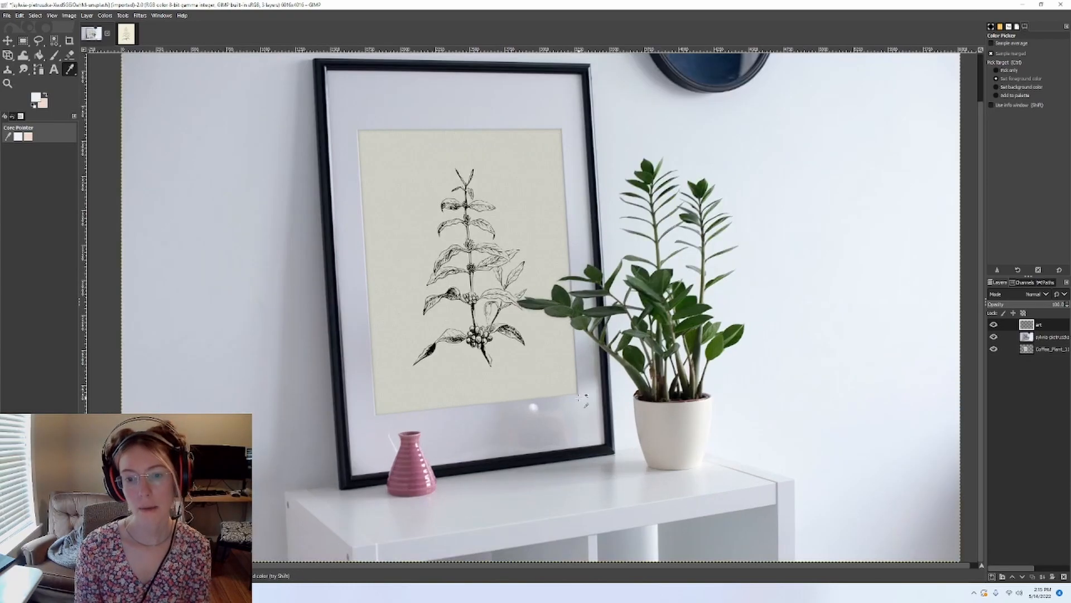
{"action": "scroll", "coordinate": [581, 395], "scroll_direction": "down", "scroll_amount": 3, "text": "ctrl"}
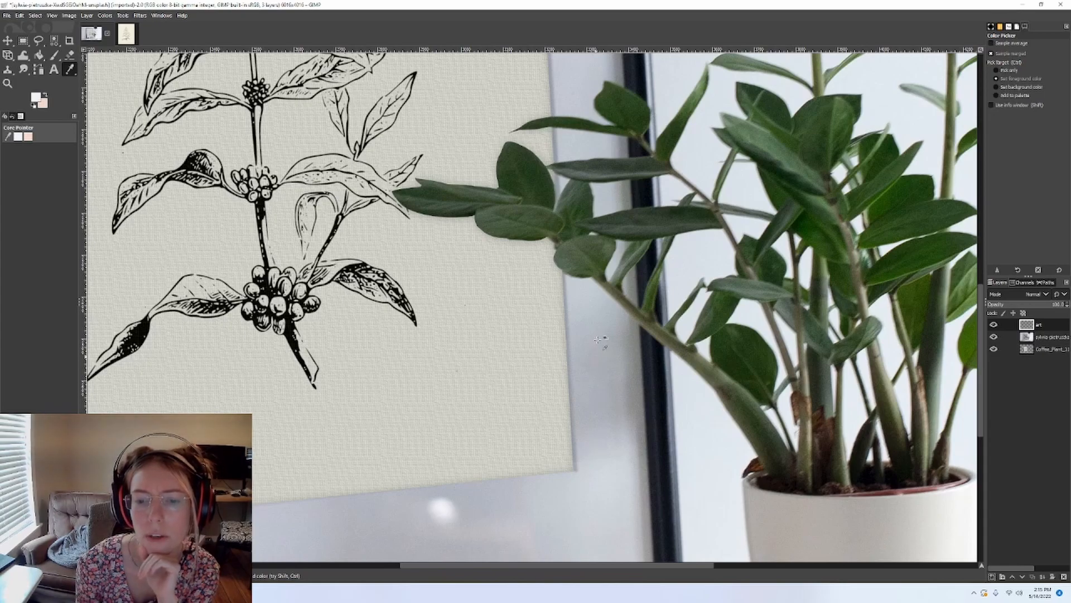
{"action": "left_click", "coordinate": [598, 362]}
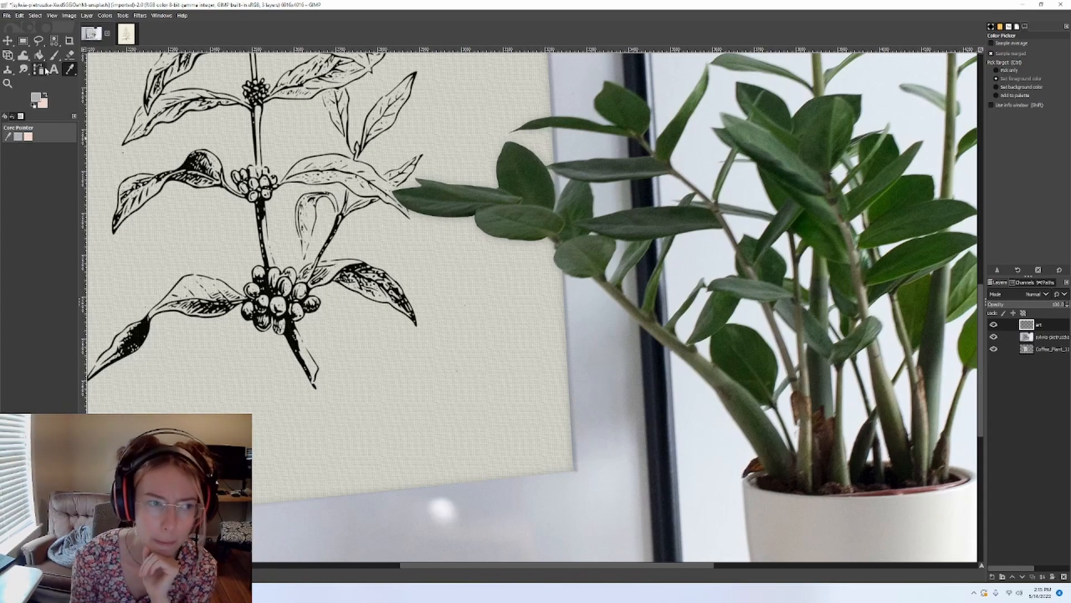
{"action": "left_click", "coordinate": [36, 101]}
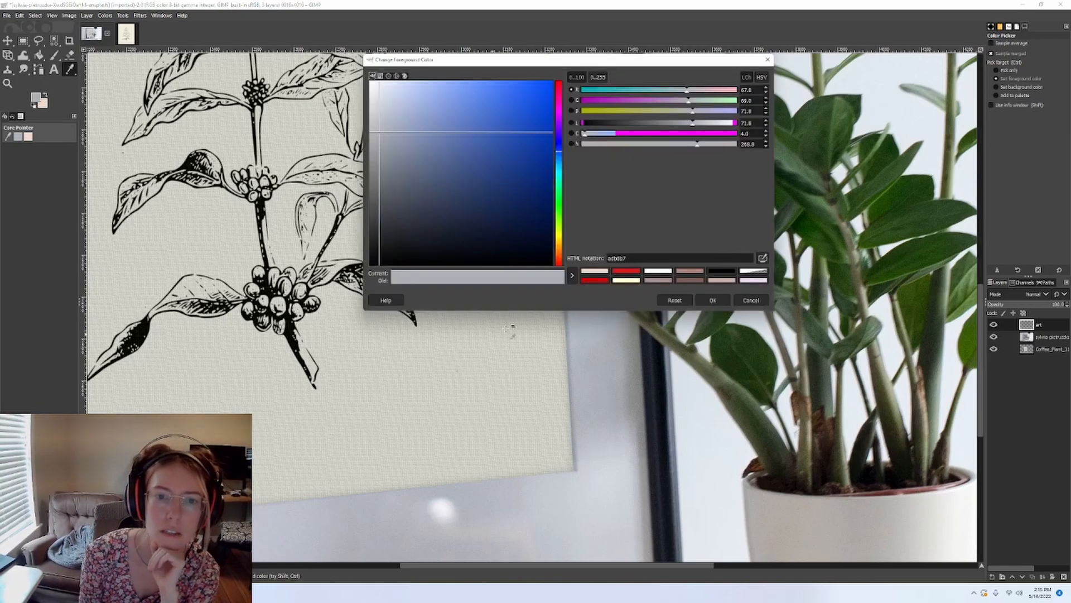
{"action": "left_click", "coordinate": [752, 301]}
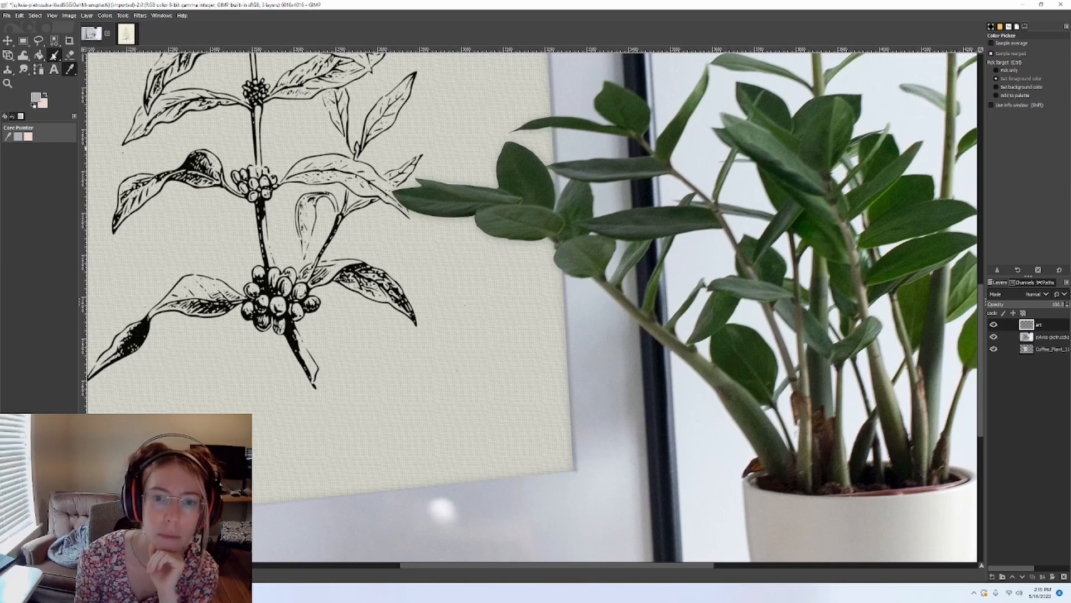
Set the Paintbrush size to 104, test a grey stroke beneath the overlapping leaves and undo it
{"action": "left_click", "coordinate": [54, 55]}
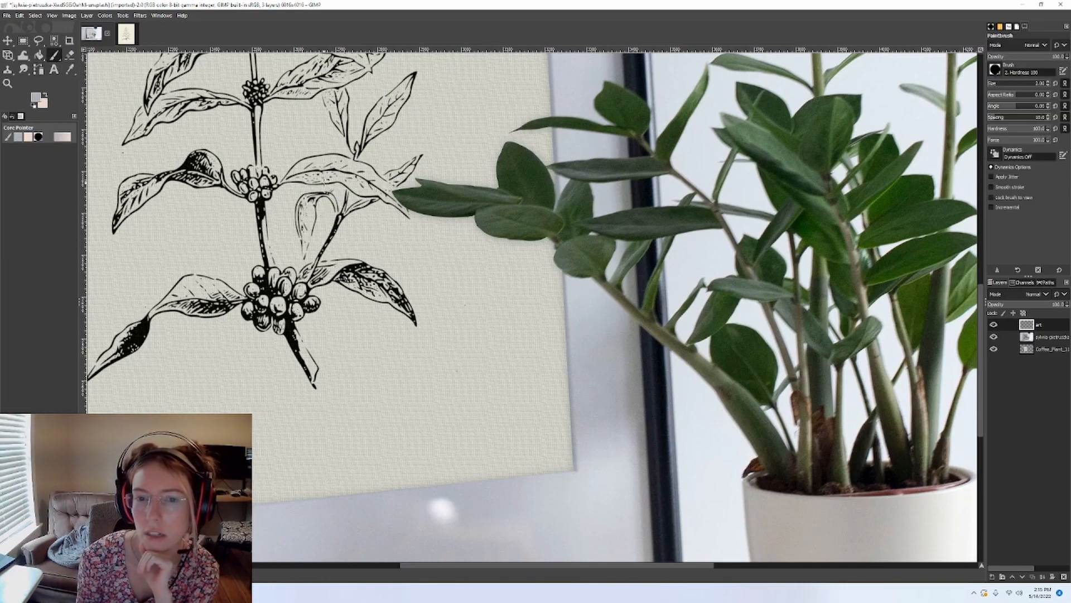
{"action": "left_click", "coordinate": [1002, 84]}
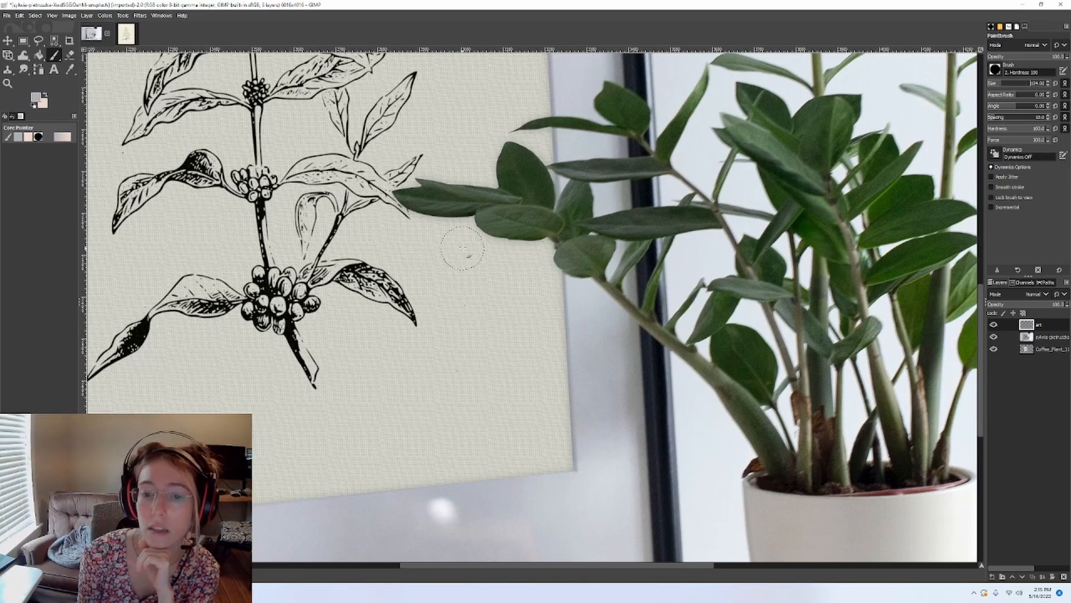
{"action": "left_click_drag", "start_coordinate": [472, 229], "coordinate": [494, 232]}
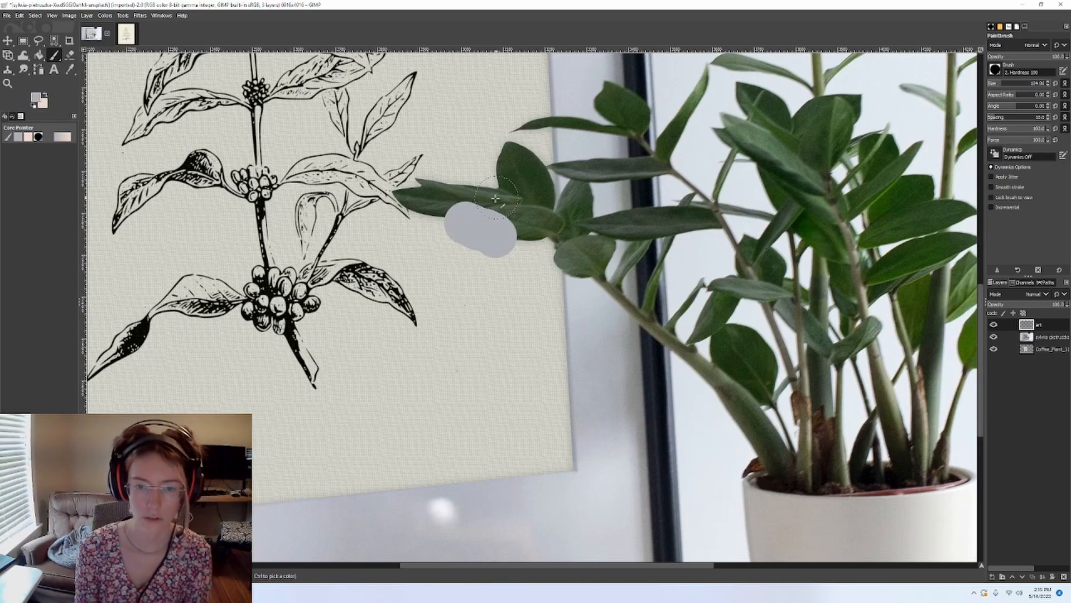
{"action": "key", "text": "ctrl+z"}
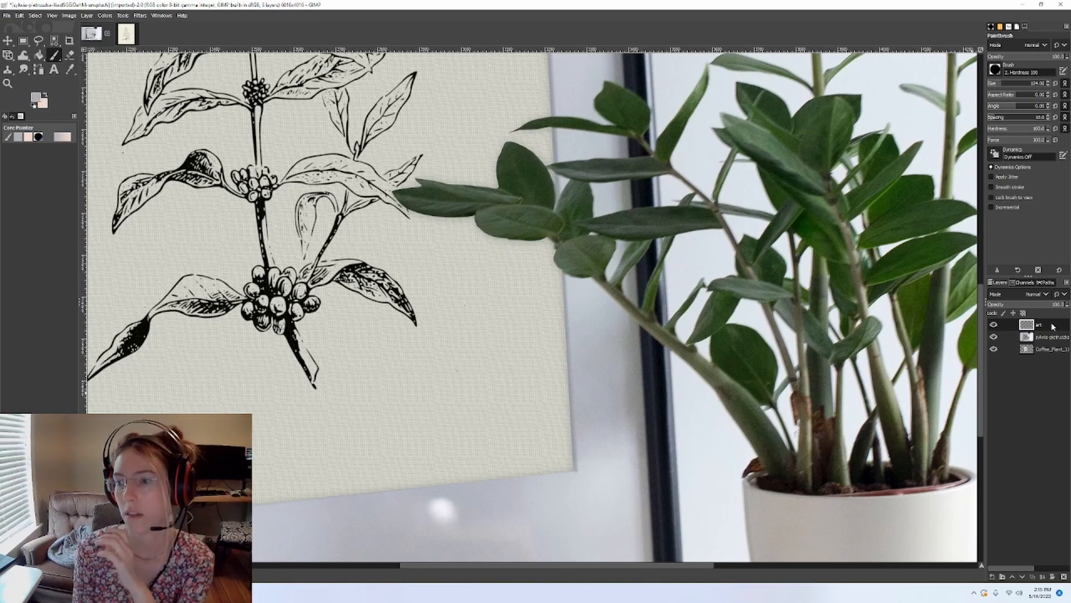
Move the "art" layer below the room photo layer and paint a grey shadow on the print beneath the overlapping leaves
{"action": "left_click_drag", "start_coordinate": [1043, 326], "coordinate": [1043, 342]}
{"action": "mouse_move", "coordinate": [499, 250]}
{"action": "left_mouse_down"}
{"action": "mouse_move", "coordinate": [523, 255]}
{"action": "mouse_move", "coordinate": [457, 223]}
{"action": "mouse_move", "coordinate": [533, 242]}
{"action": "mouse_move", "coordinate": [552, 275]}
{"action": "mouse_move", "coordinate": [575, 279]}
{"action": "mouse_move", "coordinate": [564, 287]}
{"action": "mouse_move", "coordinate": [575, 292]}
{"action": "mouse_move", "coordinate": [576, 276]}
{"action": "left_mouse_up"}
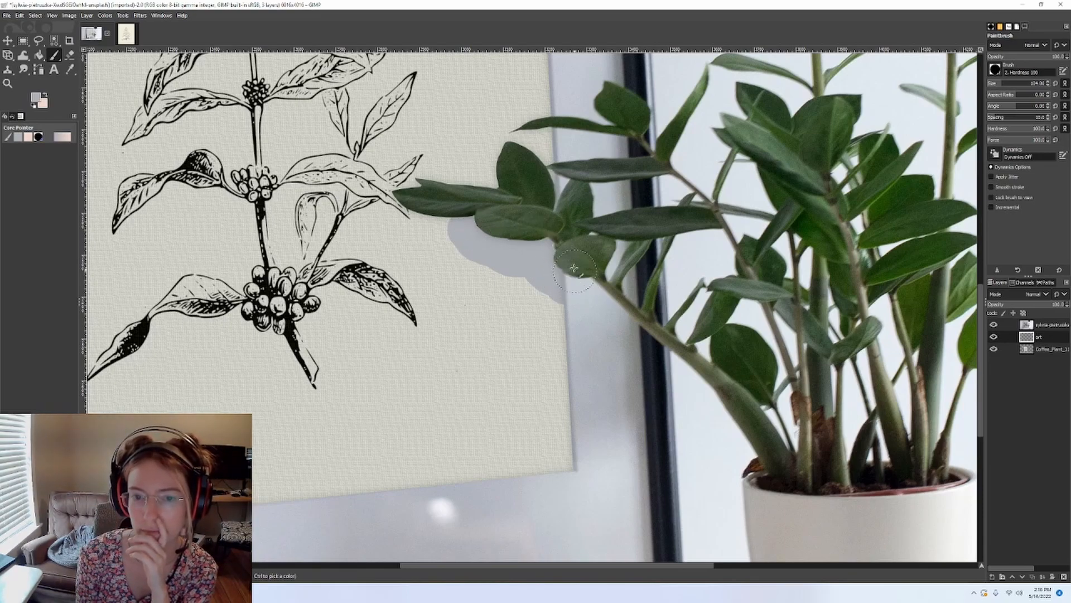
{"action": "left_click_drag", "start_coordinate": [453, 216], "coordinate": [409, 207]}
{"action": "left_click", "coordinate": [423, 212]}
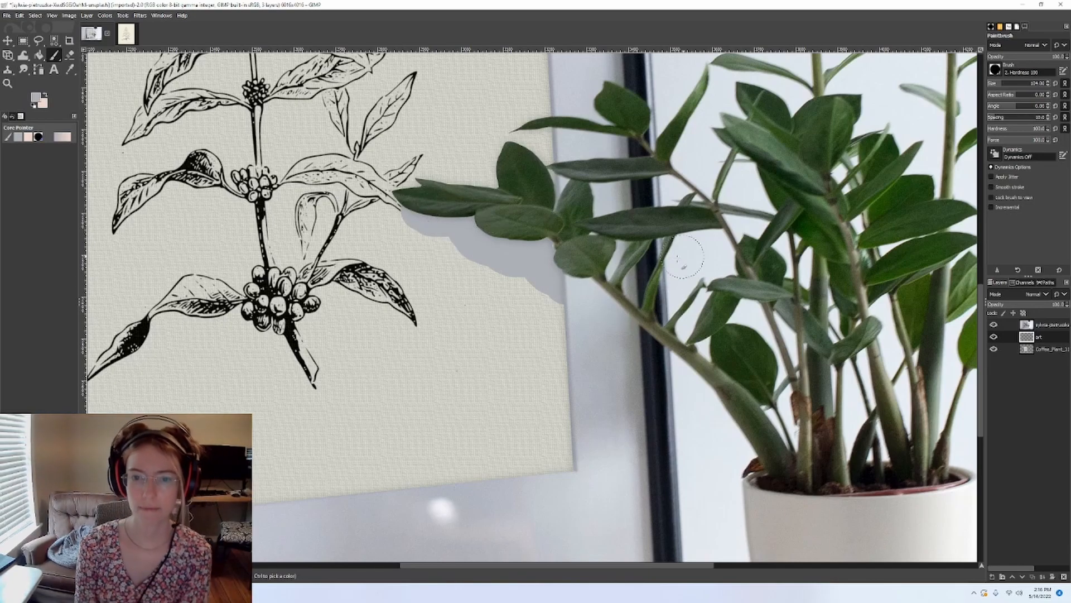
Lower the opacity of the "art" layer with the leaf shadow to about 27
{"action": "scroll", "coordinate": [259, 227], "scroll_direction": "down", "scroll_amount": 3}
{"action": "scroll", "coordinate": [241, 225], "scroll_direction": "left", "scroll_amount": 3}
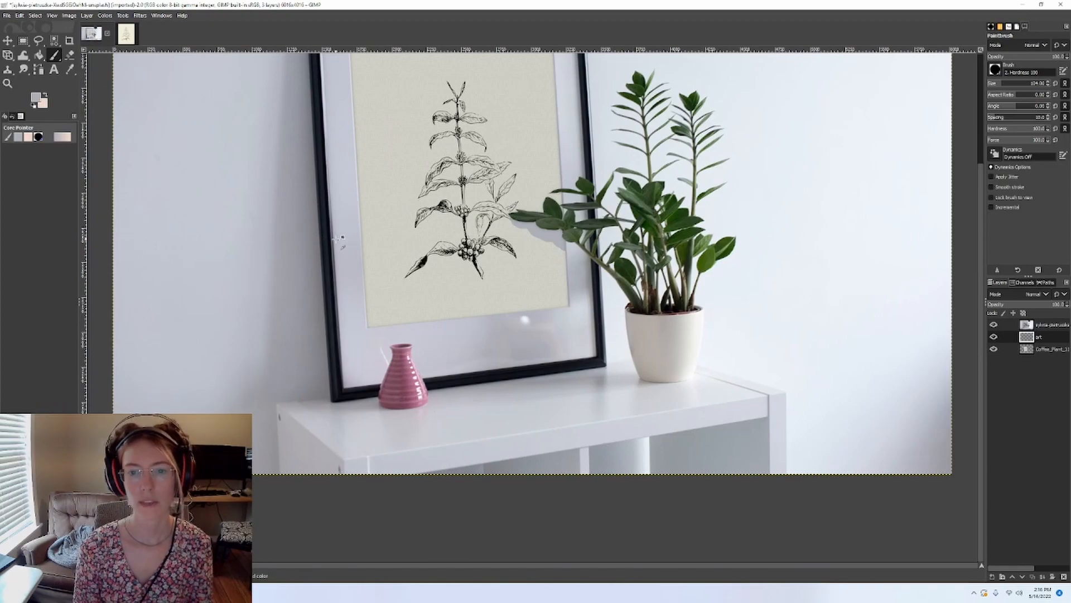
{"action": "scroll", "coordinate": [334, 233], "scroll_direction": "up", "scroll_amount": 1}
{"action": "scroll", "coordinate": [334, 233], "scroll_direction": "up", "scroll_amount": 1}
{"action": "scroll", "coordinate": [331, 234], "scroll_direction": "down", "scroll_amount": 1}
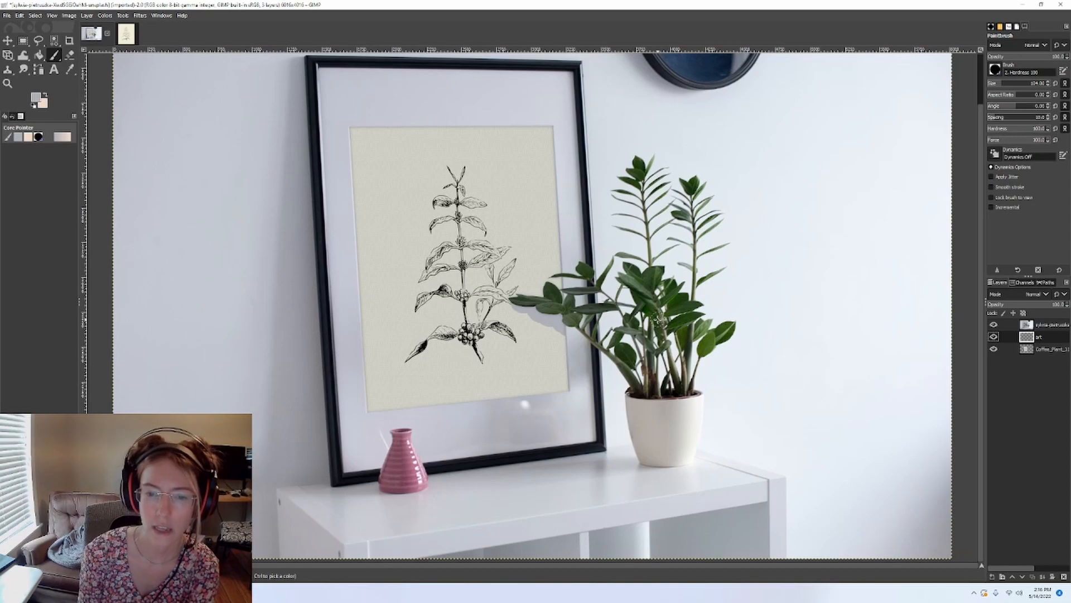
{"action": "scroll", "coordinate": [500, 314], "scroll_direction": "up", "scroll_amount": 2}
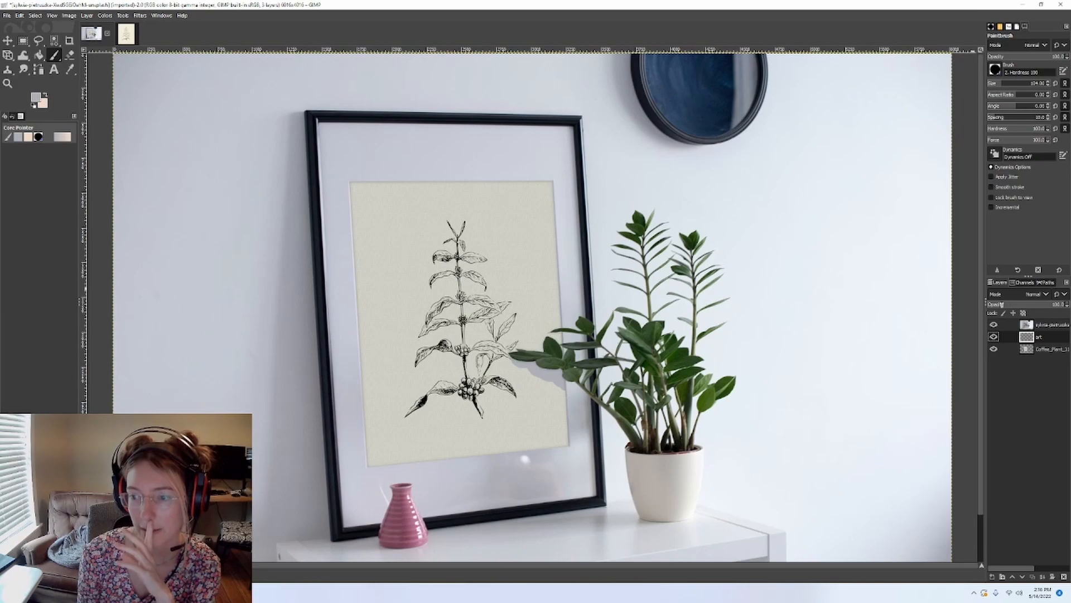
{"action": "left_click", "coordinate": [1003, 304]}
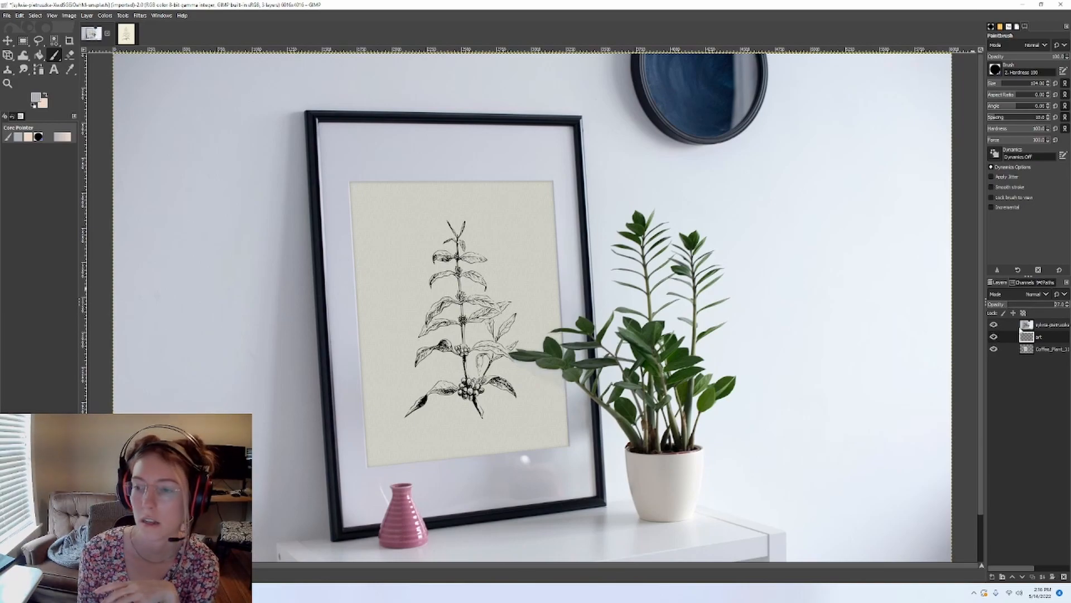
Undo the opacity reduction on the "art" layer and paint more grey shadow patches at the print's lower right corner and along its bottom edge
{"action": "left_click_drag", "start_coordinate": [1028, 305], "coordinate": [1040, 305]}
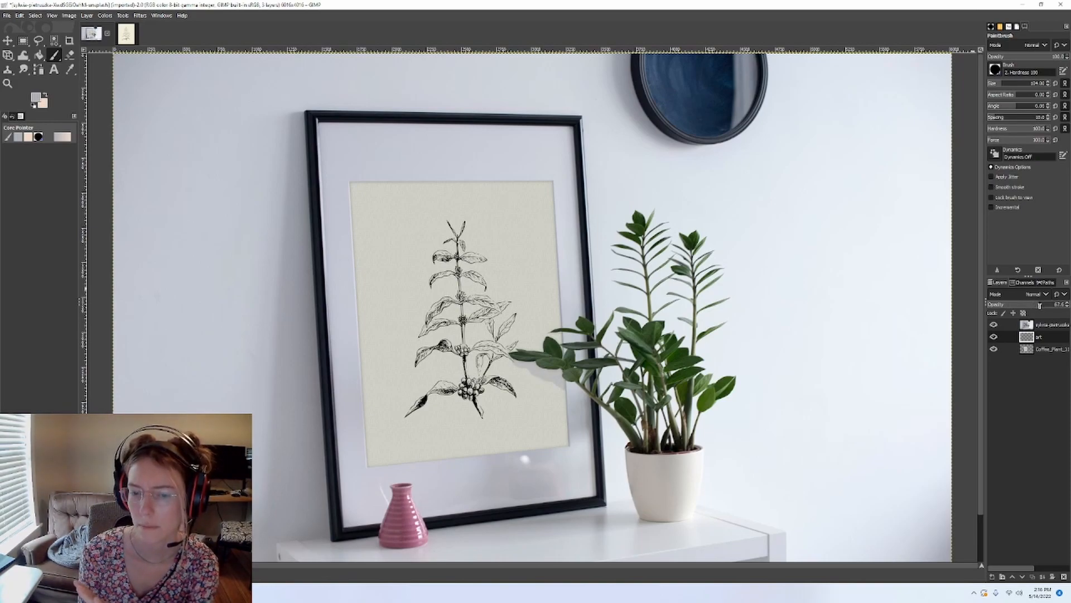
{"action": "key", "text": "ctrl+z"}
{"action": "scroll", "coordinate": [548, 459], "scroll_direction": "up", "scroll_amount": 2}
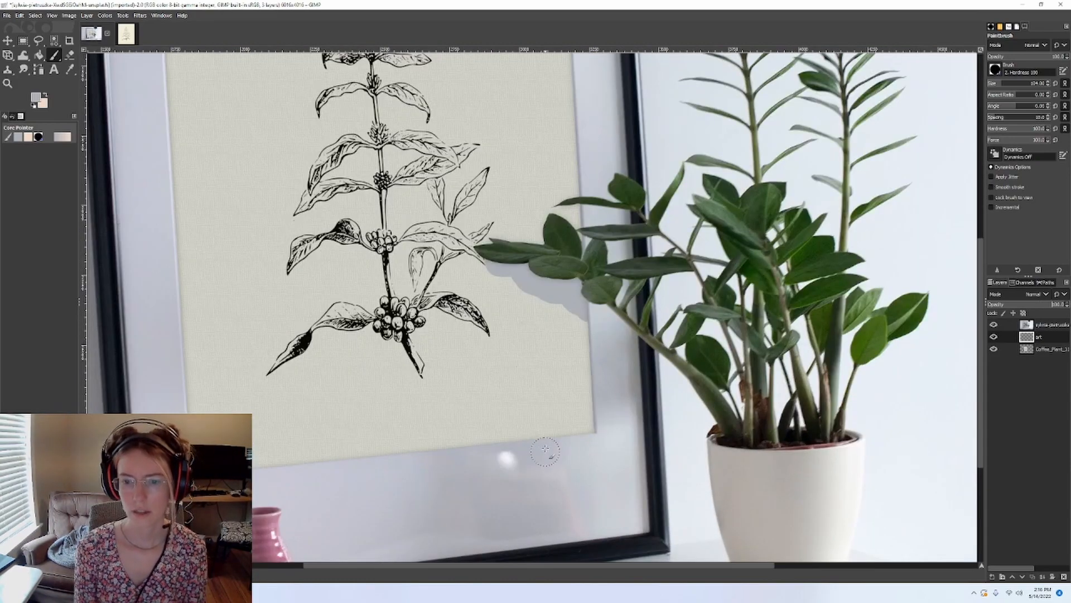
{"action": "scroll", "coordinate": [579, 378], "scroll_direction": "up", "scroll_amount": 1}
{"action": "mouse_move", "coordinate": [578, 377]}
{"action": "left_mouse_down"}
{"action": "mouse_move", "coordinate": [604, 426]}
{"action": "mouse_move", "coordinate": [598, 360]}
{"action": "mouse_move", "coordinate": [614, 366]}
{"action": "mouse_move", "coordinate": [623, 397]}
{"action": "mouse_move", "coordinate": [639, 366]}
{"action": "mouse_move", "coordinate": [648, 370]}
{"action": "mouse_move", "coordinate": [598, 404]}
{"action": "mouse_move", "coordinate": [599, 392]}
{"action": "mouse_move", "coordinate": [622, 426]}
{"action": "mouse_move", "coordinate": [586, 415]}
{"action": "mouse_move", "coordinate": [576, 363]}
{"action": "mouse_move", "coordinate": [560, 383]}
{"action": "mouse_move", "coordinate": [573, 426]}
{"action": "mouse_move", "coordinate": [543, 419]}
{"action": "mouse_move", "coordinate": [553, 407]}
{"action": "mouse_move", "coordinate": [545, 394]}
{"action": "mouse_move", "coordinate": [505, 391]}
{"action": "left_mouse_up"}
{"action": "scroll", "coordinate": [602, 290], "scroll_direction": "down", "scroll_amount": 2}
{"action": "scroll", "coordinate": [450, 240], "scroll_direction": "down", "scroll_amount": 1}
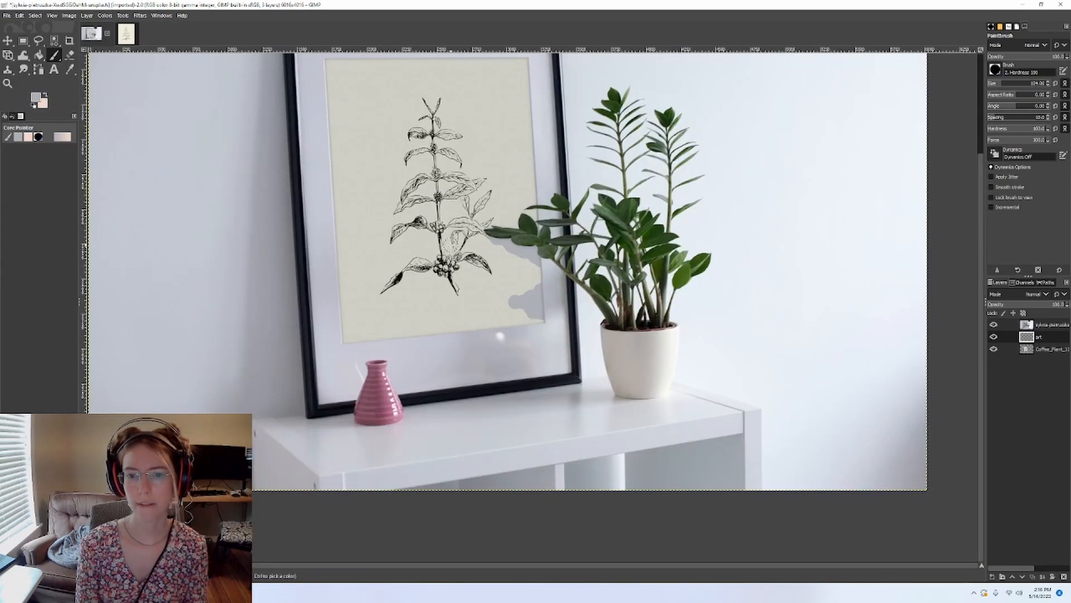
{"action": "scroll", "coordinate": [448, 243], "scroll_direction": "up", "scroll_amount": 1}
{"action": "scroll", "coordinate": [393, 401], "scroll_direction": "down", "scroll_amount": 1}
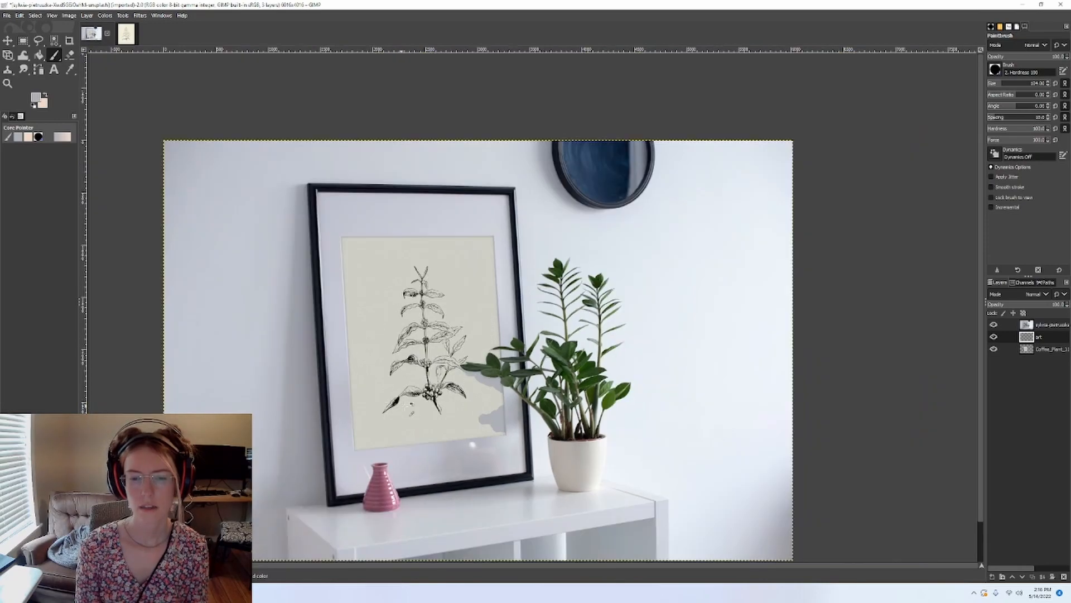
{"action": "scroll", "coordinate": [469, 441], "scroll_direction": "up", "scroll_amount": 4}
{"action": "mouse_move", "coordinate": [535, 369]}
{"action": "left_mouse_down"}
{"action": "mouse_move", "coordinate": [537, 385]}
{"action": "mouse_move", "coordinate": [521, 378]}
{"action": "left_mouse_up"}
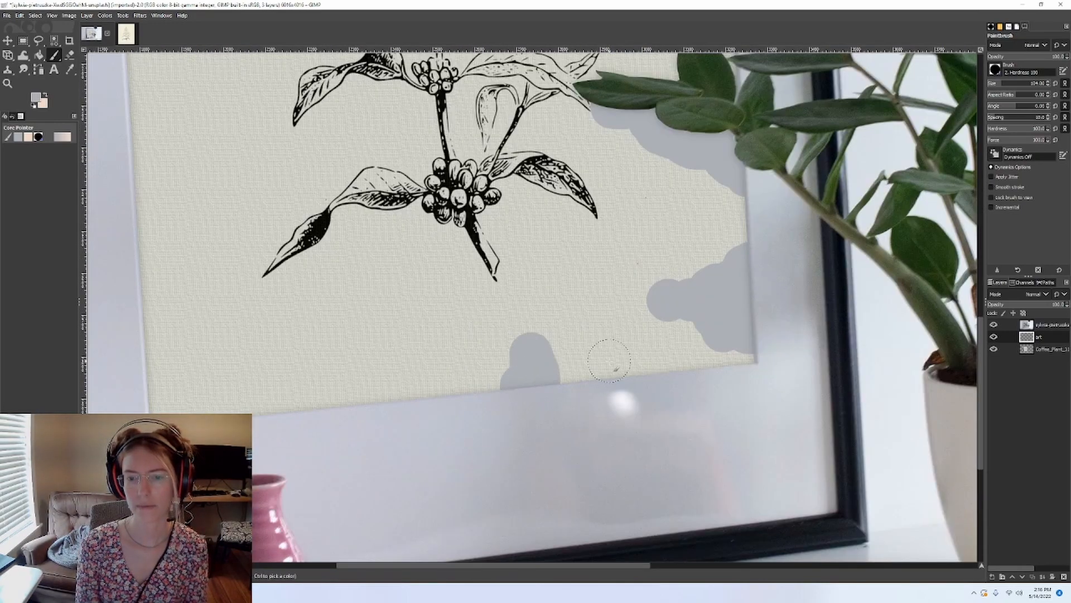
{"action": "mouse_move", "coordinate": [663, 370]}
{"action": "left_mouse_down"}
{"action": "mouse_move", "coordinate": [625, 375]}
{"action": "mouse_move", "coordinate": [641, 349]}
{"action": "mouse_move", "coordinate": [668, 353]}
{"action": "left_mouse_up"}
{"action": "scroll", "coordinate": [511, 215], "scroll_direction": "down", "scroll_amount": 3}
{"action": "scroll", "coordinate": [491, 221], "scroll_direction": "up", "scroll_amount": 3}
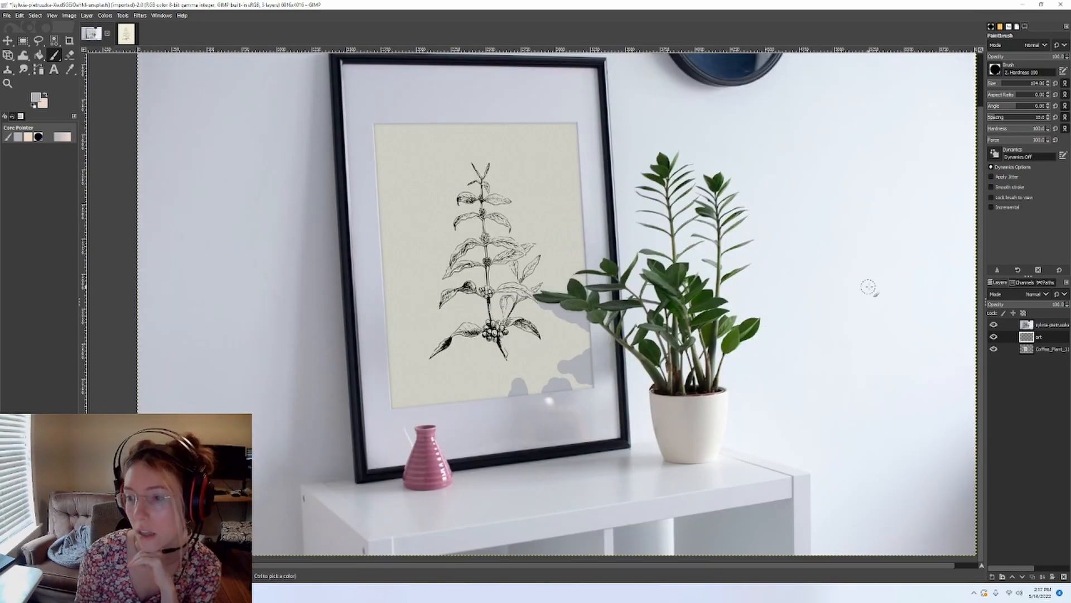
Lower the "art" layer's opacity to about 48 and soften its shadows with a Gaussian Blur of about 32 in X and Y
{"action": "left_click_drag", "start_coordinate": [1016, 307], "coordinate": [1024, 305]}
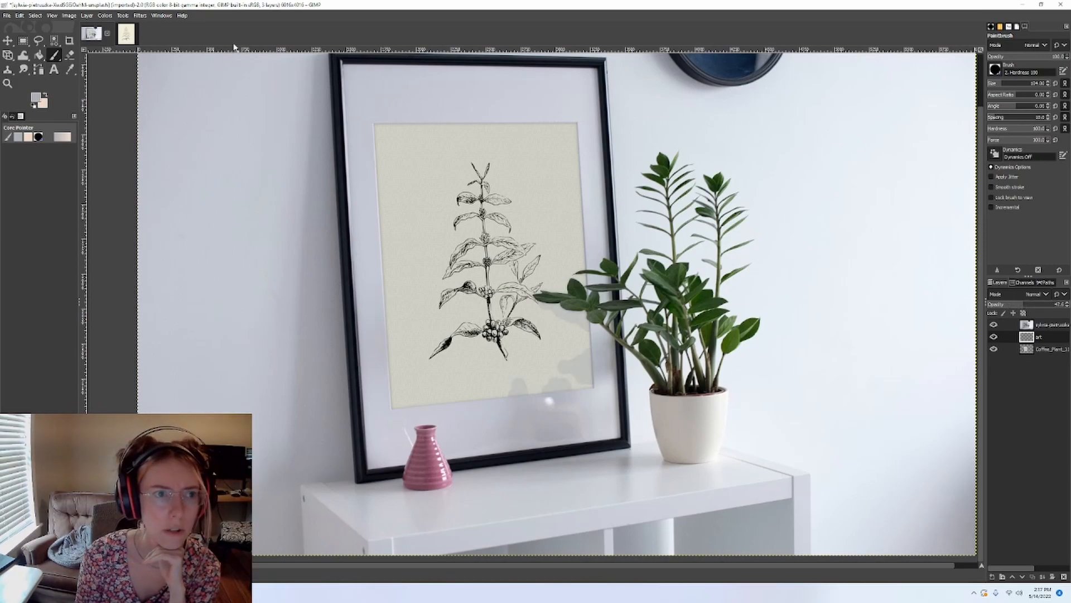
{"action": "left_click", "coordinate": [139, 15]}
{"action": "mouse_move", "coordinate": [146, 78]}
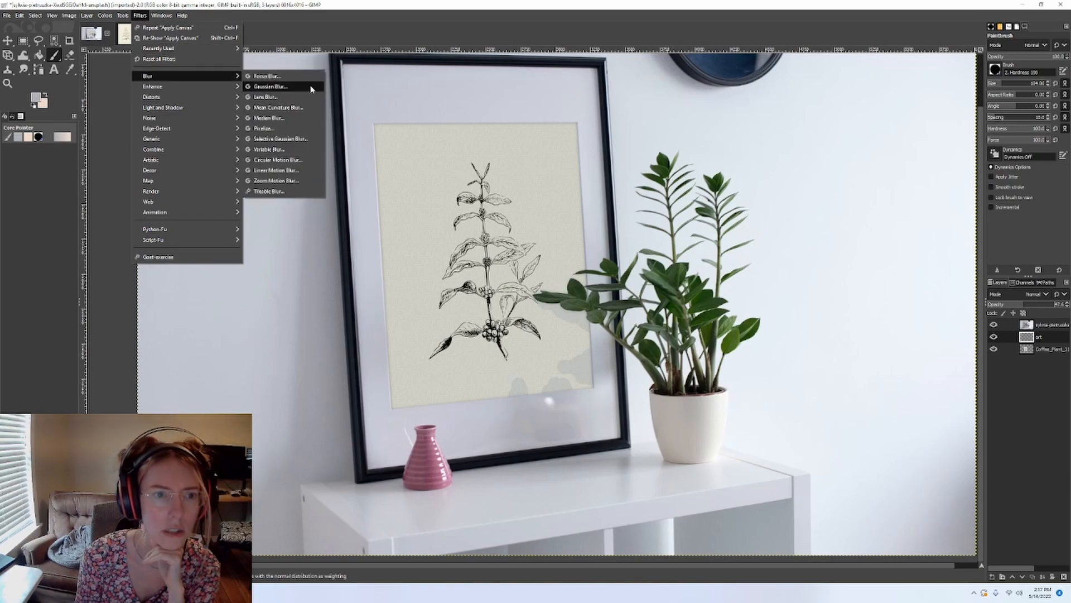
{"action": "left_click", "coordinate": [268, 86]}
{"action": "left_click", "coordinate": [176, 259]}
{"action": "left_click", "coordinate": [192, 260]}
{"action": "left_click", "coordinate": [185, 260]}
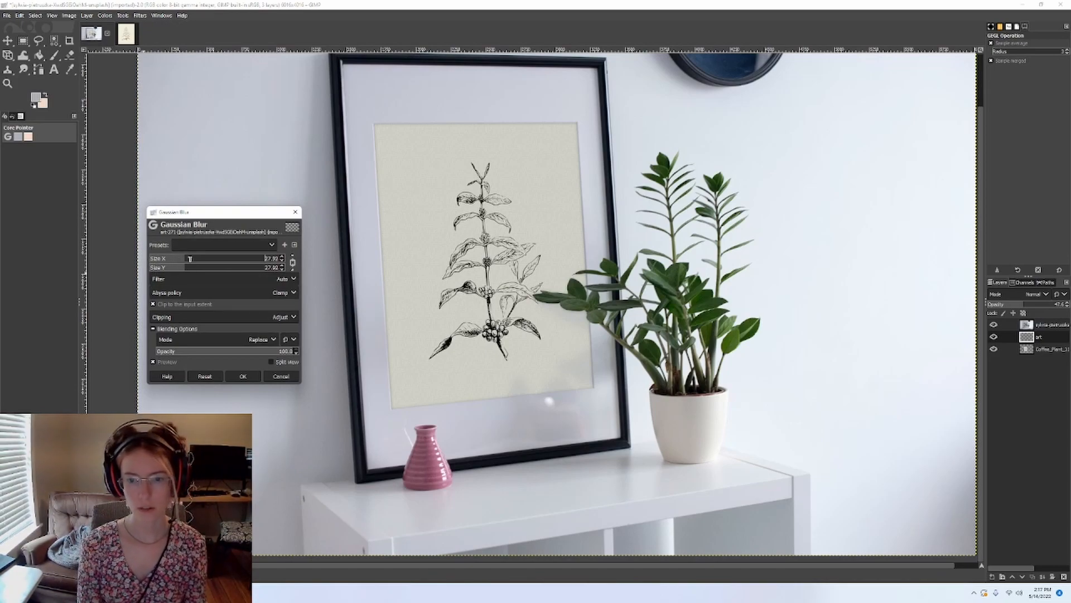
{"action": "left_click", "coordinate": [152, 259]}
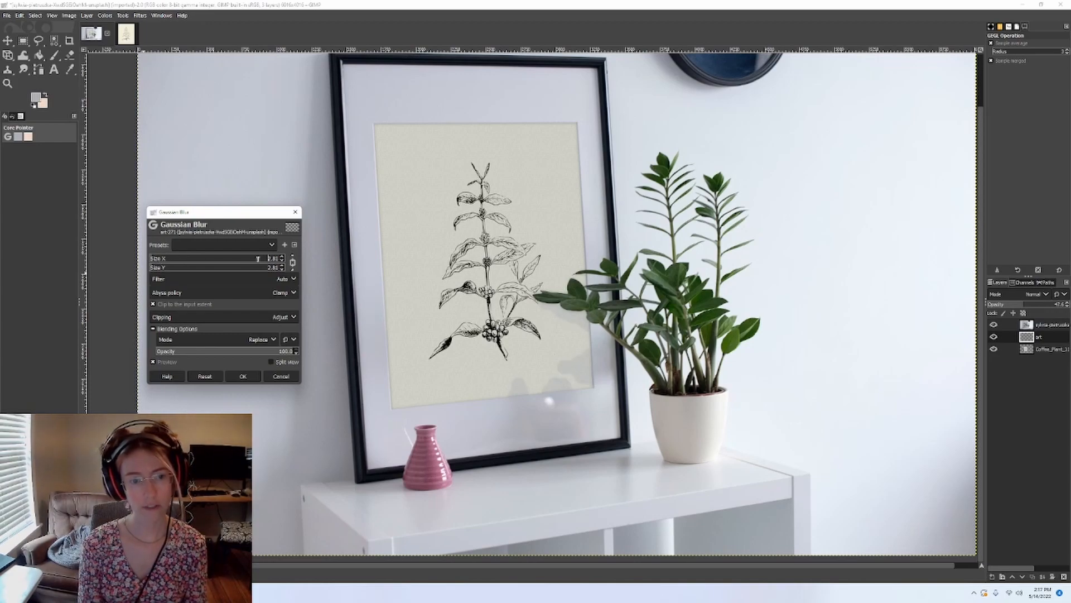
{"action": "left_click", "coordinate": [199, 260]}
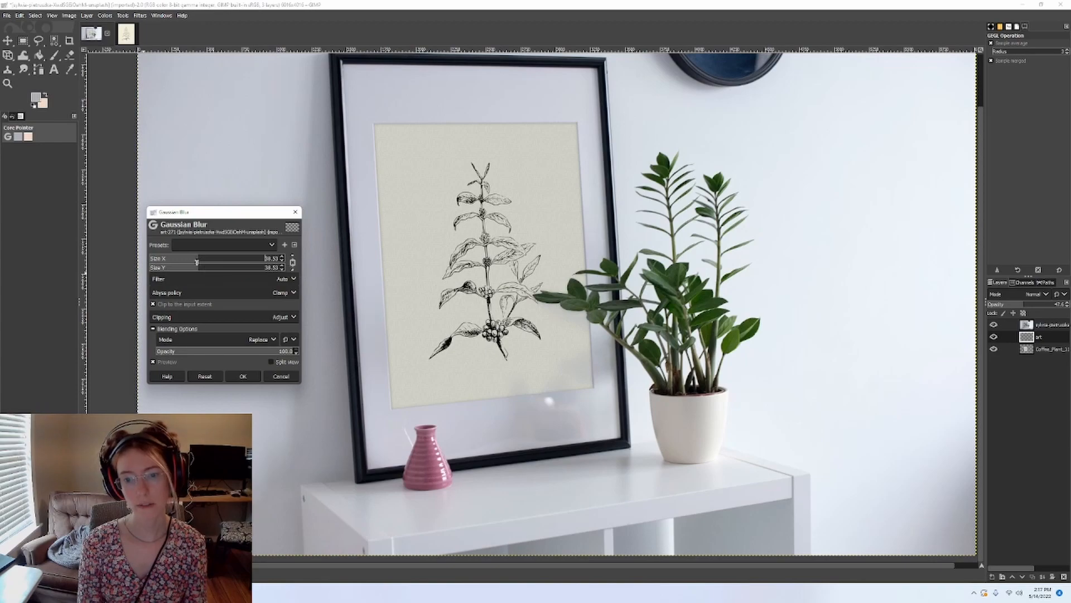
{"action": "left_click", "coordinate": [180, 260]}
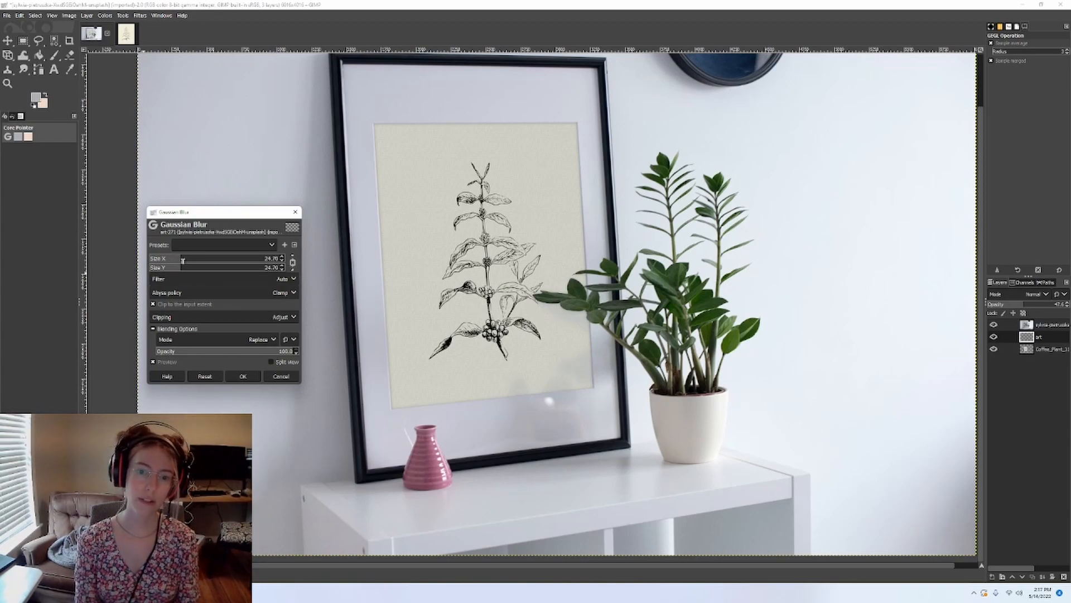
{"action": "left_click", "coordinate": [183, 259]}
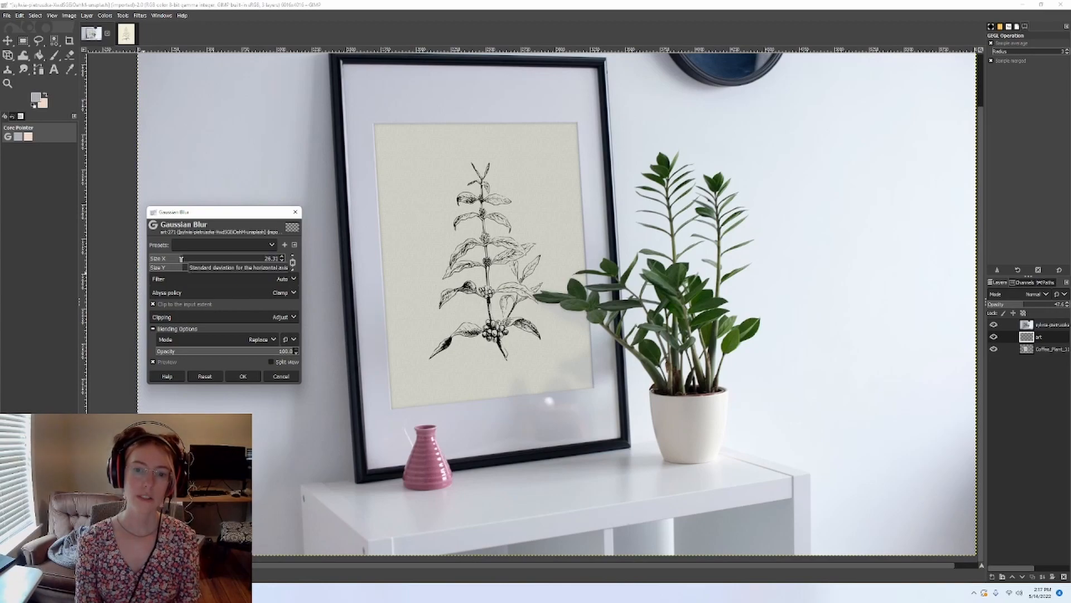
{"action": "left_click", "coordinate": [186, 259]}
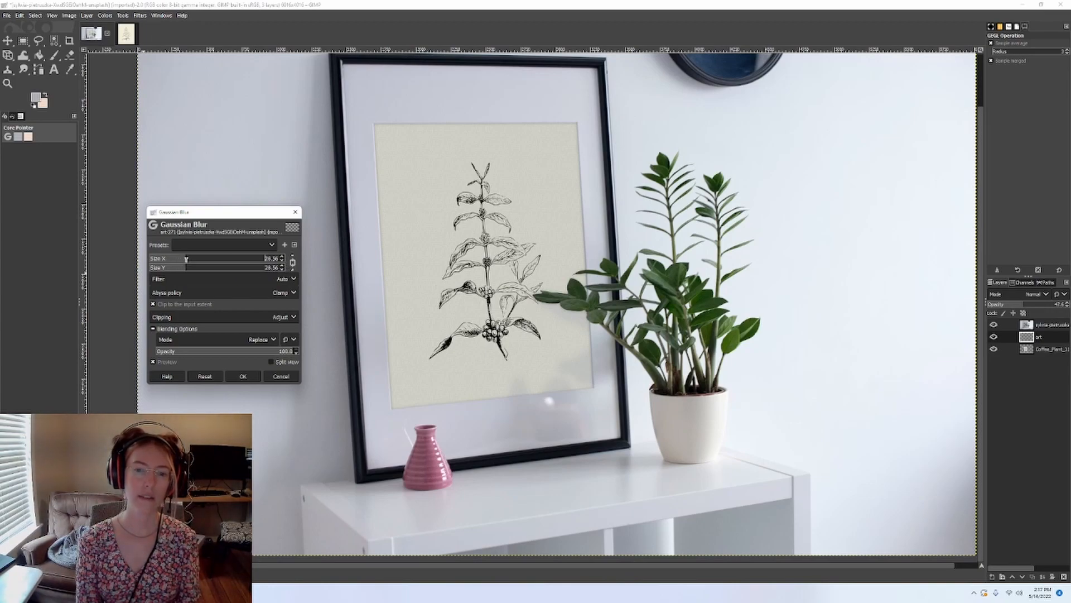
{"action": "left_click", "coordinate": [191, 259]}
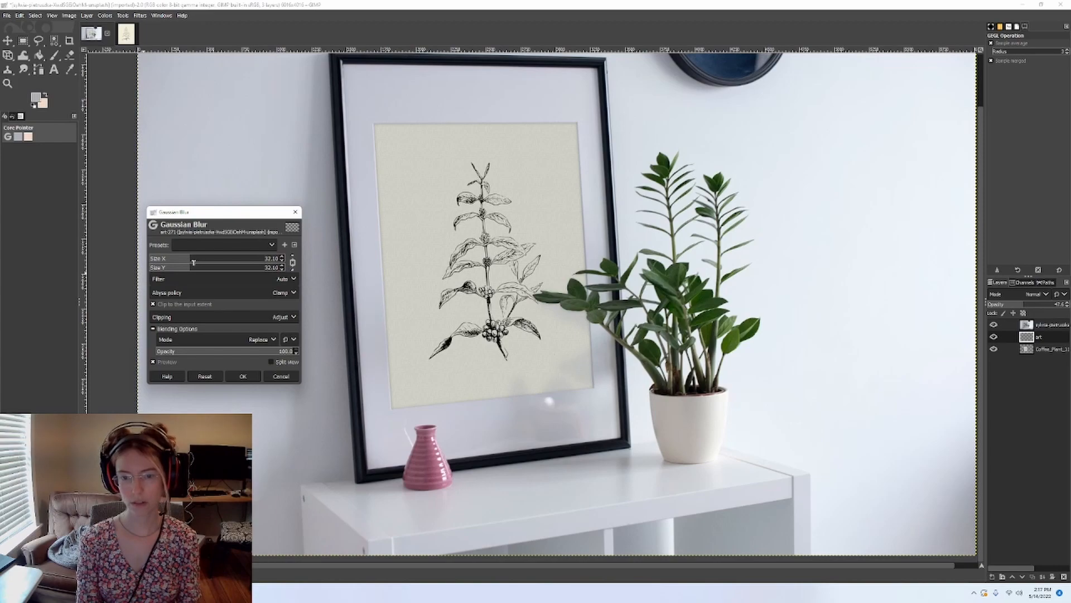
{"action": "scroll", "coordinate": [363, 256], "scroll_direction": "down", "scroll_amount": 1}
{"action": "scroll", "coordinate": [328, 239], "scroll_direction": "up", "scroll_amount": 1}
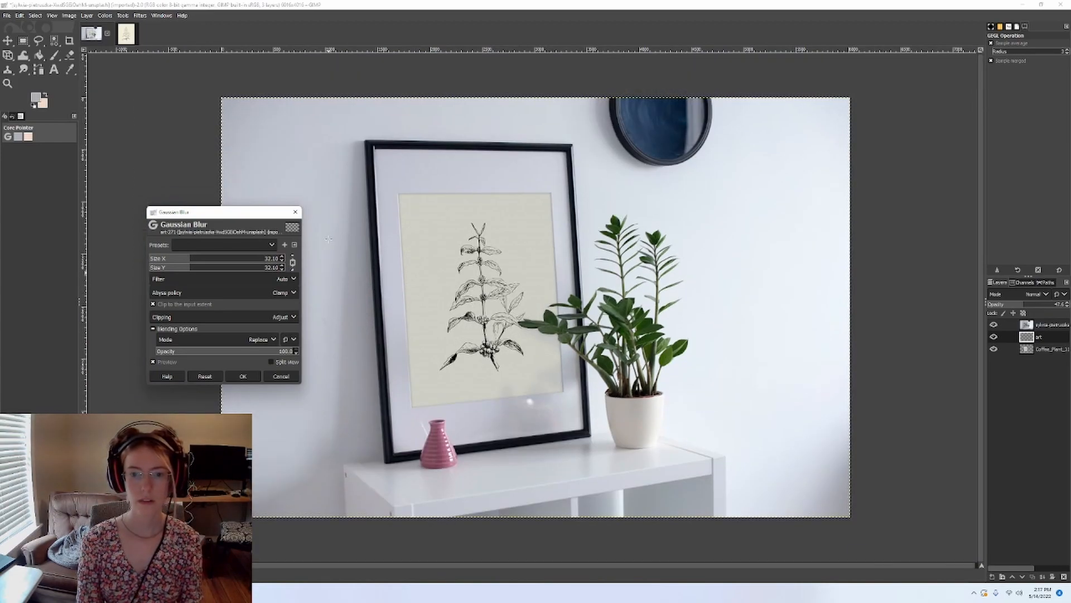
{"action": "left_click", "coordinate": [243, 376]}
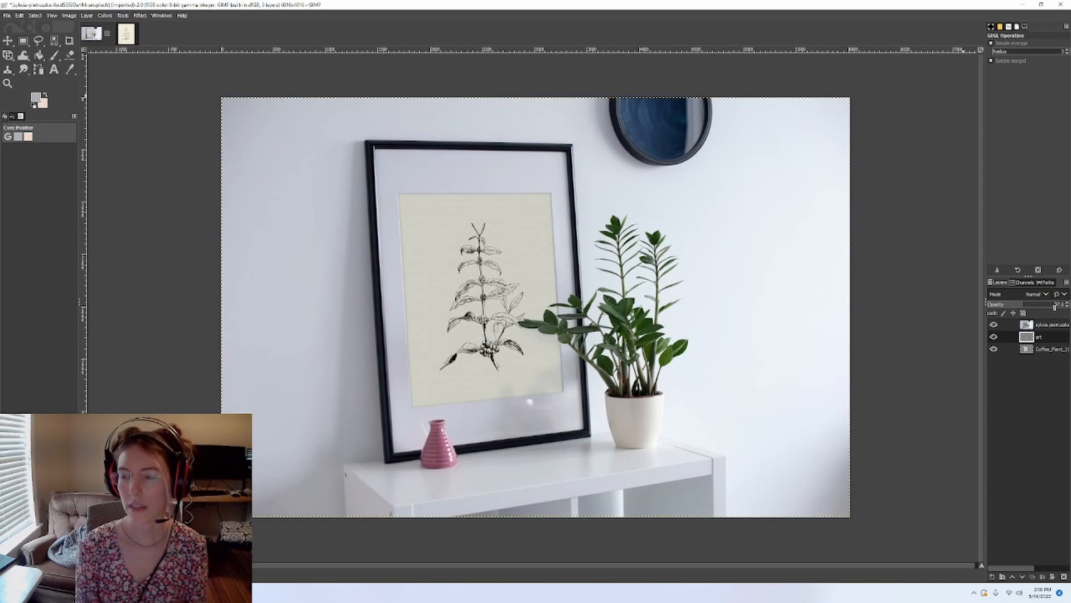
Soften the shadows on the "art" layer further with another Gaussian Blur of about 22.8 in X and Y
{"action": "left_click", "coordinate": [146, 16]}
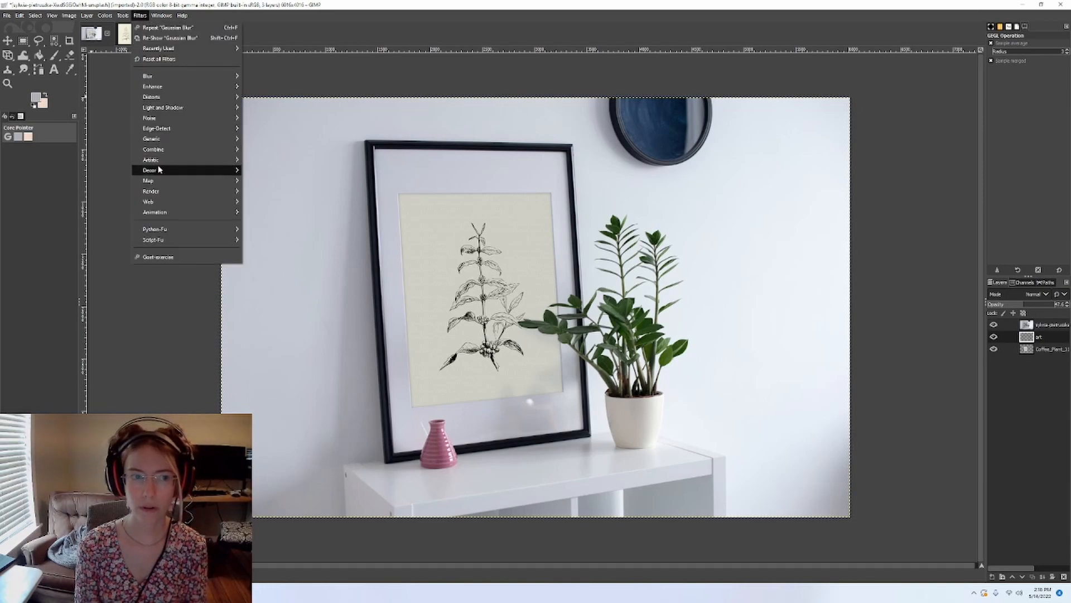
{"action": "mouse_move", "coordinate": [149, 76]}
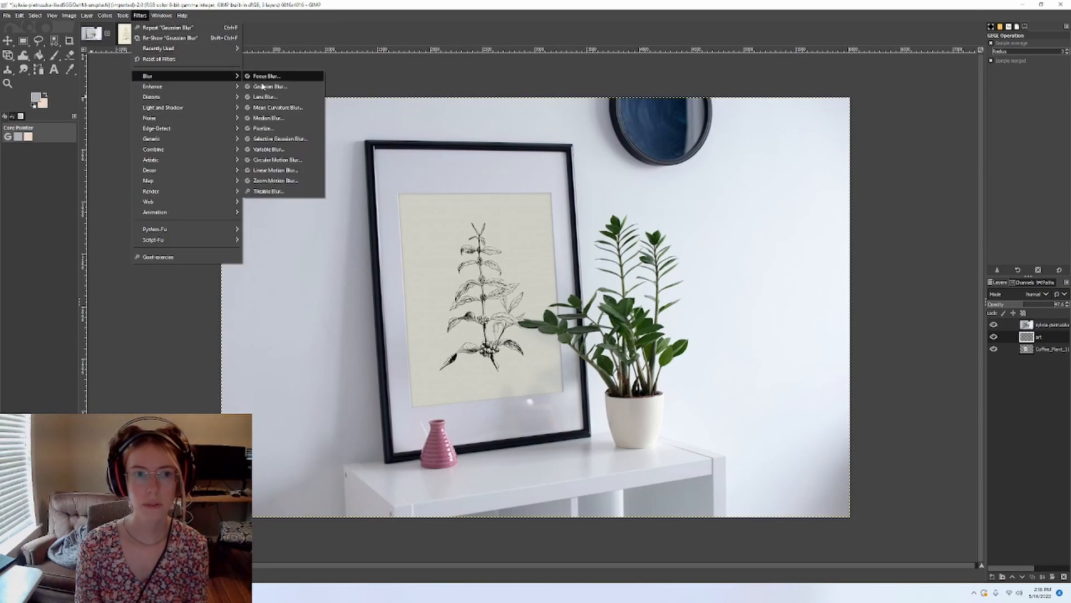
{"action": "left_click", "coordinate": [267, 86]}
{"action": "left_click", "coordinate": [159, 260]}
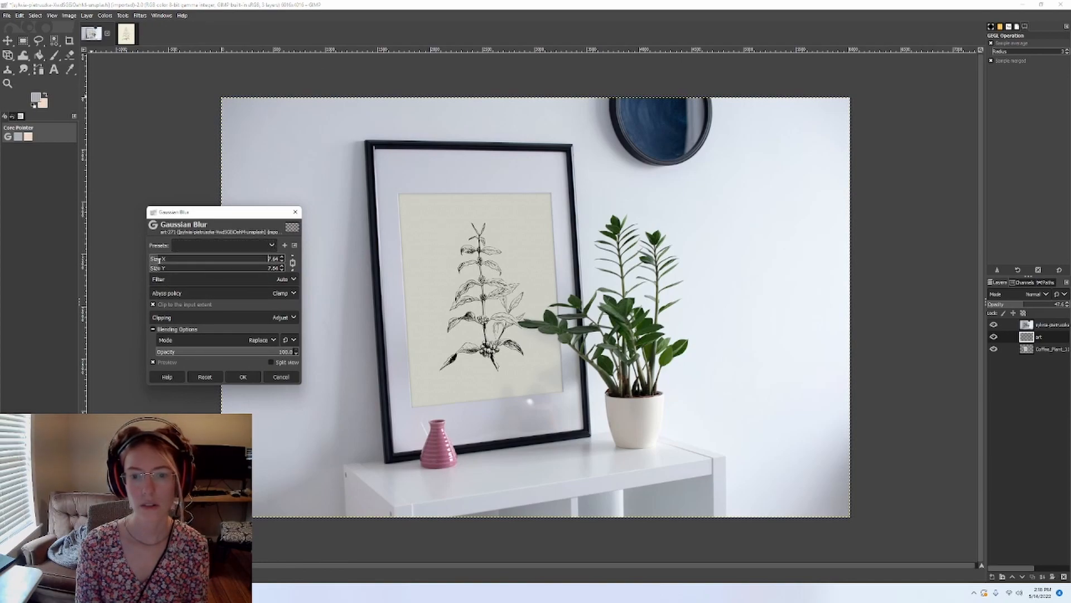
{"action": "left_click", "coordinate": [164, 261]}
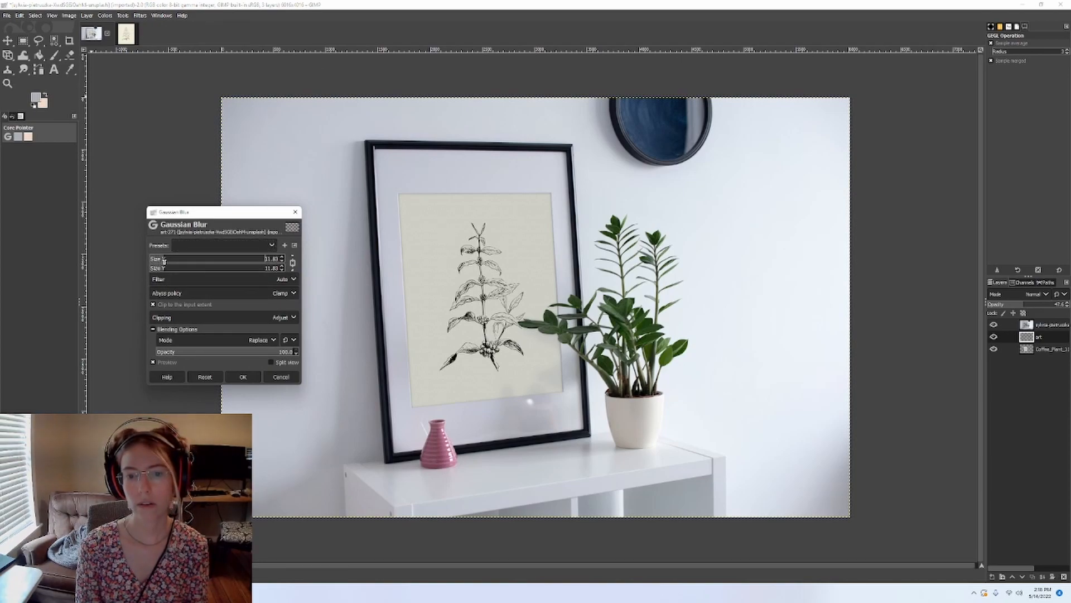
{"action": "mouse_move", "coordinate": [165, 261]}
{"action": "left_mouse_down"}
{"action": "mouse_move", "coordinate": [202, 262]}
{"action": "mouse_move", "coordinate": [177, 263]}
{"action": "left_mouse_up"}
{"action": "left_click", "coordinate": [243, 376]}
{"action": "left_click", "coordinate": [157, 260]}
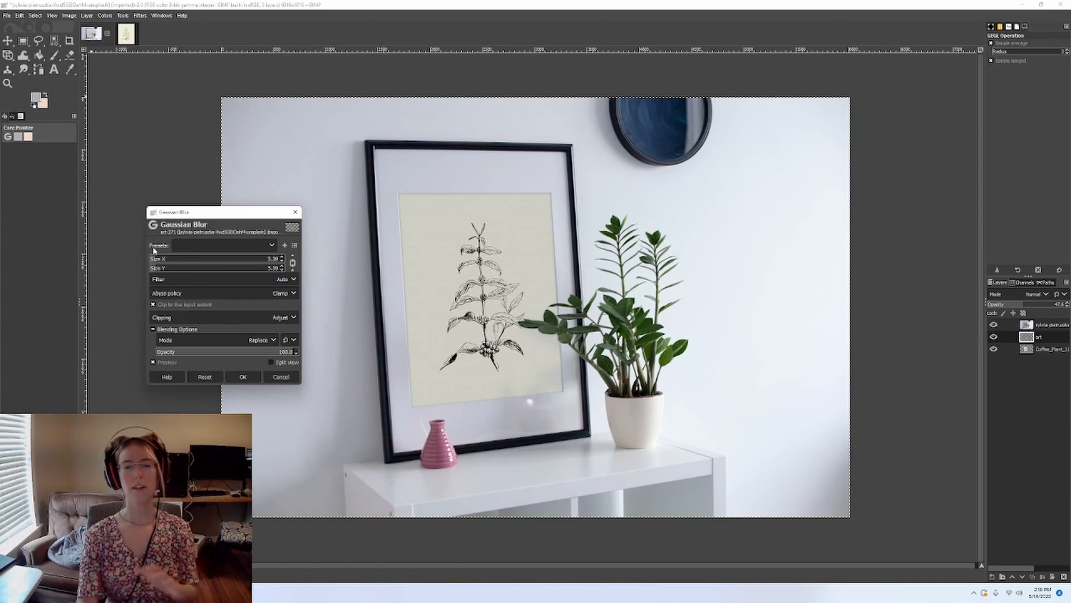
{"action": "left_click_drag", "start_coordinate": [163, 263], "coordinate": [179, 262]}
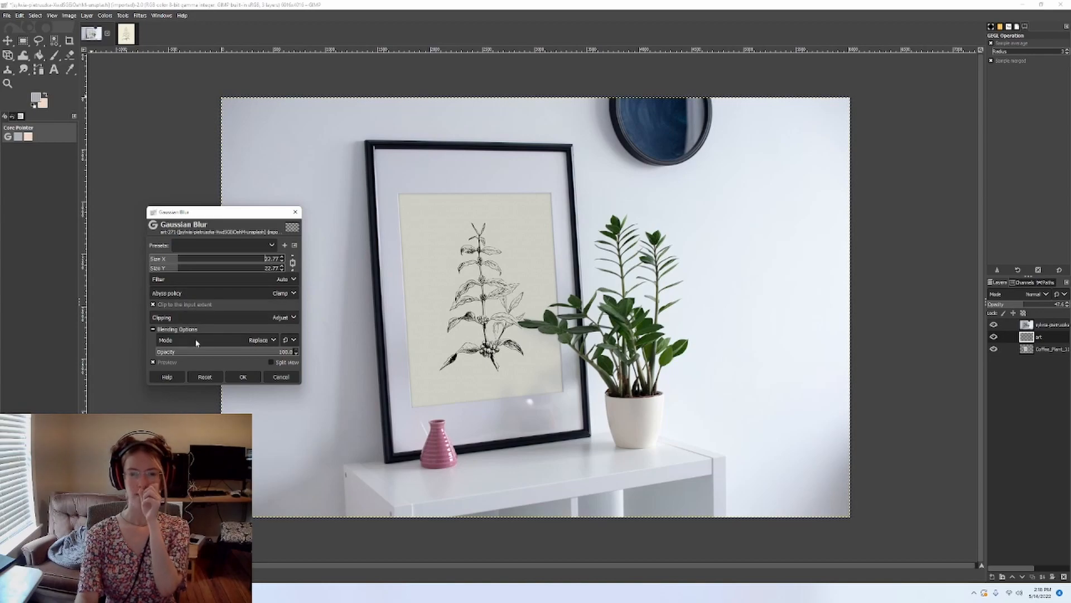
{"action": "left_click", "coordinate": [243, 377]}
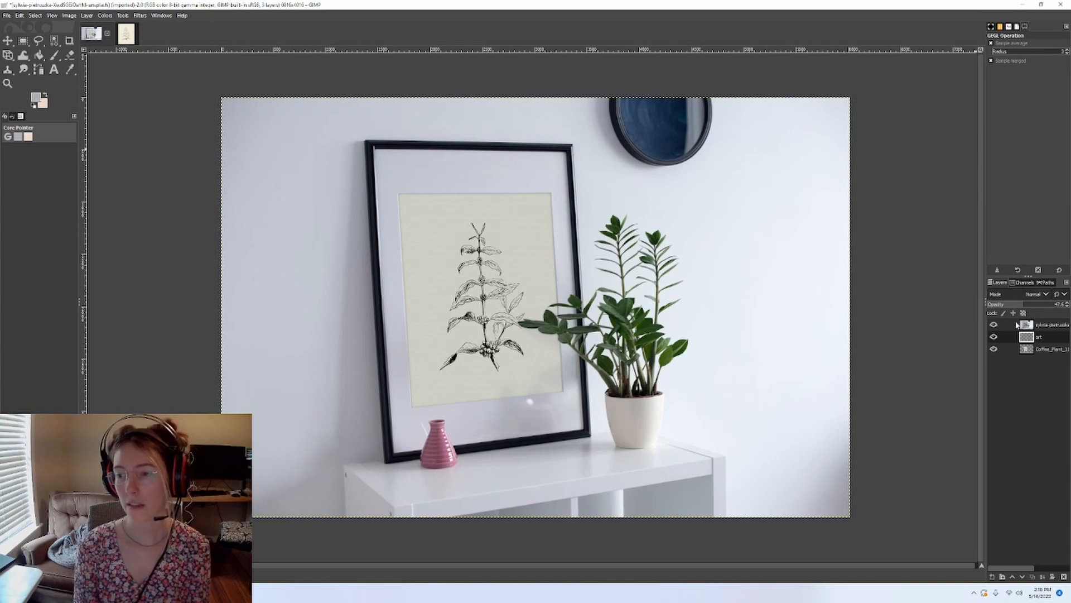
Rename the "art" layer as "shadow 1"
{"action": "right_click", "coordinate": [1043, 341]}
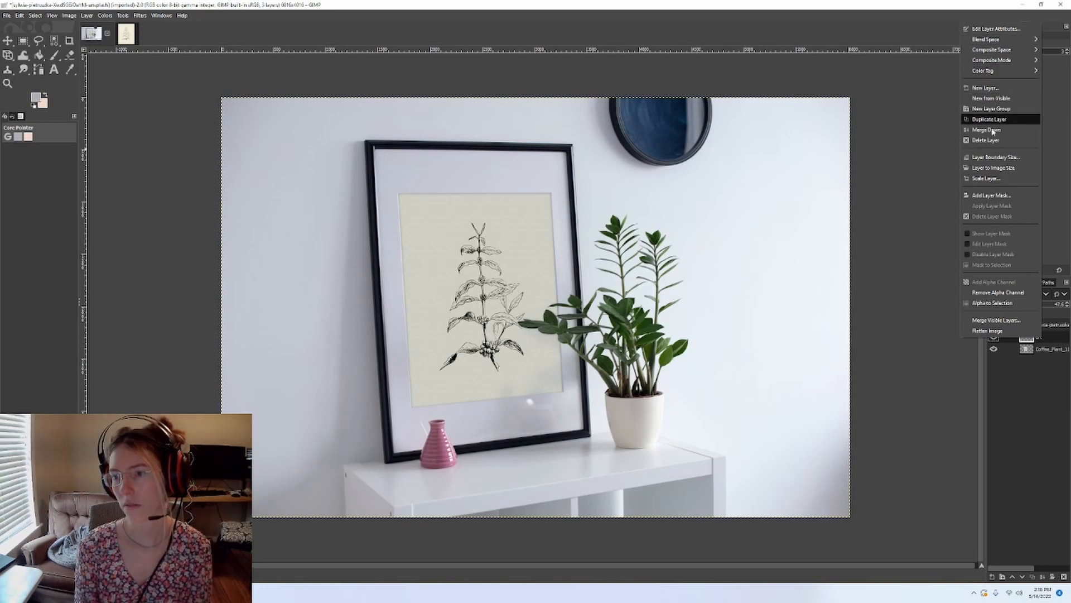
{"action": "left_click", "coordinate": [1027, 422]}
{"action": "double_click", "coordinate": [1043, 341]}
{"action": "type", "text": "pl"}
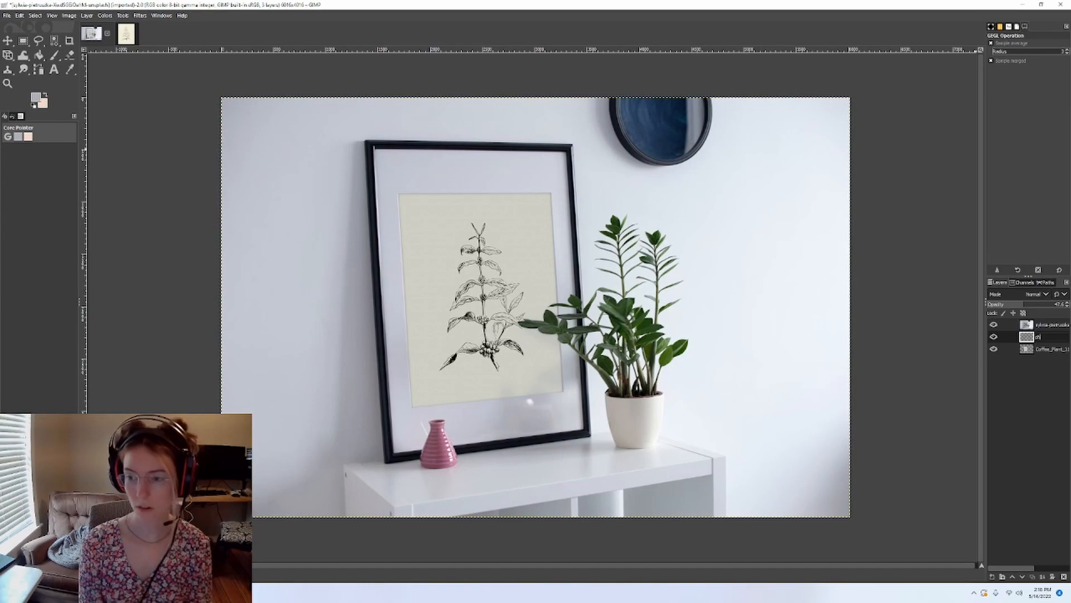
{"action": "key", "text": "Return"}
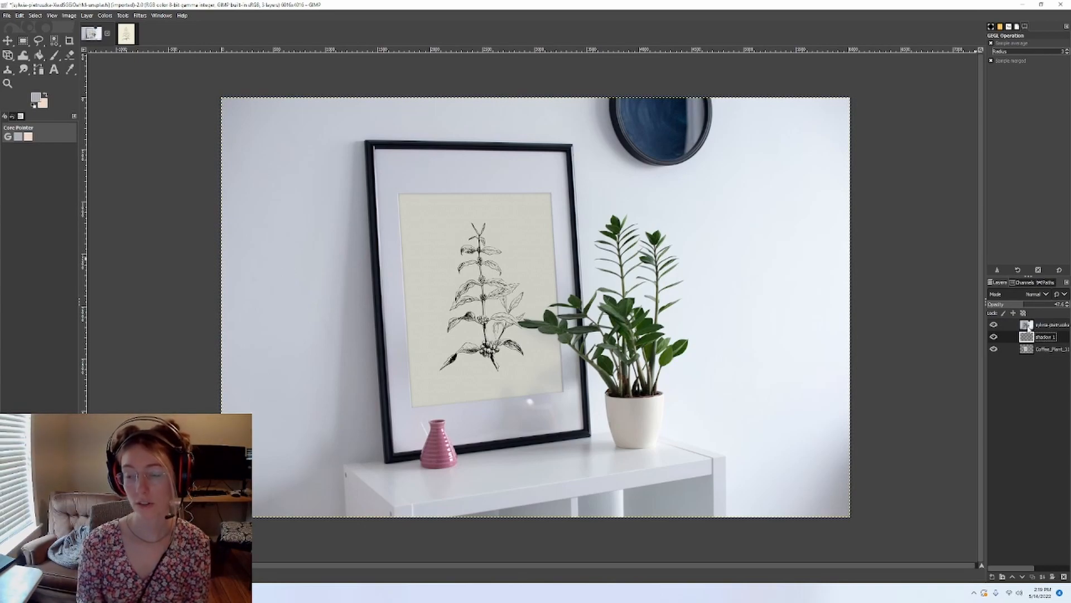
Try the Screen, Dodge and Multiply blend modes on the "shadow 1" layer
{"action": "left_click", "coordinate": [1000, 294]}
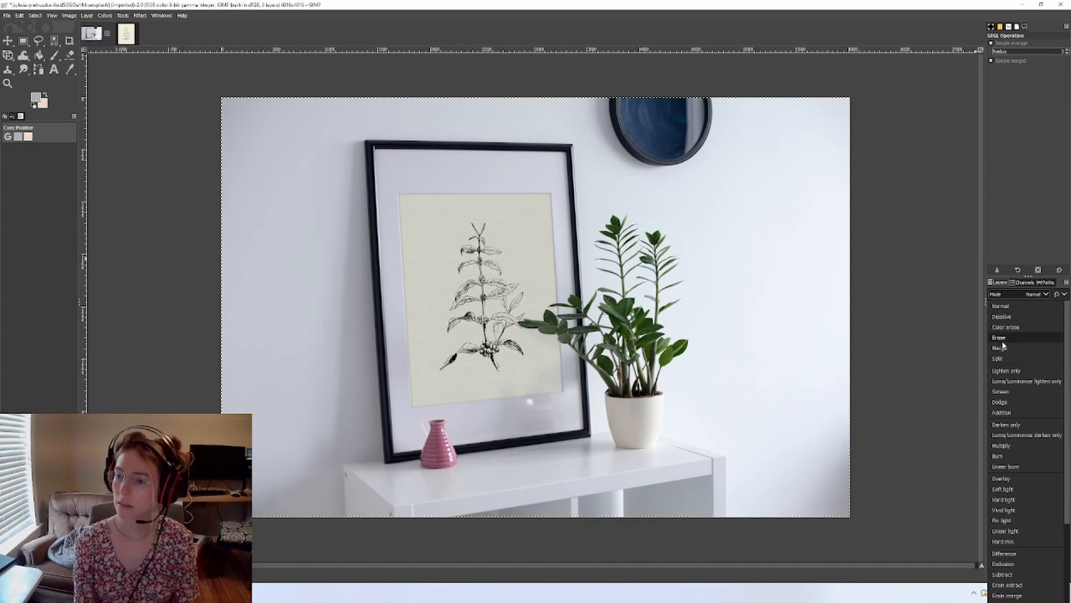
{"action": "left_click", "coordinate": [1012, 392]}
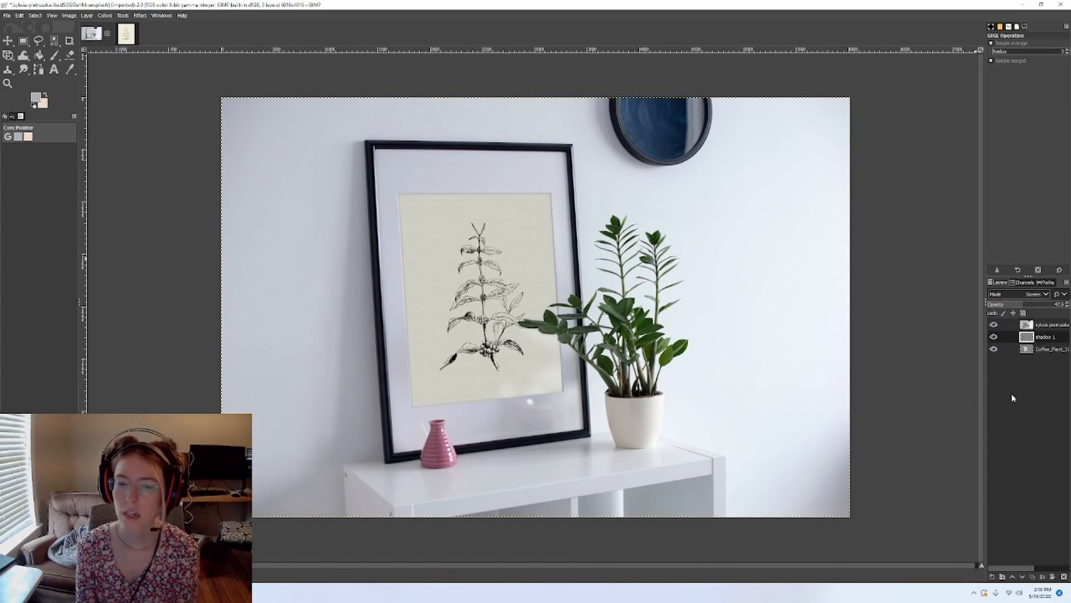
{"action": "left_click", "coordinate": [1029, 296]}
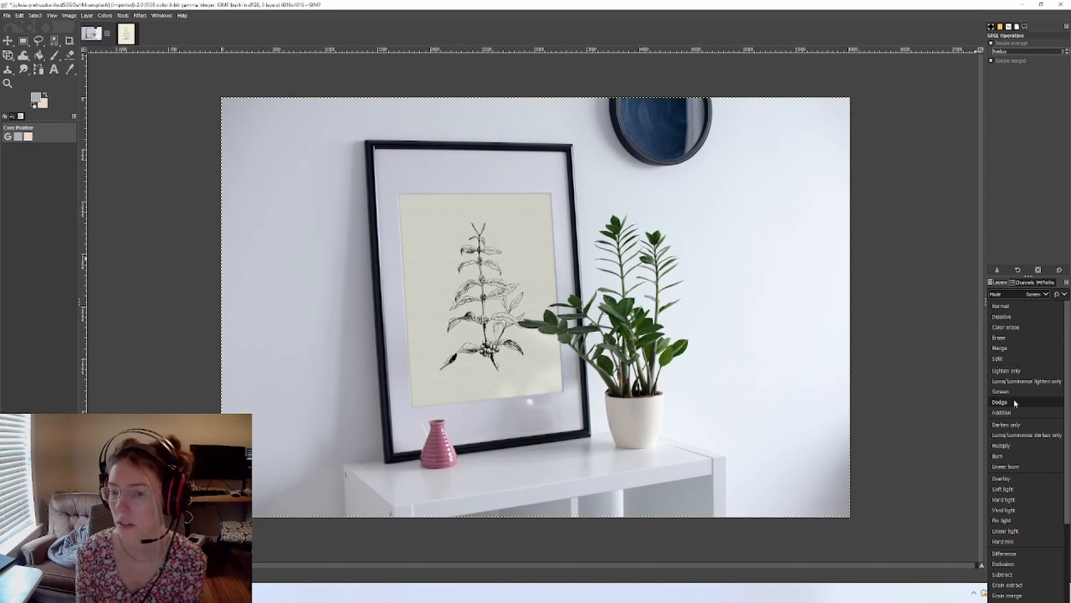
{"action": "left_click", "coordinate": [1013, 400]}
{"action": "left_click", "coordinate": [1026, 294]}
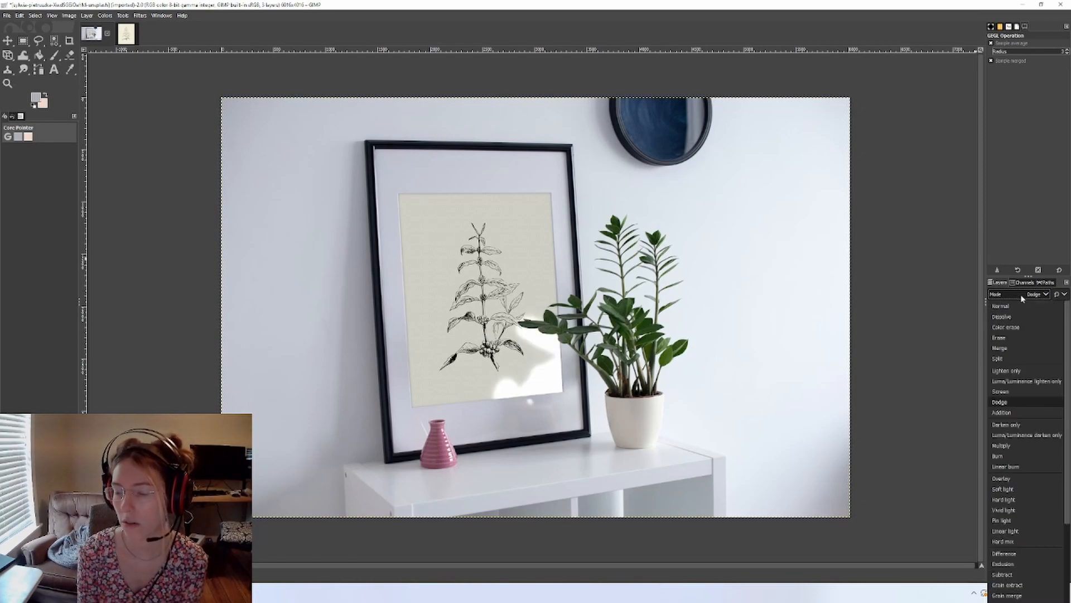
{"action": "left_click", "coordinate": [1016, 447]}
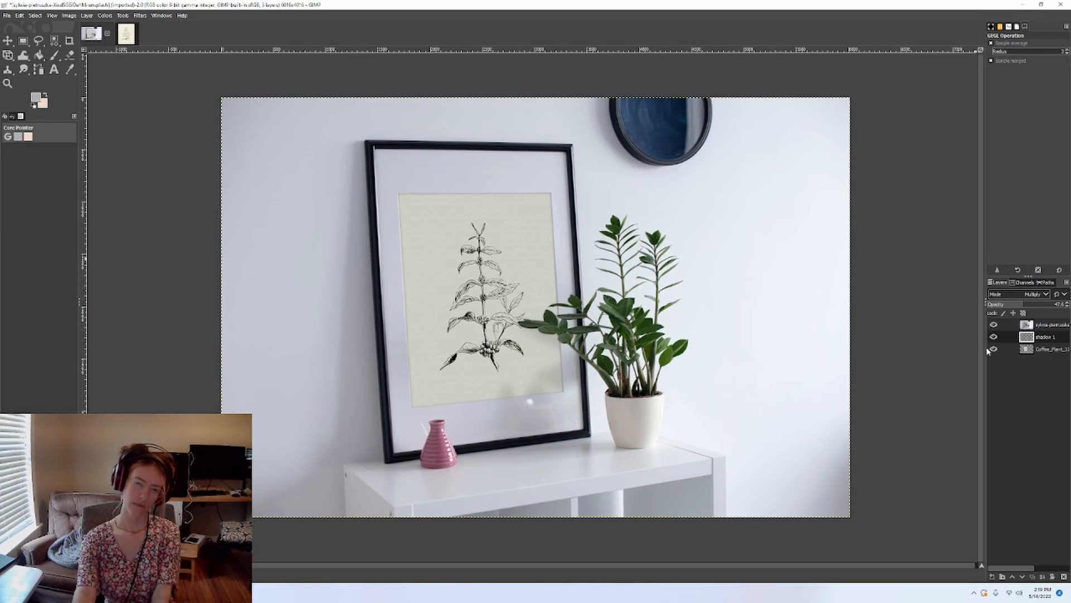
Lower the opacity of the "shadow 1" layer to about 28 and change its blend mode to Difference
{"action": "left_click", "coordinate": [1009, 305]}
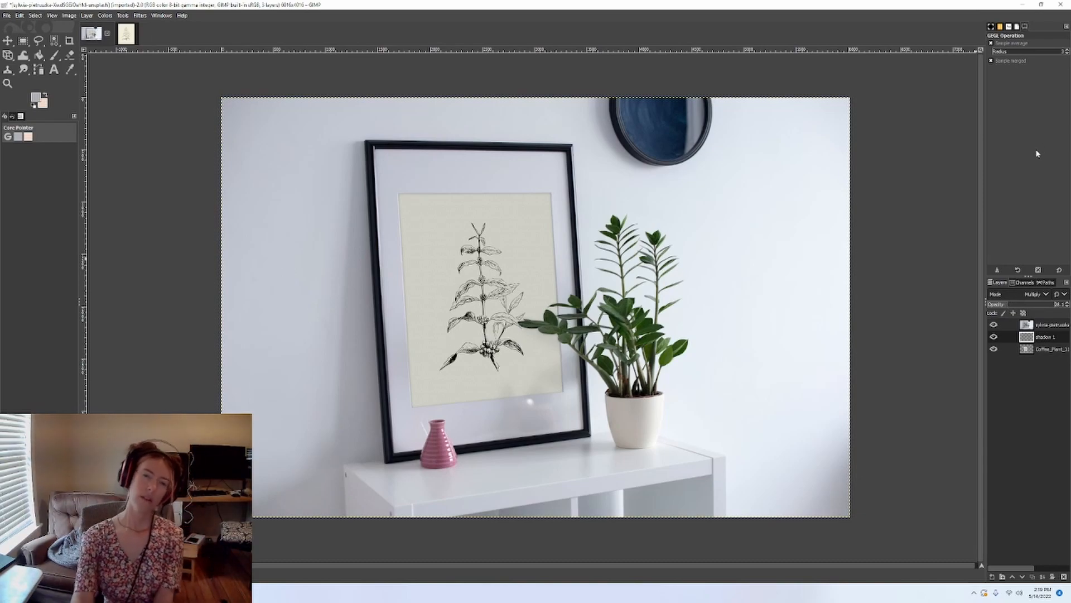
{"action": "left_click", "coordinate": [1039, 294]}
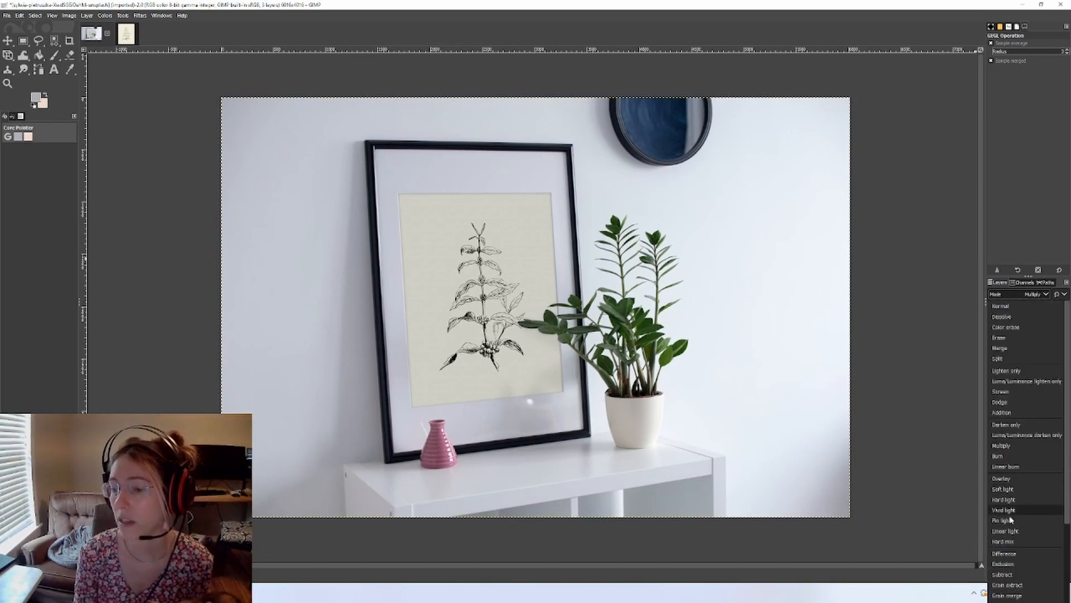
{"action": "left_click", "coordinate": [1009, 555]}
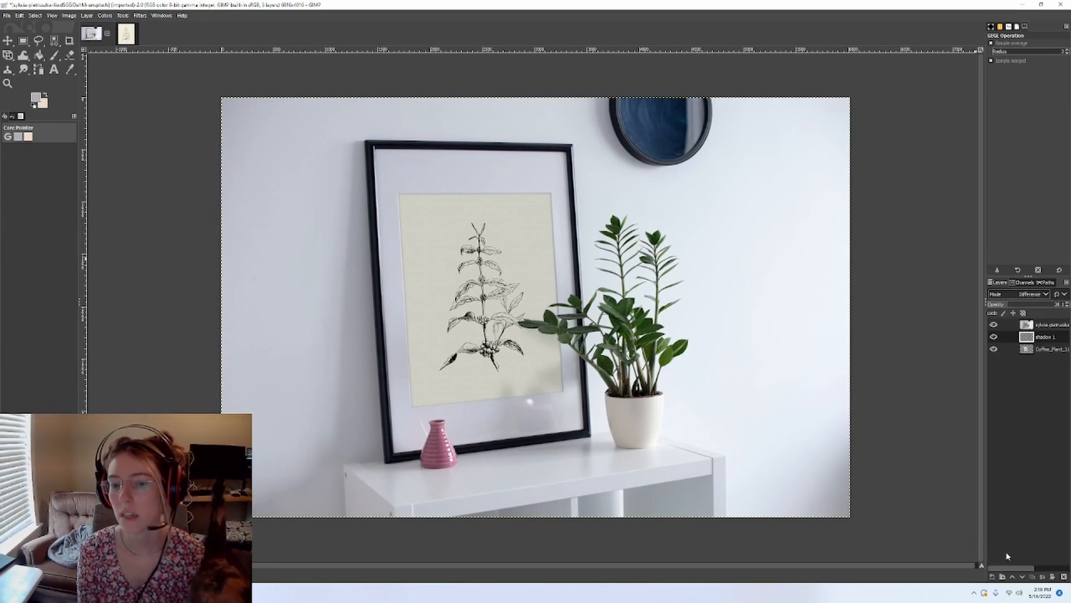
Try the Overlay blend mode on the "shadow 1" layer, and settle on Linear burn
{"action": "left_click", "coordinate": [1045, 294]}
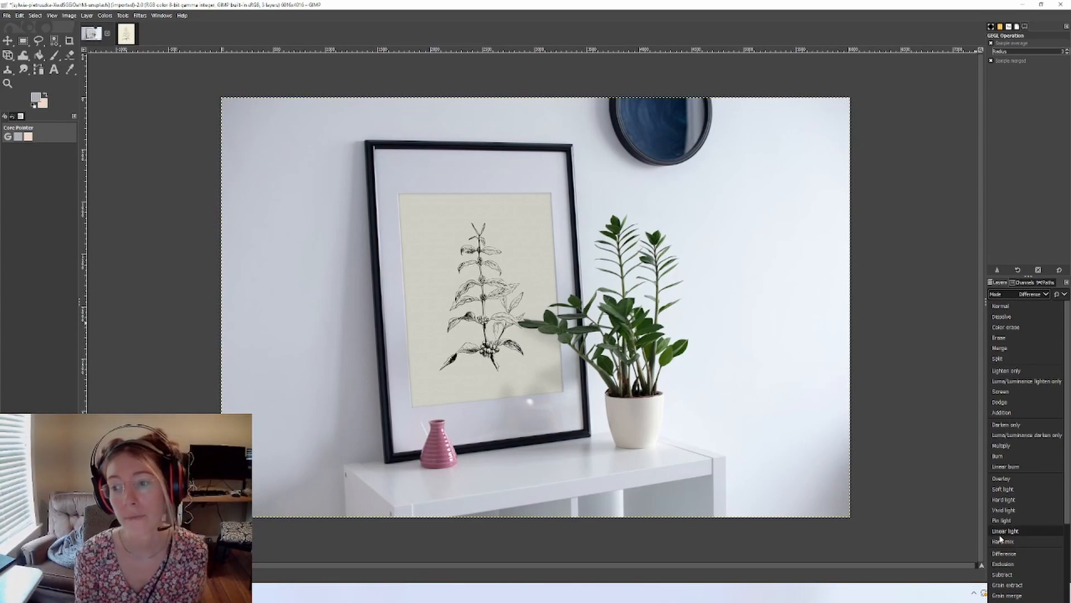
{"action": "left_click", "coordinate": [1017, 478]}
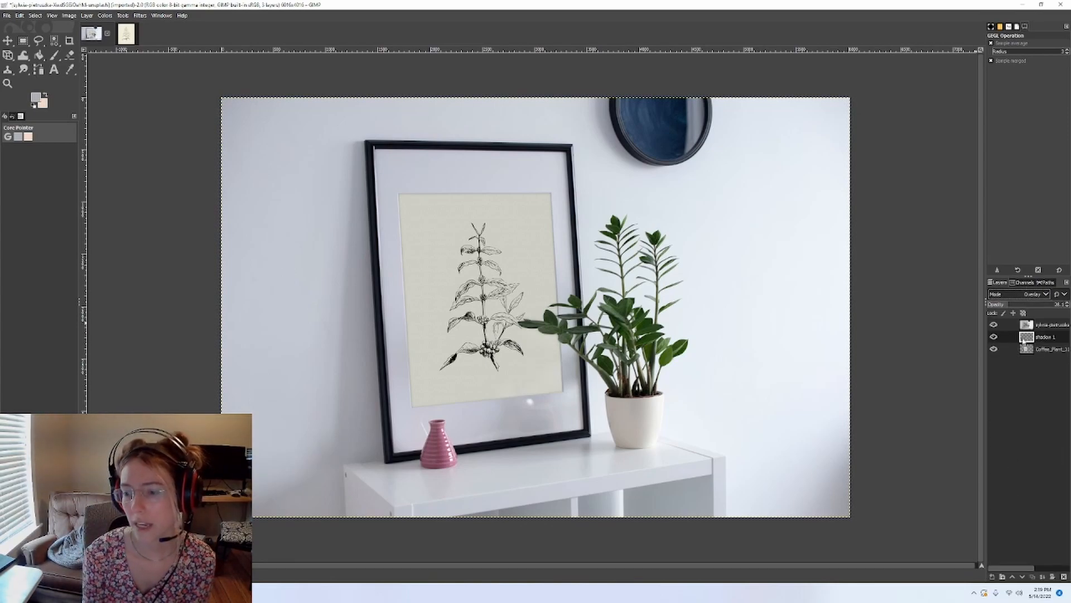
{"action": "left_click", "coordinate": [1034, 295]}
{"action": "left_click", "coordinate": [1016, 467]}
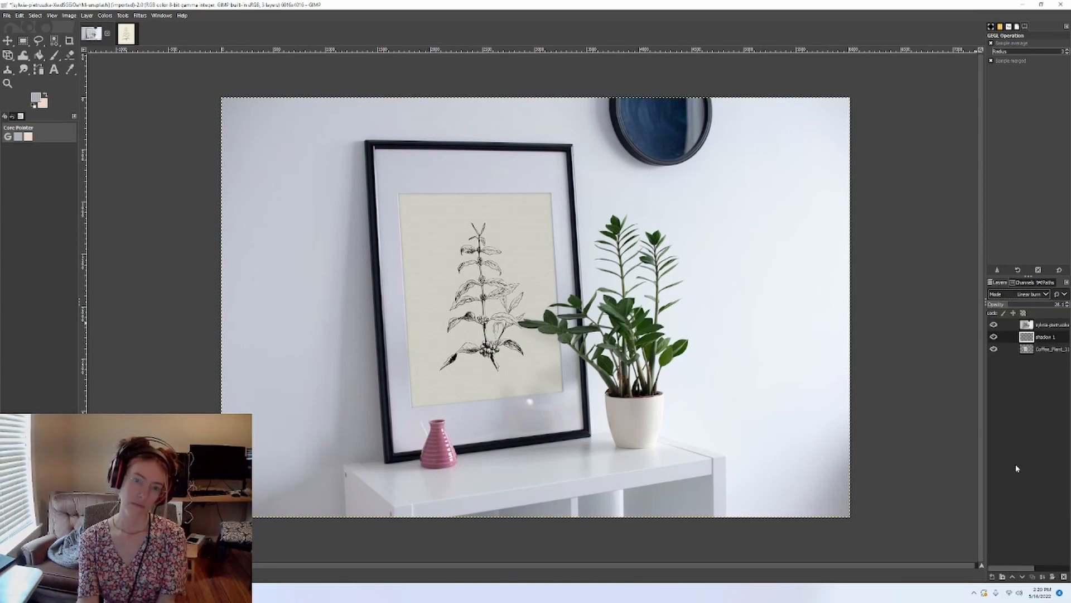
Add a new transparent layer named "shadow 2" above the "shadow 1" layer
{"action": "left_click", "coordinate": [994, 575]}
{"action": "type", "text": "chadow 2"}
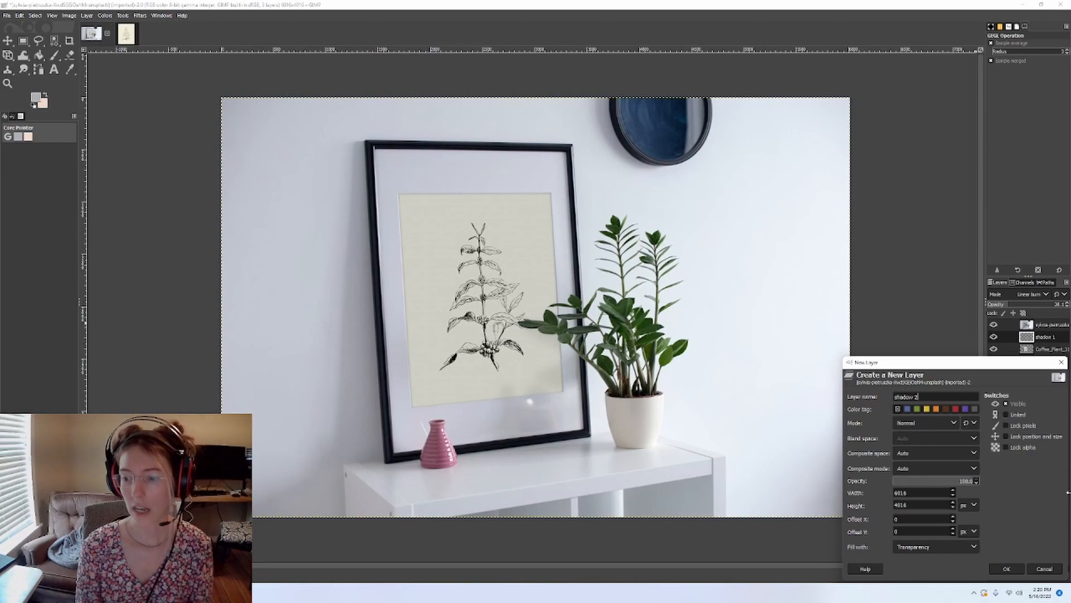
{"action": "left_click", "coordinate": [1006, 568]}
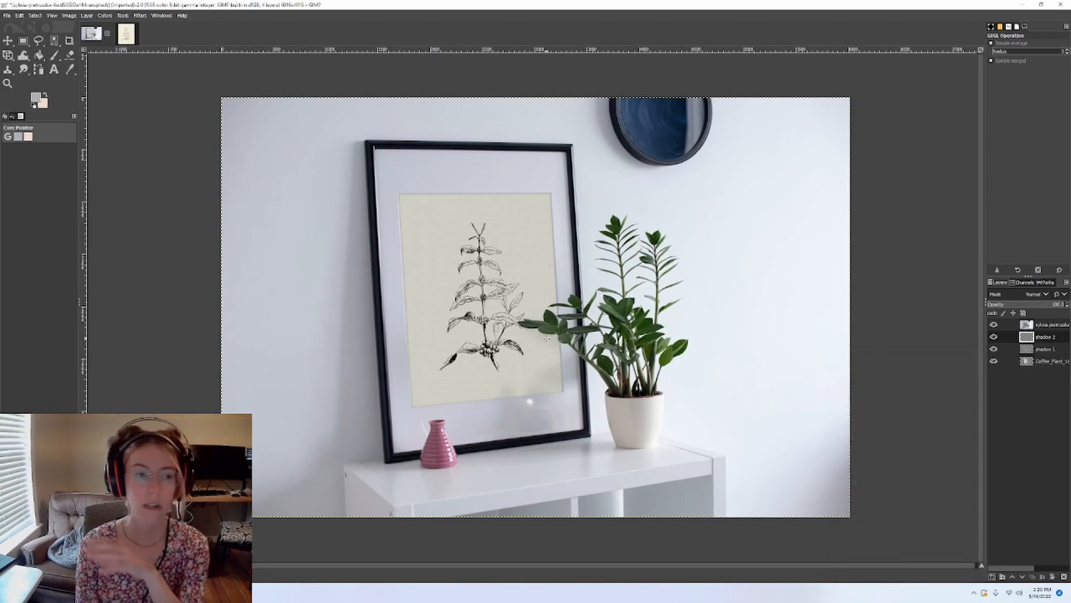
Switch to the Paintbrush and set the foreground colour to the neutral grey a4aaab
{"action": "left_click", "coordinate": [54, 55]}
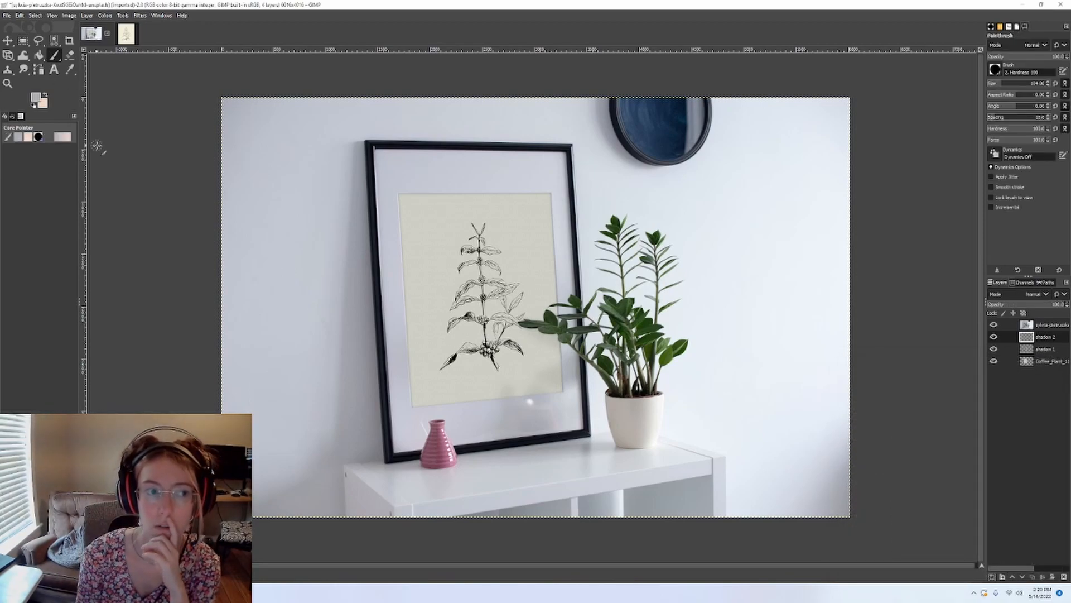
{"action": "left_click", "coordinate": [37, 102]}
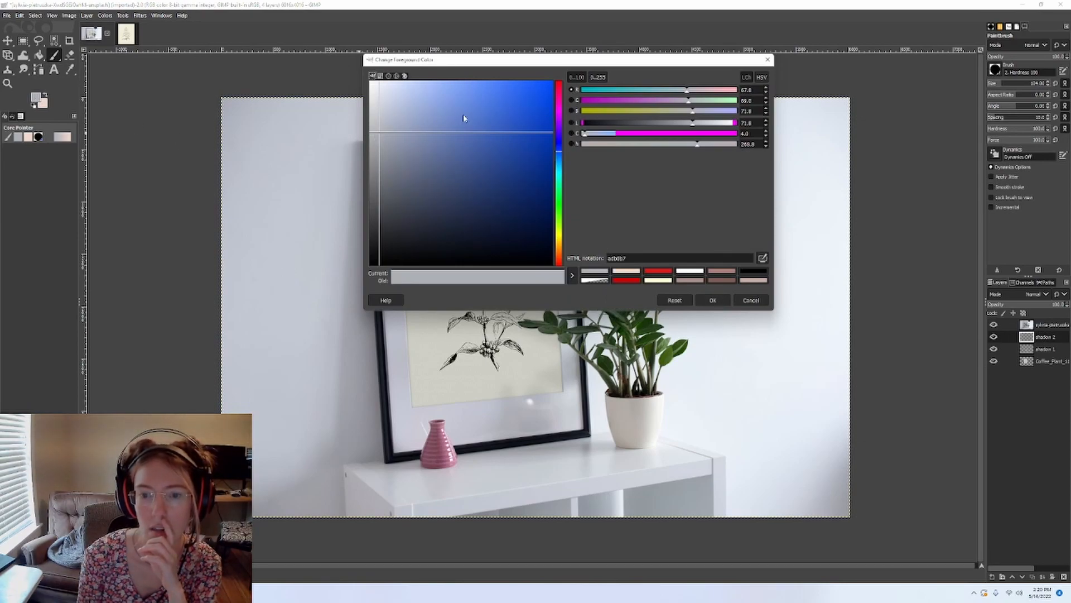
{"action": "left_click", "coordinate": [561, 170]}
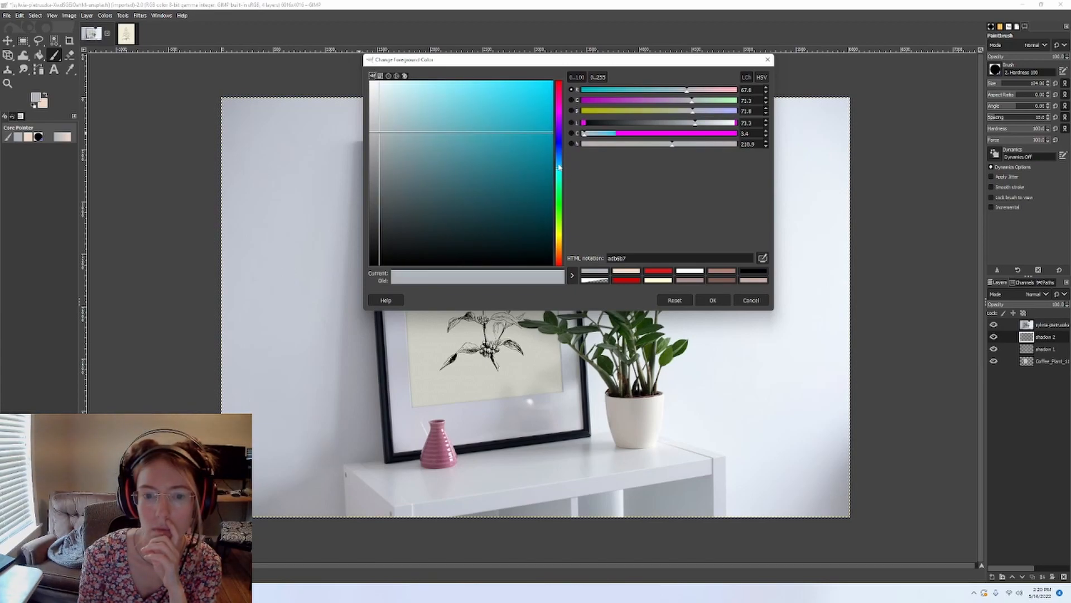
{"action": "left_click", "coordinate": [382, 129]}
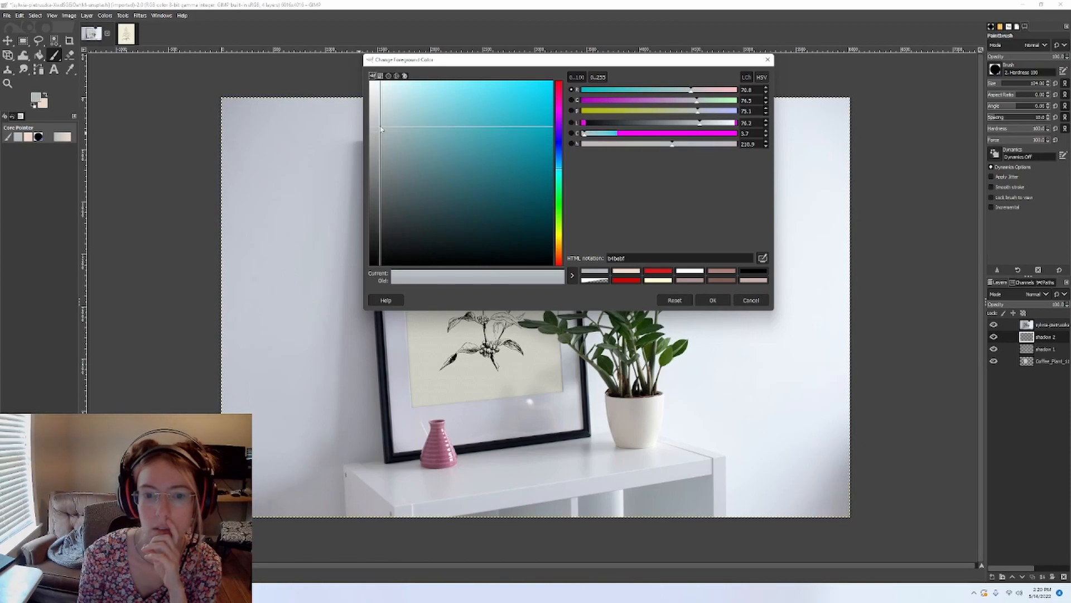
{"action": "left_click", "coordinate": [377, 142]}
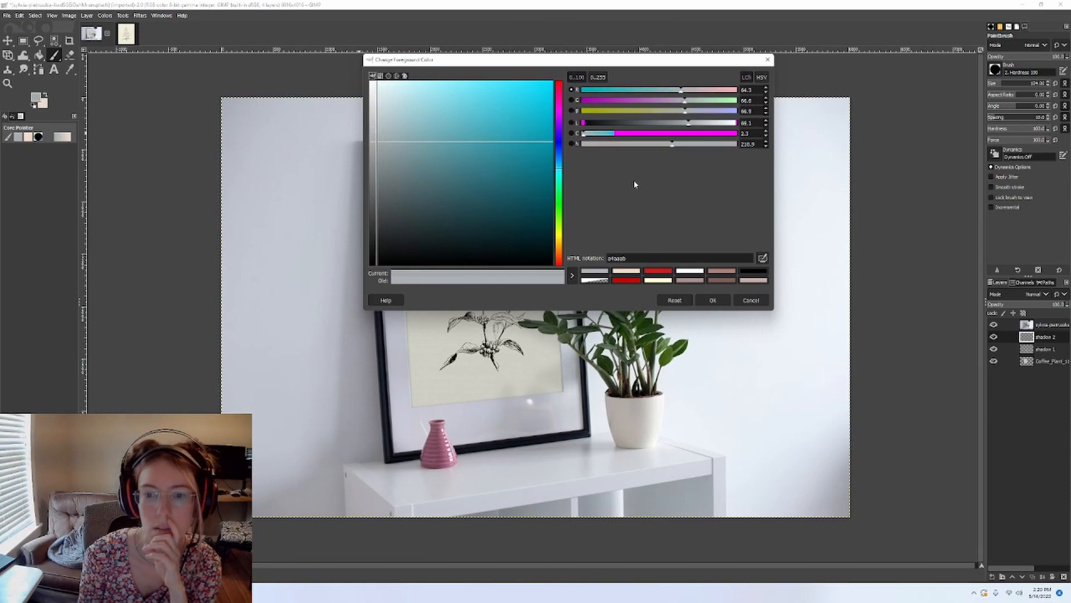
{"action": "left_click", "coordinate": [710, 301]}
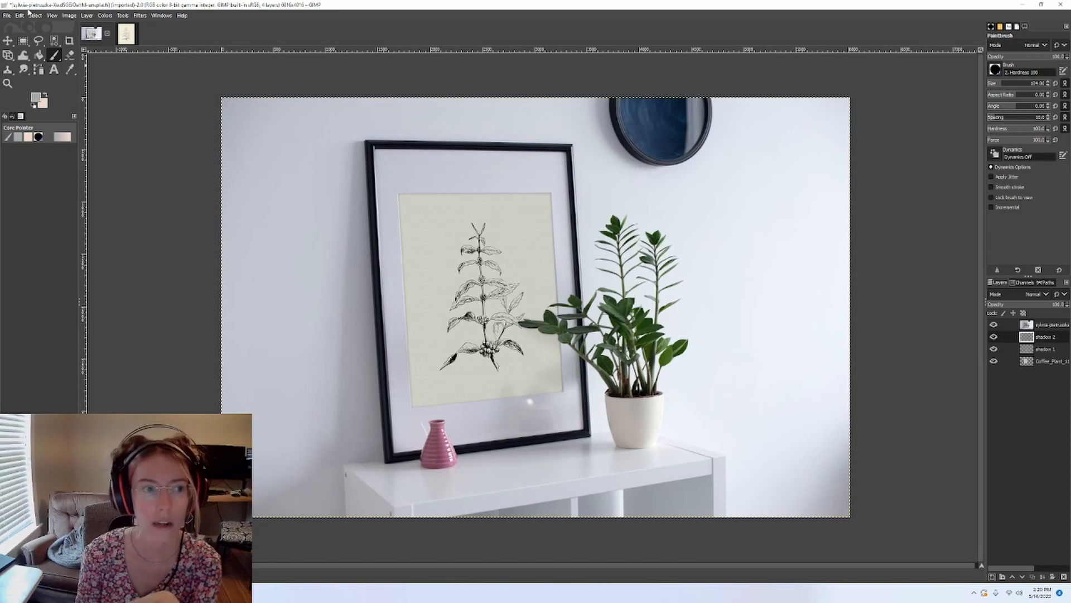
Paint a grey shadow on the "shadow 2" layer along the underside of the lower leaves overlapping the print
{"action": "scroll", "coordinate": [566, 352], "scroll_direction": "up", "scroll_amount": 5}
{"action": "scroll", "coordinate": [566, 351], "scroll_direction": "down", "scroll_amount": 2}
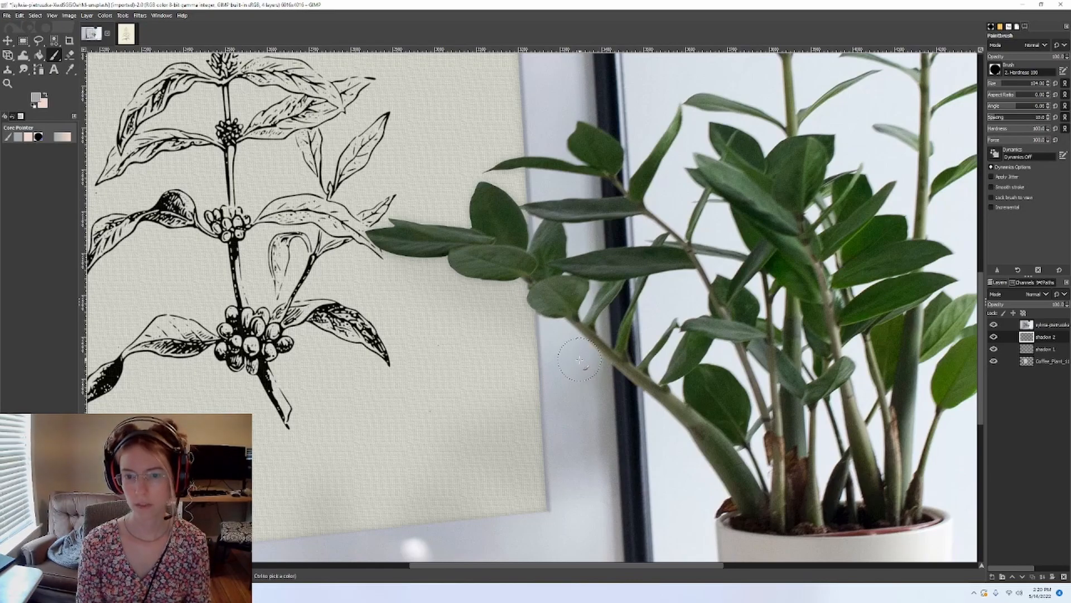
{"action": "left_click", "coordinate": [1047, 326]}
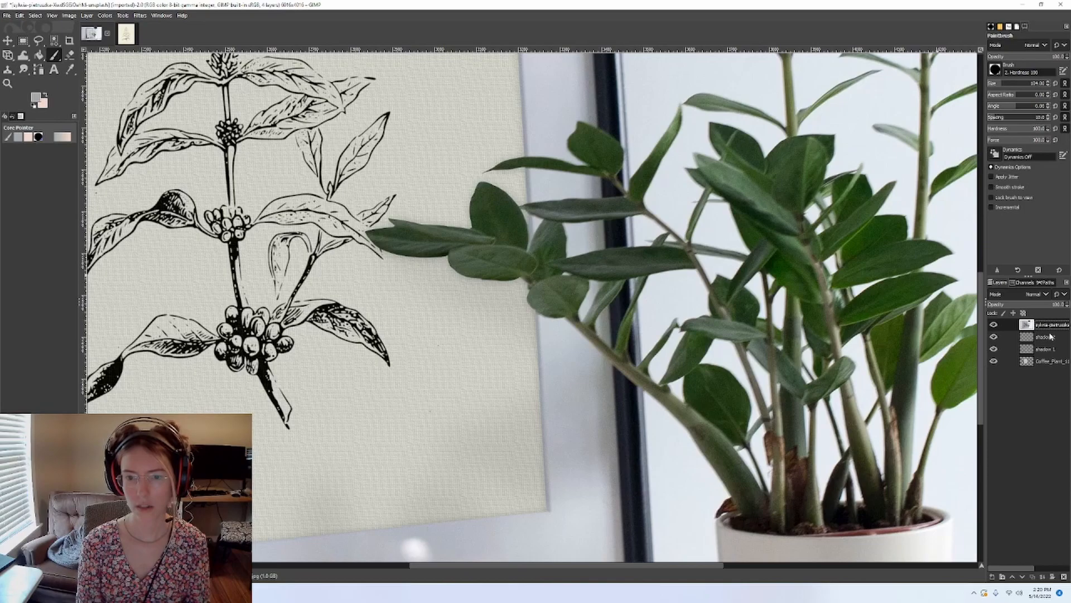
{"action": "left_click", "coordinate": [1051, 338]}
{"action": "scroll", "coordinate": [316, 274], "scroll_direction": "down", "scroll_amount": 4}
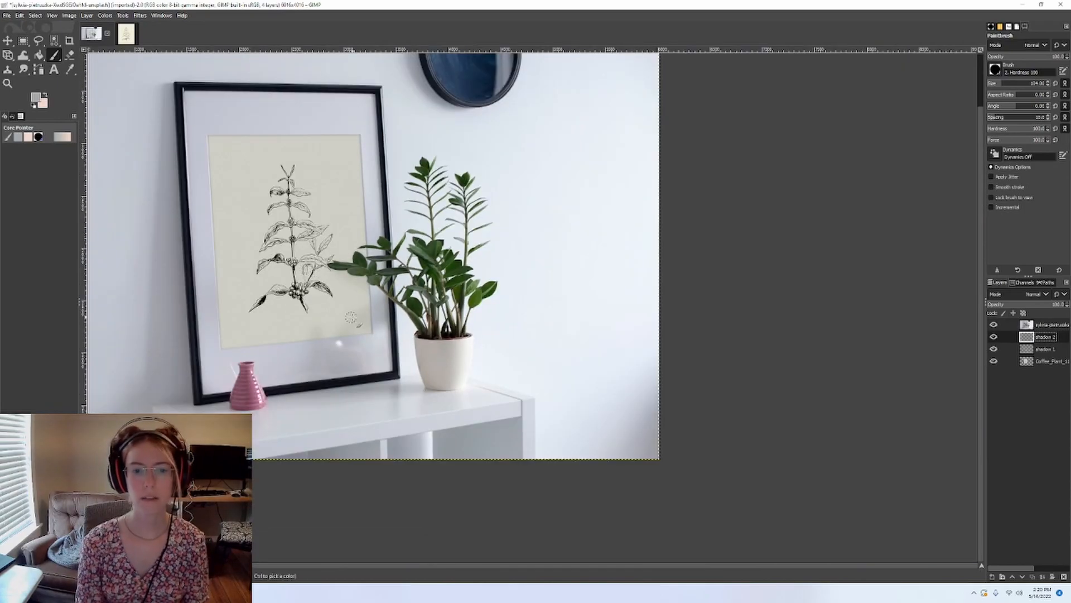
{"action": "scroll", "coordinate": [356, 318], "scroll_direction": "left", "scroll_amount": 2}
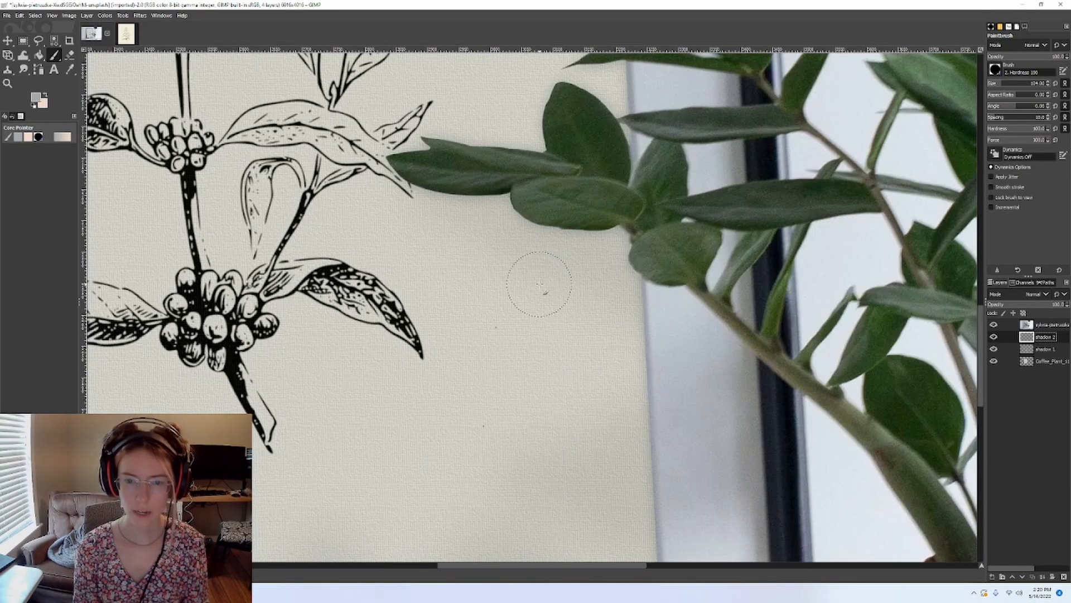
{"action": "scroll", "coordinate": [530, 284], "scroll_direction": "up", "scroll_amount": 5}
{"action": "mouse_move", "coordinate": [653, 224]}
{"action": "left_mouse_down"}
{"action": "mouse_move", "coordinate": [627, 238]}
{"action": "mouse_move", "coordinate": [643, 266]}
{"action": "mouse_move", "coordinate": [587, 223]}
{"action": "mouse_move", "coordinate": [452, 181]}
{"action": "mouse_move", "coordinate": [573, 211]}
{"action": "left_mouse_up"}
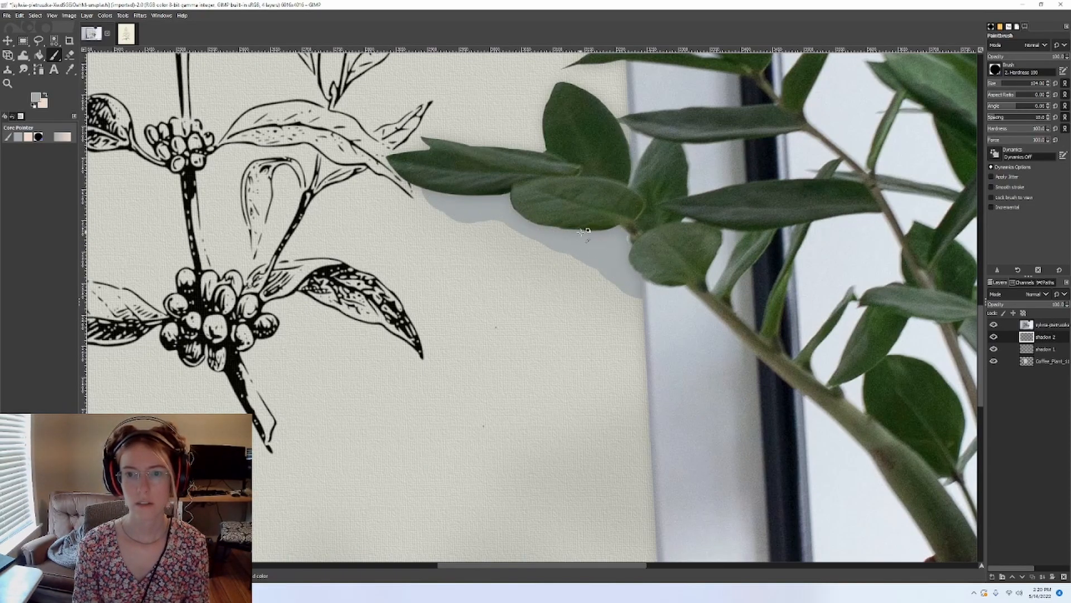
Paint a thin shadow with a smaller brush beneath the narrow upper leaf where it overlaps the print's edge
{"action": "scroll", "coordinate": [590, 244], "scroll_direction": "down", "scroll_amount": 4}
{"action": "scroll", "coordinate": [596, 203], "scroll_direction": "up", "scroll_amount": 5}
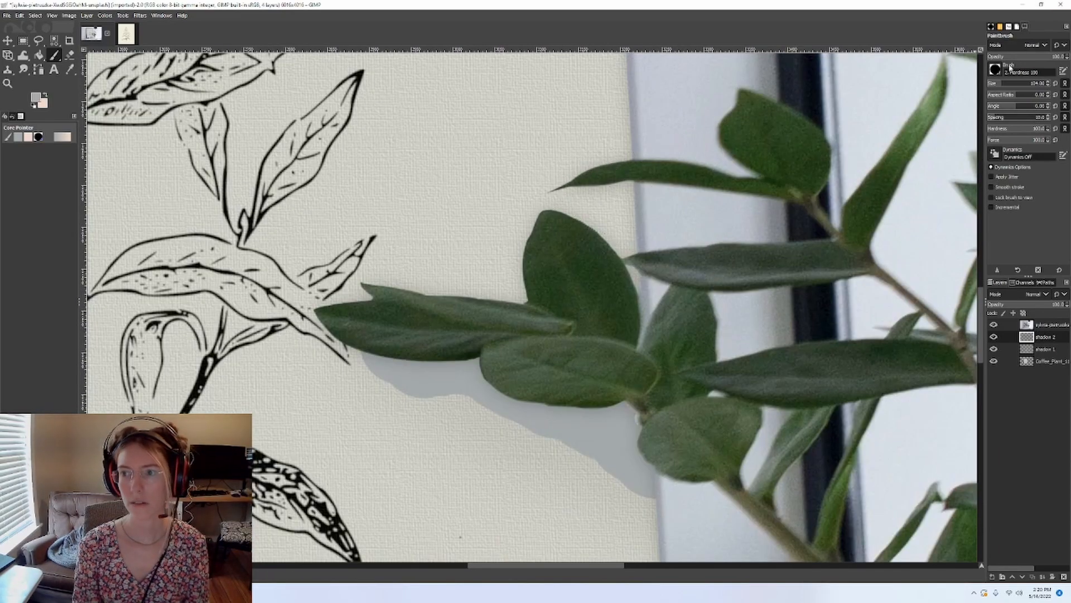
{"action": "left_click", "coordinate": [995, 84]}
{"action": "scroll", "coordinate": [690, 167], "scroll_direction": "up", "scroll_amount": 3}
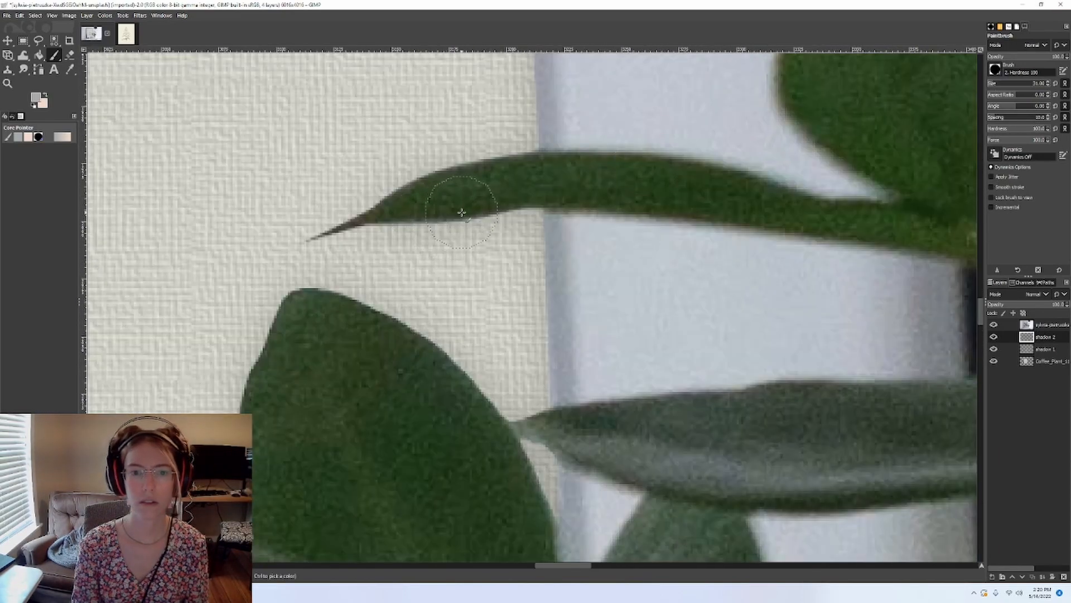
{"action": "left_click_drag", "start_coordinate": [446, 209], "coordinate": [536, 212]}
{"action": "left_click", "coordinate": [992, 87]}
{"action": "left_click_drag", "start_coordinate": [394, 212], "coordinate": [433, 226]}
{"action": "scroll", "coordinate": [554, 168], "scroll_direction": "down", "scroll_amount": 3}
{"action": "scroll", "coordinate": [551, 172], "scroll_direction": "down", "scroll_amount": 3}
{"action": "scroll", "coordinate": [511, 178], "scroll_direction": "up", "scroll_amount": 3}
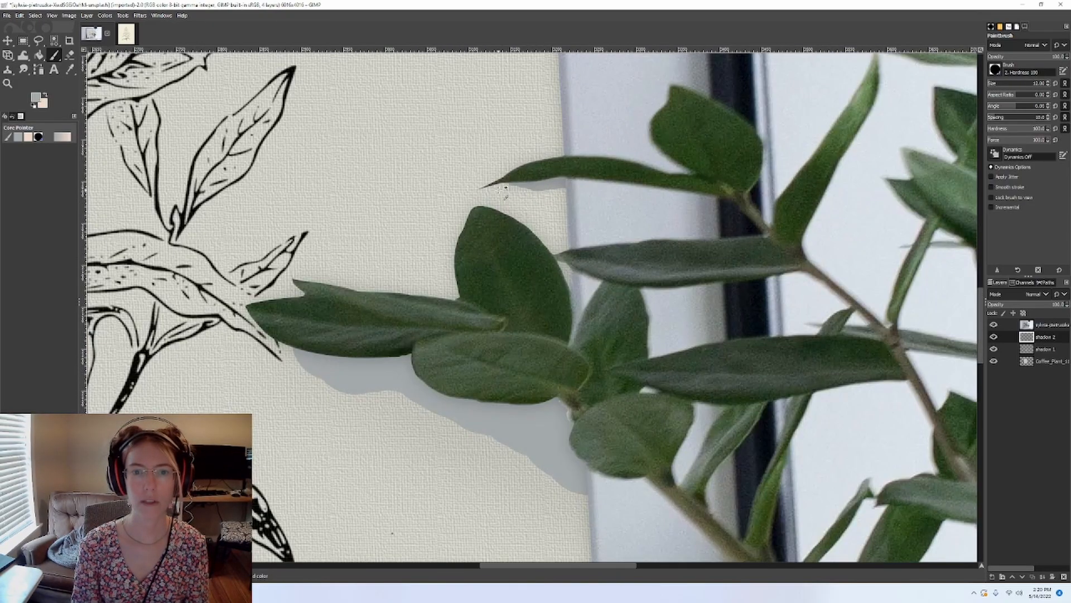
Lower the opacity of the "shadow 2" layer to about 37
{"action": "scroll", "coordinate": [573, 169], "scroll_direction": "down", "scroll_amount": 3}
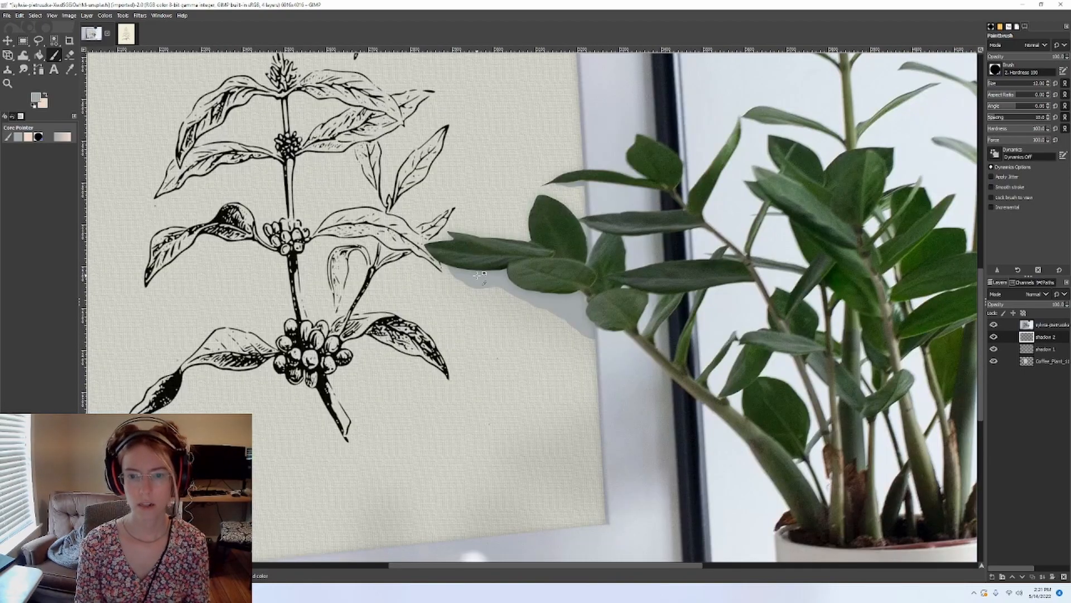
{"action": "scroll", "coordinate": [480, 272], "scroll_direction": "down", "scroll_amount": 3}
{"action": "scroll", "coordinate": [483, 286], "scroll_direction": "down", "scroll_amount": 2}
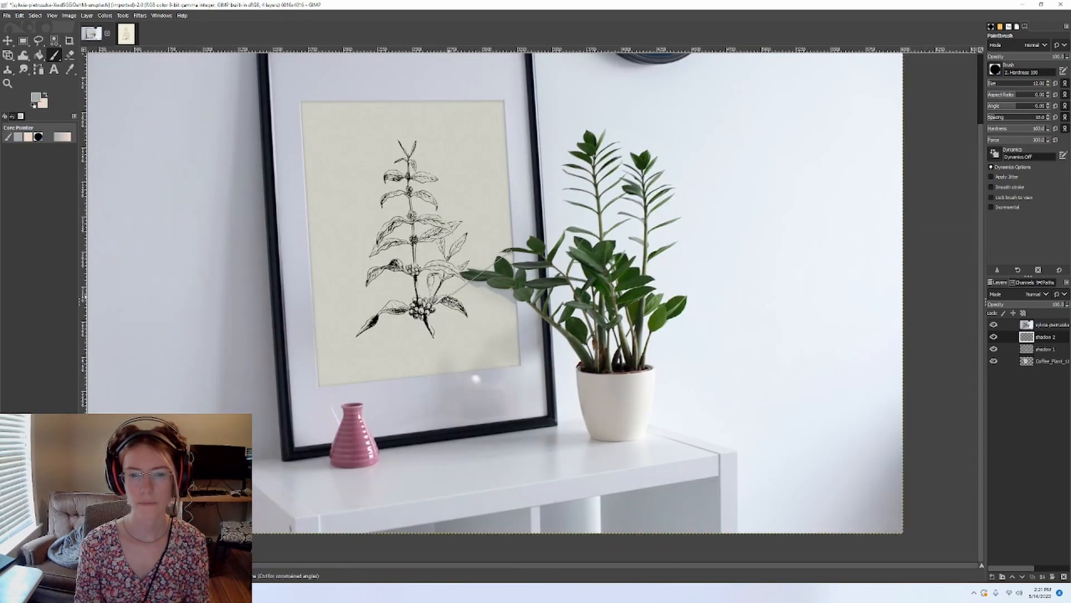
{"action": "scroll", "coordinate": [458, 292], "scroll_direction": "up", "scroll_amount": 1}
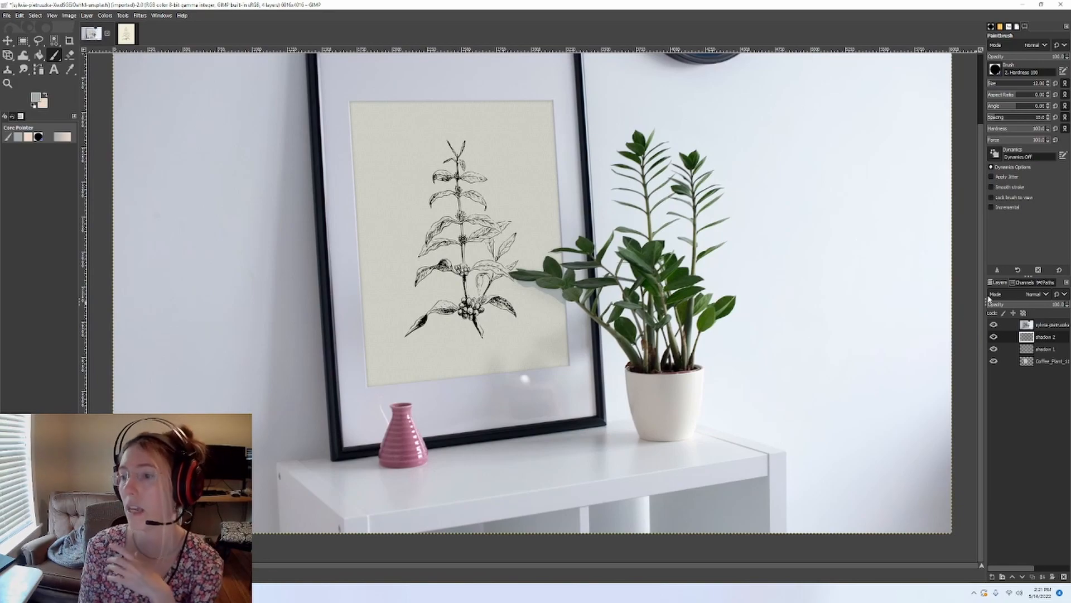
{"action": "left_click", "coordinate": [1007, 305]}
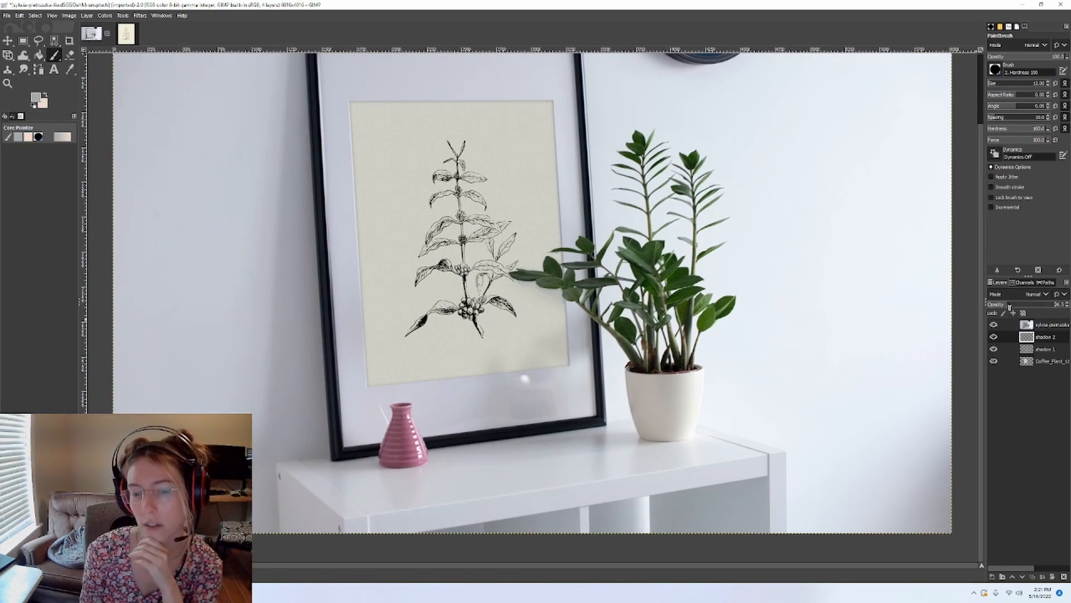
{"action": "left_click_drag", "start_coordinate": [1008, 306], "coordinate": [1016, 306]}
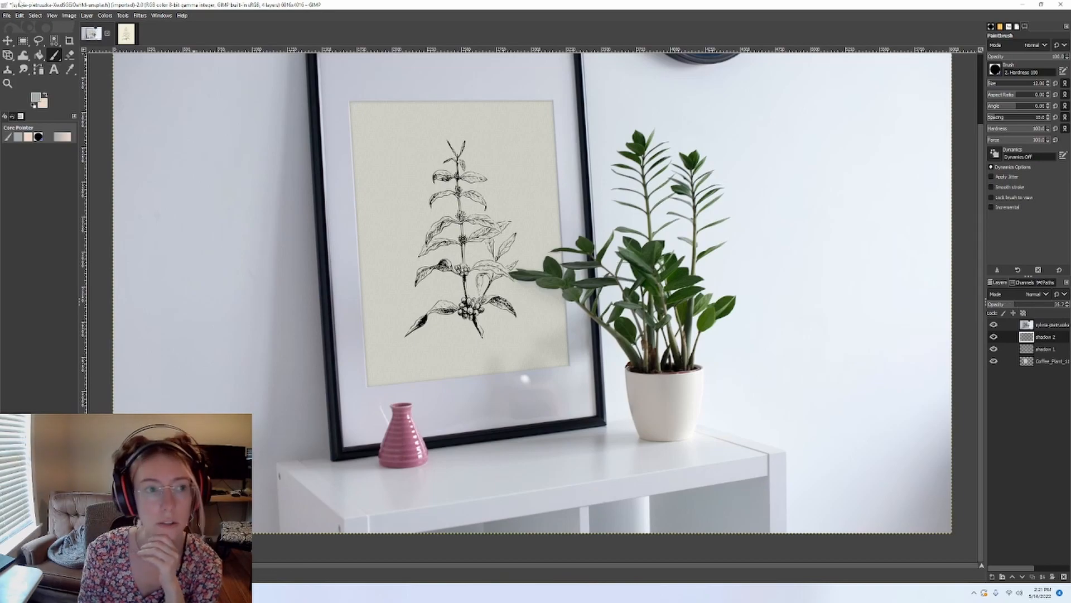
Soften the "shadow 2" layer with a Gaussian Blur of about 12.15 in X and Y
{"action": "left_click", "coordinate": [141, 16]}
{"action": "mouse_move", "coordinate": [166, 76]}
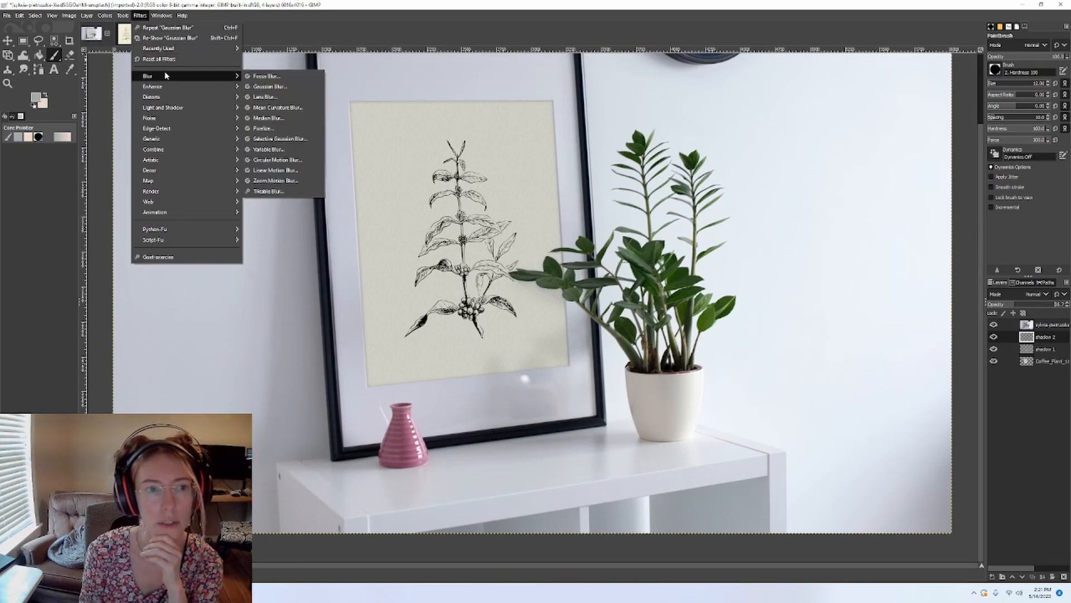
{"action": "left_click", "coordinate": [269, 87]}
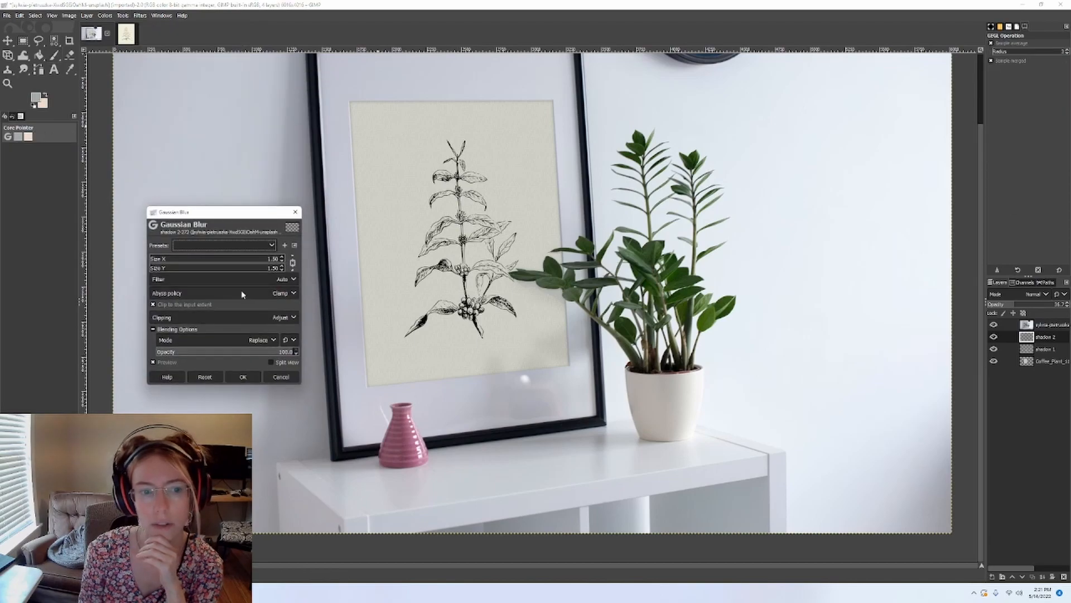
{"action": "left_click_drag", "start_coordinate": [183, 259], "coordinate": [158, 266]}
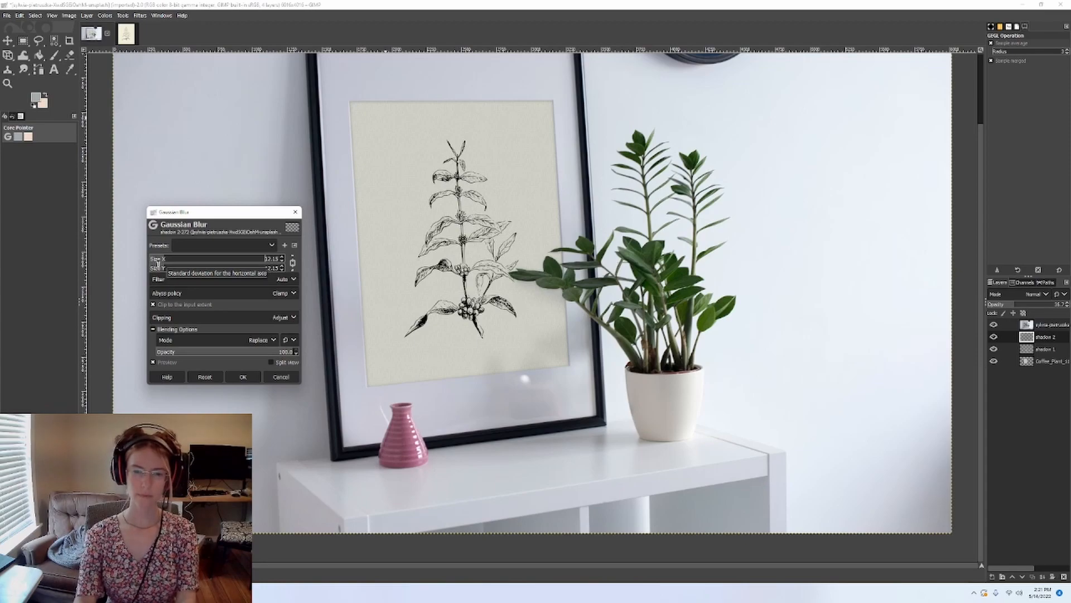
{"action": "left_click", "coordinate": [243, 378]}
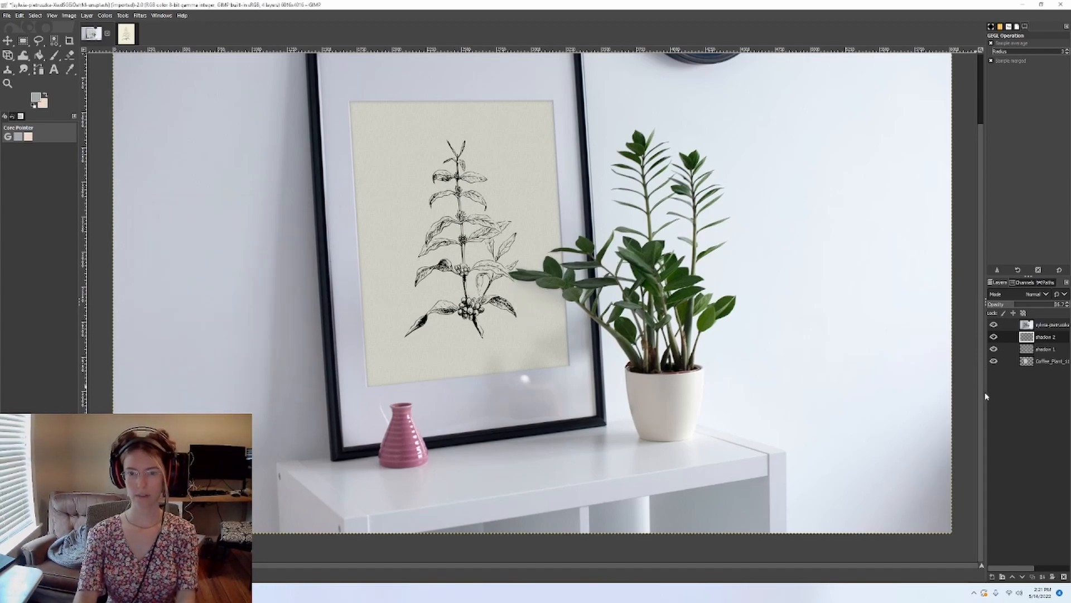
{"action": "scroll", "coordinate": [565, 294], "scroll_direction": "down", "scroll_amount": 1}
{"action": "scroll", "coordinate": [395, 280], "scroll_direction": "up", "scroll_amount": 1}
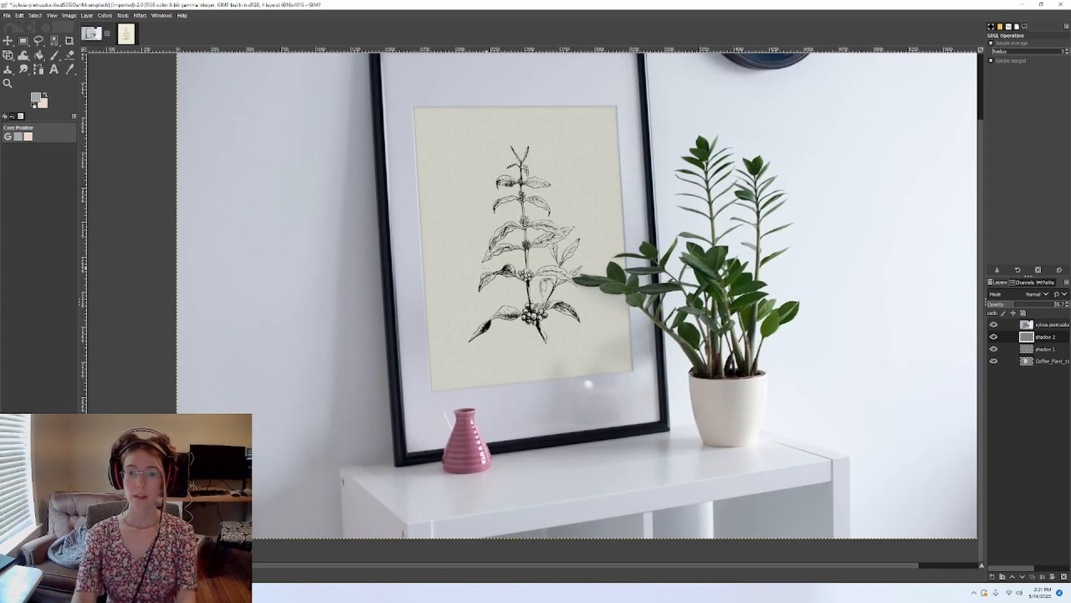
{"action": "scroll", "coordinate": [486, 267], "scroll_direction": "up", "scroll_amount": 3}
{"action": "scroll", "coordinate": [545, 304], "scroll_direction": "down", "scroll_amount": 1}
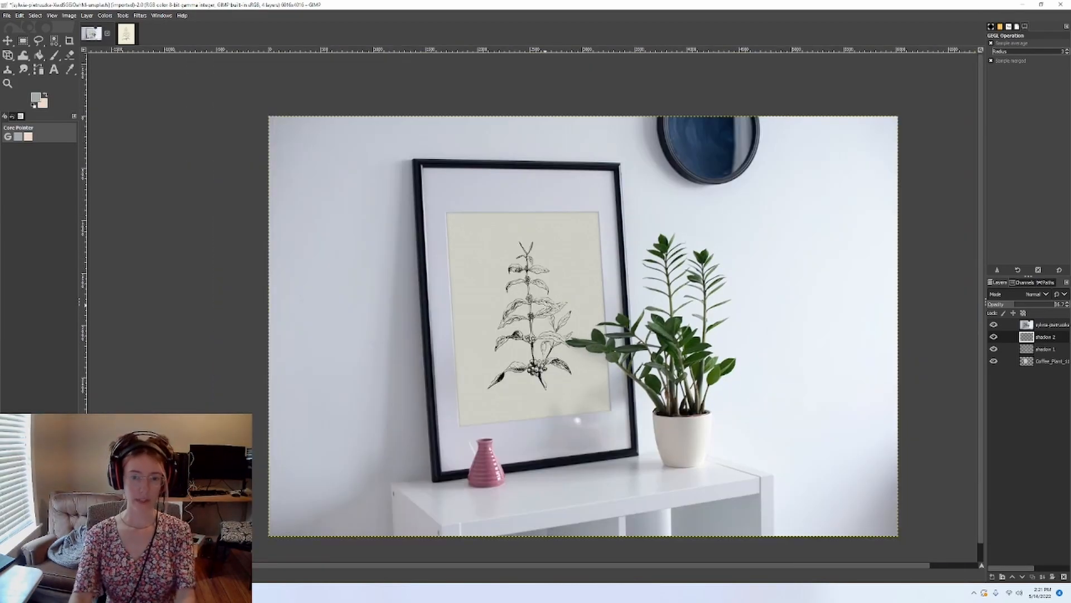